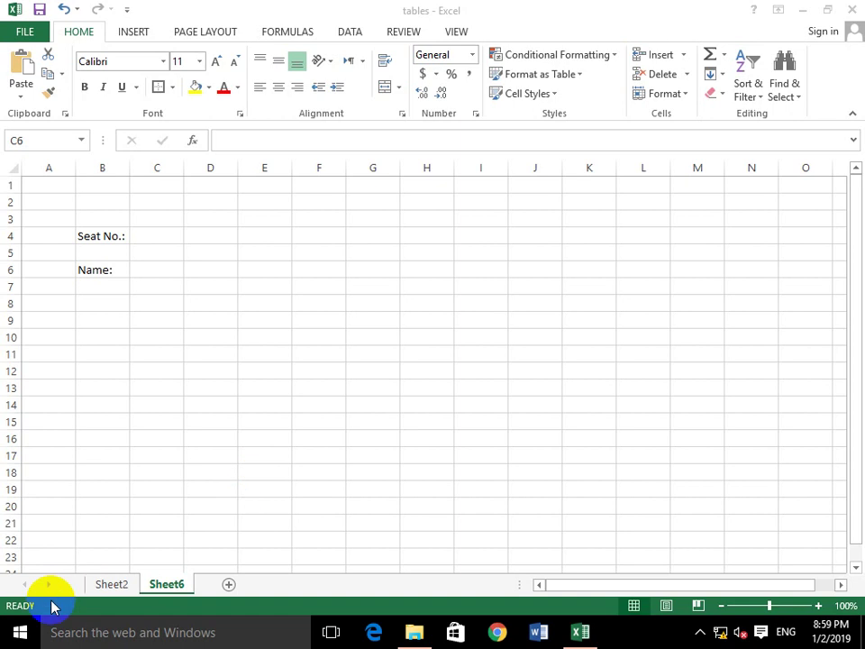
- Review the Sheet2 marks table by selecting from seat 5148 down to the Total line
{"action": "left_click", "coordinate": [53, 606]}
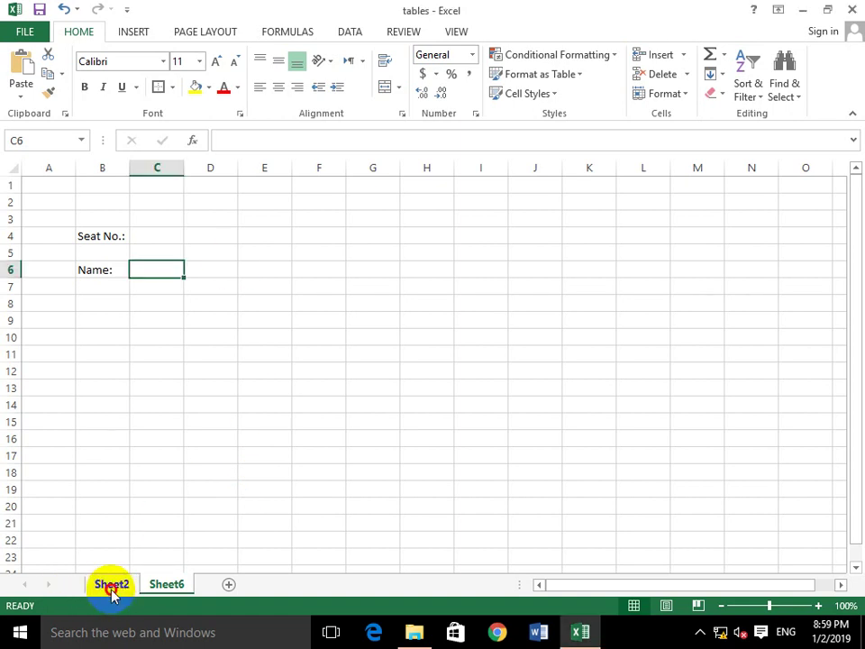
{"action": "left_click", "coordinate": [112, 586]}
{"action": "left_click_drag", "start_coordinate": [103, 342], "coordinate": [199, 356]}
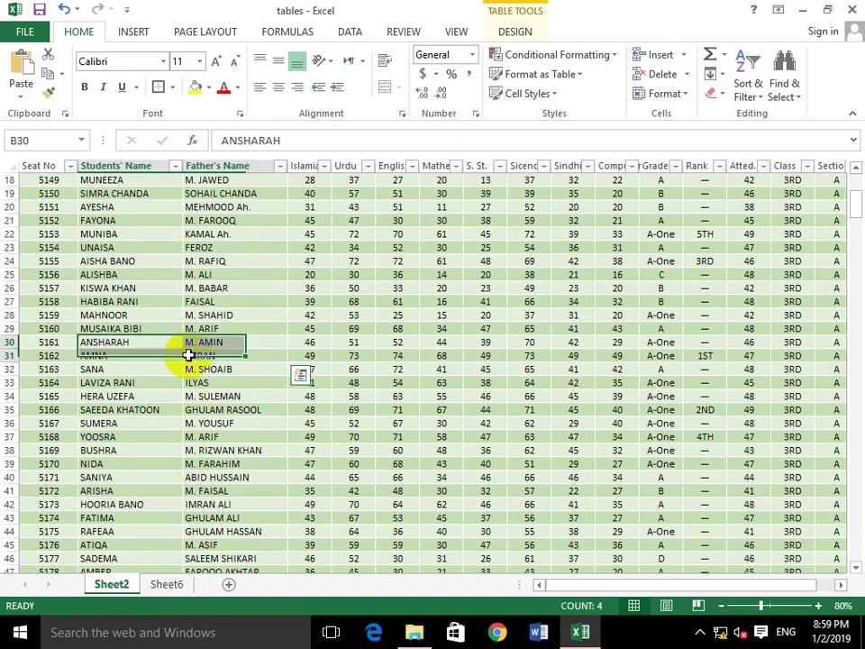
{"action": "left_click_drag", "start_coordinate": [108, 247], "coordinate": [108, 301]}
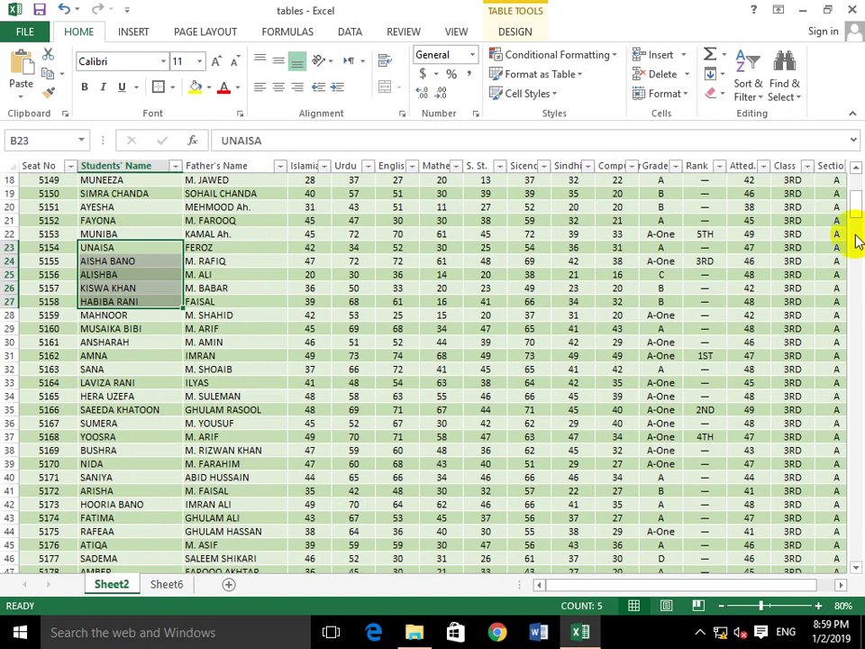
{"action": "left_click_drag", "start_coordinate": [853, 205], "coordinate": [853, 176]}
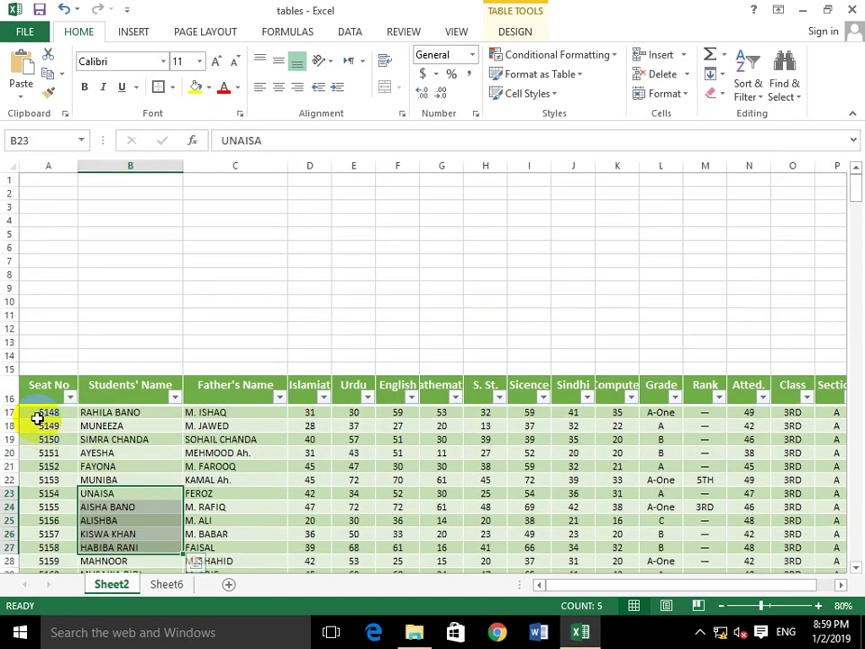
{"action": "left_click_drag", "start_coordinate": [37, 415], "coordinate": [475, 498]}
{"action": "key", "text": "ctrl+shift+Right"}
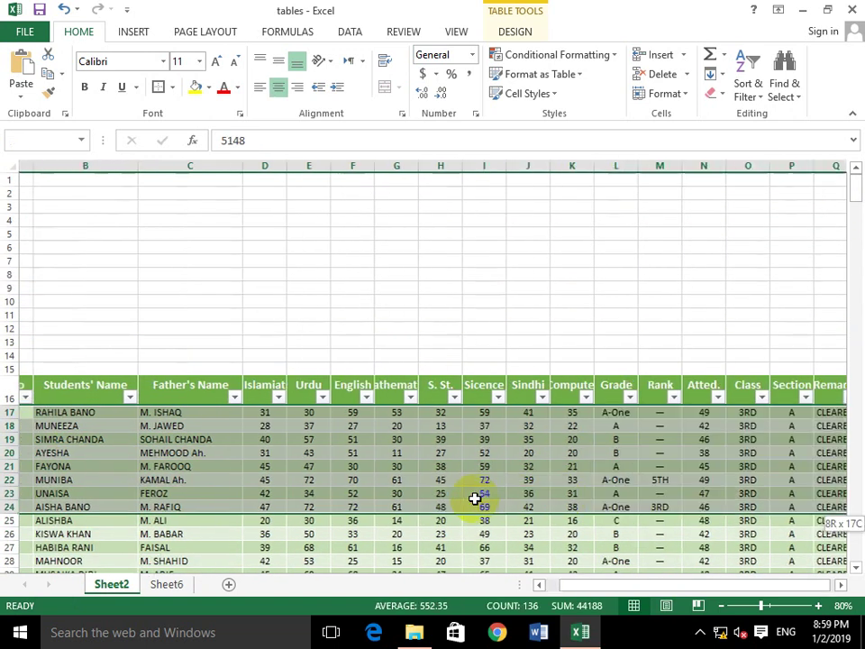
{"action": "key", "text": "ctrl+shift+Down"}
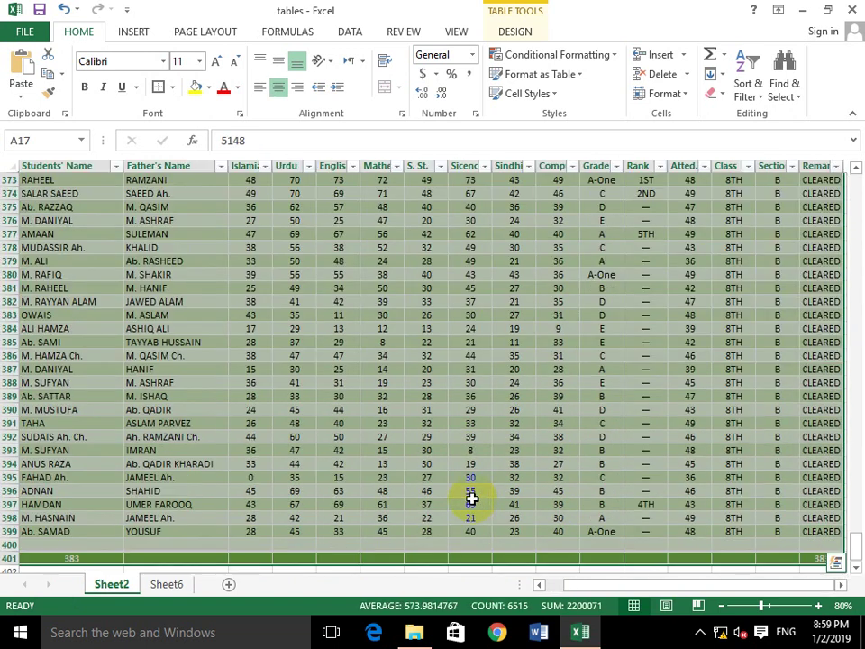
{"action": "key", "text": "Up"}
{"action": "key", "text": "Down"}
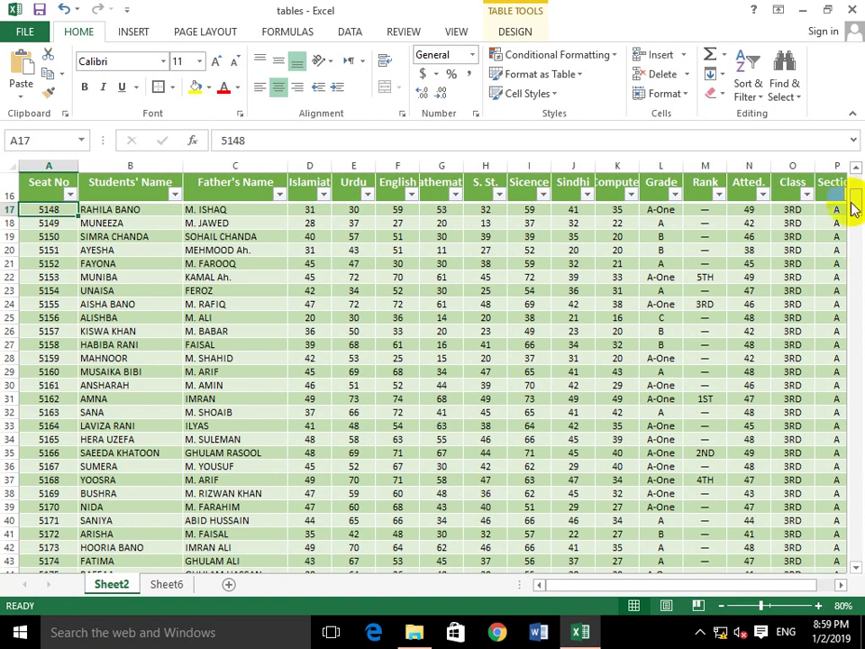
{"action": "left_click_drag", "start_coordinate": [854, 207], "coordinate": [855, 556]}
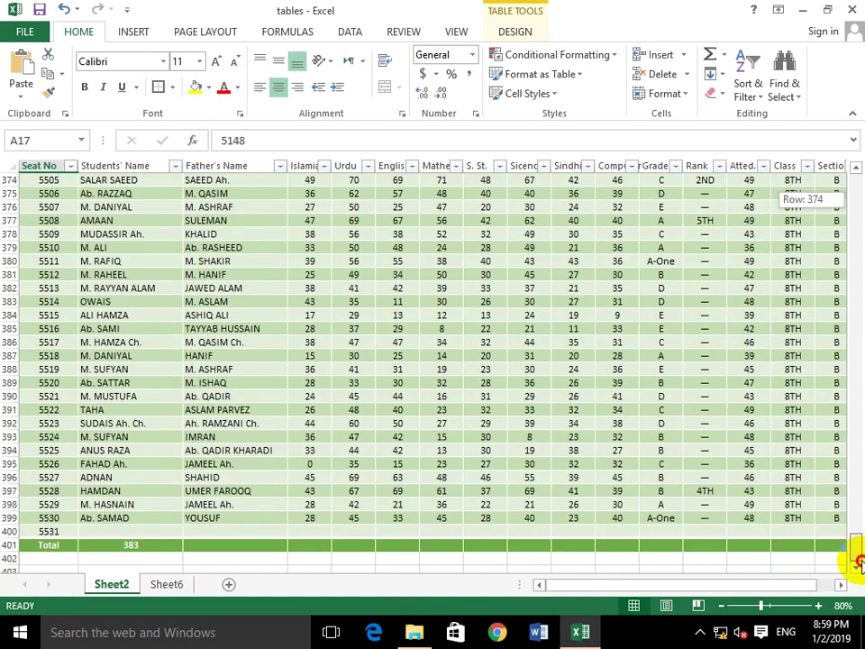
- Delete the stray 5531 row above Total and return to Sheet6
{"action": "left_click", "coordinate": [9, 532]}
{"action": "key", "text": "ctrl+minus"}
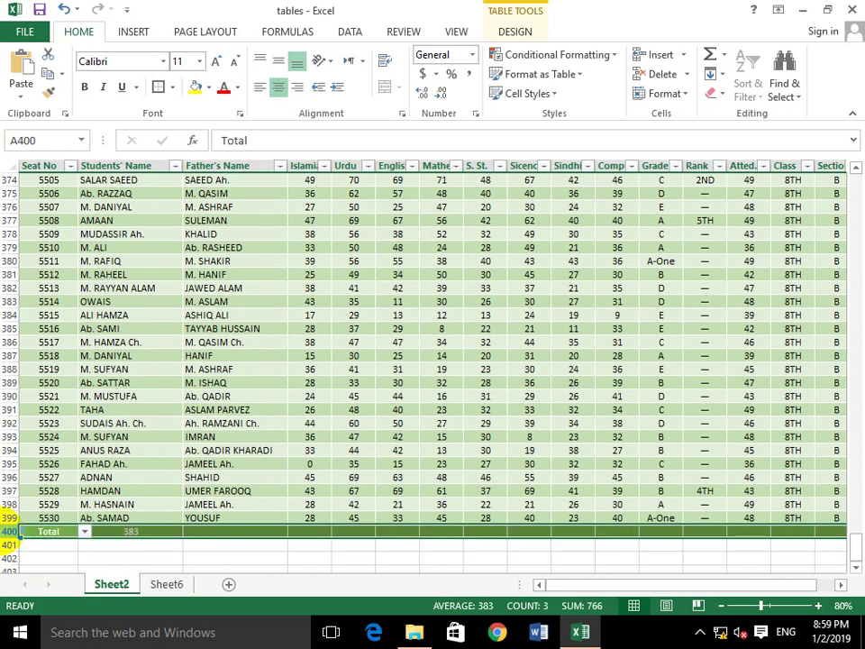
{"action": "left_click", "coordinate": [165, 586]}
{"action": "left_click", "coordinate": [220, 287]}
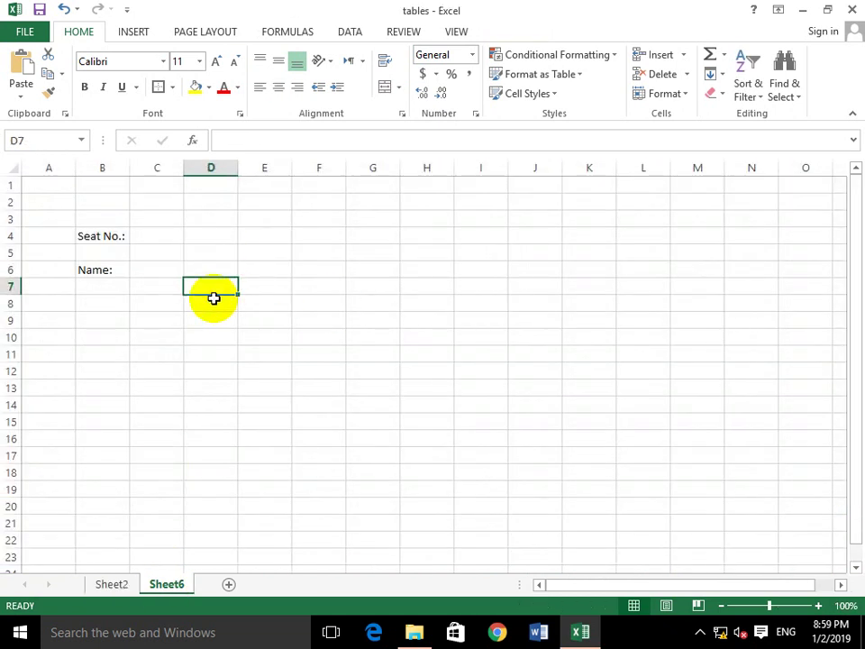
- Add a Father's Name: label in B7 below the Name label
{"action": "left_click", "coordinate": [153, 270]}
{"action": "left_click", "coordinate": [251, 270]}
{"action": "left_click", "coordinate": [210, 276]}
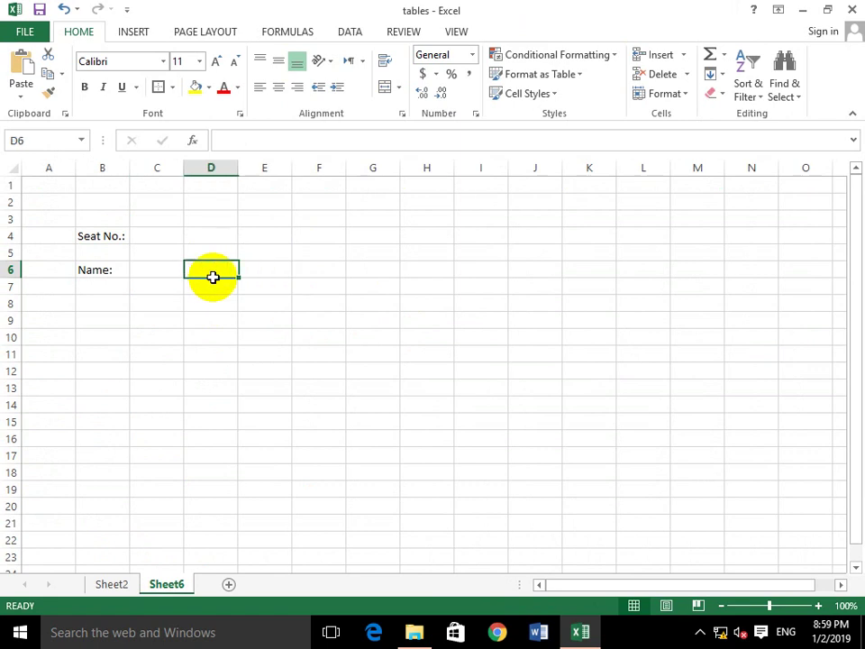
{"action": "left_click", "coordinate": [103, 287]}
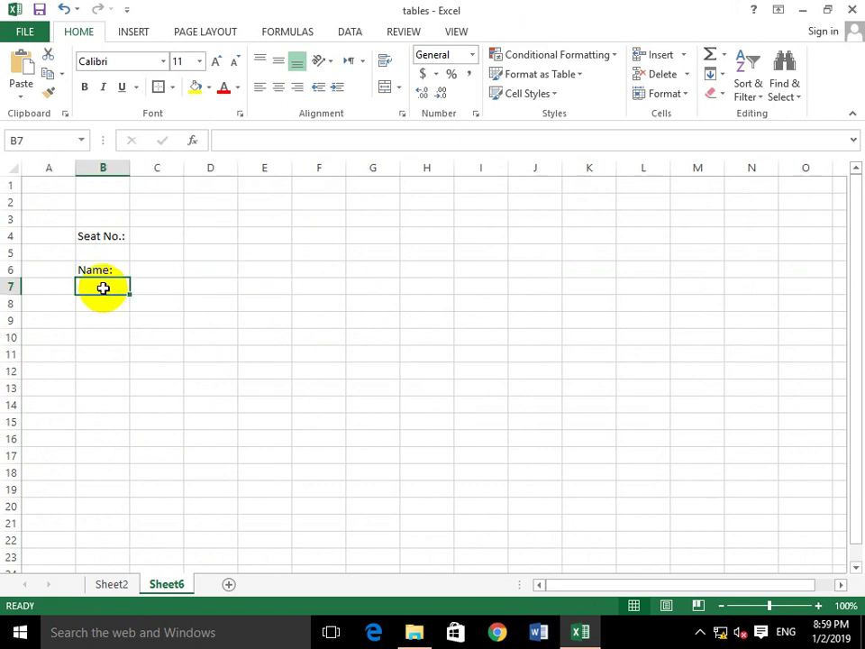
{"action": "type", "text": "Father's Name:"}
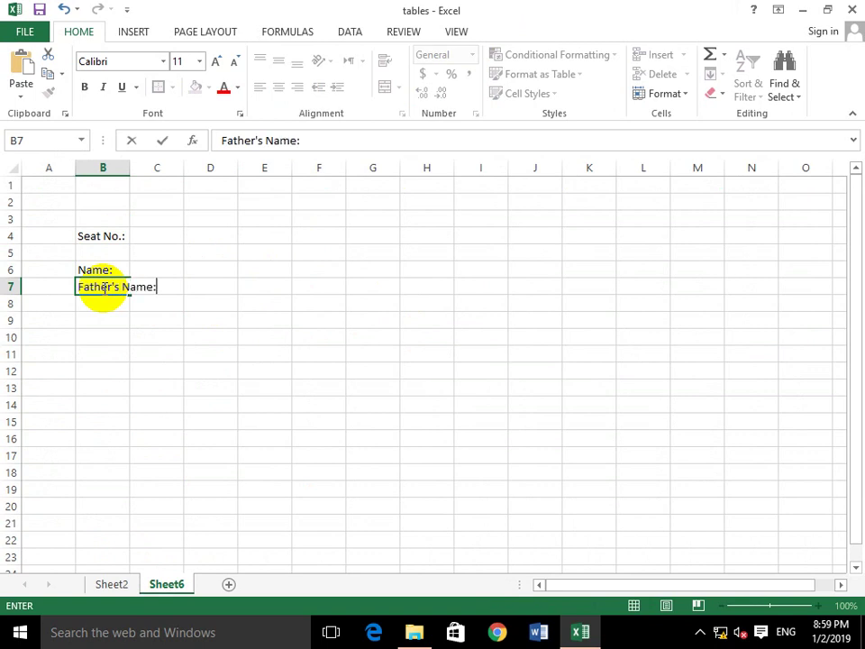
{"action": "left_click", "coordinate": [104, 287]}
- Change the Name: label to Student's Name:
{"action": "key", "text": "Up"}
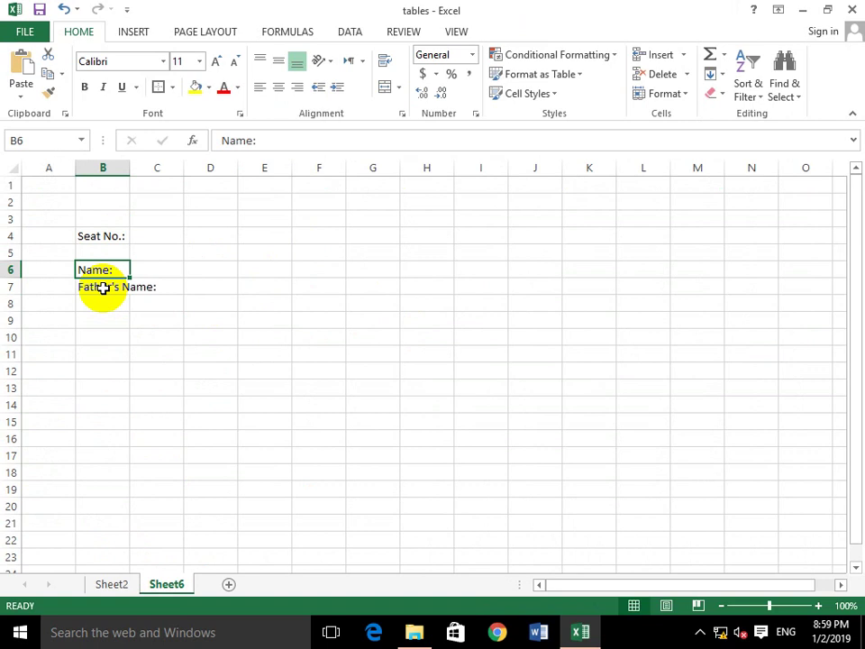
{"action": "key", "text": "F2"}
{"action": "type", "text": "St"}
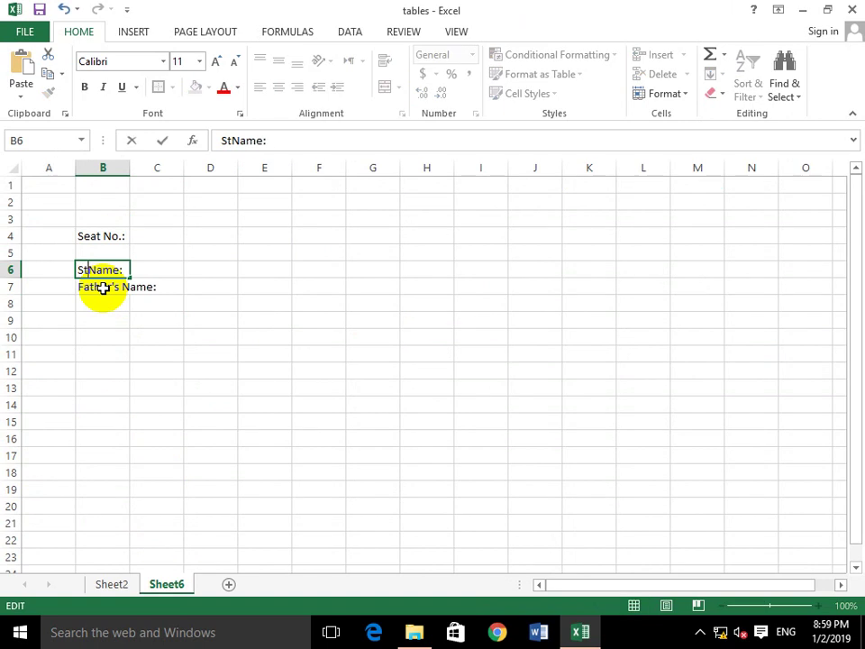
{"action": "type", "text": "udent's"}
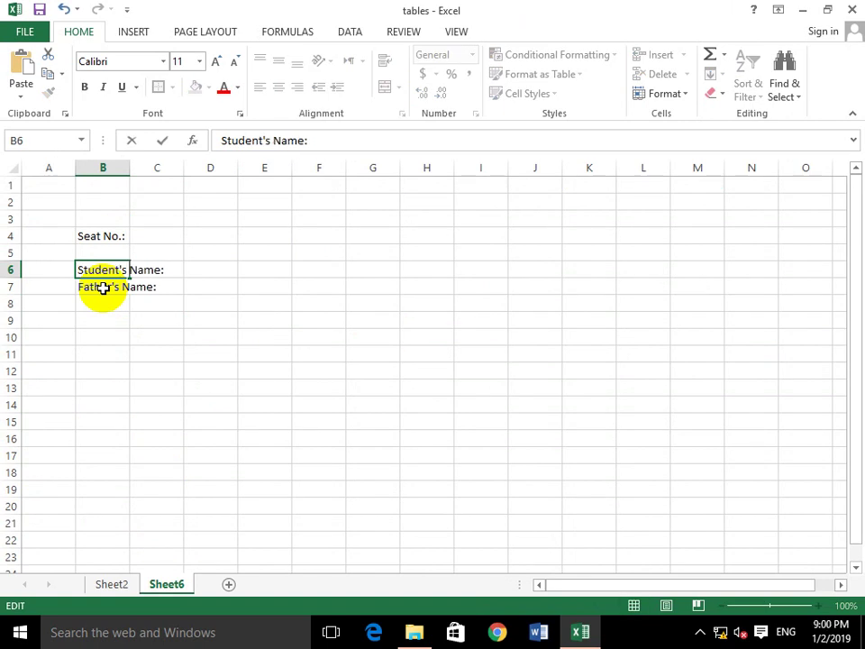
{"action": "key", "text": "Return"}
- Insert a blank row above the Father's Name: row
{"action": "key", "text": "Return"}
{"action": "left_click", "coordinate": [103, 287]}
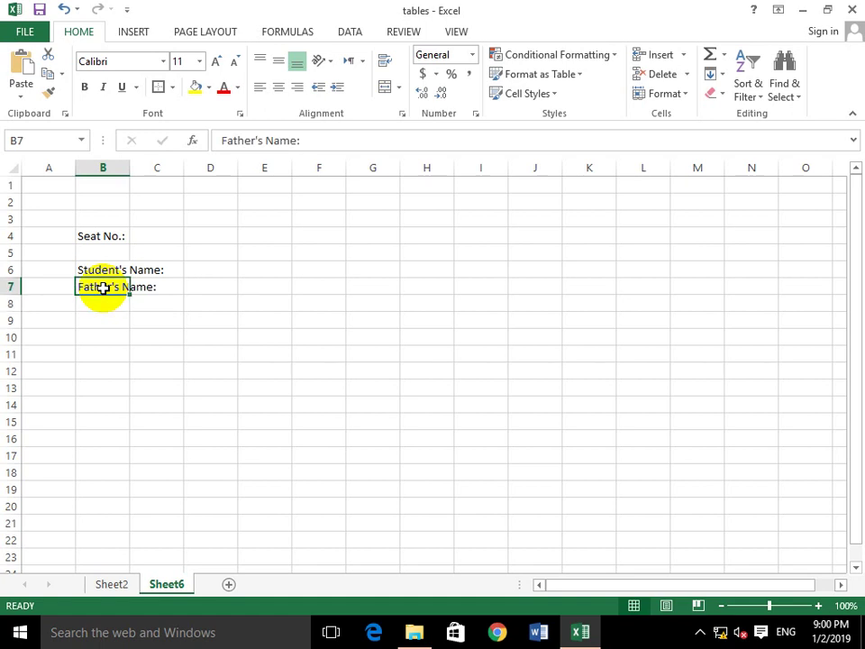
{"action": "key", "text": "Return"}
{"action": "left_click", "coordinate": [104, 286]}
{"action": "key", "text": "shift+space"}
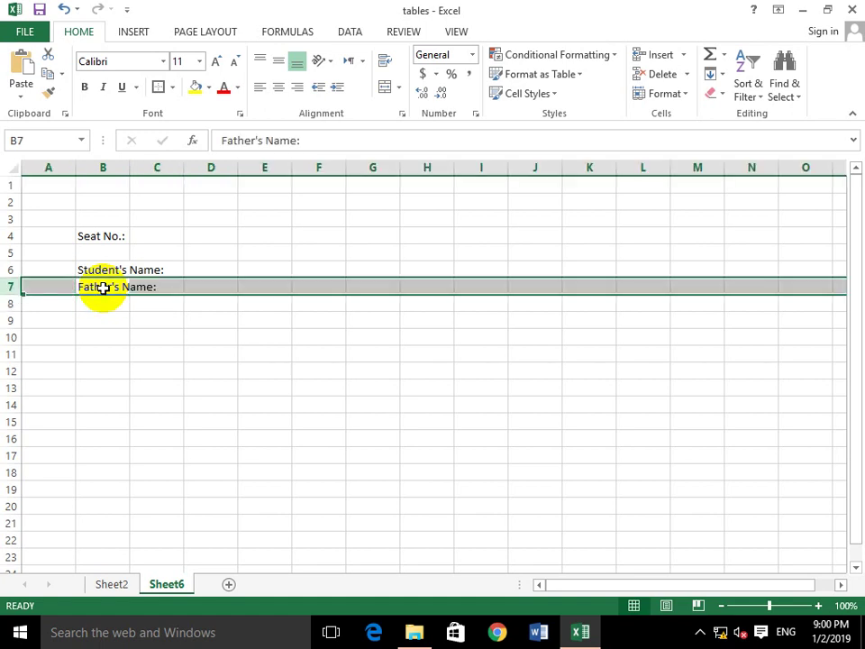
{"action": "key", "text": "ctrl+shift+equal"}
- Add Class: and Section: labels side by side in the next label row
{"action": "key", "text": "Return"}
{"action": "key", "text": "Return"}
{"action": "key", "text": "Return"}
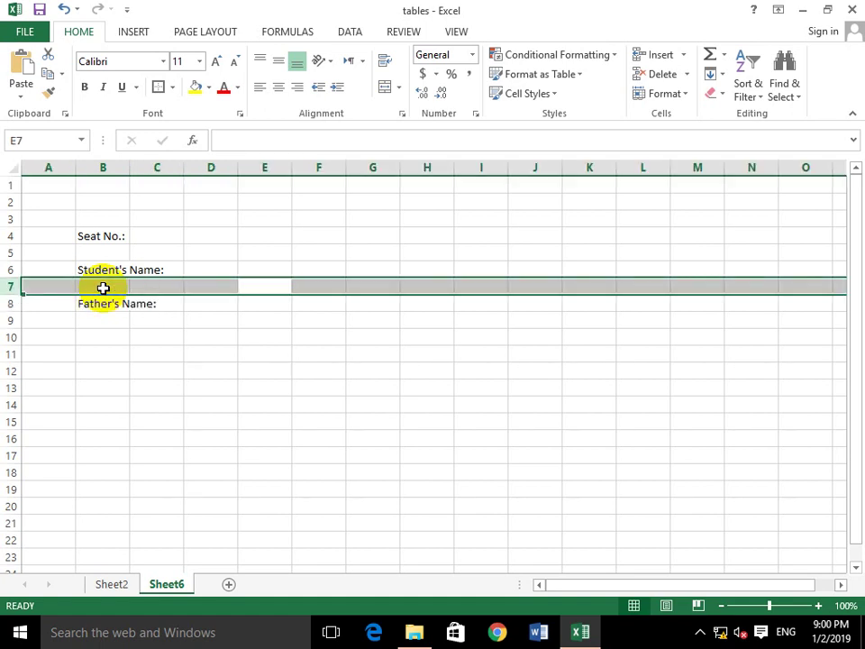
{"action": "key", "text": "Down"}
{"action": "key", "text": "Left"}
{"action": "key", "text": "Down"}
{"action": "key", "text": "Left"}
{"action": "key", "text": "Left"}
{"action": "key", "text": "Return"}
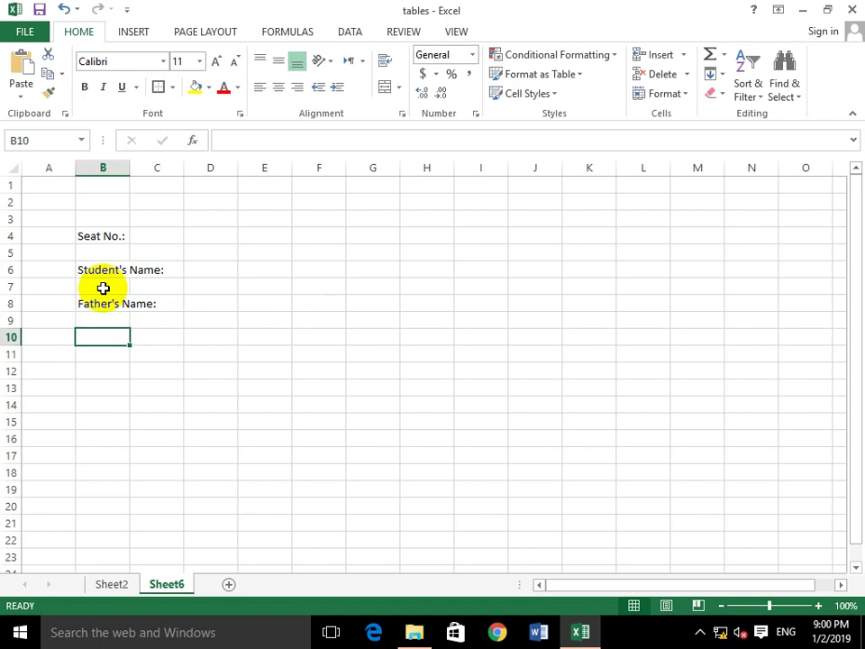
{"action": "type", "text": "Class:"}
{"action": "key", "text": "Tab"}
{"action": "key", "text": "Tab"}
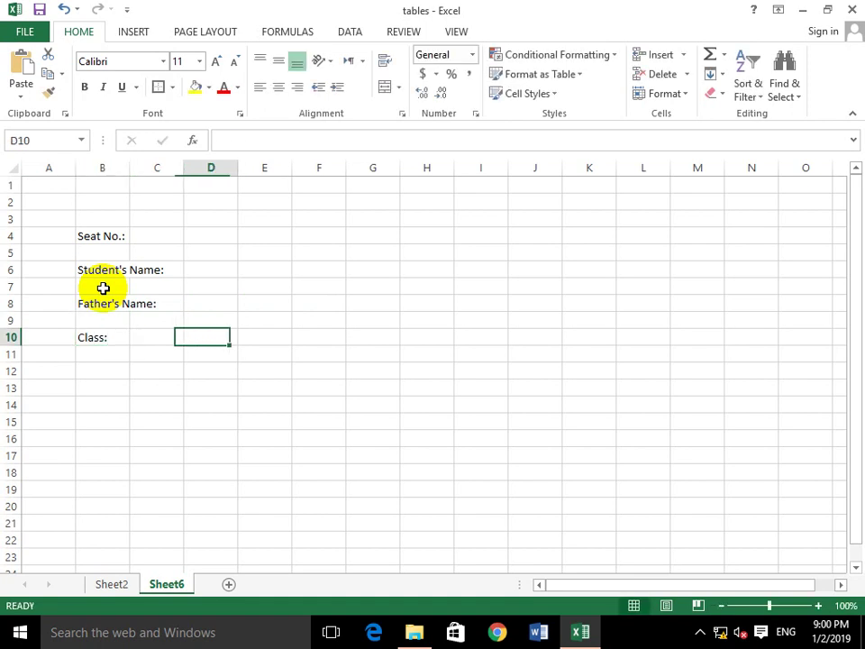
{"action": "key", "text": "Tab"}
{"action": "type", "text": "S"}
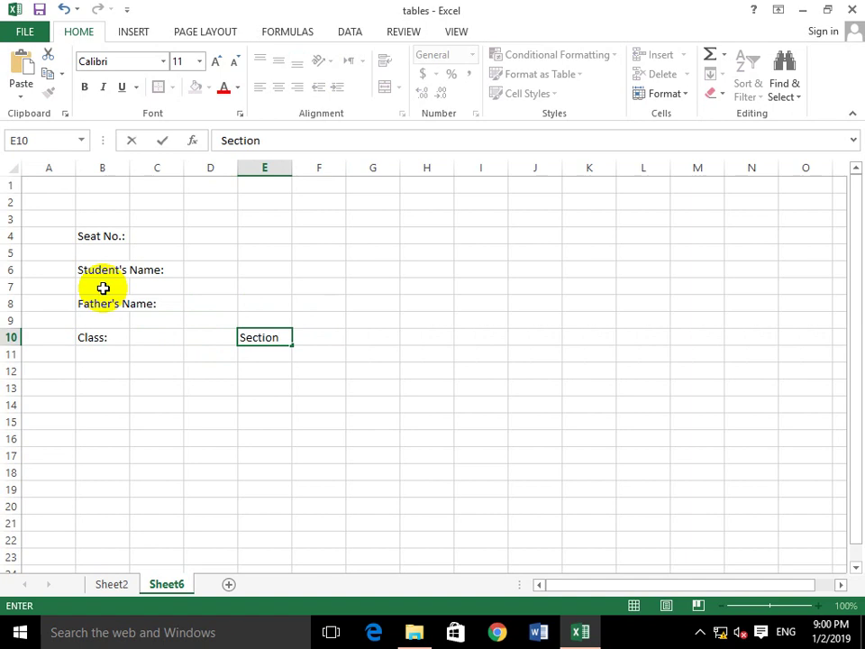
{"action": "key", "text": "Return"}
- Add a Session: label in the cell beside Seat No
{"action": "key", "text": "Up"}
{"action": "key", "text": "Up"}
{"action": "key", "text": "Up"}
{"action": "key", "text": "Up"}
{"action": "key", "text": "Up"}
{"action": "key", "text": "Up"}
{"action": "key", "text": "Right"}
{"action": "key", "text": "Right"}
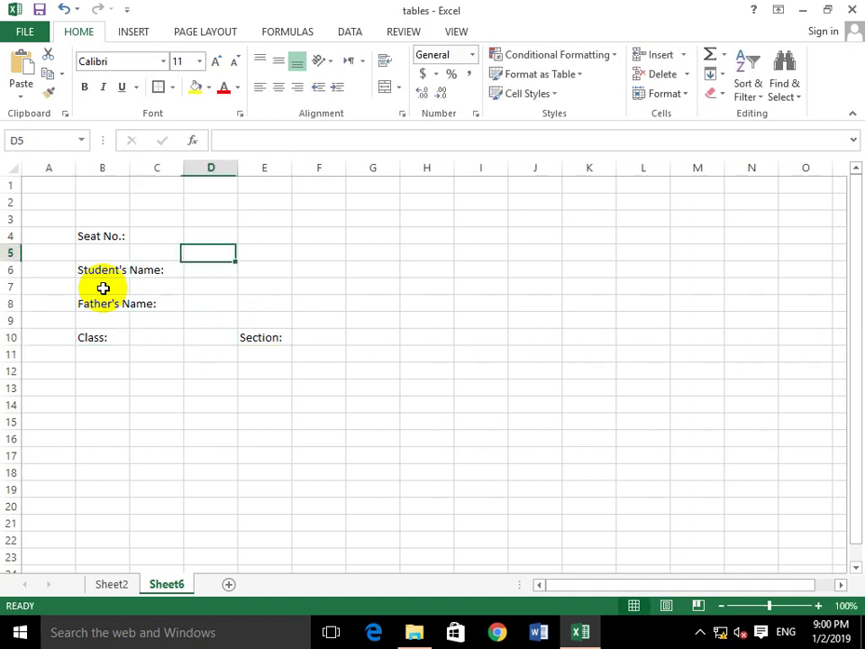
{"action": "key", "text": "Up"}
{"action": "key", "text": "Right"}
{"action": "type", "text": "Se"}
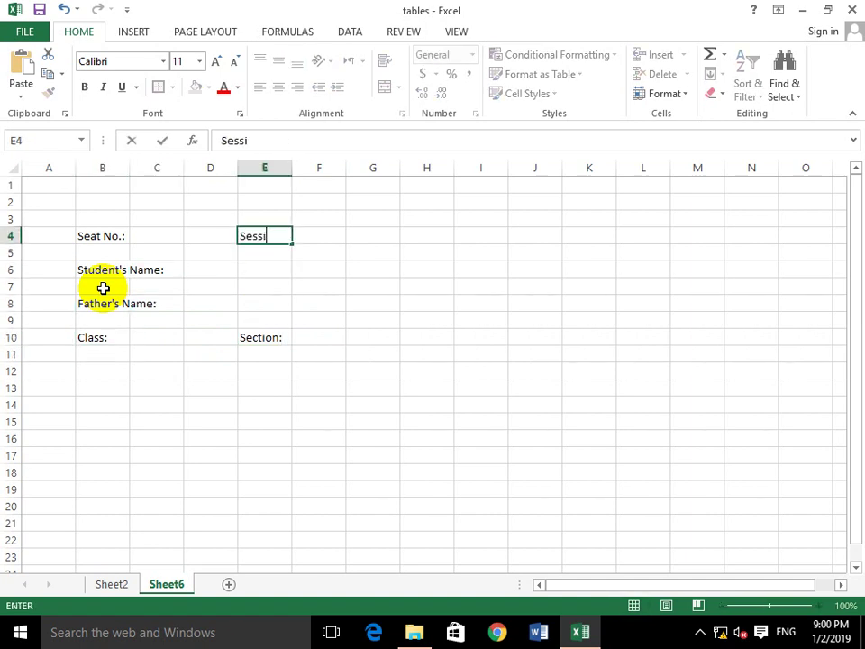
{"action": "key", "text": "Return"}
{"action": "key", "text": "Down"}
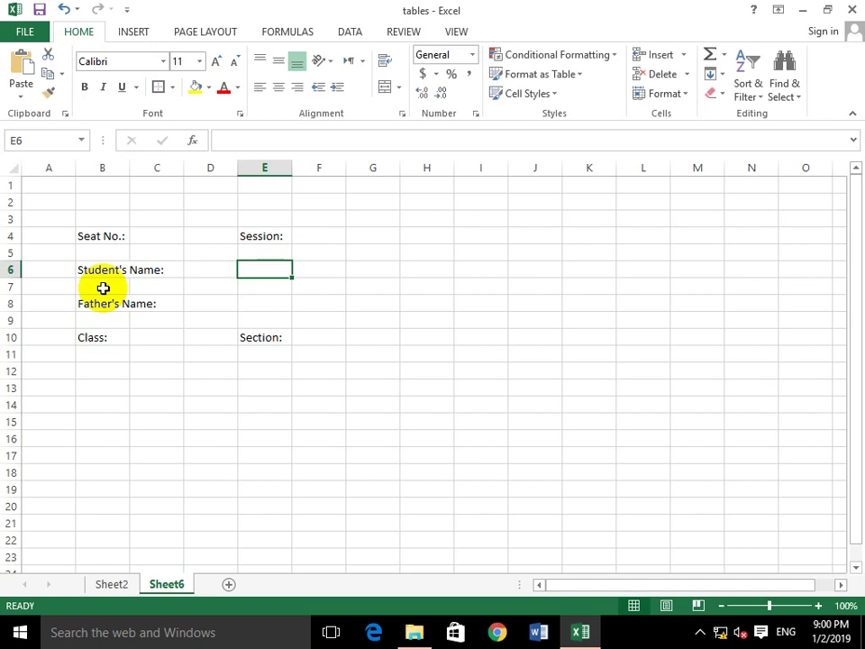
{"action": "key", "text": "Left"}
{"action": "key", "text": "Down"}
{"action": "key", "text": "Left"}
{"action": "key", "text": "Left"}
{"action": "key", "text": "Down"}
{"action": "key", "text": "Down"}
{"action": "key", "text": "Down"}
{"action": "key", "text": "Down"}
{"action": "key", "text": "Down"}
{"action": "key", "text": "Down"}
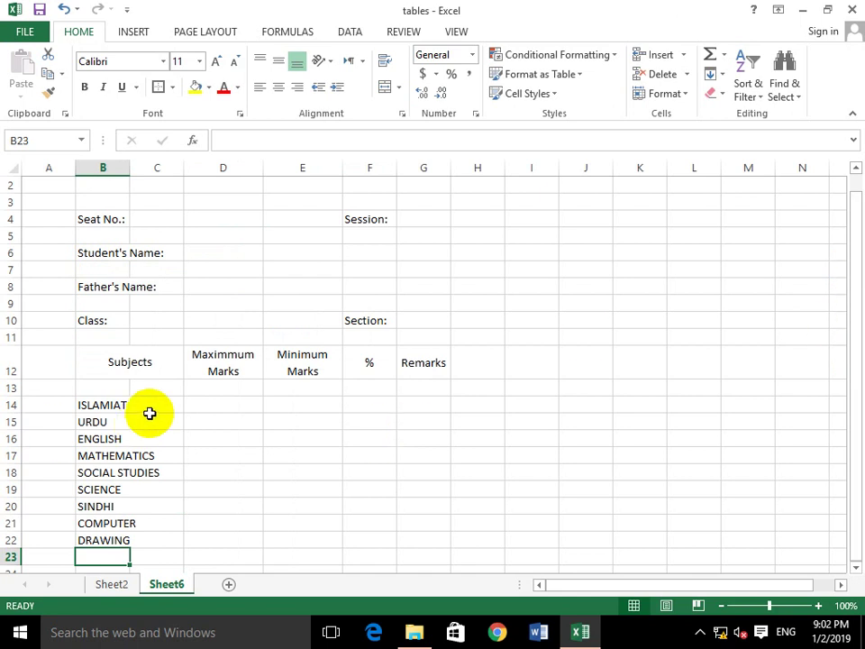
- Center the subject names and vertically center subject rows 14 to 29
{"action": "left_click_drag", "start_coordinate": [108, 406], "coordinate": [148, 541]}
{"action": "left_click", "coordinate": [279, 86]}
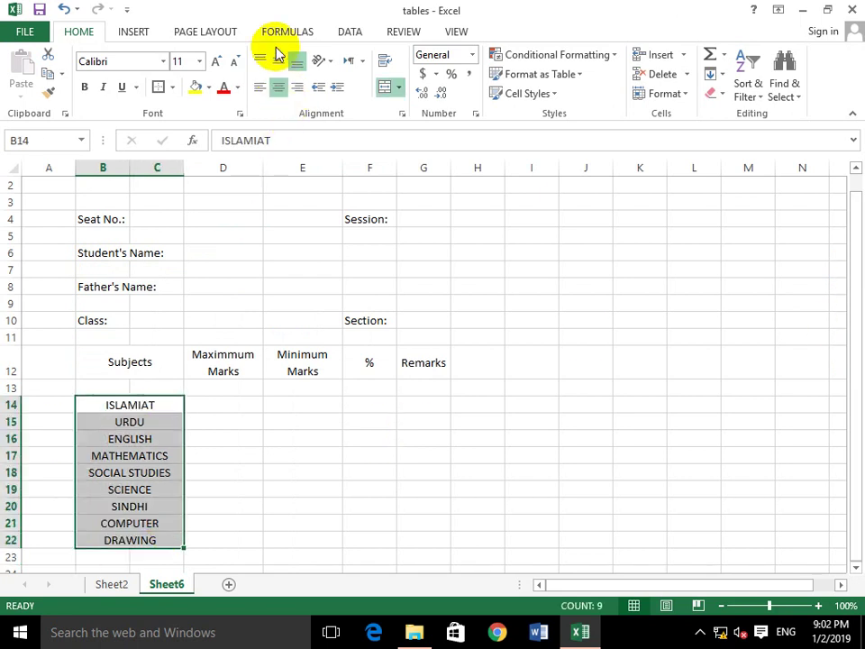
{"action": "left_click", "coordinate": [281, 428]}
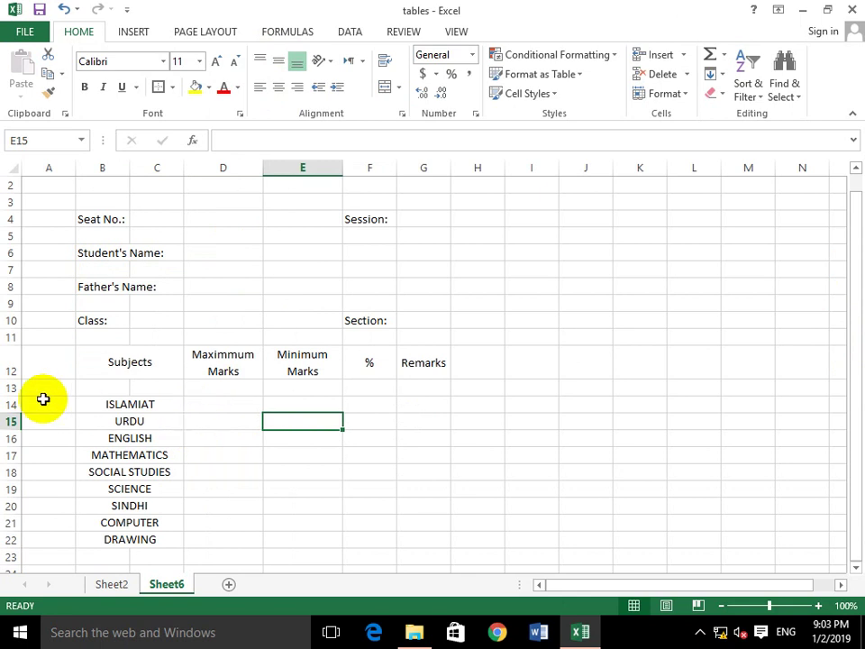
{"action": "mouse_move", "coordinate": [9, 404]}
{"action": "left_mouse_down"}
{"action": "mouse_move", "coordinate": [13, 584]}
{"action": "mouse_move", "coordinate": [14, 577]}
{"action": "left_mouse_up"}
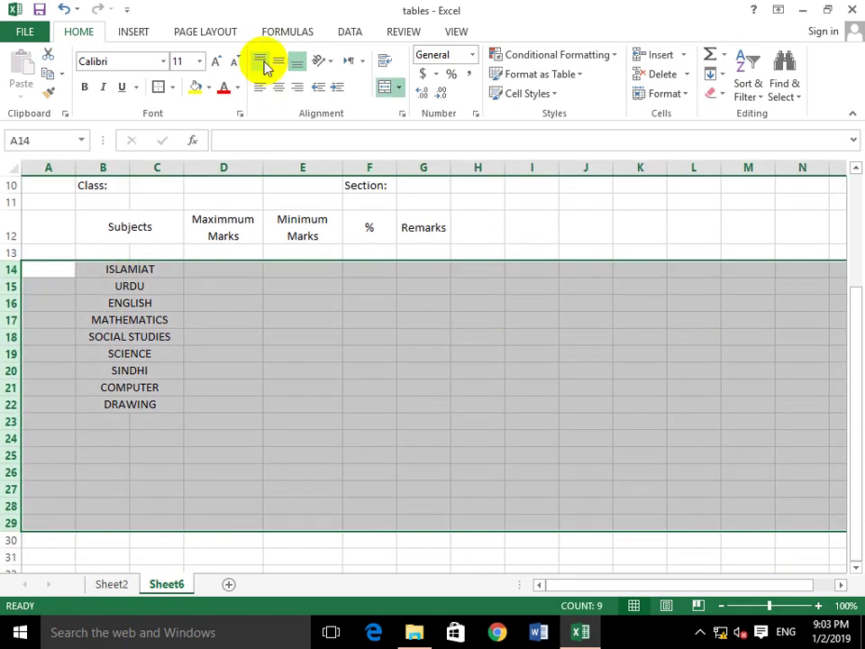
{"action": "left_click", "coordinate": [278, 61]}
{"action": "left_click", "coordinate": [271, 487]}
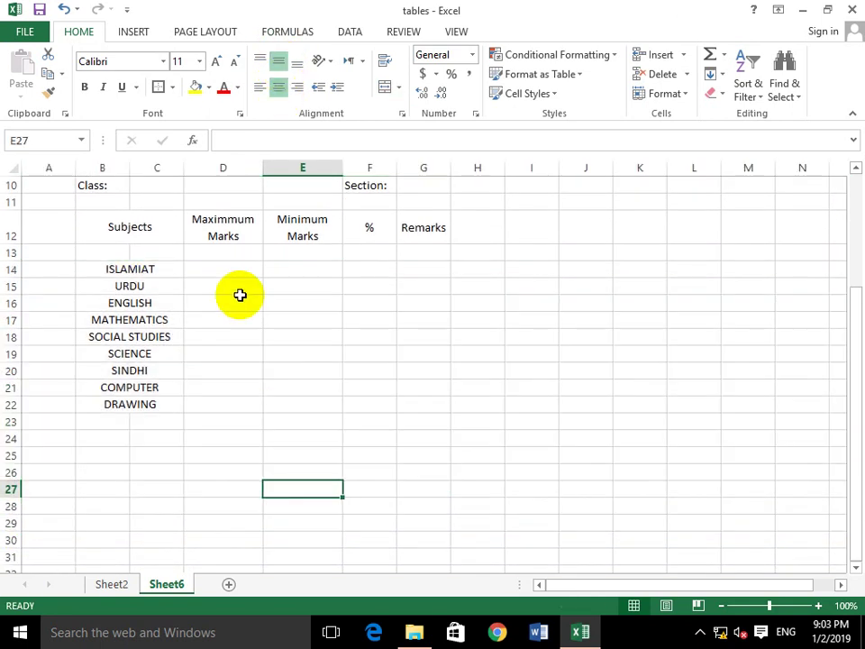
{"action": "left_click", "coordinate": [235, 268]}
{"action": "left_click", "coordinate": [282, 317]}
- Enter 50 as ISLAMIAT's maximum marks in D14
{"action": "left_click", "coordinate": [232, 272]}
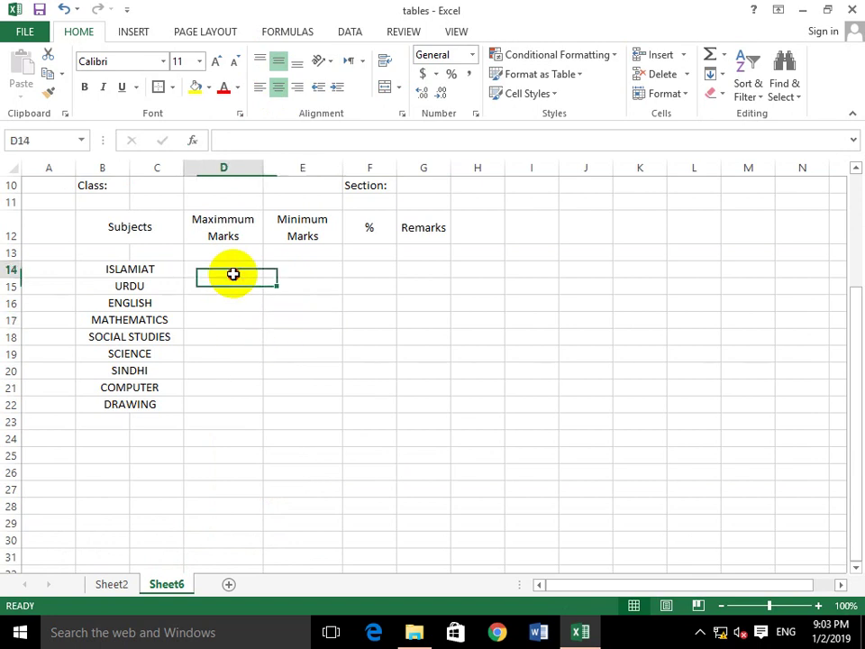
{"action": "type", "text": "50"}
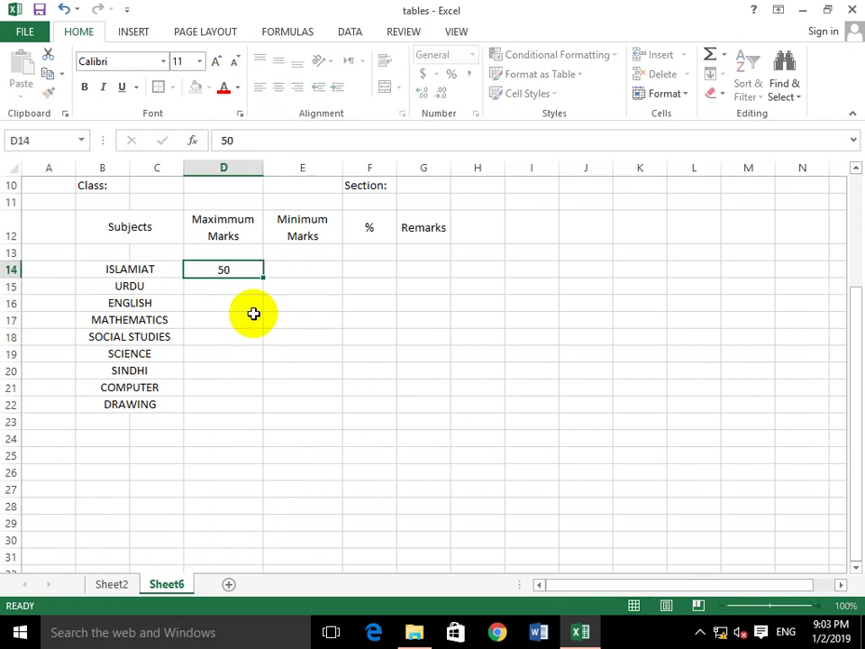
{"action": "key", "text": "Return"}
- Left-align the subject names in B14:C22 with an indent of 1
{"action": "key", "text": "Up"}
{"action": "key", "text": "Left"}
{"action": "key", "text": "shift+Down"}
{"action": "key", "text": "shift+Down"}
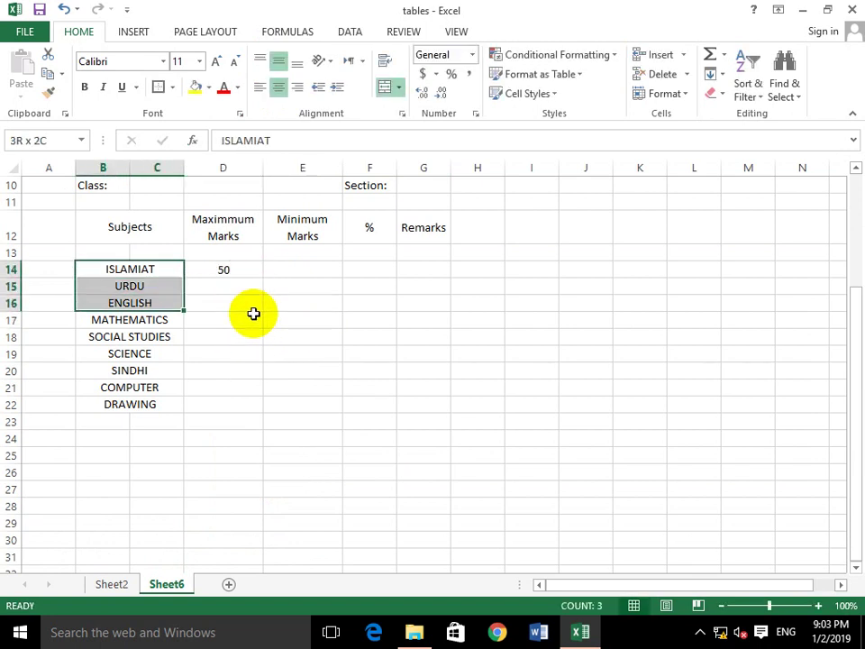
{"action": "key", "text": "shift+Down"}
{"action": "key", "text": "shift+Down"}
{"action": "key", "text": "shift+Down"}
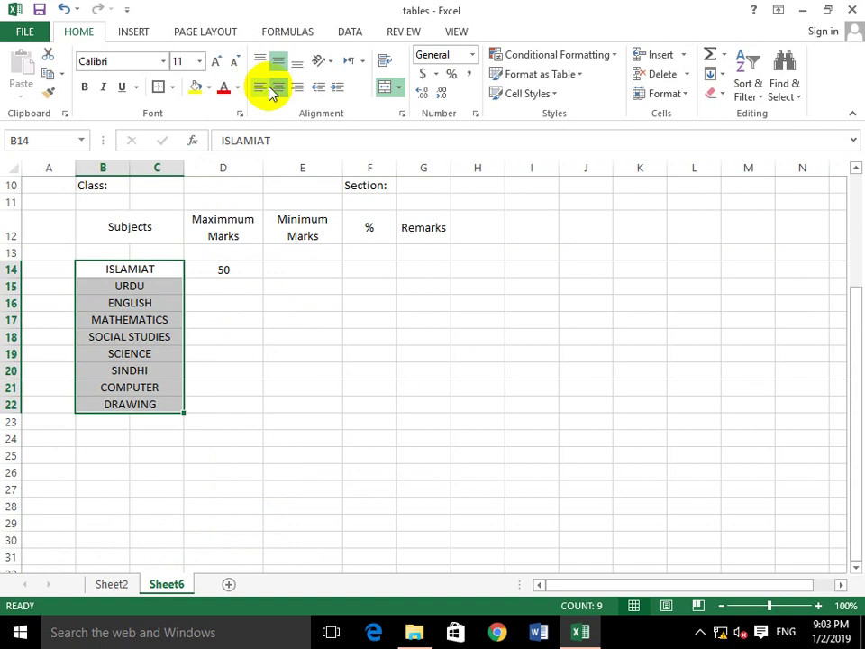
{"action": "left_click", "coordinate": [261, 87]}
{"action": "right_click", "coordinate": [132, 277]}
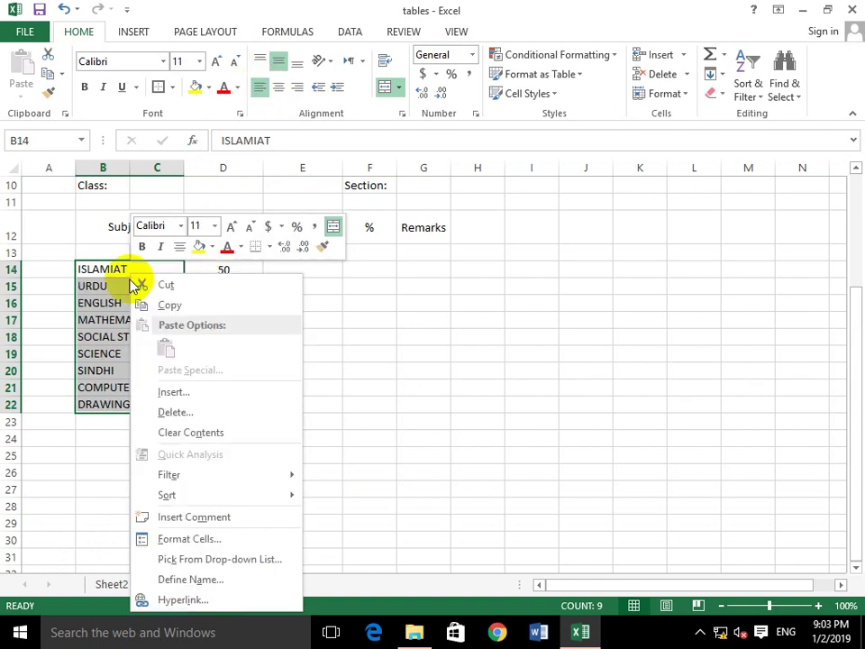
{"action": "key", "text": "Escape"}
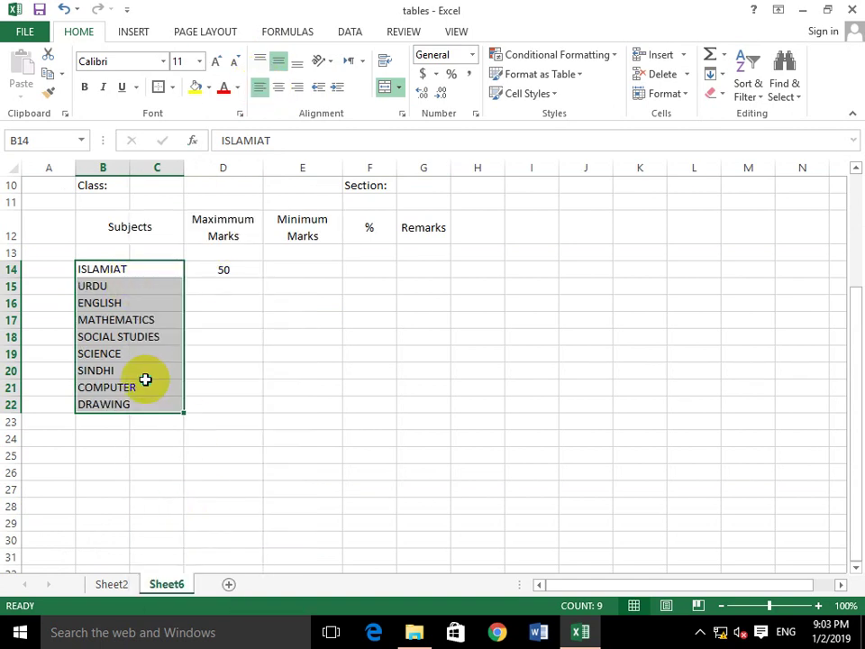
{"action": "key", "text": "ctrl+1"}
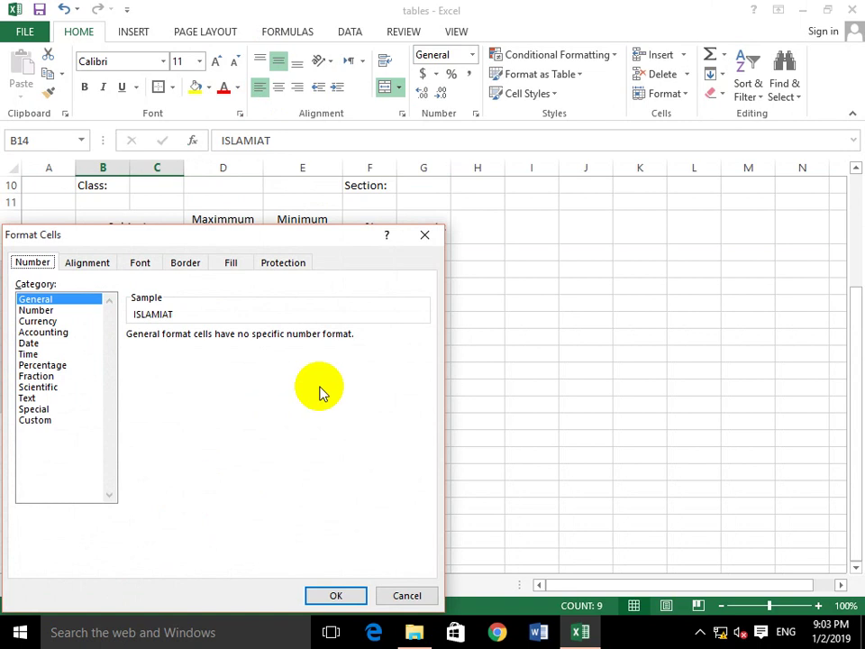
{"action": "left_click", "coordinate": [90, 261]}
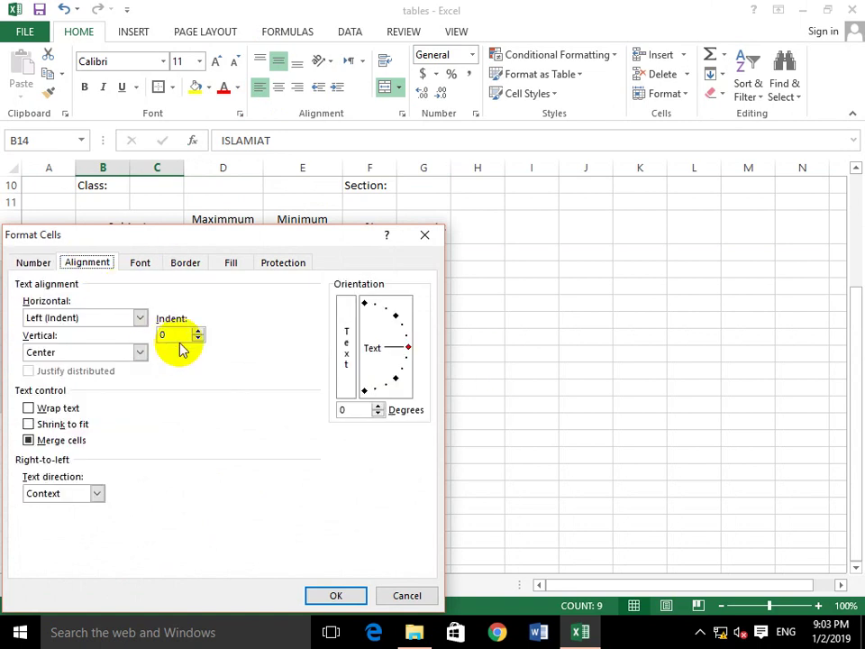
{"action": "left_click", "coordinate": [199, 331]}
{"action": "left_click", "coordinate": [336, 595]}
{"action": "left_click", "coordinate": [272, 379]}
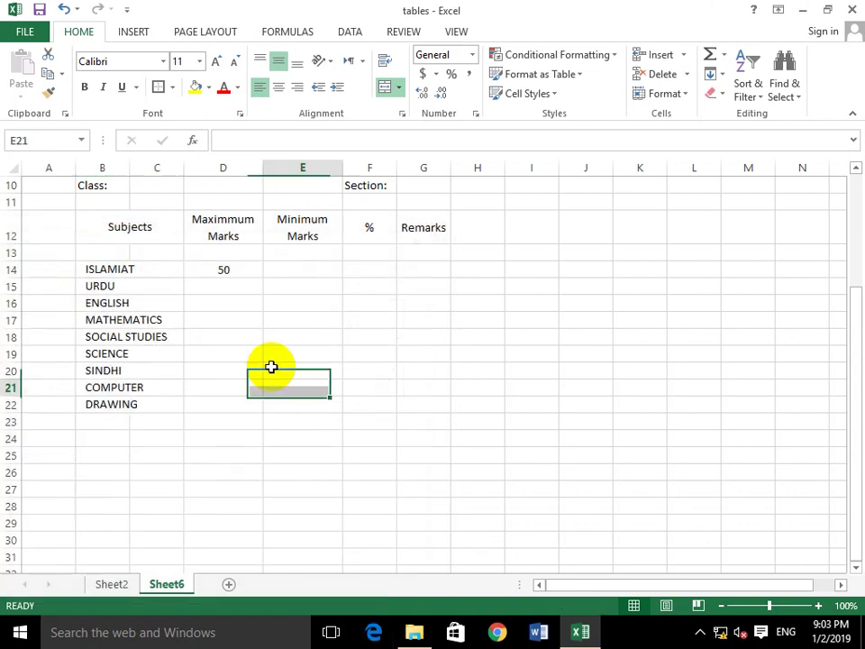
{"action": "left_click", "coordinate": [232, 281]}
- Fill D15:D22 with maximum marks 75, 75, 75, 50, 75, 50, 50 and a dash for DRAWING
{"action": "type", "text": "7"}
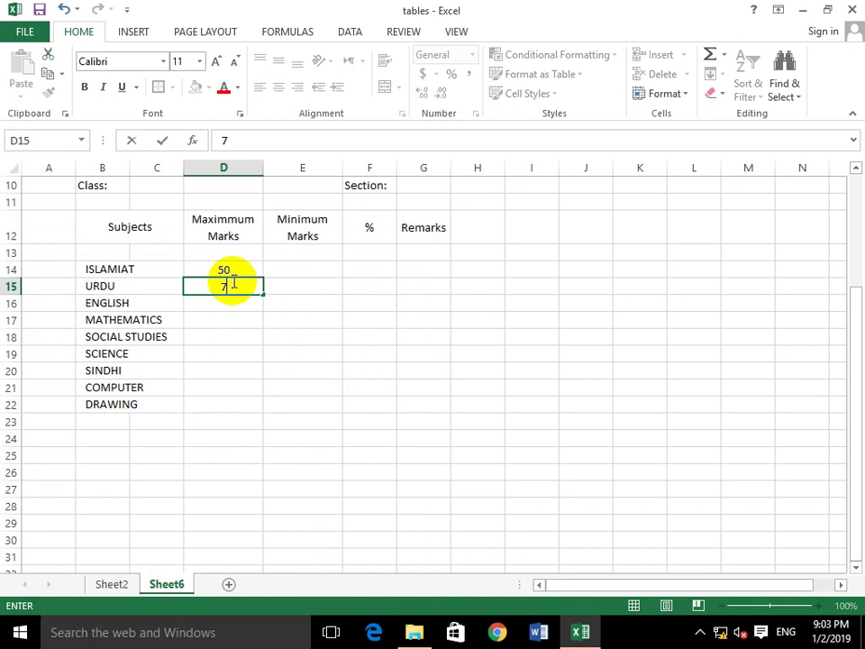
{"action": "type", "text": "5"}
{"action": "key", "text": "Return"}
{"action": "type", "text": "75"}
{"action": "key", "text": "Return"}
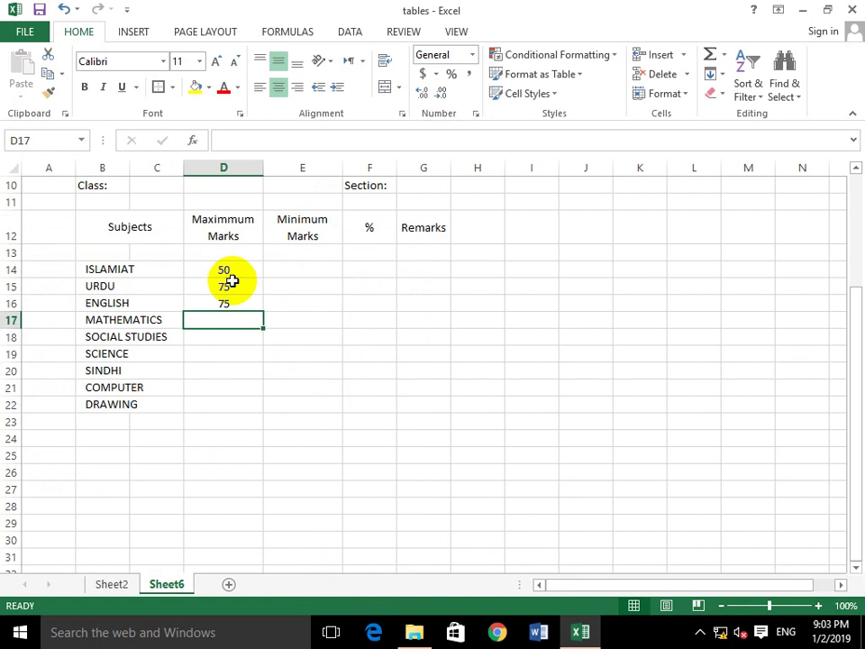
{"action": "type", "text": "7"}
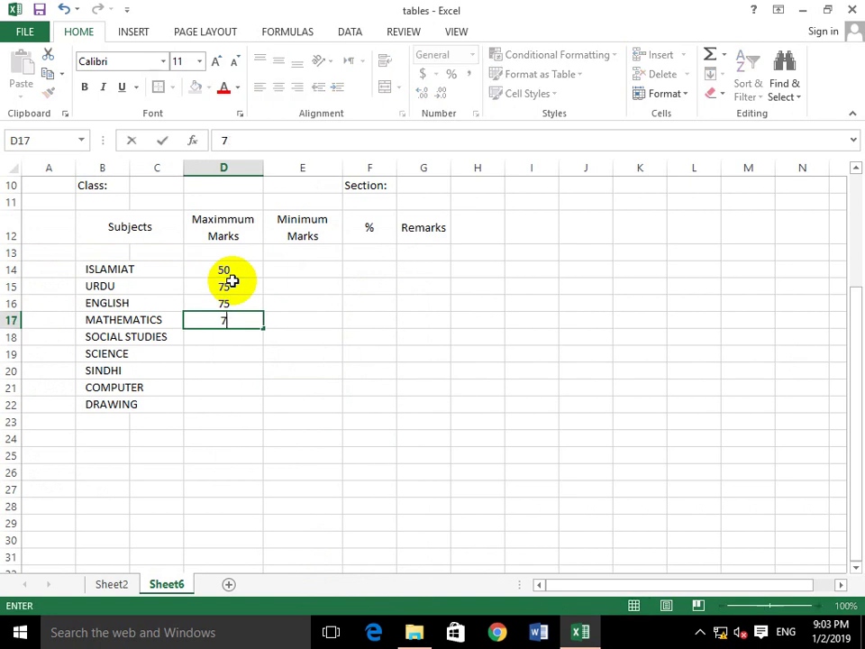
{"action": "type", "text": "5"}
{"action": "key", "text": "Return"}
{"action": "type", "text": "50"}
{"action": "key", "text": "Return"}
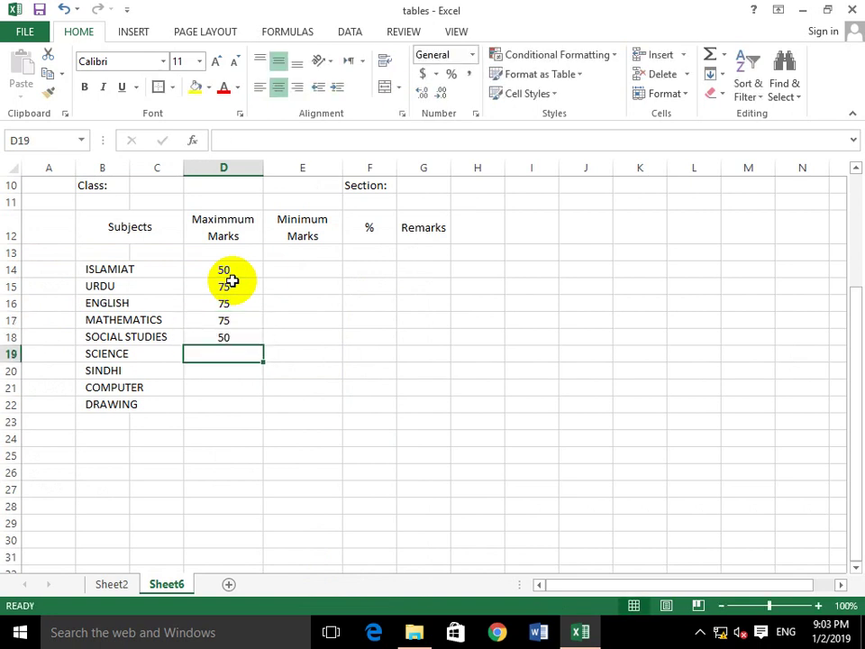
{"action": "type", "text": "75"}
{"action": "key", "text": "Return"}
{"action": "type", "text": "5"}
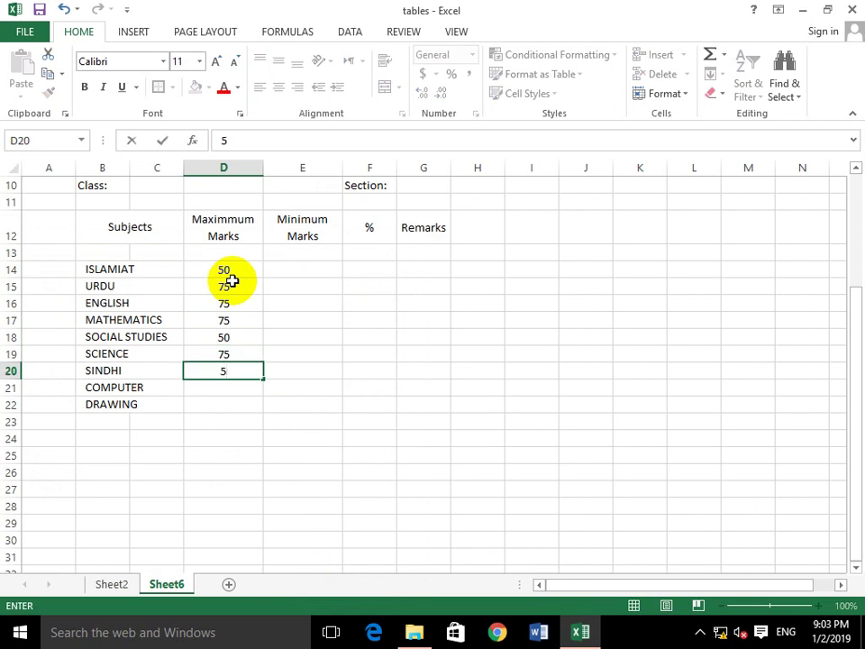
{"action": "type", "text": "0"}
{"action": "key", "text": "Return"}
{"action": "type", "text": "5"}
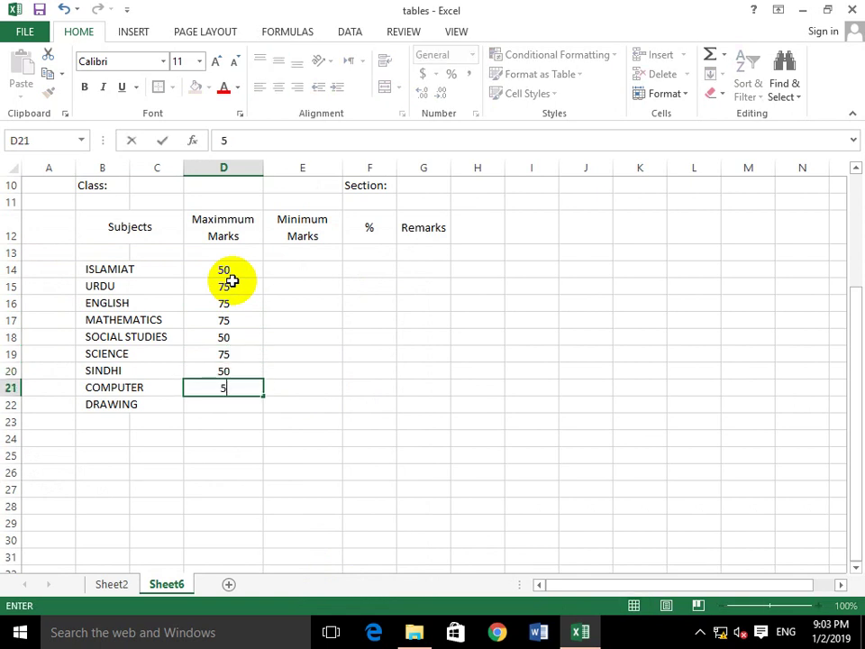
{"action": "key", "text": "Return"}
{"action": "type", "text": "-"}
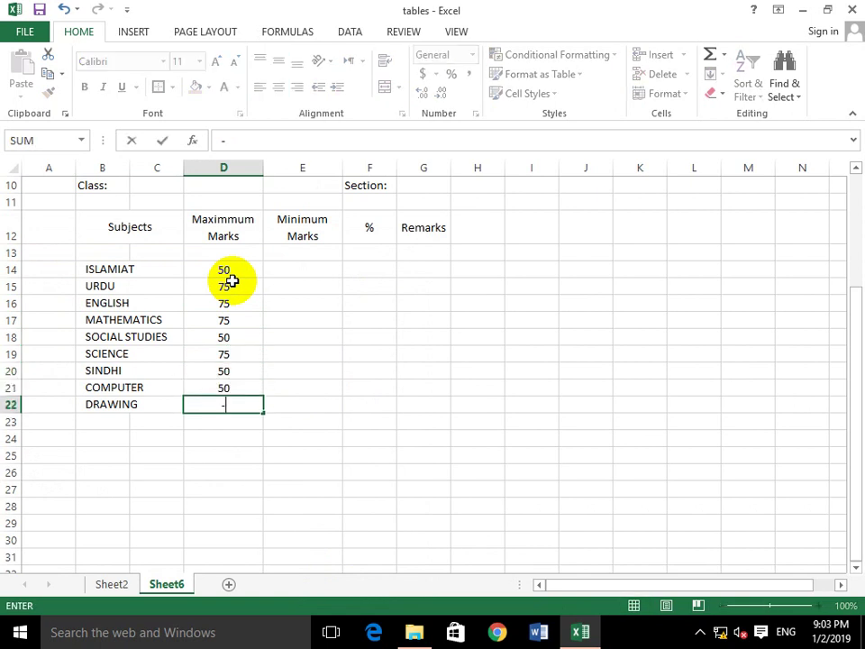
{"action": "key", "text": "Return"}
{"action": "left_click", "coordinate": [313, 269]}
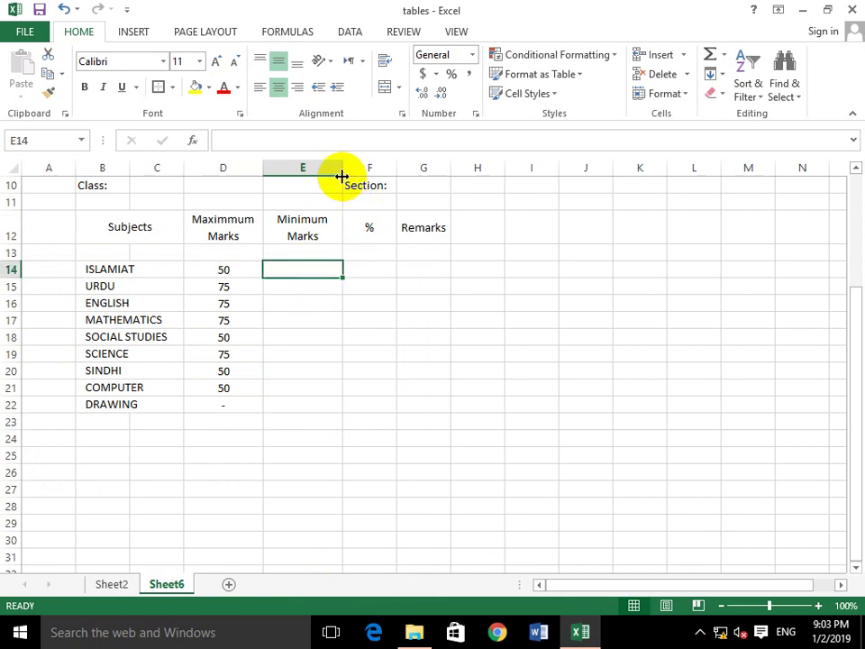
- Change the E12 heading from Minimum Marks to Obtained Marks
{"action": "left_click", "coordinate": [317, 215]}
{"action": "key", "text": "F2"}
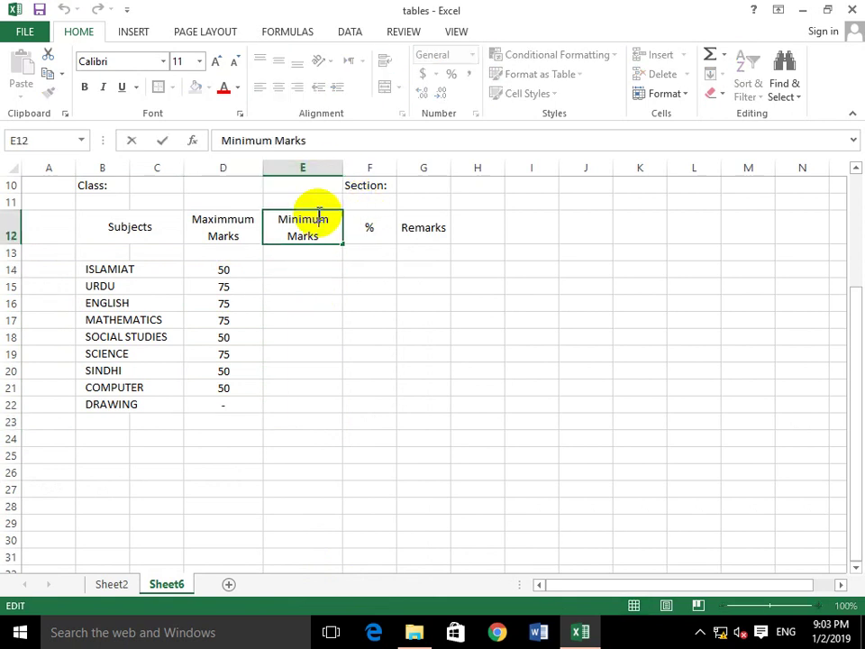
{"action": "double_click", "coordinate": [319, 213]}
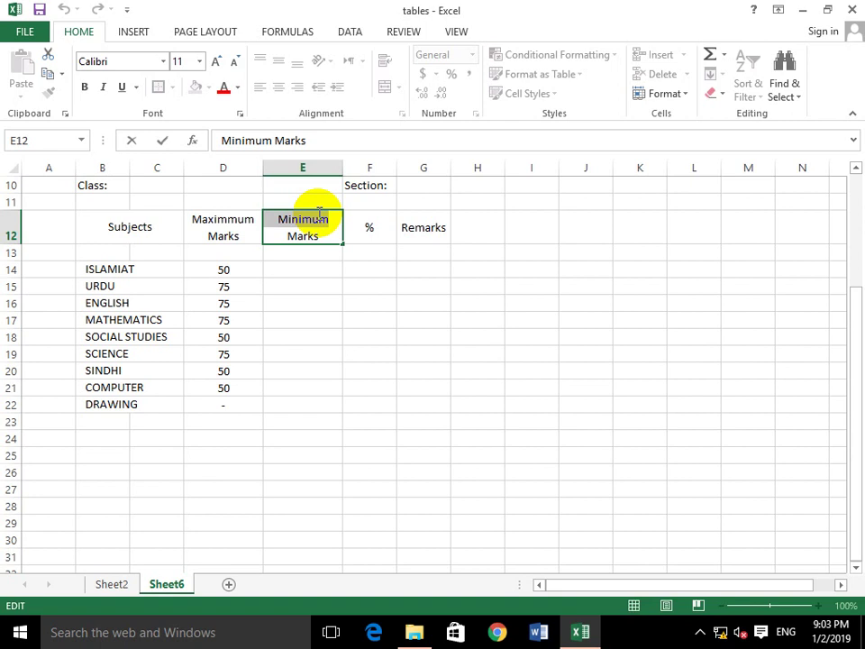
{"action": "type", "text": "O"}
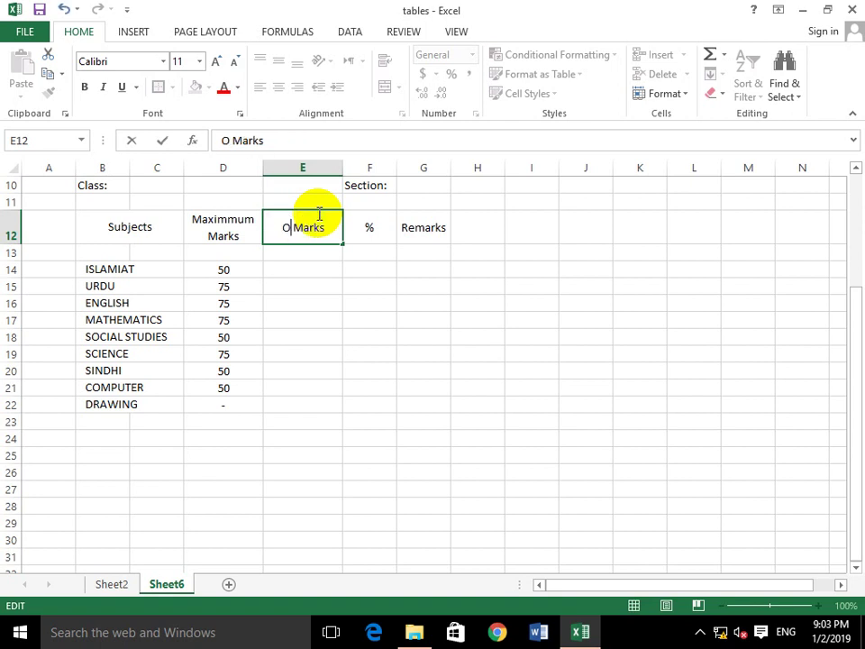
{"action": "type", "text": "BJ"}
{"action": "key", "text": "BackSpace"}
{"action": "type", "text": "T"}
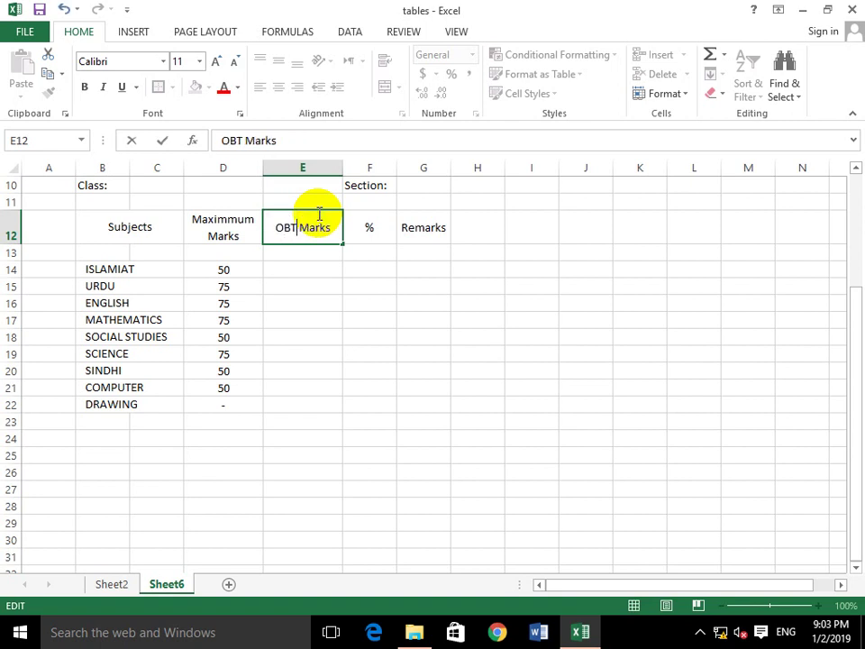
{"action": "key", "text": "BackSpace"}
{"action": "key", "text": "BackSpace"}
{"action": "type", "text": "bt"}
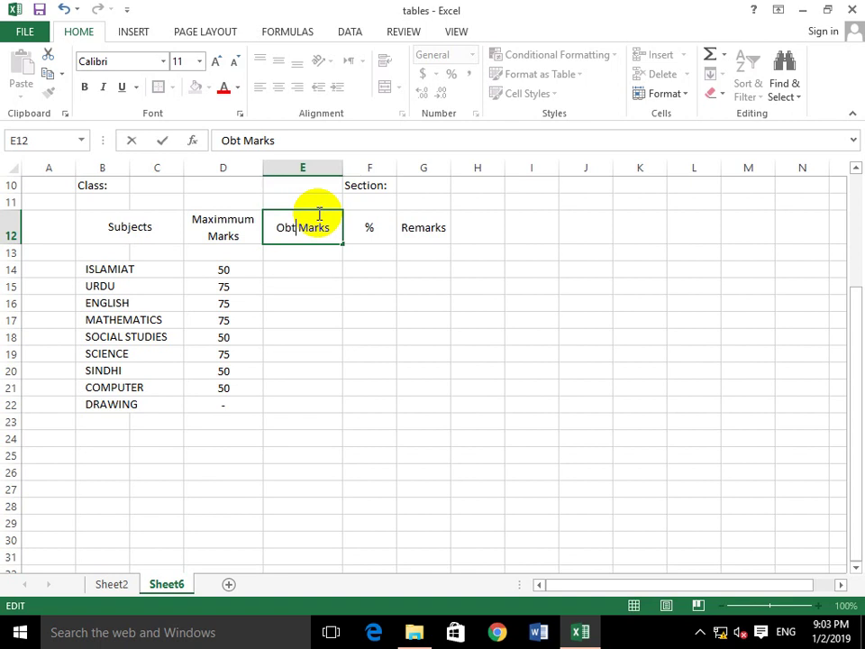
{"action": "type", "text": "ained"}
{"action": "key", "text": "Return"}
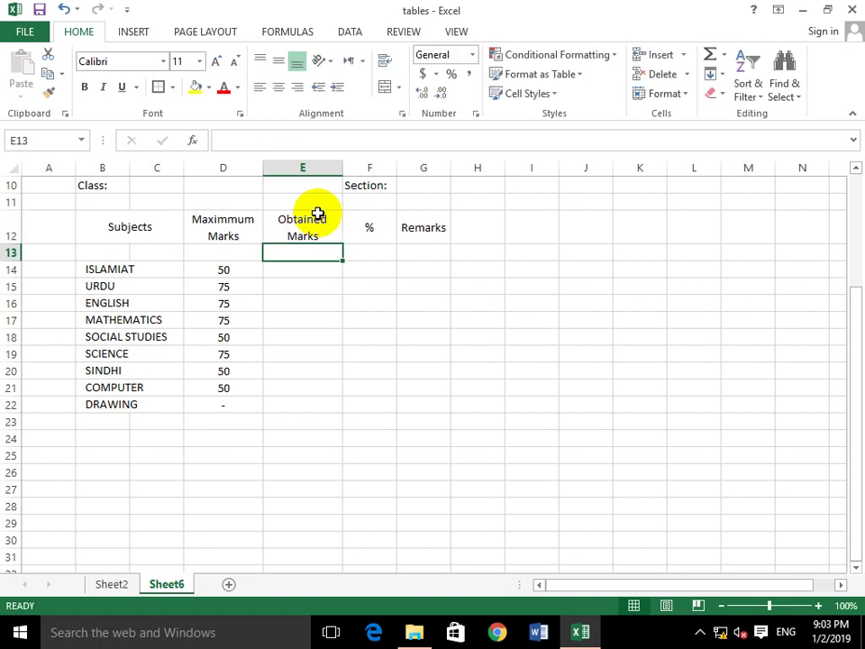
- Select the empty obtained marks, percent and remarks cells of the subjects table
{"action": "left_click", "coordinate": [419, 253]}
{"action": "left_click", "coordinate": [408, 273]}
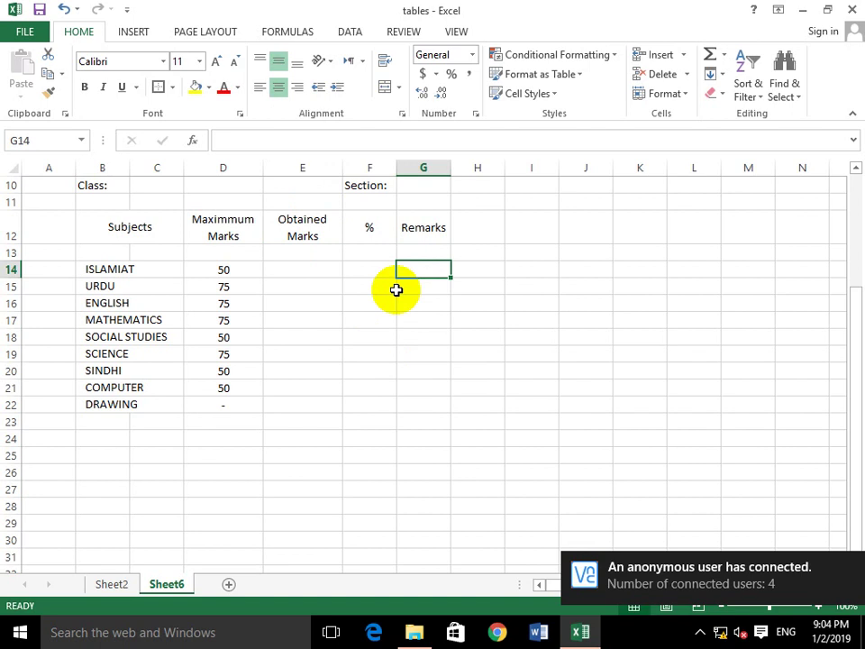
{"action": "left_click", "coordinate": [369, 286]}
{"action": "left_click_drag", "start_coordinate": [850, 379], "coordinate": [858, 242]}
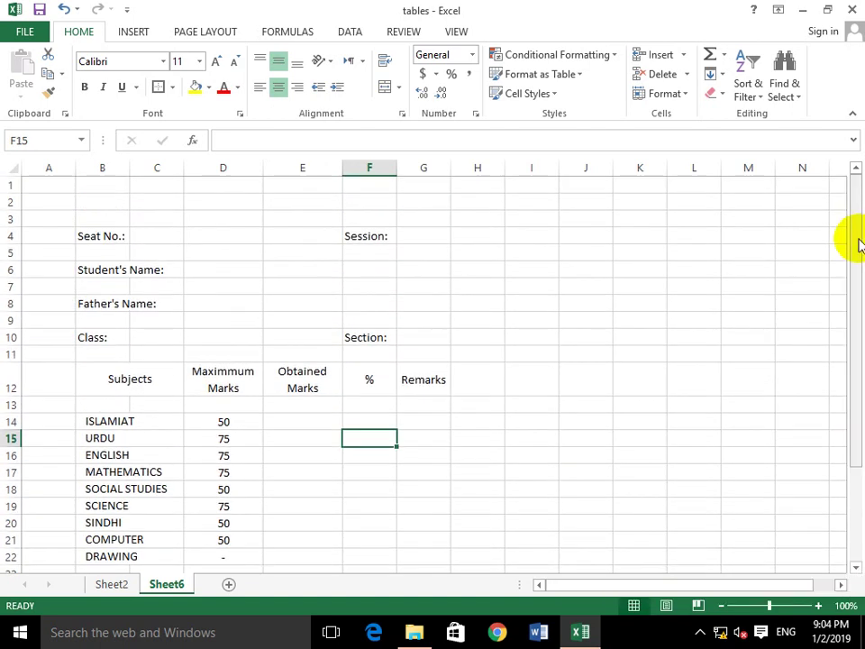
{"action": "mouse_move", "coordinate": [856, 241]}
{"action": "left_mouse_down"}
{"action": "mouse_move", "coordinate": [856, 347]}
{"action": "mouse_move", "coordinate": [852, 304]}
{"action": "left_mouse_up"}
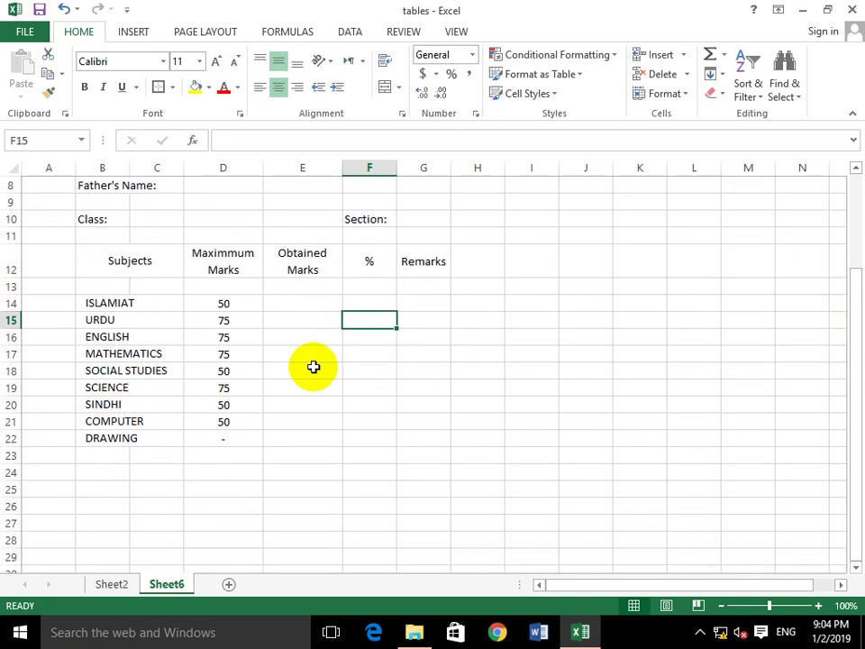
{"action": "left_click", "coordinate": [242, 440]}
{"action": "left_click", "coordinate": [323, 436]}
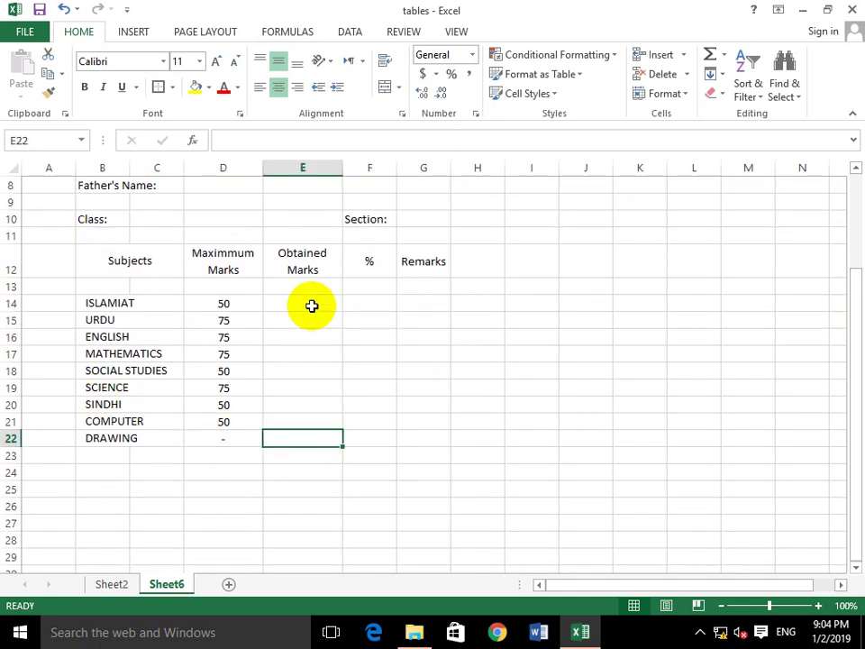
{"action": "mouse_move", "coordinate": [311, 305]}
{"action": "left_mouse_down"}
{"action": "mouse_move", "coordinate": [386, 431]}
{"action": "mouse_move", "coordinate": [406, 438]}
{"action": "left_mouse_up"}
- Label B25 Grade:, B27 Remarks and B29 Conduct: under the subject list
{"action": "left_click", "coordinate": [288, 472]}
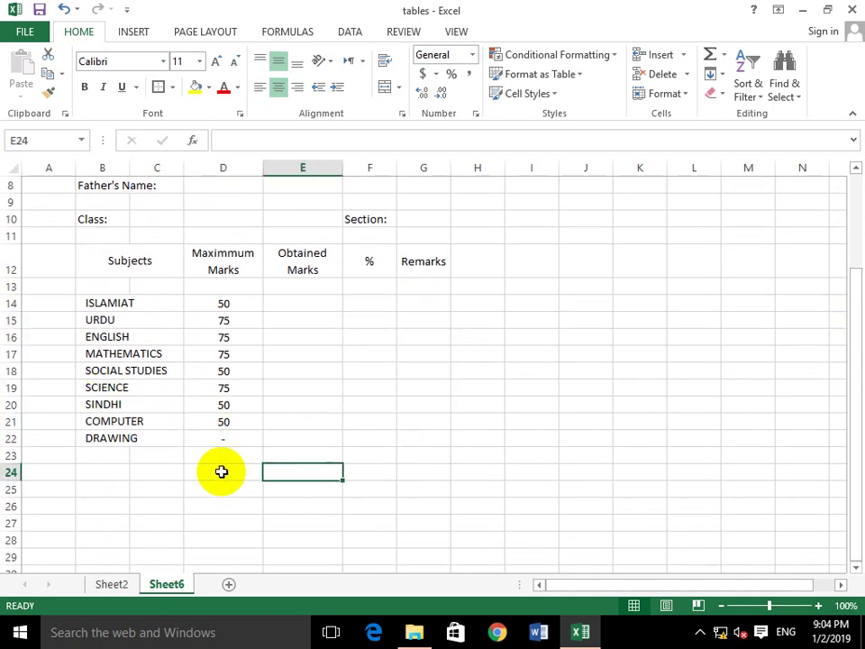
{"action": "left_click", "coordinate": [120, 474]}
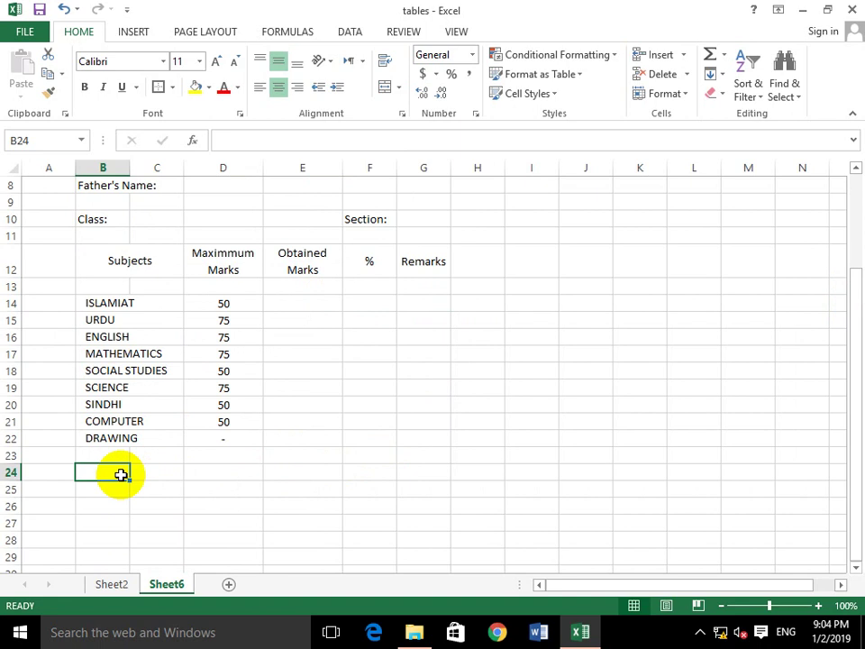
{"action": "key", "text": "Down"}
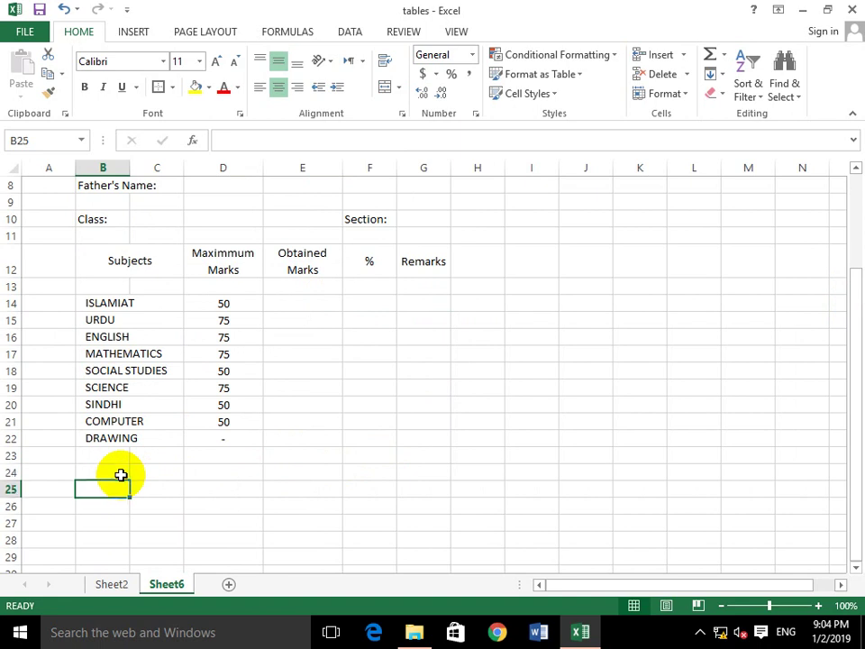
{"action": "type", "text": "GR"}
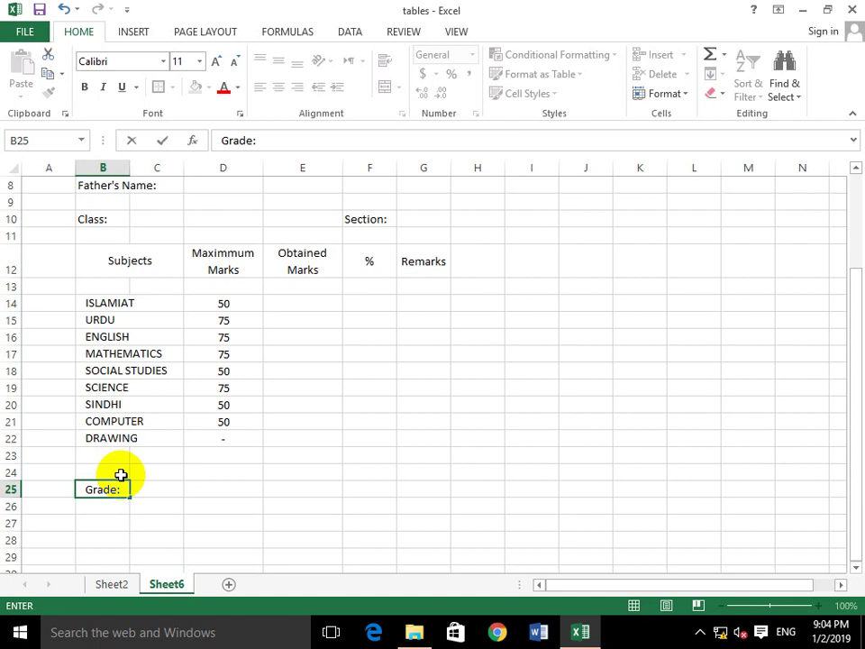
{"action": "key", "text": "Return"}
{"action": "key", "text": "Return"}
{"action": "type", "text": "Re"}
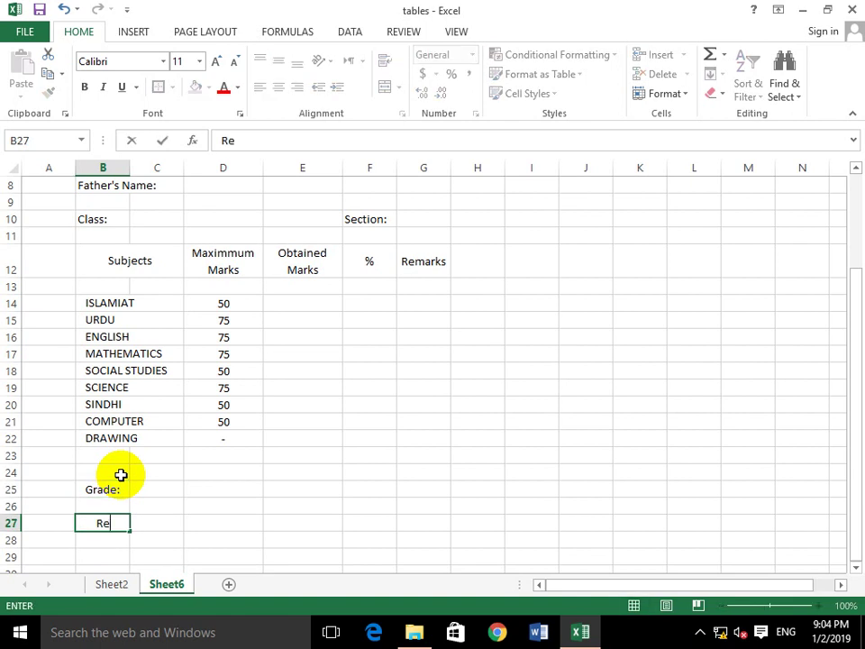
{"action": "key", "text": "Return"}
{"action": "key", "text": "Return"}
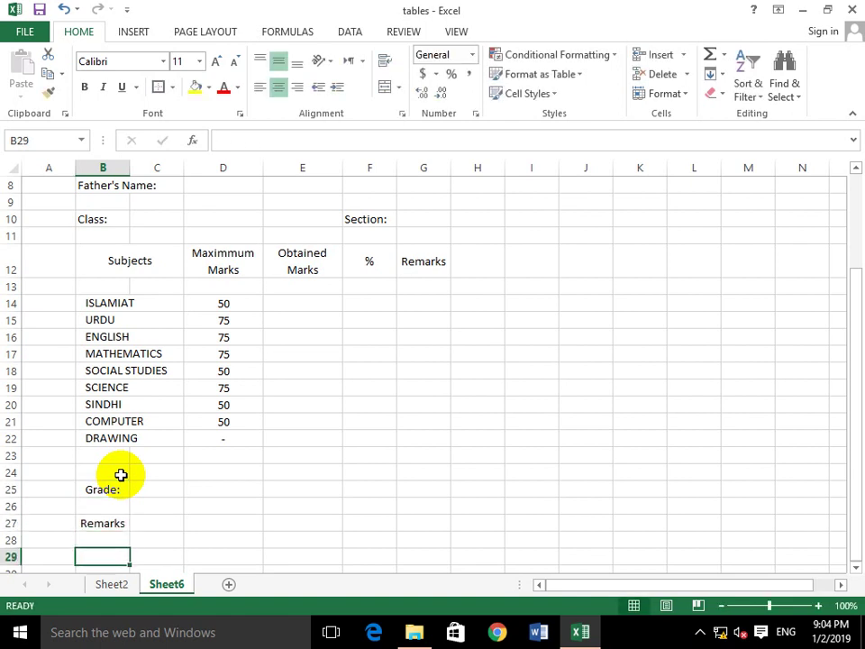
{"action": "type", "text": "Conduct:"}
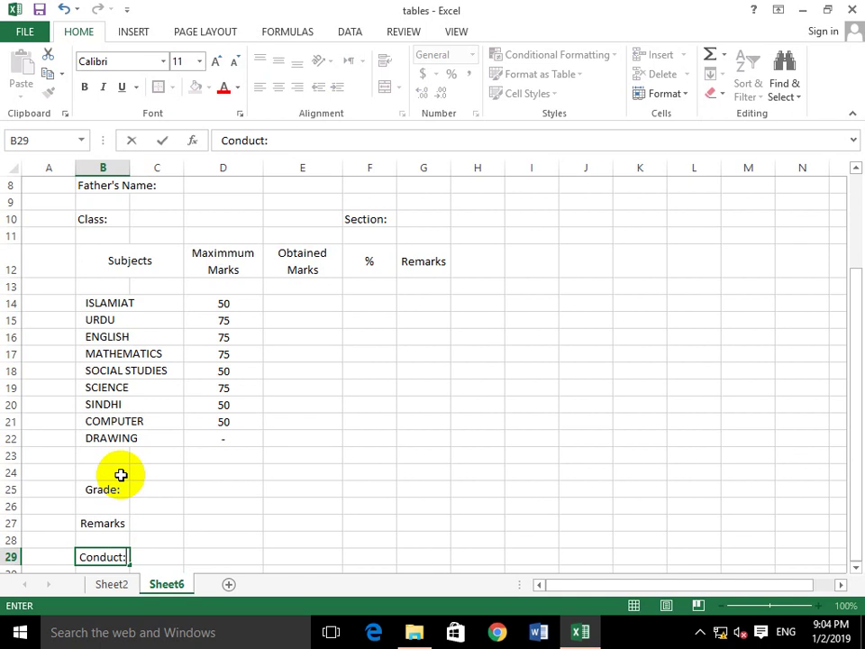
{"action": "key", "text": "Up"}
{"action": "key", "text": "Up"}
{"action": "key", "text": "Up"}
{"action": "key", "text": "Right"}
{"action": "key", "text": "Up"}
{"action": "key", "text": "Right"}
{"action": "key", "text": "Right"}
{"action": "key", "text": "Right"}
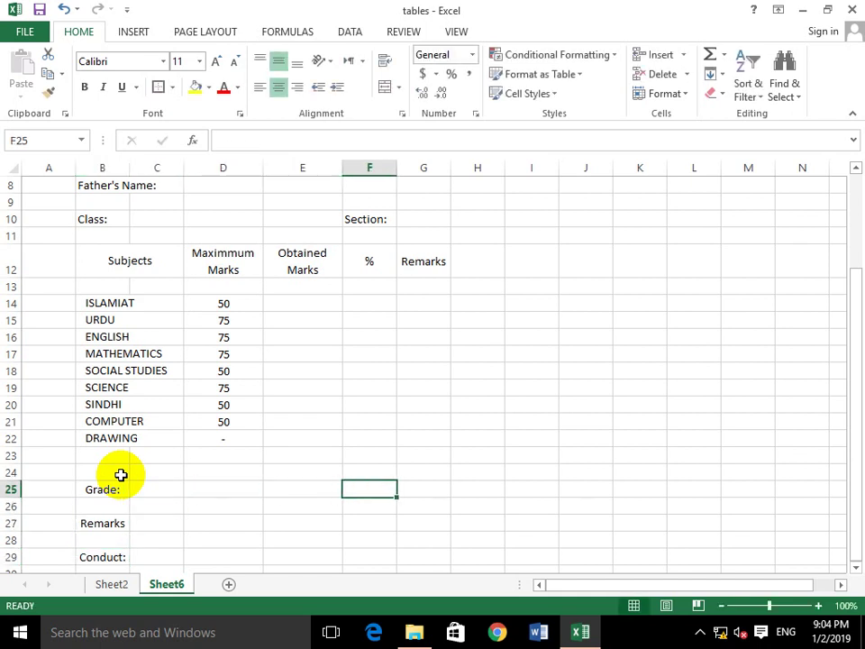
{"action": "key", "text": "Down"}
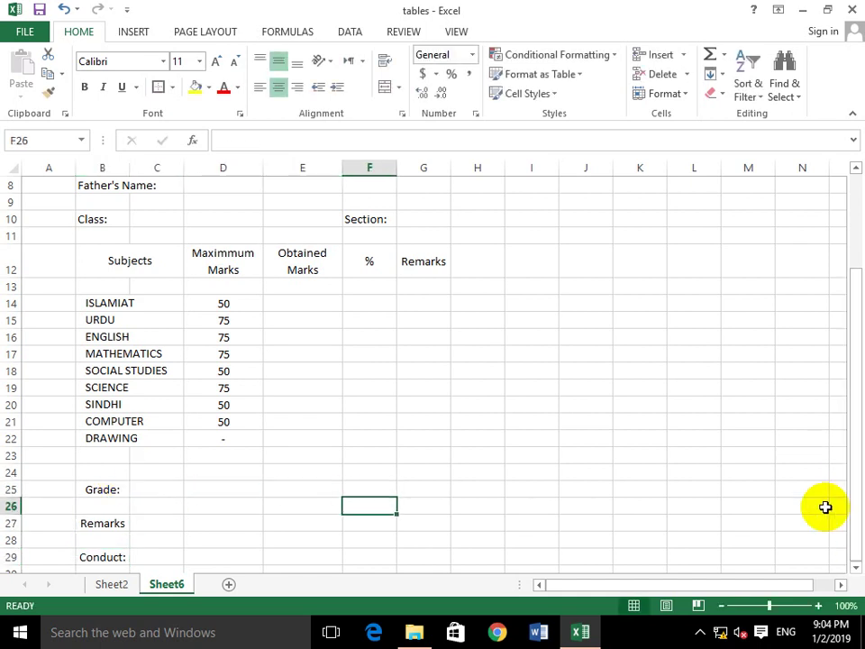
- Enter the label Rank: in cell F25
{"action": "left_click", "coordinate": [853, 567]}
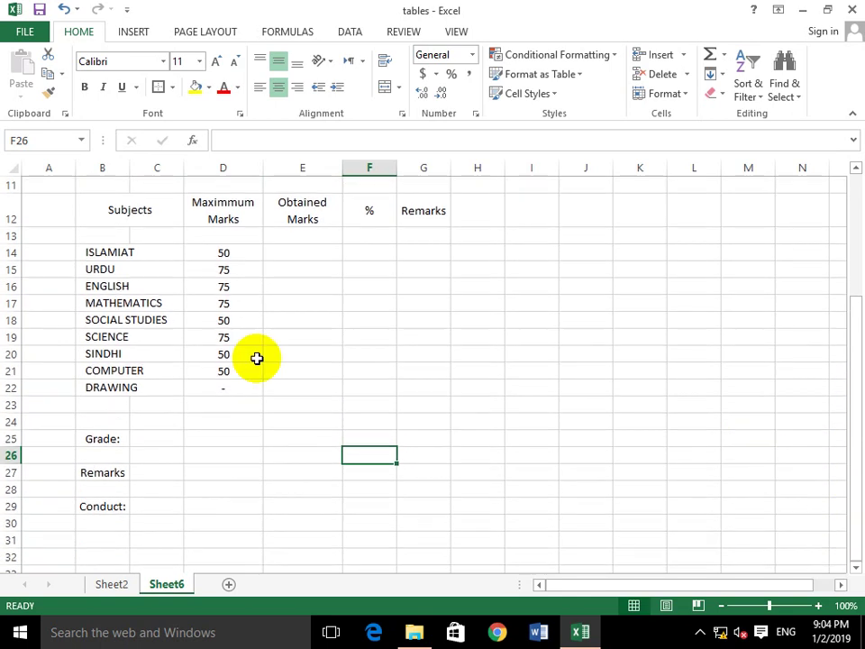
{"action": "left_click", "coordinate": [359, 435]}
{"action": "type", "text": "Rank"}
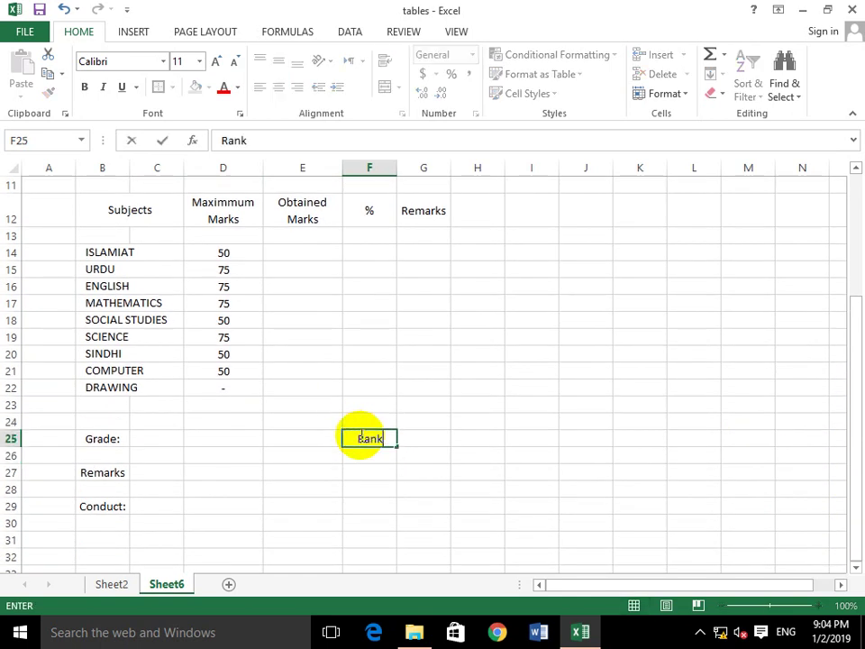
{"action": "key", "text": "Return"}
{"action": "left_click", "coordinate": [359, 436]}
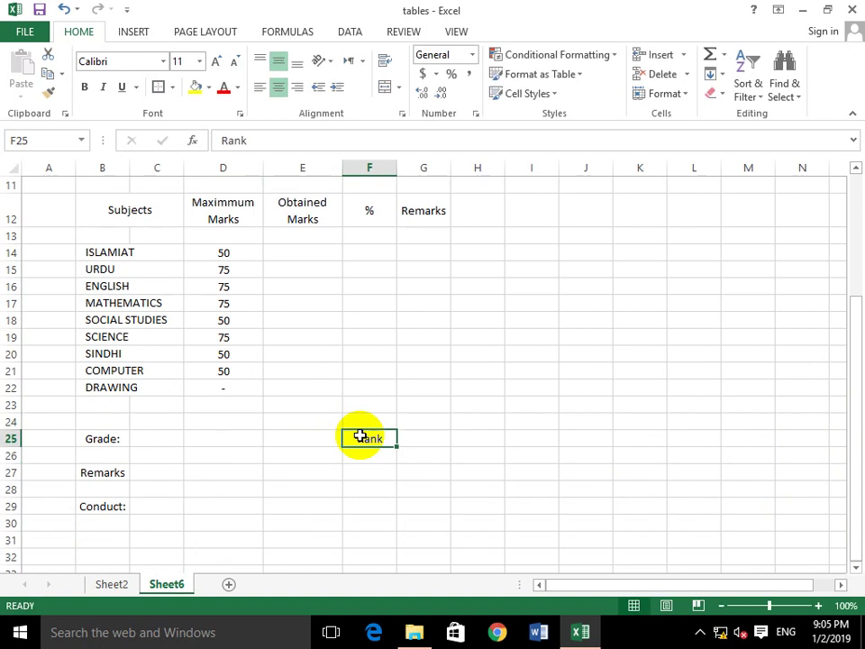
{"action": "double_click", "coordinate": [361, 438]}
{"action": "type", "text": ":"}
{"action": "key", "text": "Return"}
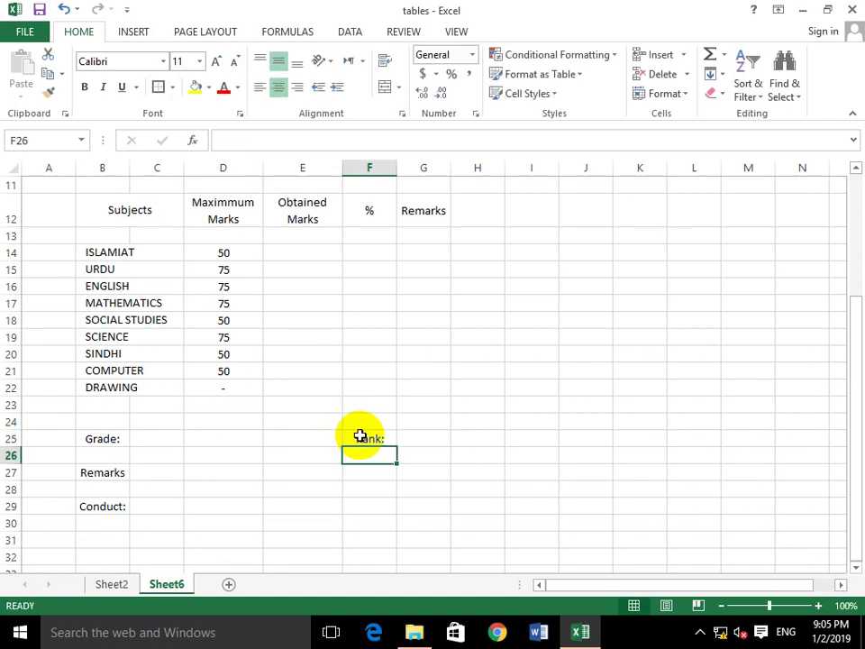
- Move the Remarks label from B27 to F27
{"action": "left_click_drag", "start_coordinate": [852, 313], "coordinate": [853, 395]}
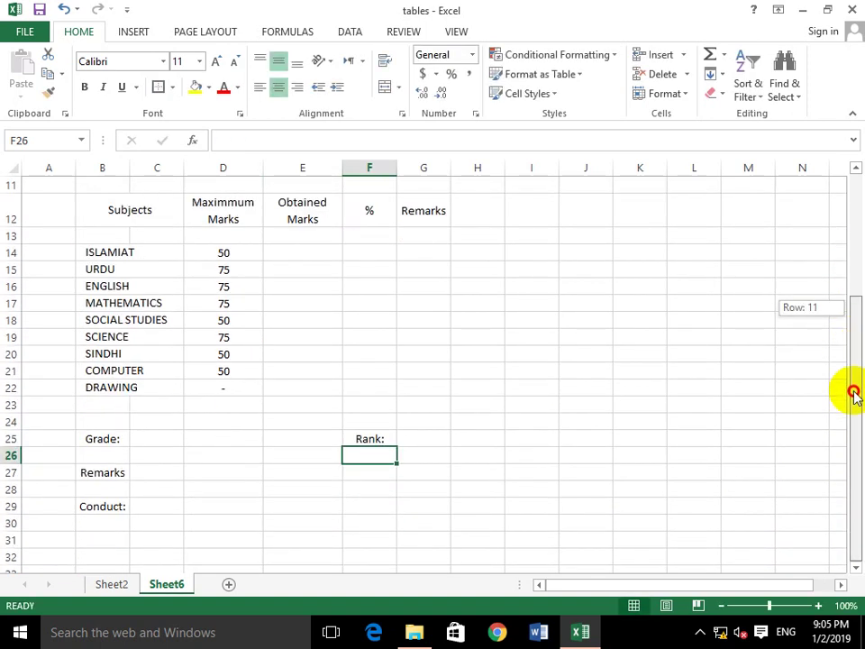
{"action": "left_click", "coordinate": [105, 439]}
{"action": "left_click", "coordinate": [87, 474]}
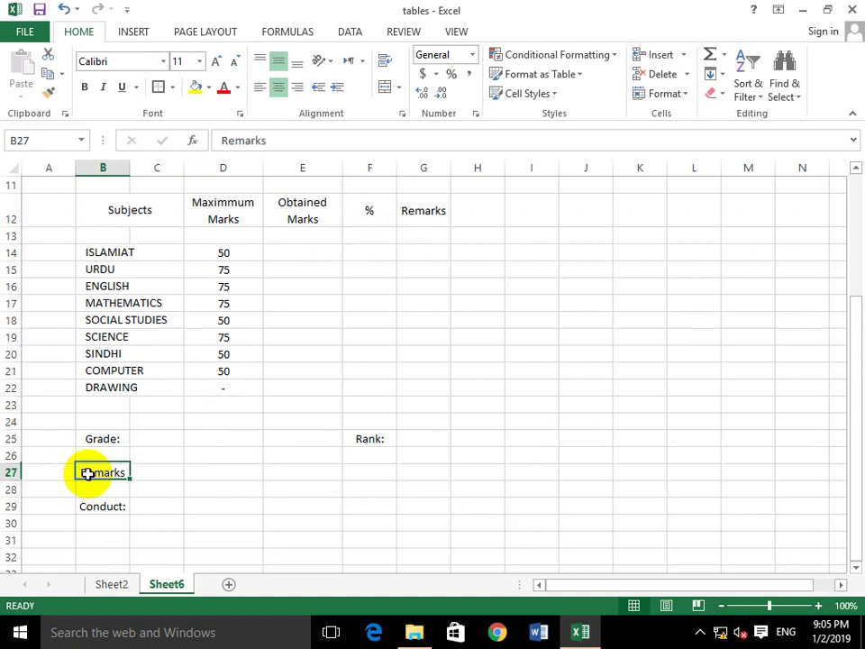
{"action": "key", "text": "ctrl+x"}
{"action": "left_click", "coordinate": [366, 477]}
{"action": "key", "text": "ctrl+v"}
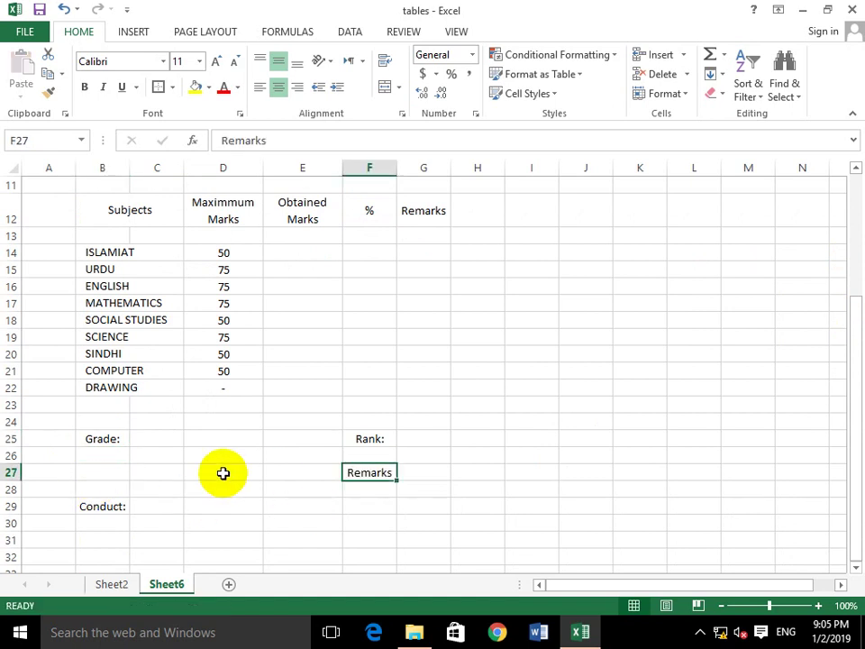
- Copy Grade: from B25 into B27 and replace B25 with Percentage:
{"action": "left_click", "coordinate": [90, 437]}
{"action": "key", "text": "ctrl+c"}
{"action": "left_click", "coordinate": [108, 471]}
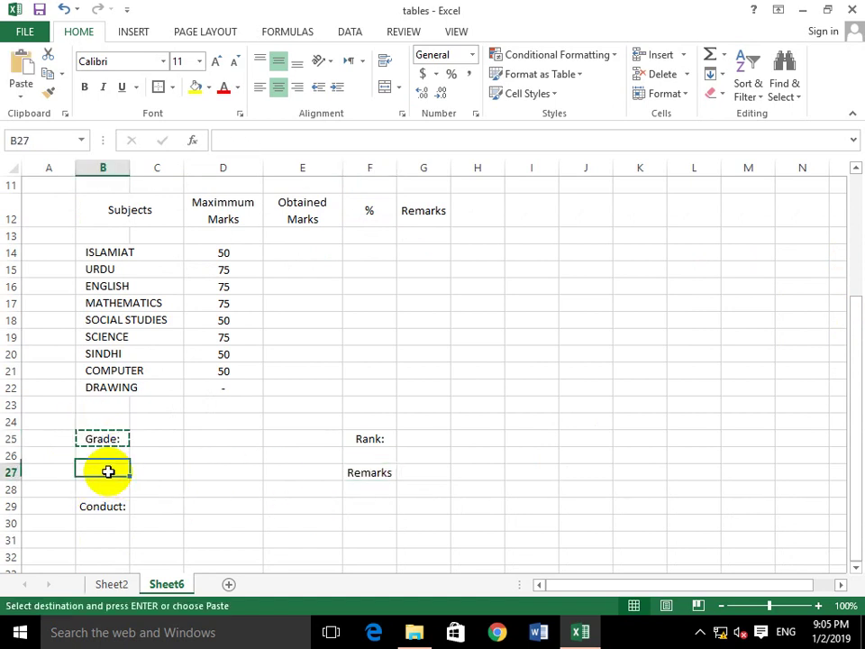
{"action": "key", "text": "ctrl+v"}
{"action": "left_click", "coordinate": [113, 437]}
{"action": "type", "text": "Per"}
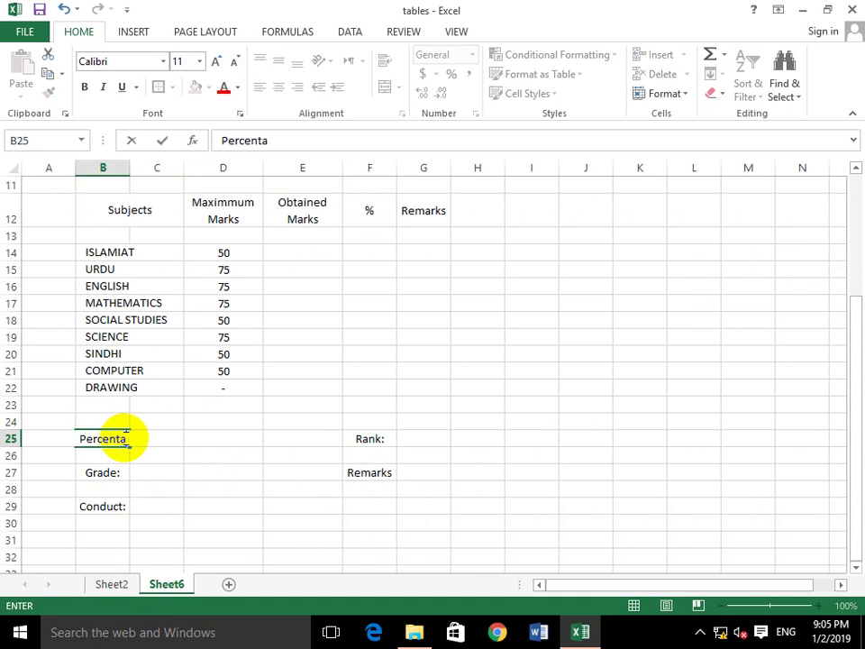
{"action": "key", "text": "Return"}
- Add the Attendance: label in F29 and select the column F labels
{"action": "key", "text": "Down"}
{"action": "key", "text": "Down"}
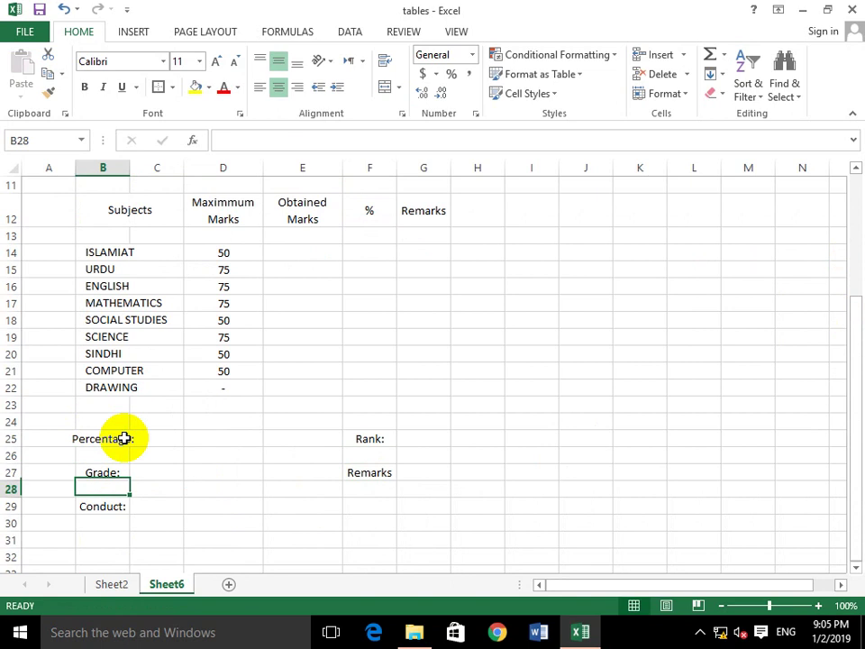
{"action": "key", "text": "Right"}
{"action": "key", "text": "Right"}
{"action": "key", "text": "Right"}
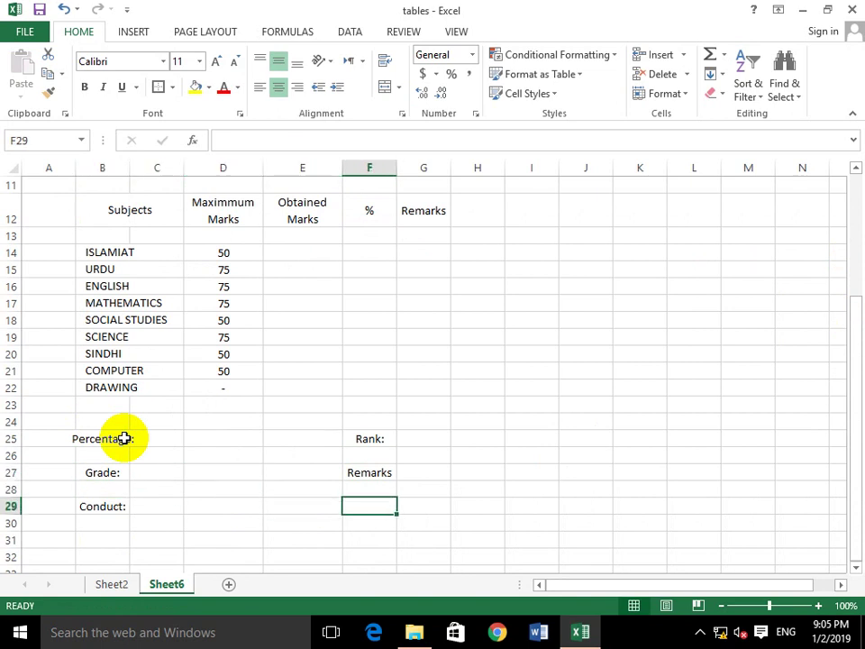
{"action": "type", "text": "Attendance"}
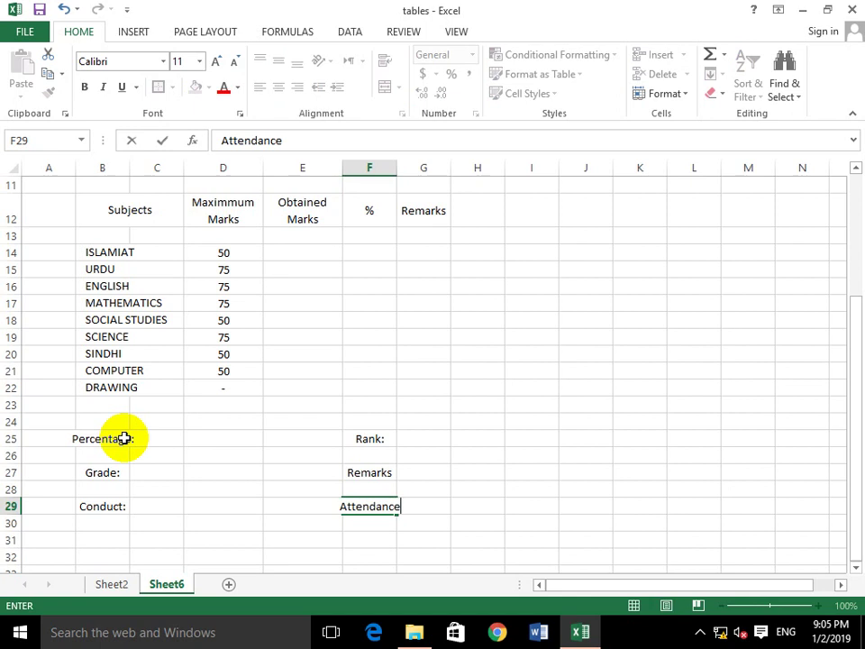
{"action": "type", "text": ":"}
{"action": "key", "text": "Return"}
{"action": "key", "text": "shift+Up"}
{"action": "key", "text": "shift+Up"}
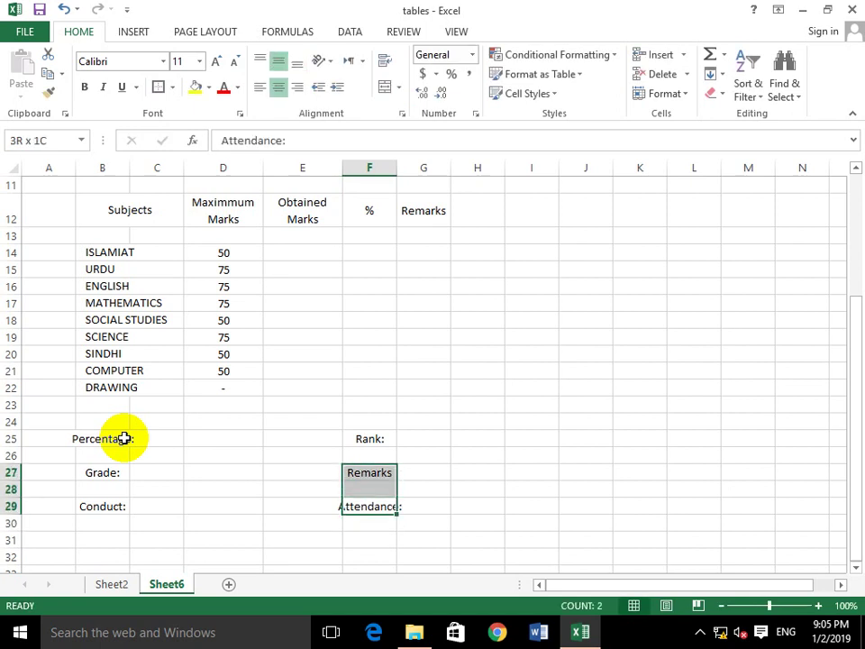
- Left-align the Rank/Remarks/Attendance labels and the Percentage-to-Conduct labels in B25:B29
{"action": "left_click", "coordinate": [263, 86]}
{"action": "left_click_drag", "start_coordinate": [102, 441], "coordinate": [102, 506]}
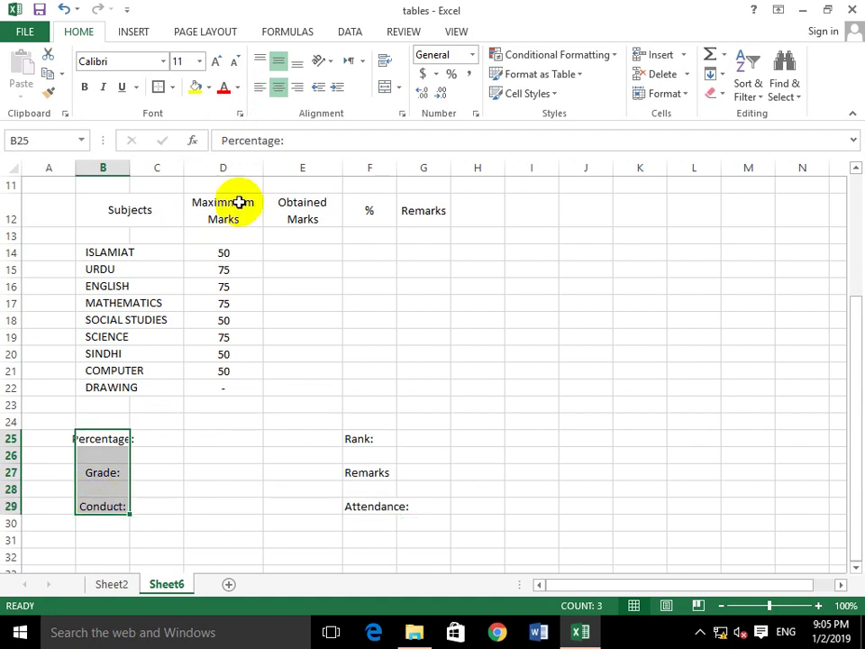
{"action": "left_click", "coordinate": [259, 86]}
- Format Painter the SCIENCE cell's indent onto B25:B29, then Percentage:'s format onto F25:F29
{"action": "left_click", "coordinate": [115, 335]}
{"action": "left_click", "coordinate": [49, 93]}
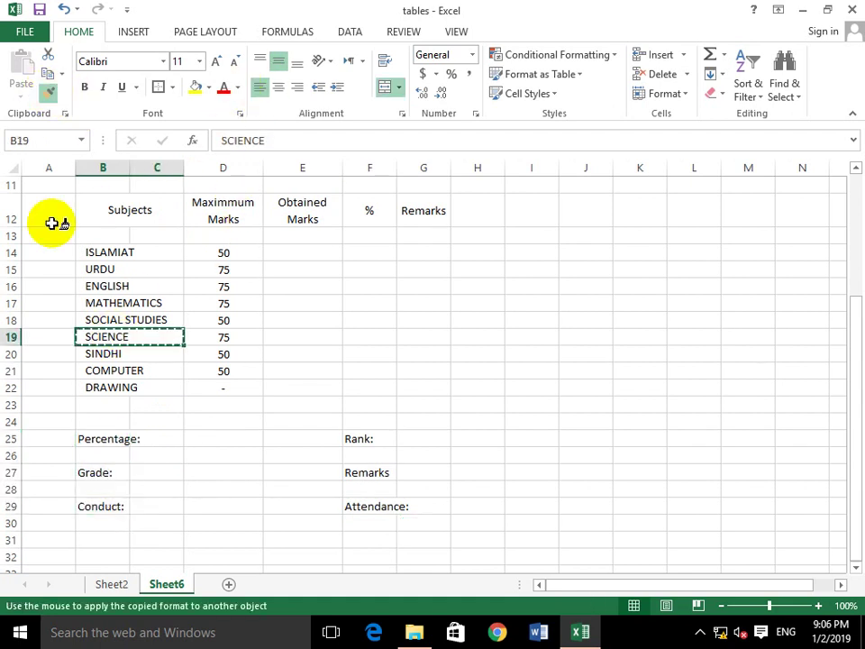
{"action": "mouse_move", "coordinate": [107, 440]}
{"action": "left_mouse_down"}
{"action": "mouse_move", "coordinate": [105, 526]}
{"action": "mouse_move", "coordinate": [104, 509]}
{"action": "left_mouse_up"}
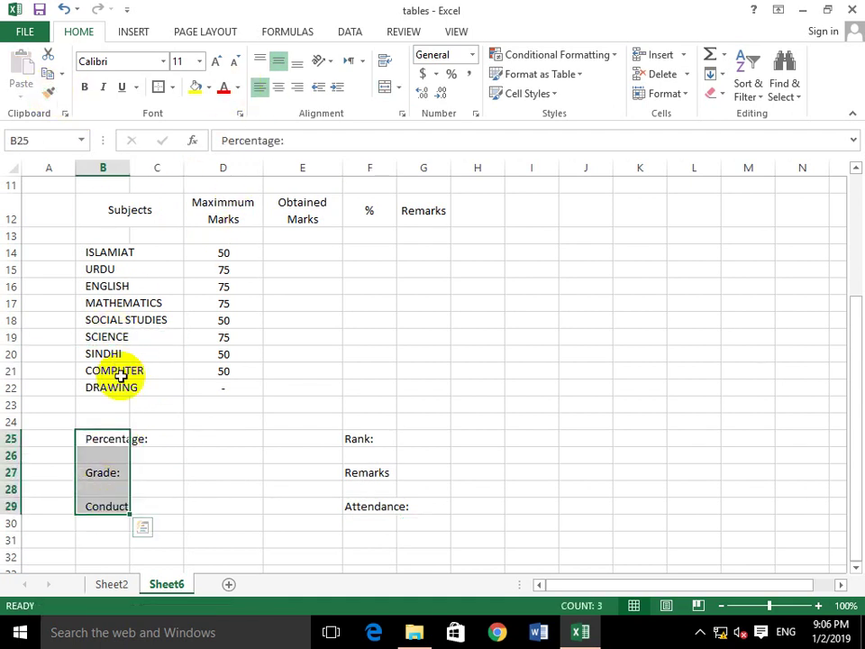
{"action": "left_click_drag", "start_coordinate": [378, 422], "coordinate": [383, 504]}
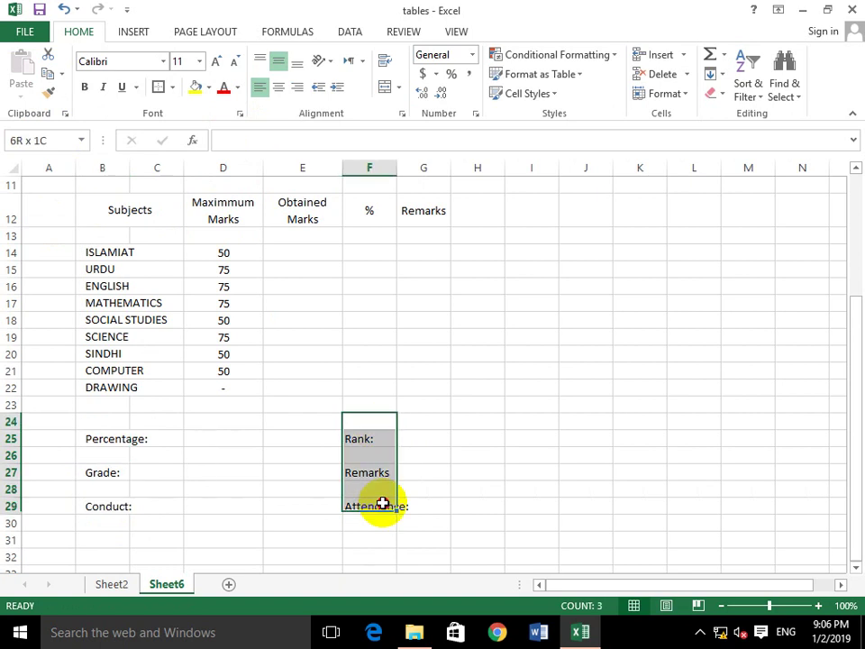
{"action": "left_click", "coordinate": [101, 438]}
{"action": "left_click_drag", "start_coordinate": [382, 441], "coordinate": [377, 505]}
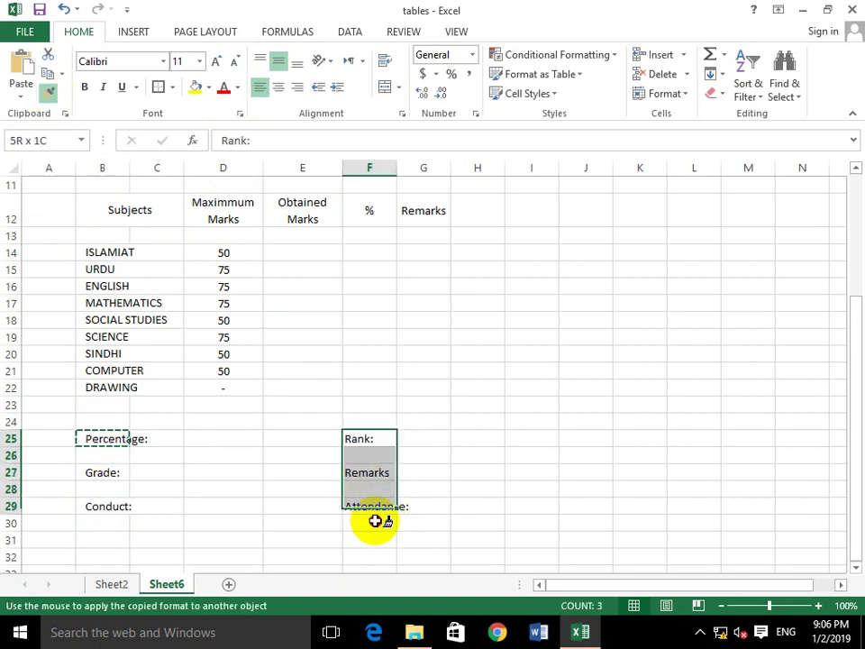
{"action": "left_click", "coordinate": [195, 493]}
- Apply Merge Across to the label block B25:C29
{"action": "left_click_drag", "start_coordinate": [110, 436], "coordinate": [180, 503]}
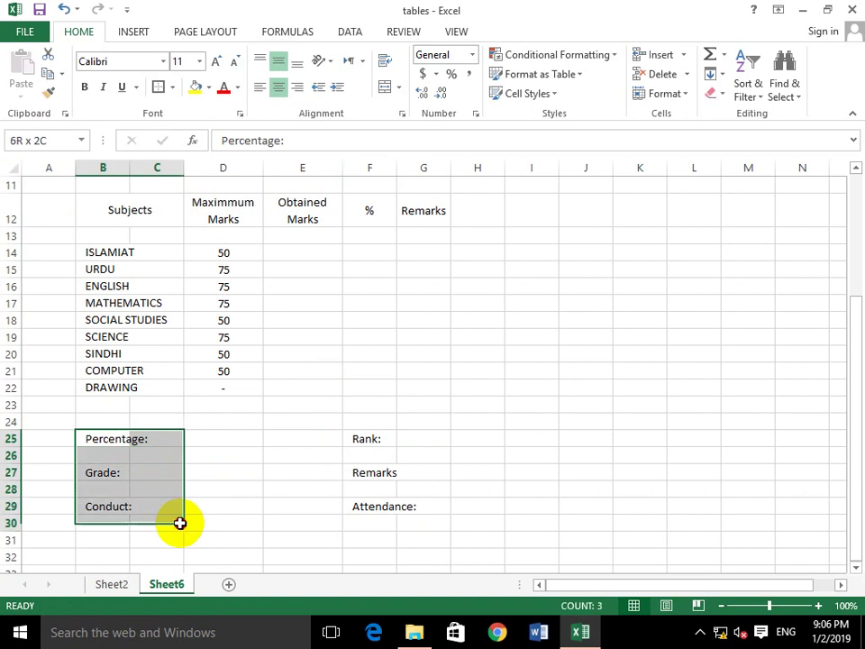
{"action": "left_click", "coordinate": [403, 91]}
{"action": "left_click", "coordinate": [419, 132]}
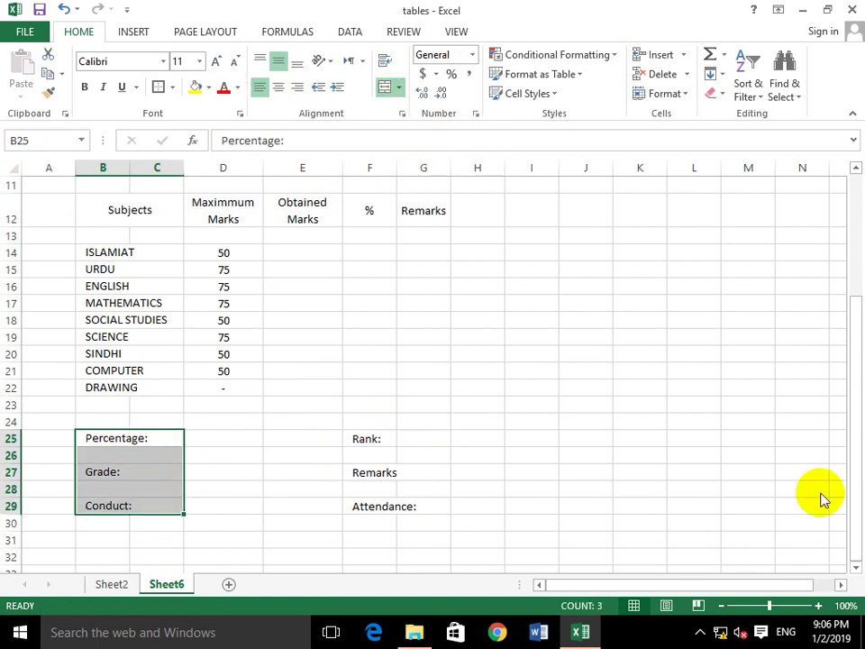
- Move the Rank:, Remarks and Attendance: labels from F25:F29 into E25:E29
{"action": "left_click_drag", "start_coordinate": [856, 463], "coordinate": [855, 481]}
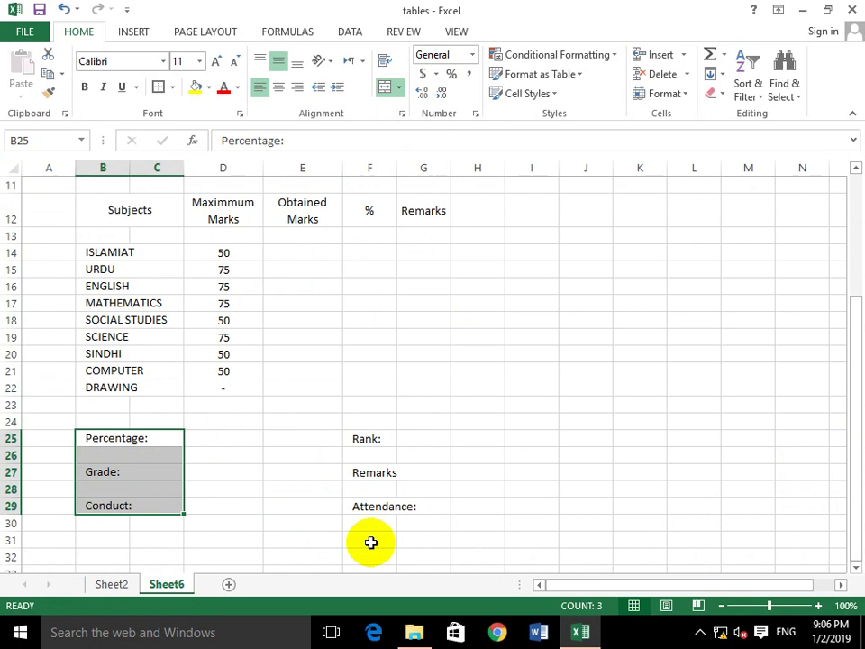
{"action": "left_click_drag", "start_coordinate": [374, 440], "coordinate": [377, 498]}
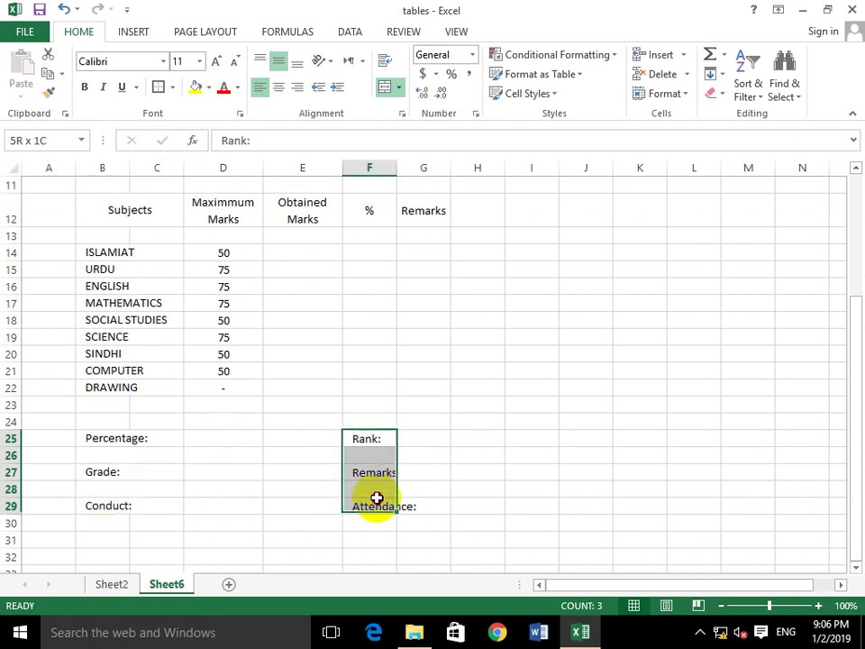
{"action": "key", "text": "ctrl+c"}
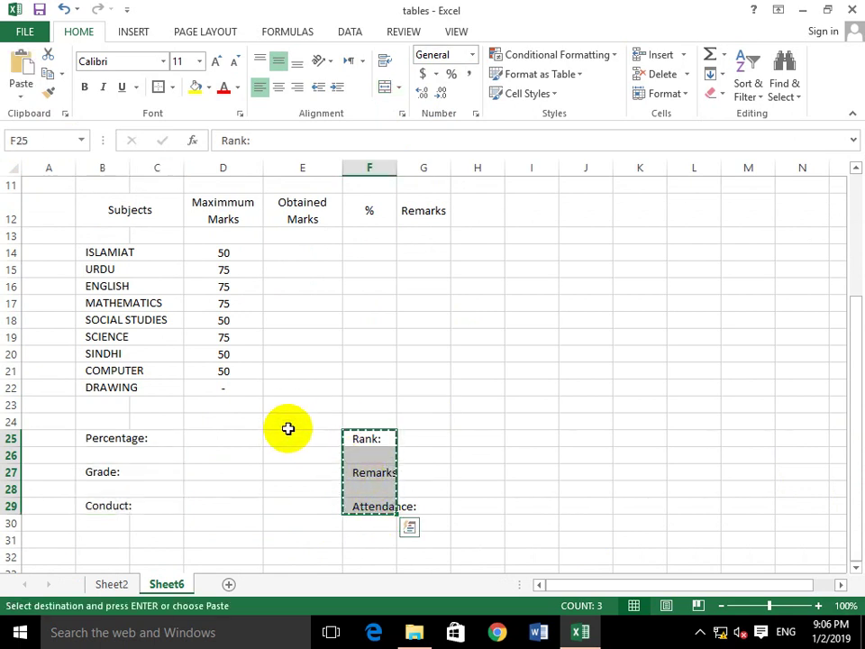
{"action": "left_click", "coordinate": [290, 425]}
{"action": "key", "text": "ctrl+v"}
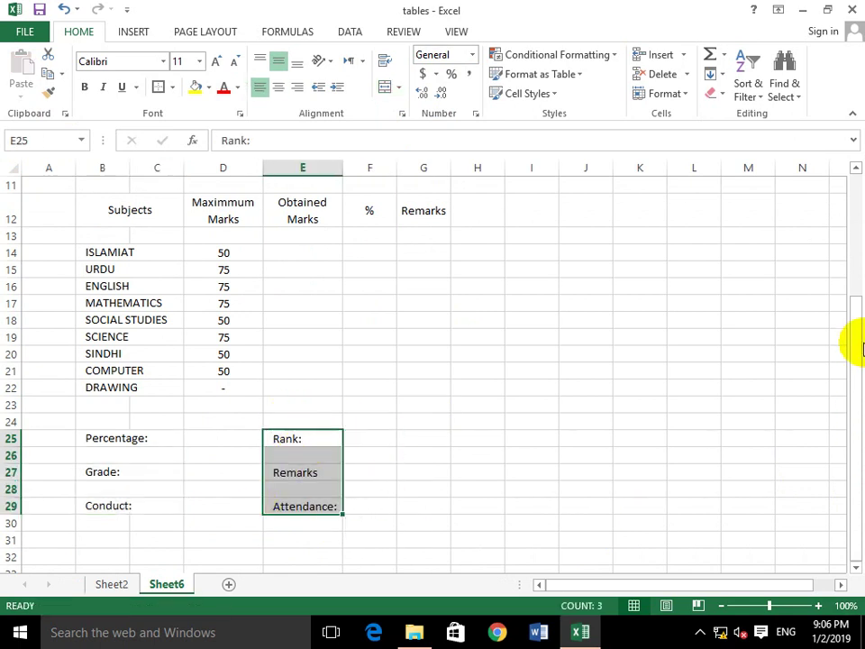
{"action": "left_click", "coordinate": [135, 555]}
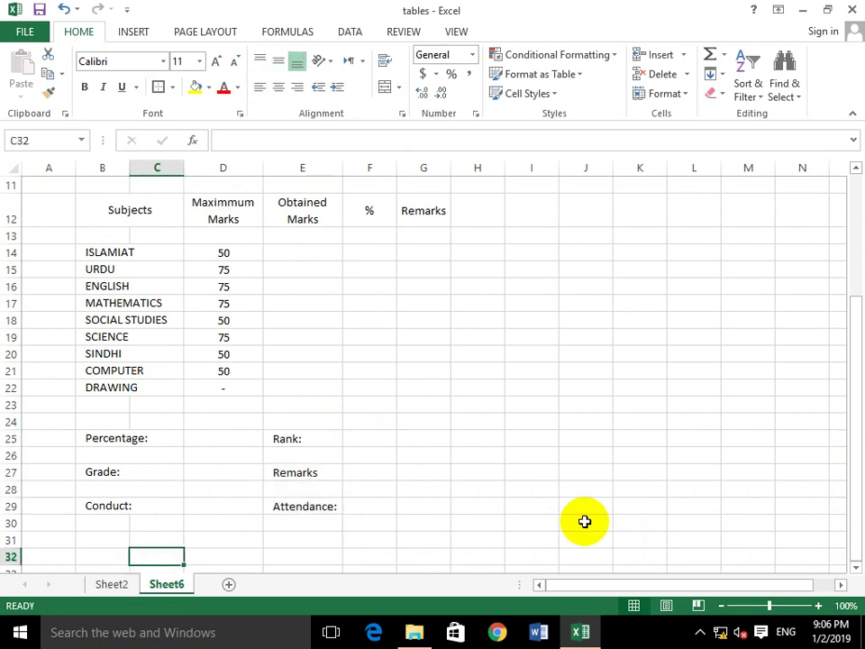
- Select the student details block B4:G10 to check the form's layout
{"action": "left_click", "coordinate": [854, 567]}
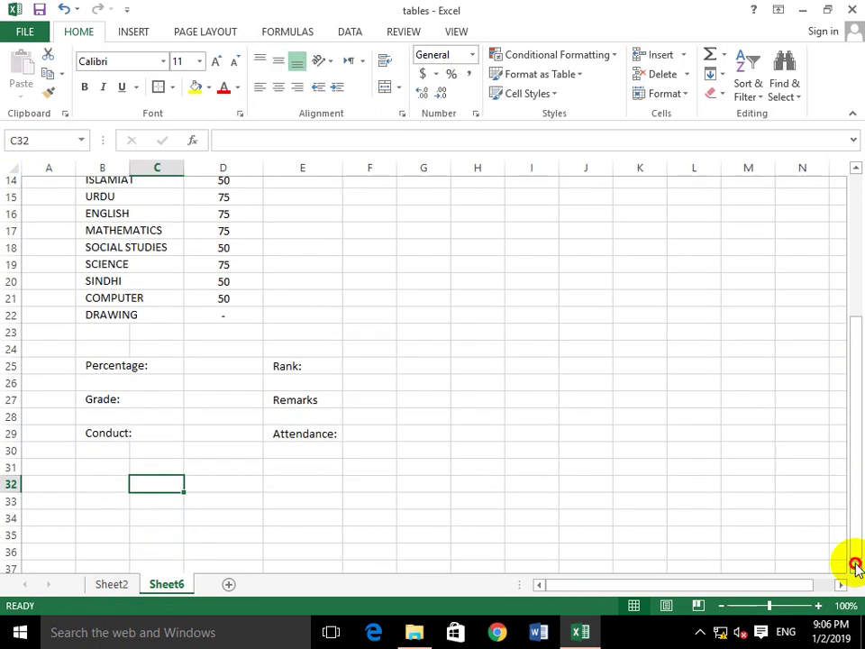
{"action": "left_click", "coordinate": [204, 506]}
{"action": "left_click", "coordinate": [120, 467]}
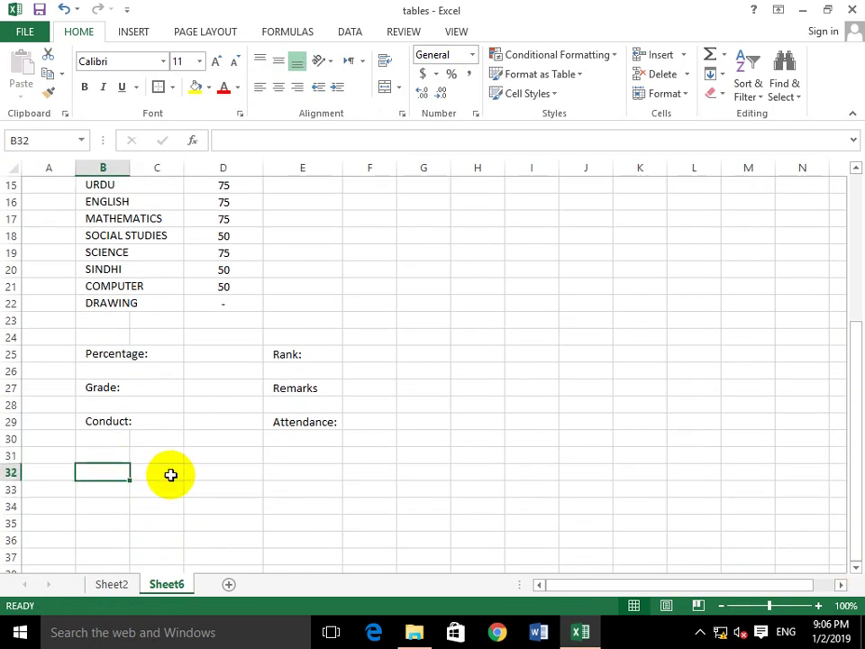
{"action": "left_click_drag", "start_coordinate": [144, 470], "coordinate": [289, 485]}
{"action": "left_click", "coordinate": [423, 353]}
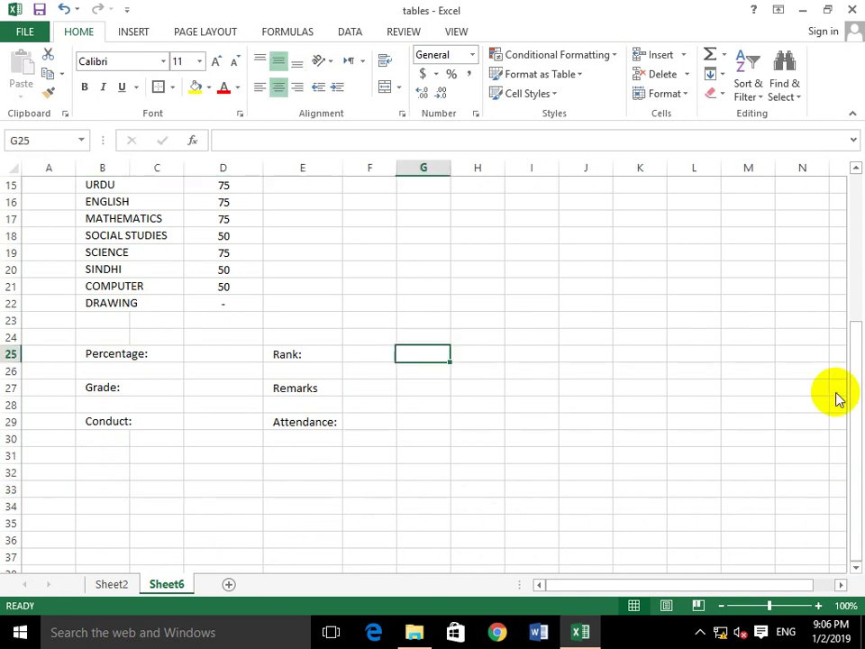
{"action": "mouse_move", "coordinate": [852, 411]}
{"action": "left_mouse_down"}
{"action": "mouse_move", "coordinate": [861, 314]}
{"action": "mouse_move", "coordinate": [855, 174]}
{"action": "left_mouse_up"}
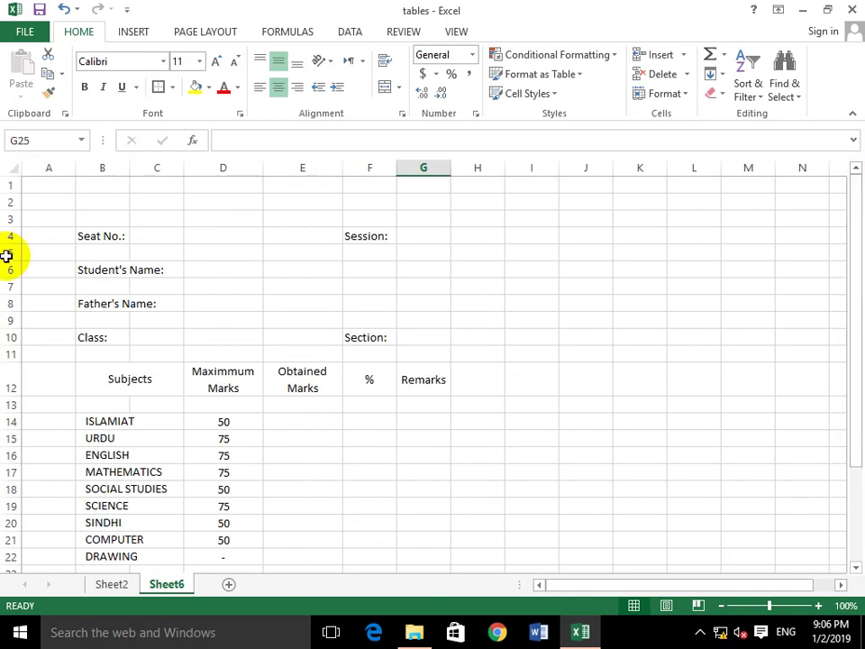
{"action": "mouse_move", "coordinate": [103, 237]}
{"action": "left_mouse_down"}
{"action": "mouse_move", "coordinate": [132, 345]}
{"action": "mouse_move", "coordinate": [132, 332]}
{"action": "left_mouse_up"}
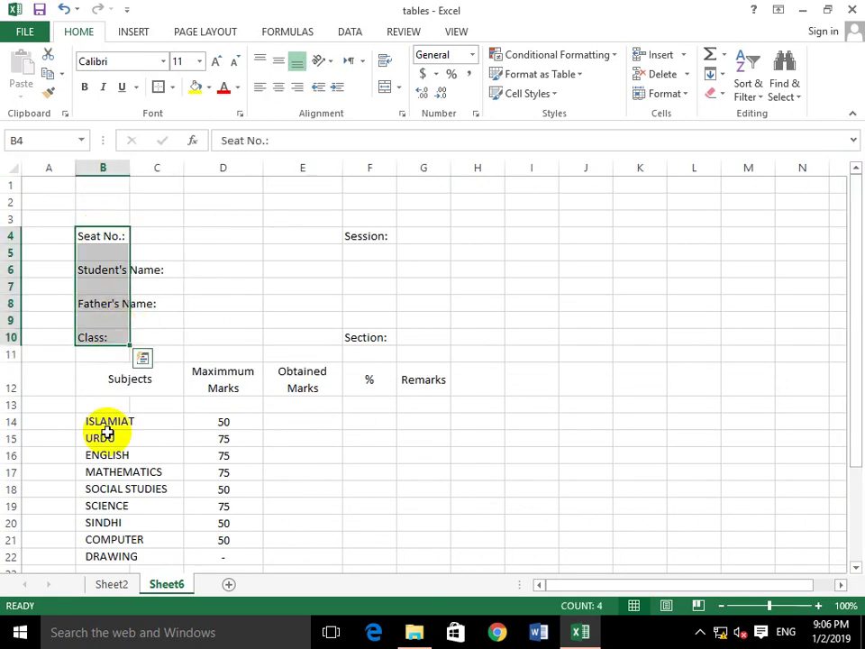
{"action": "left_click", "coordinate": [88, 420]}
{"action": "left_click", "coordinate": [219, 285]}
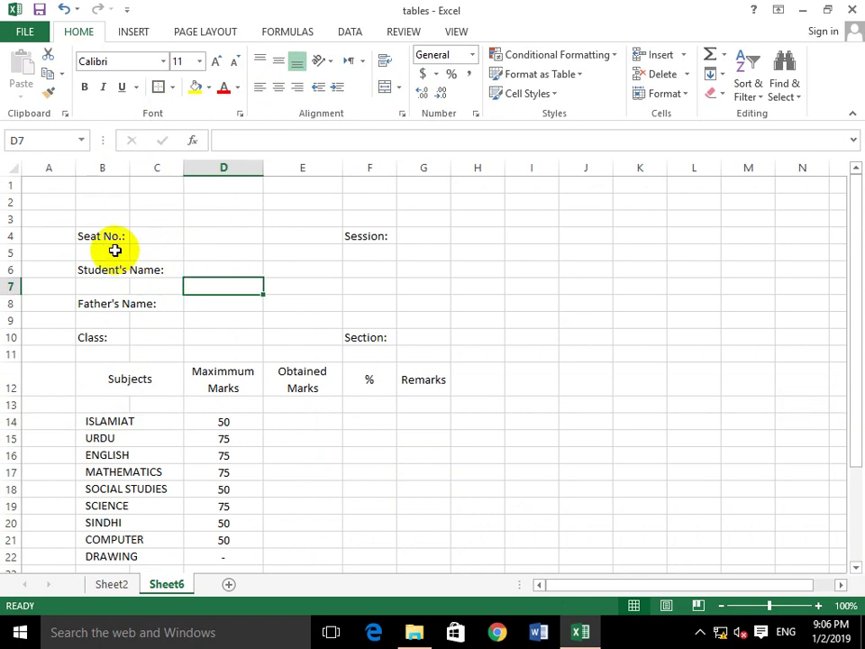
{"action": "mouse_move", "coordinate": [107, 240]}
{"action": "left_mouse_down"}
{"action": "mouse_move", "coordinate": [369, 311]}
{"action": "mouse_move", "coordinate": [400, 333]}
{"action": "left_mouse_up"}
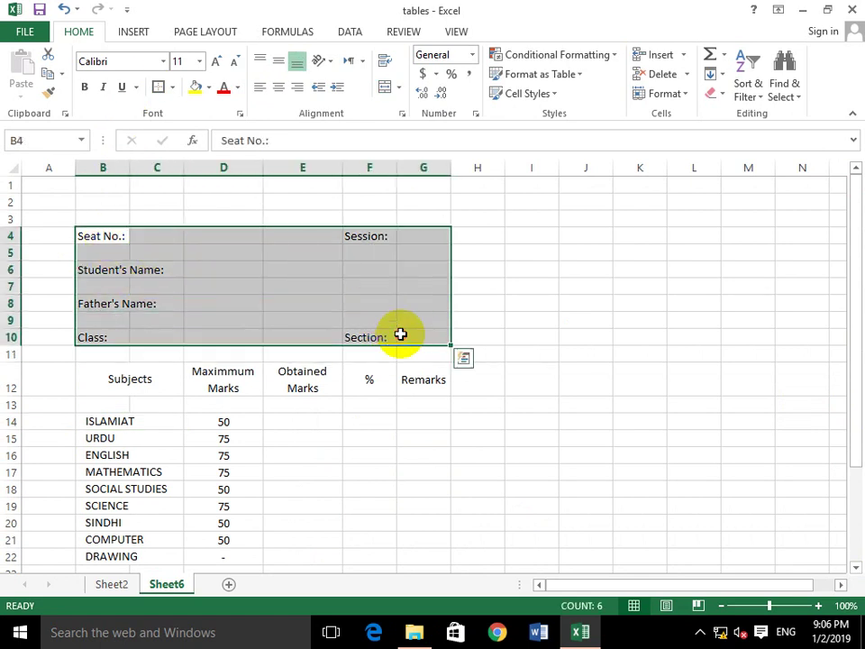
{"action": "left_click", "coordinate": [370, 380]}
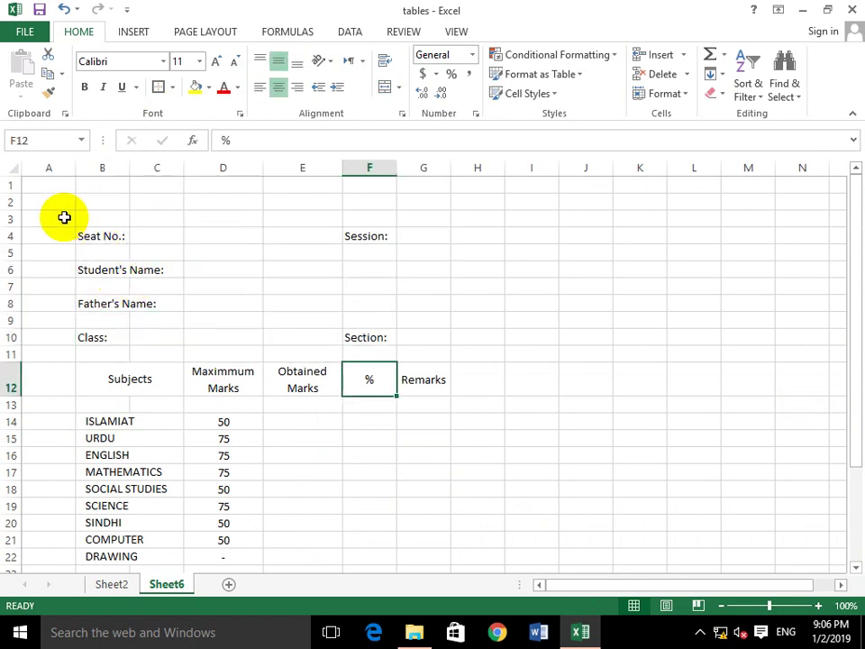
- Insert a blank column at column A with Ctrl+Shift+Plus
{"action": "left_click_drag", "start_coordinate": [64, 205], "coordinate": [147, 341]}
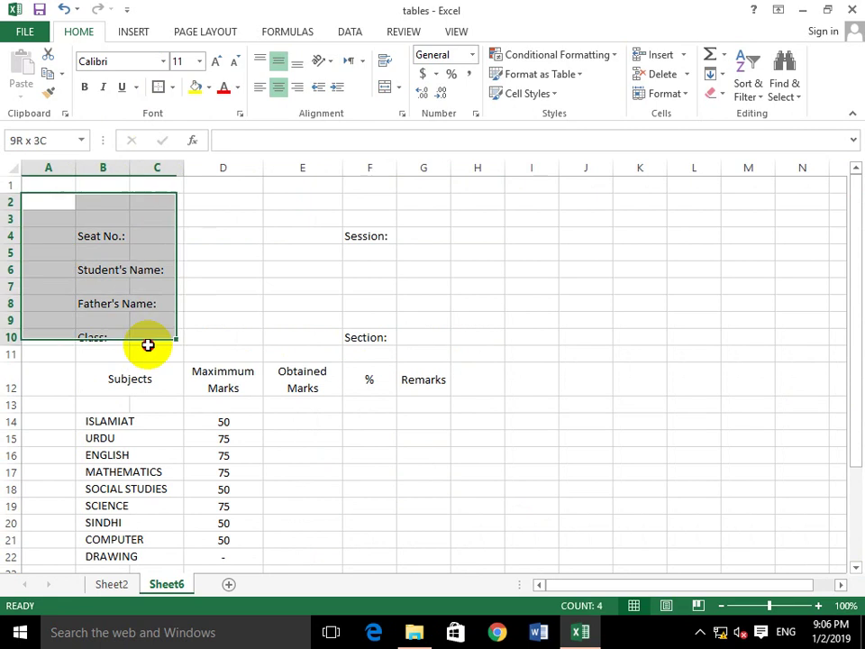
{"action": "left_click", "coordinate": [64, 166]}
{"action": "key", "text": "ctrl+shift+plus"}
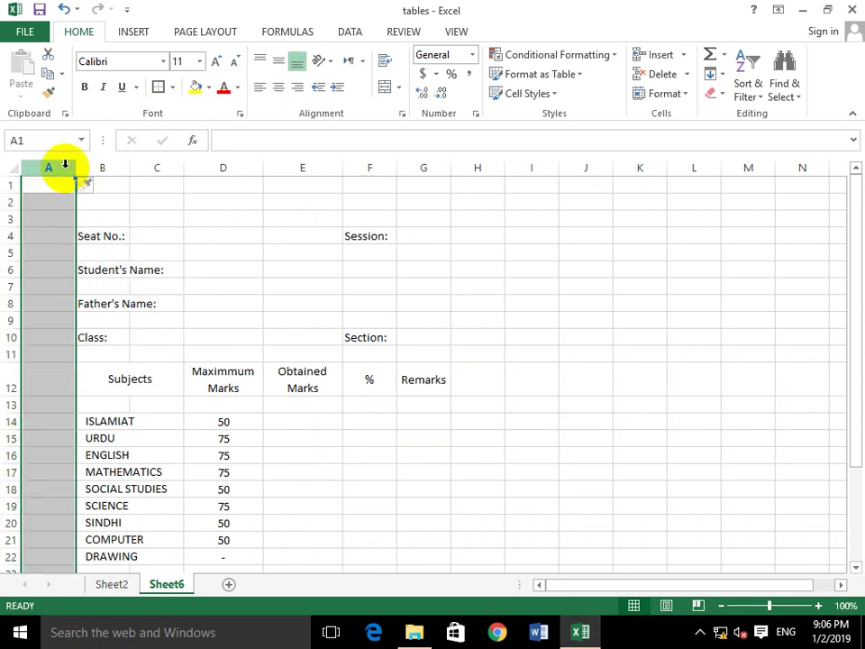
{"action": "left_click", "coordinate": [372, 355]}
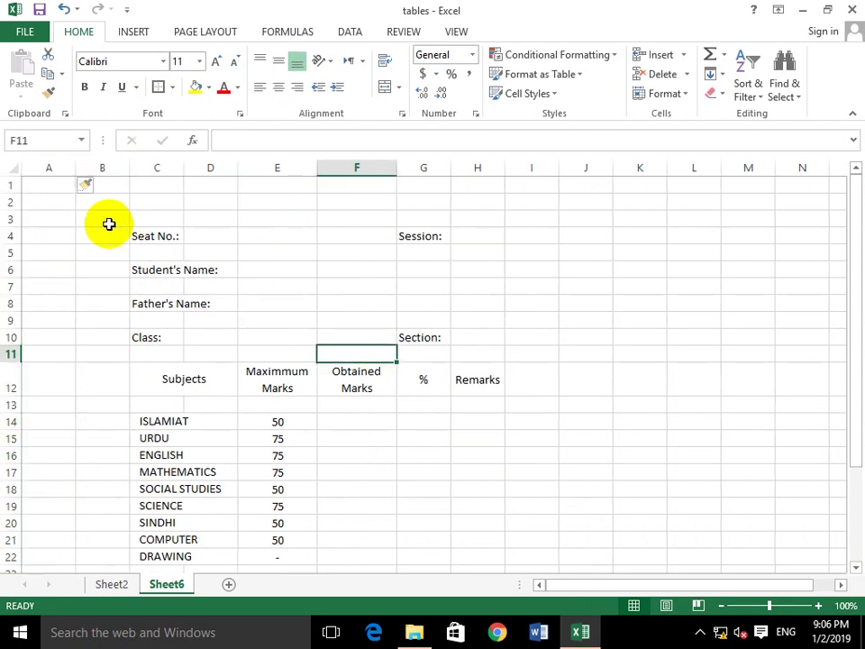
{"action": "mouse_move", "coordinate": [93, 206]}
{"action": "left_mouse_down"}
{"action": "mouse_move", "coordinate": [520, 530]}
{"action": "mouse_move", "coordinate": [528, 407]}
{"action": "left_mouse_up"}
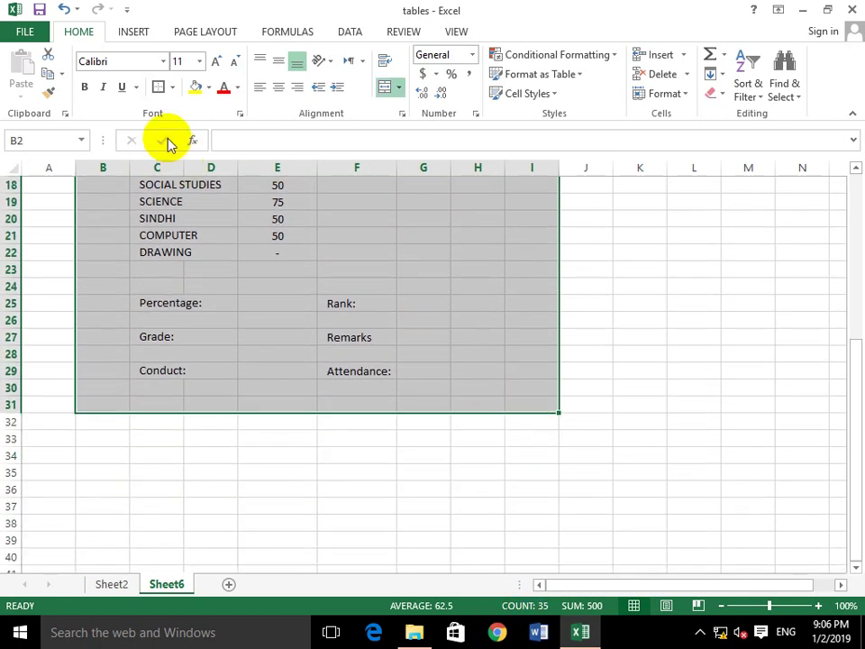
- Choose a heavier border line style and draw an outline around the result card
{"action": "left_click", "coordinate": [171, 87]}
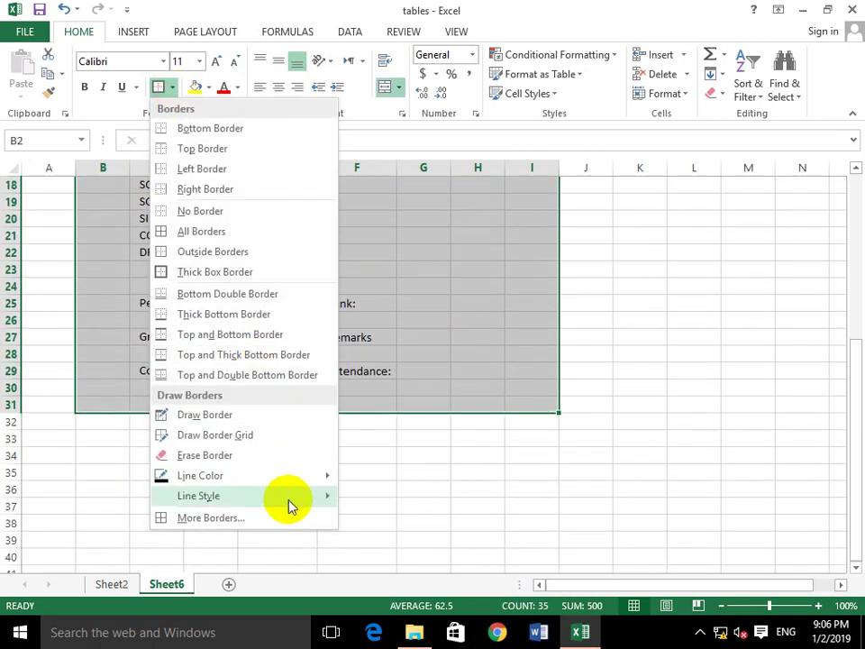
{"action": "mouse_move", "coordinate": [289, 504]}
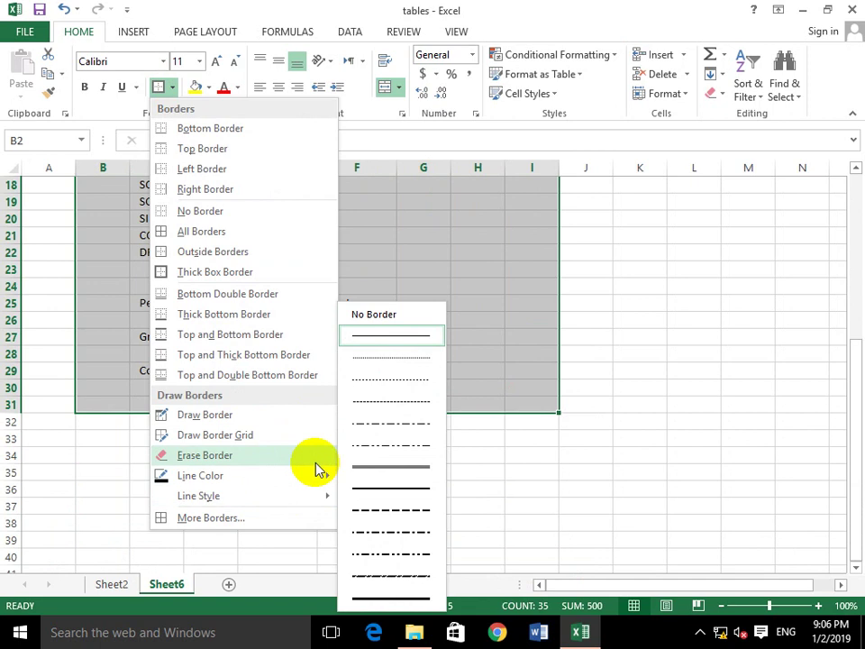
{"action": "left_click", "coordinate": [373, 467]}
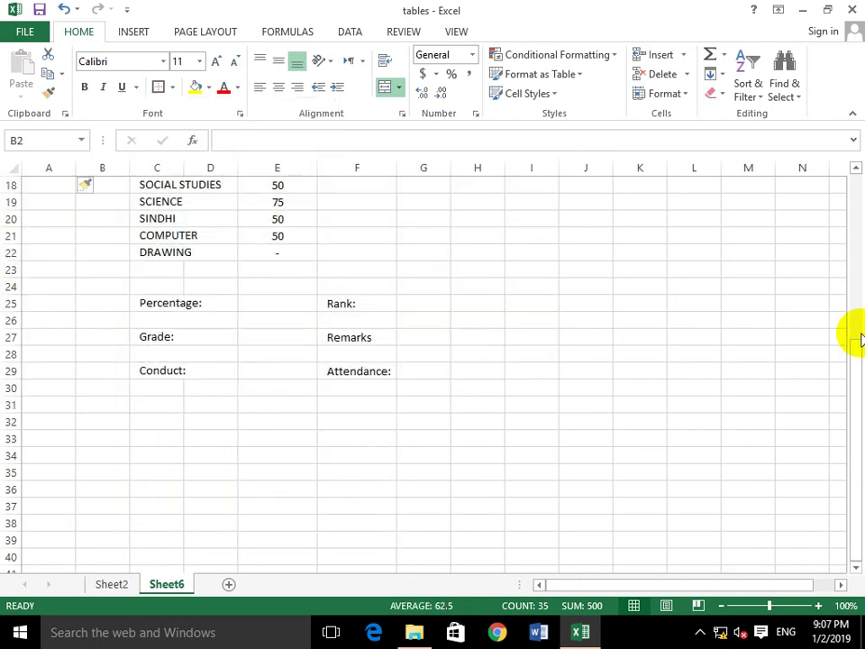
{"action": "left_click_drag", "start_coordinate": [855, 338], "coordinate": [855, 183]}
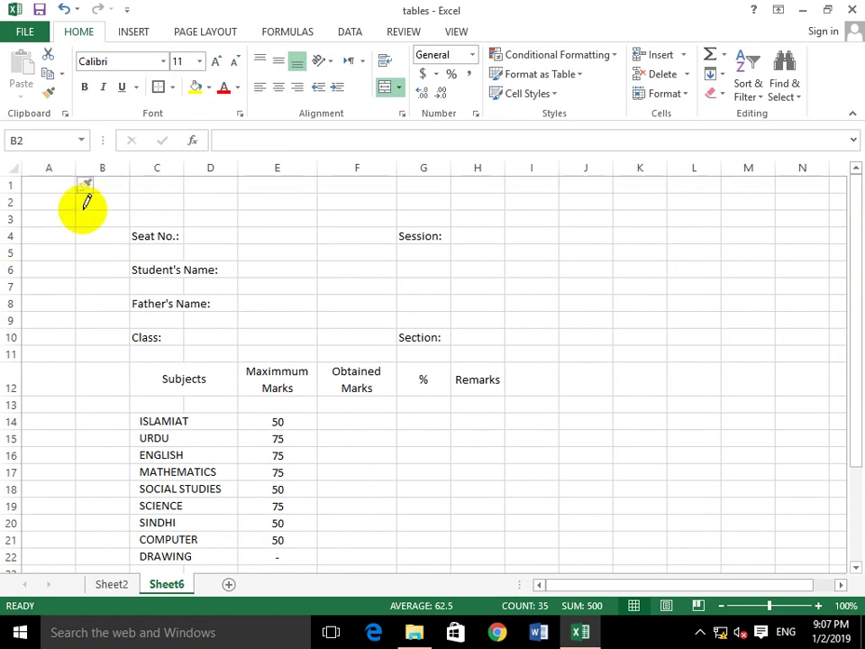
{"action": "mouse_move", "coordinate": [80, 188]}
{"action": "left_mouse_down"}
{"action": "mouse_move", "coordinate": [465, 241]}
{"action": "mouse_move", "coordinate": [502, 548]}
{"action": "mouse_move", "coordinate": [496, 423]}
{"action": "left_mouse_up"}
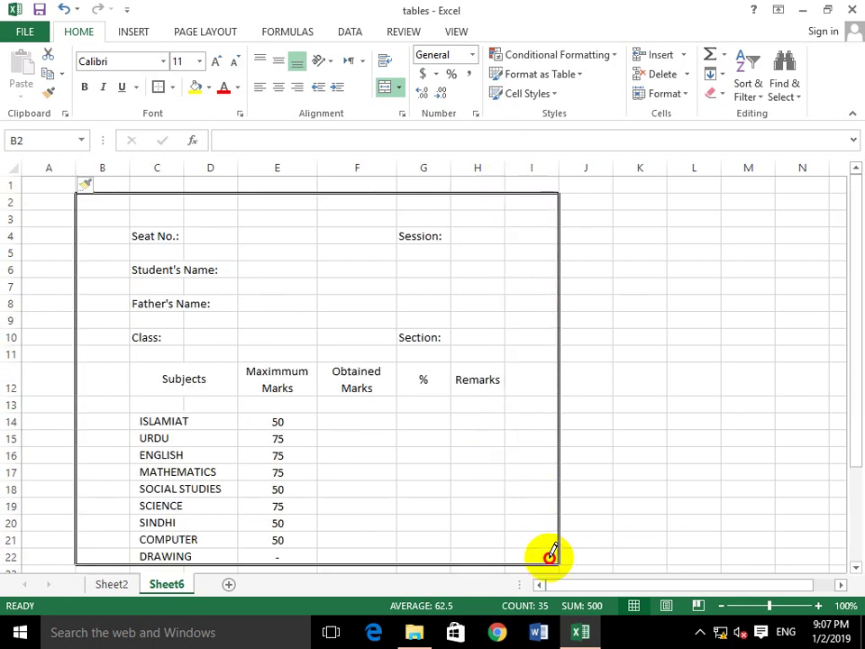
{"action": "mouse_move", "coordinate": [496, 423]}
{"action": "left_mouse_down"}
{"action": "mouse_move", "coordinate": [580, 208]}
{"action": "mouse_move", "coordinate": [569, 179]}
{"action": "mouse_move", "coordinate": [565, 554]}
{"action": "mouse_move", "coordinate": [561, 538]}
{"action": "left_mouse_up"}
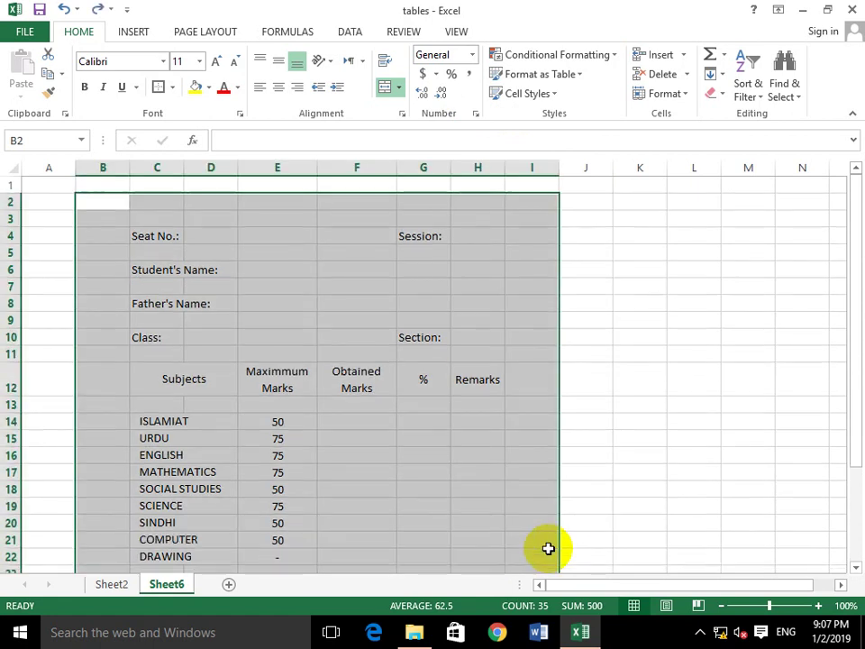
- Pick the thick double line style and draw the outline border from B2 to I33
{"action": "left_click", "coordinate": [719, 606]}
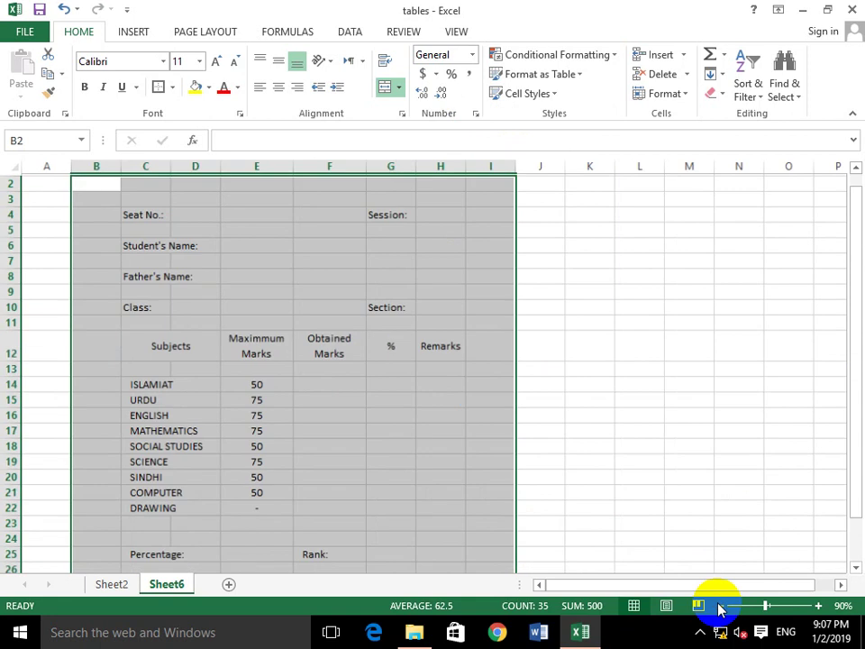
{"action": "left_click", "coordinate": [718, 606]}
{"action": "left_click", "coordinate": [719, 606]}
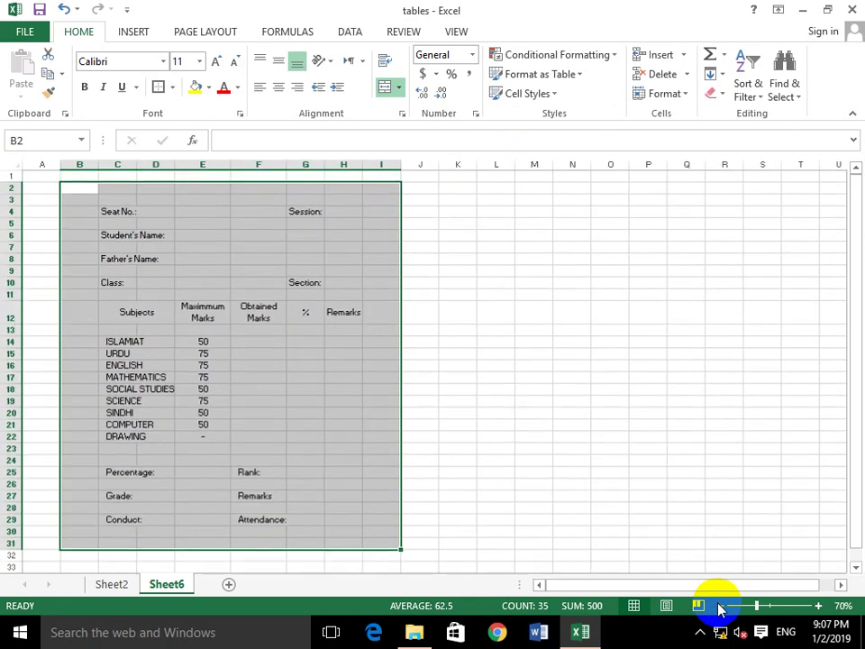
{"action": "left_click", "coordinate": [172, 88]}
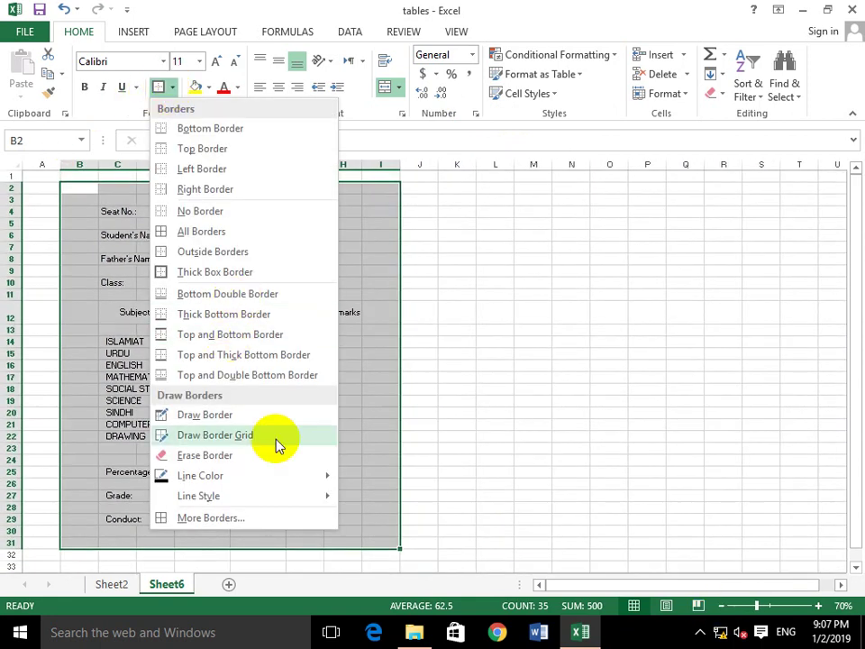
{"action": "mouse_move", "coordinate": [320, 491]}
{"action": "left_click", "coordinate": [357, 466]}
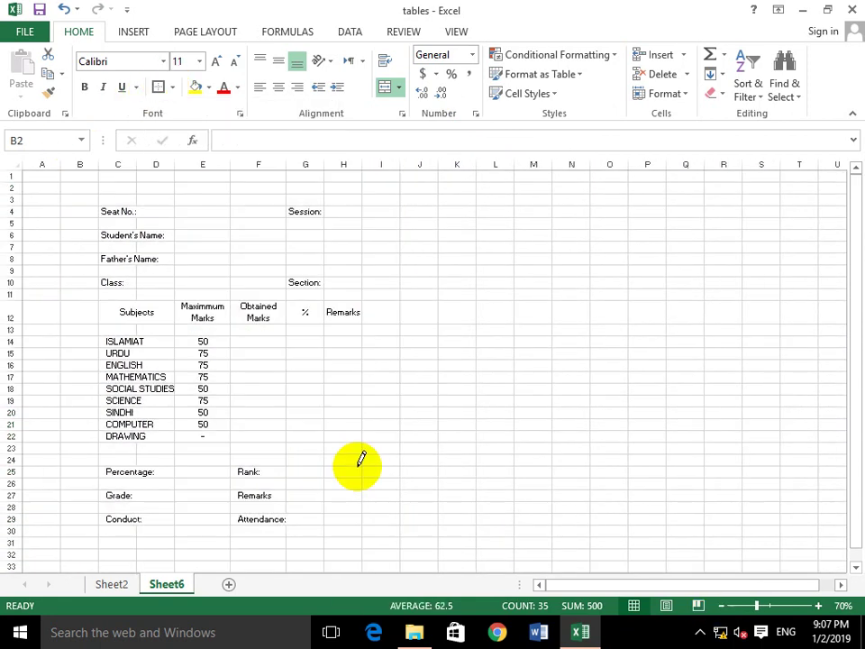
{"action": "left_click_drag", "start_coordinate": [62, 183], "coordinate": [396, 550]}
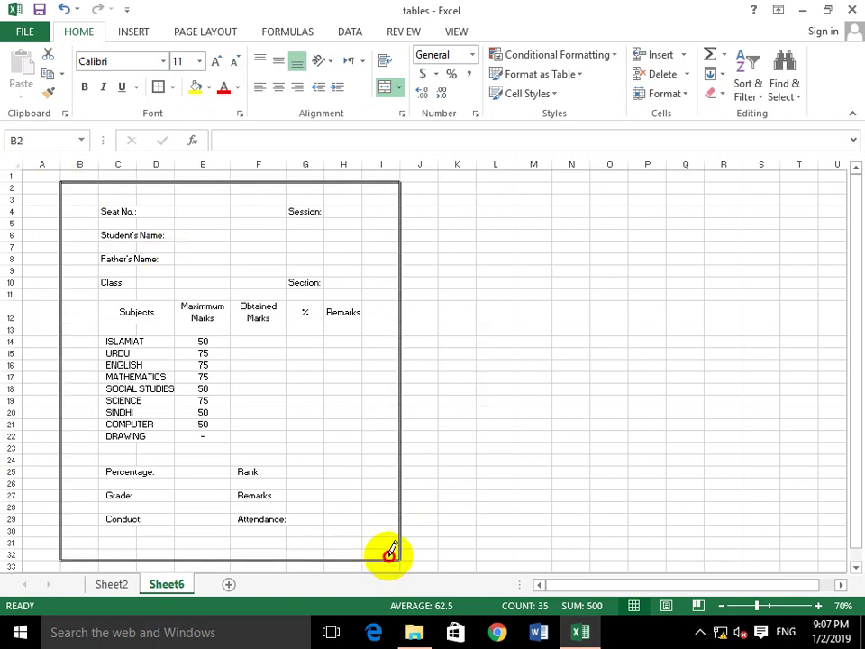
{"action": "left_click_drag", "start_coordinate": [389, 554], "coordinate": [389, 559]}
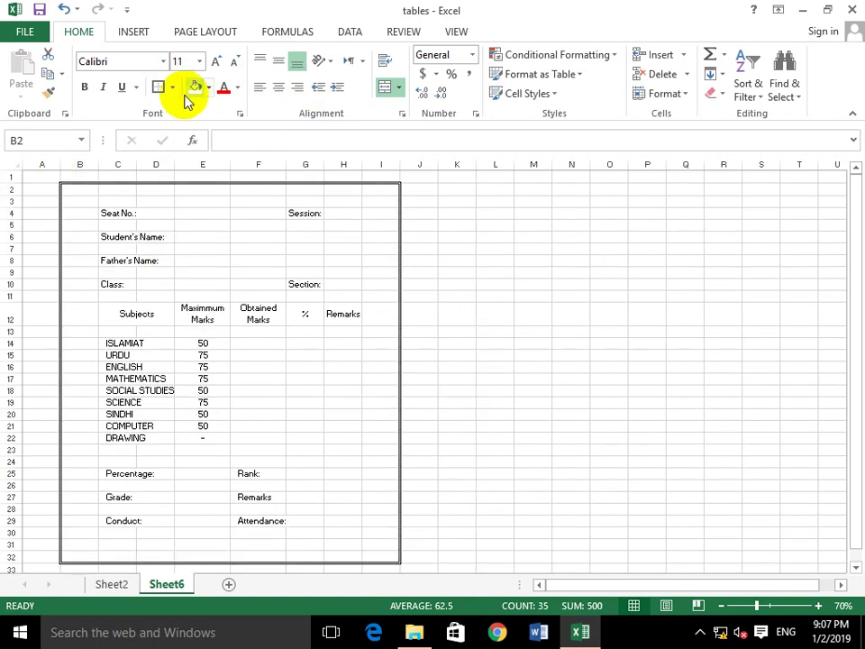
- Stop border drawing and turn the sheet gridlines back on from the View tab
{"action": "key", "text": "Escape"}
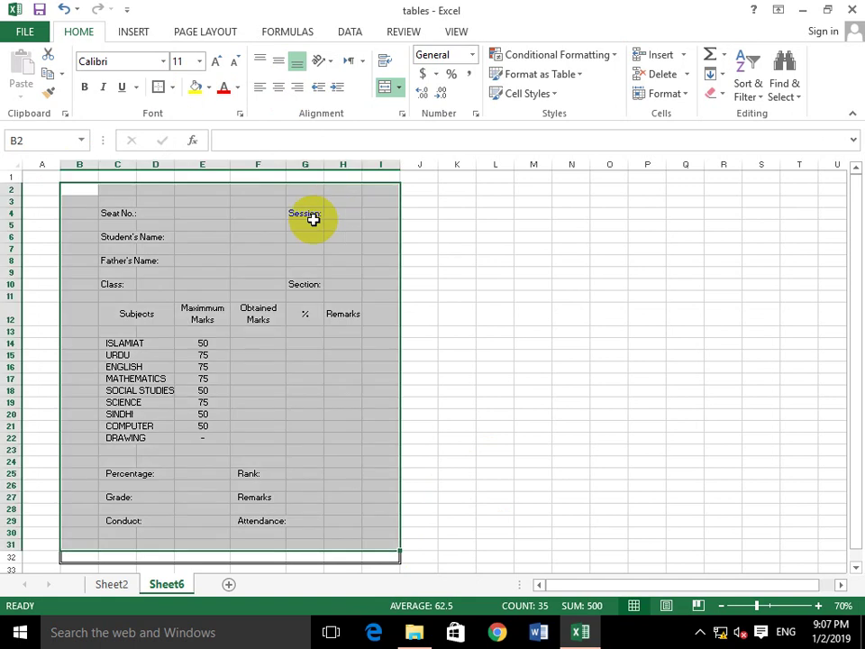
{"action": "left_click", "coordinate": [222, 313]}
{"action": "left_click", "coordinate": [446, 36]}
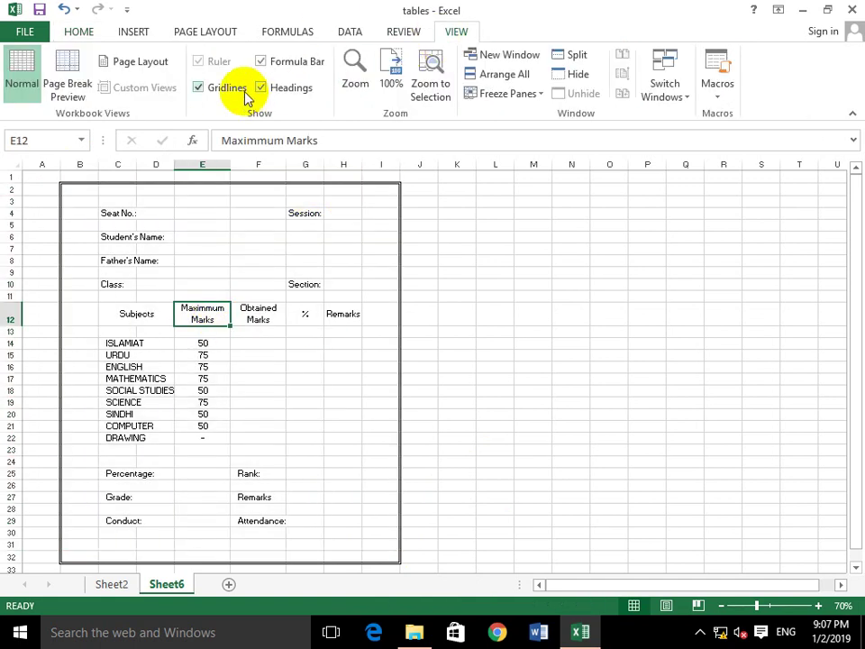
{"action": "left_click", "coordinate": [256, 273]}
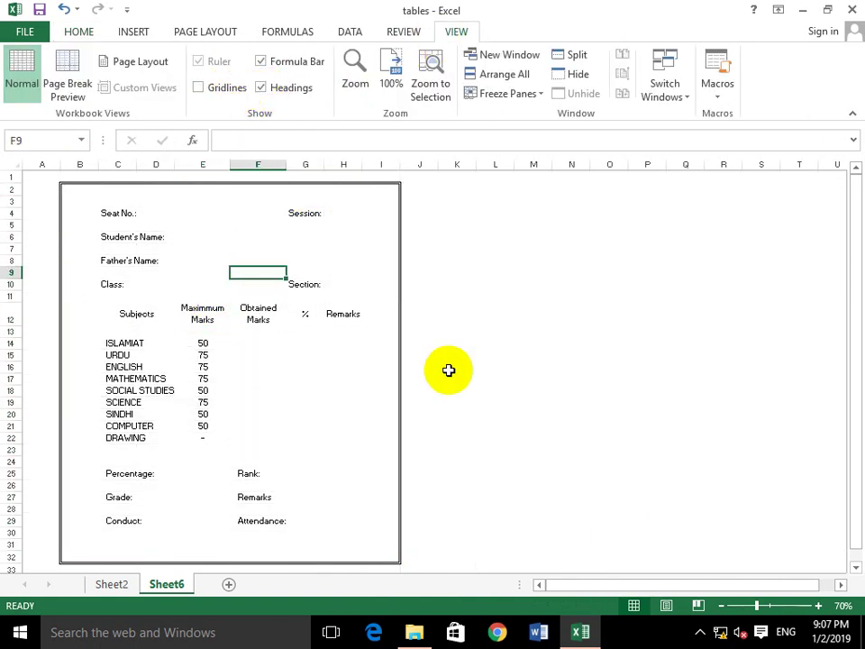
{"action": "left_click", "coordinate": [822, 607]}
{"action": "left_click", "coordinate": [822, 608]}
{"action": "left_click", "coordinate": [822, 607]}
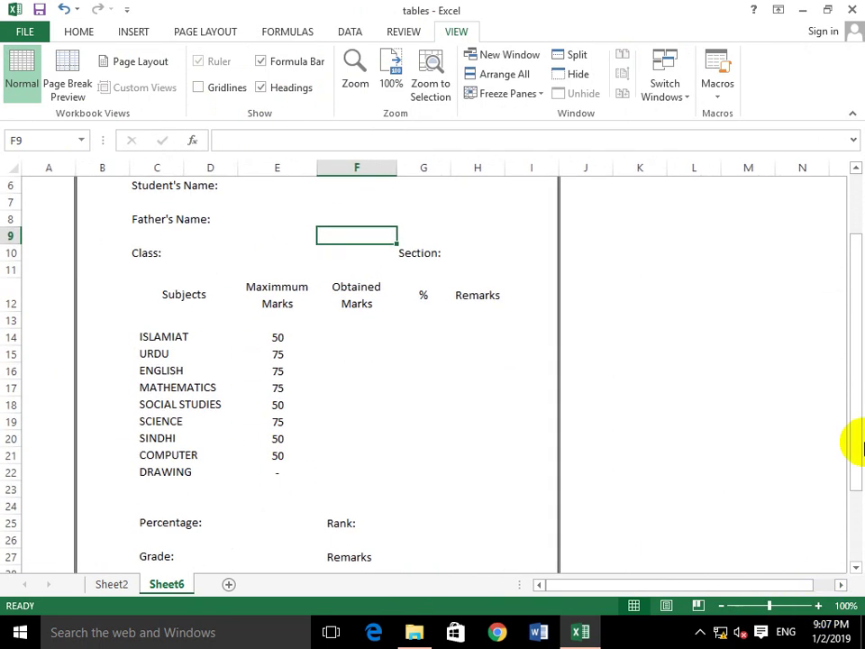
{"action": "left_click_drag", "start_coordinate": [851, 448], "coordinate": [856, 361]}
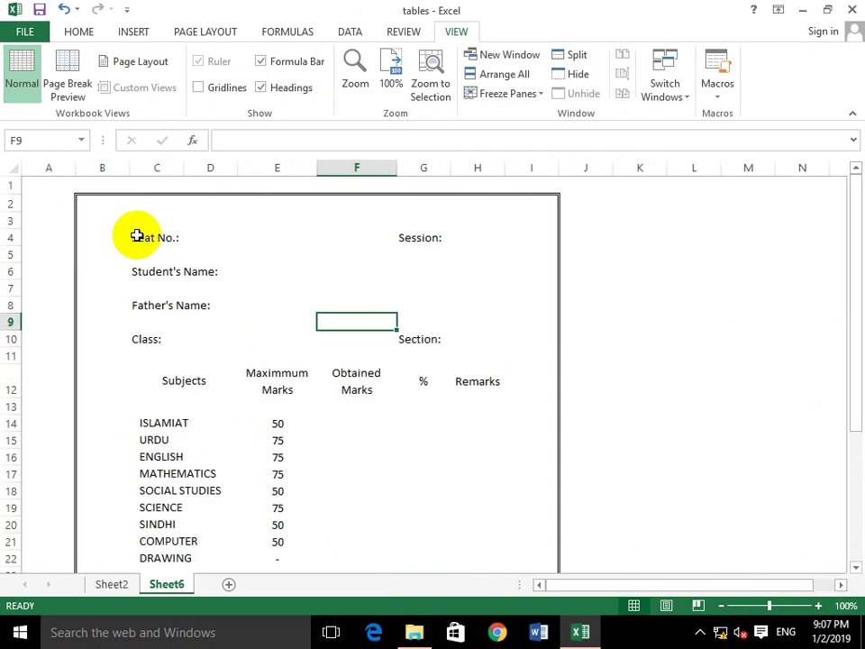
{"action": "left_click_drag", "start_coordinate": [478, 457], "coordinate": [478, 440]}
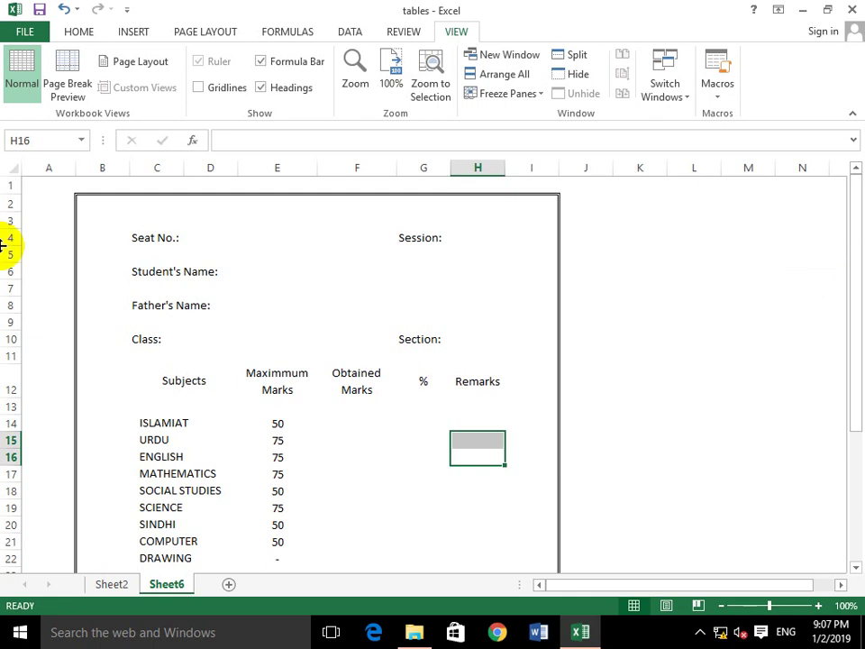
{"action": "left_click", "coordinate": [153, 271]}
{"action": "left_click", "coordinate": [154, 234]}
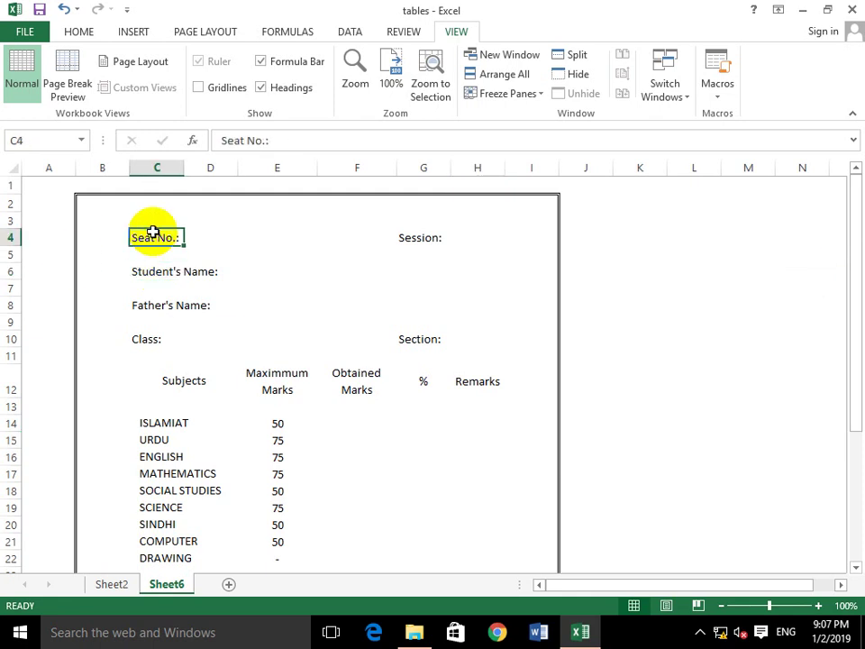
{"action": "left_click", "coordinate": [211, 220]}
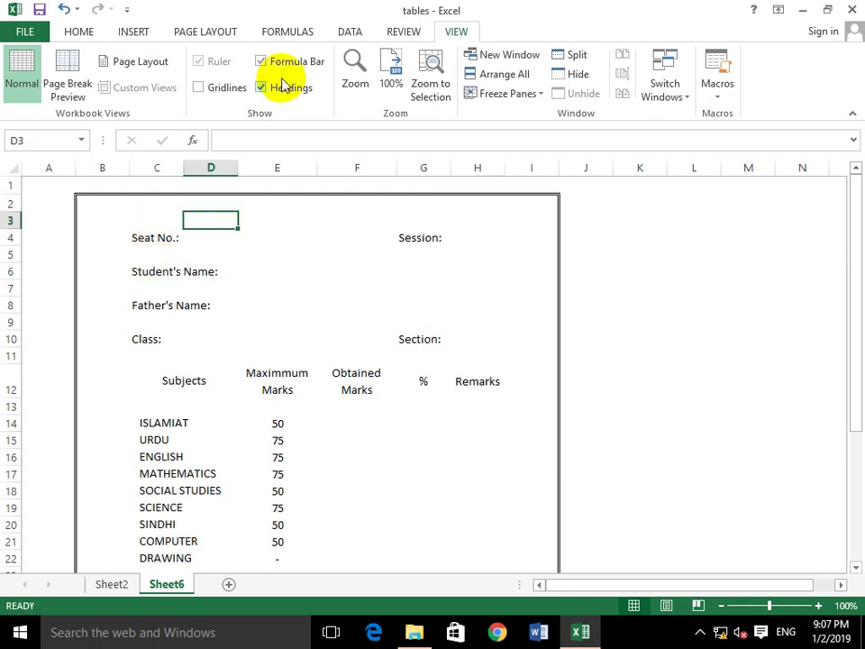
{"action": "left_click", "coordinate": [221, 88]}
{"action": "left_click", "coordinate": [211, 322]}
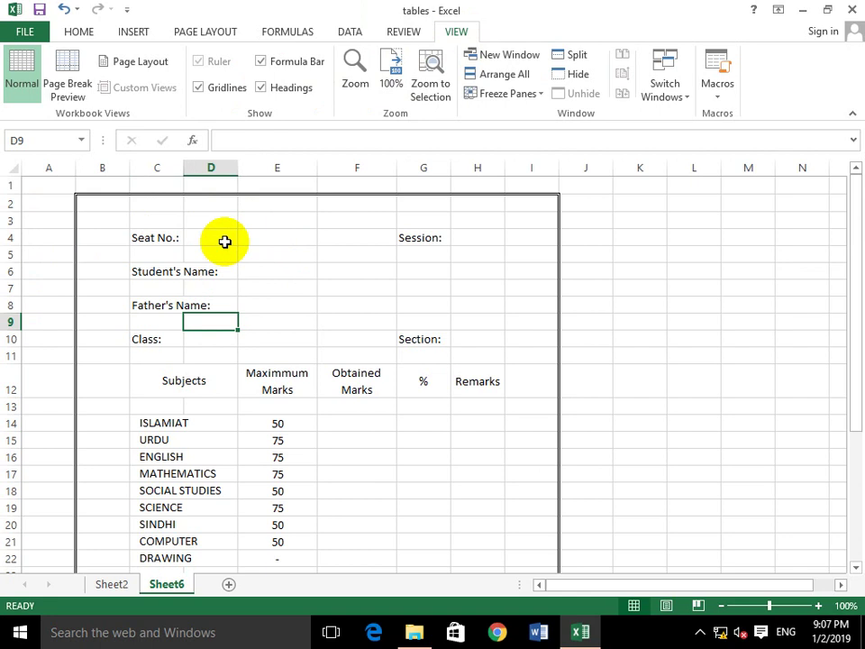
- Merge Across the Seat No. to Class label cells C4:D10
{"action": "left_click", "coordinate": [265, 237]}
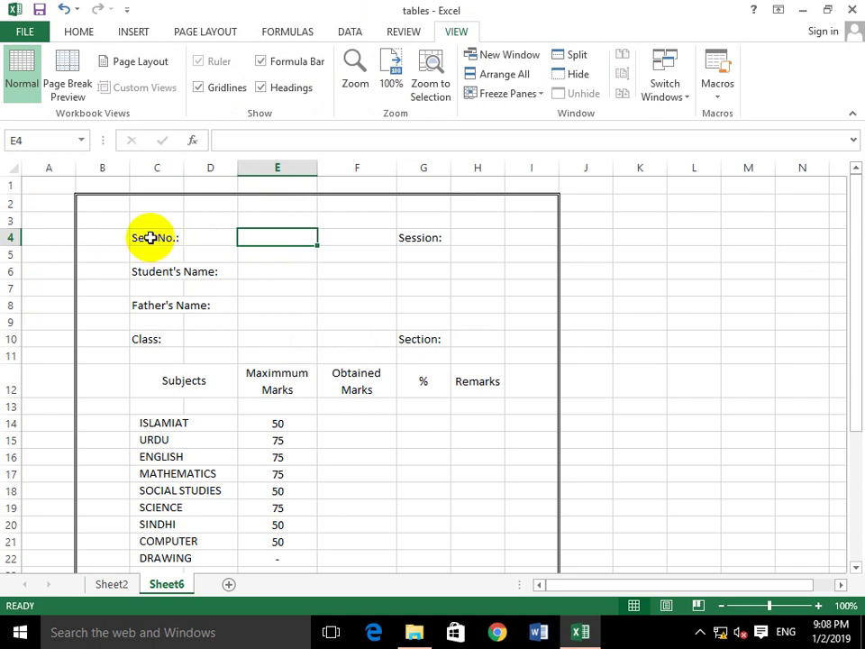
{"action": "left_click_drag", "start_coordinate": [150, 237], "coordinate": [210, 341]}
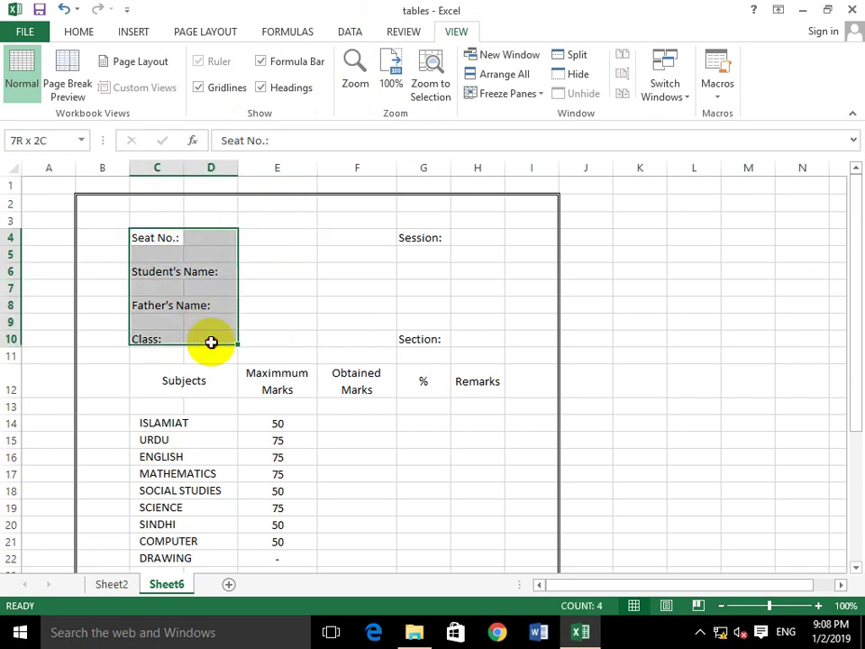
{"action": "left_click", "coordinate": [79, 31]}
{"action": "left_click", "coordinate": [397, 88]}
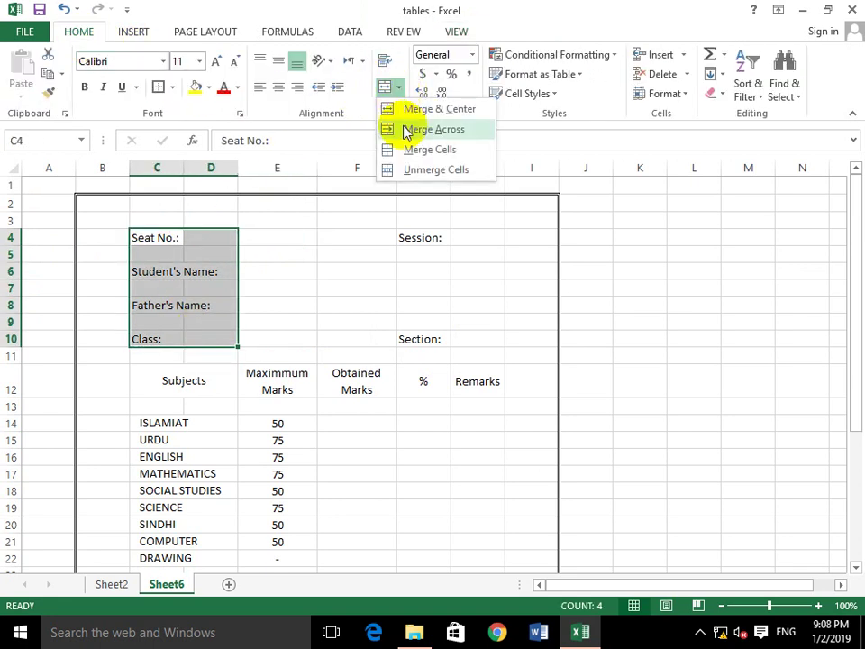
{"action": "left_click", "coordinate": [407, 130]}
{"action": "left_click", "coordinate": [288, 287]}
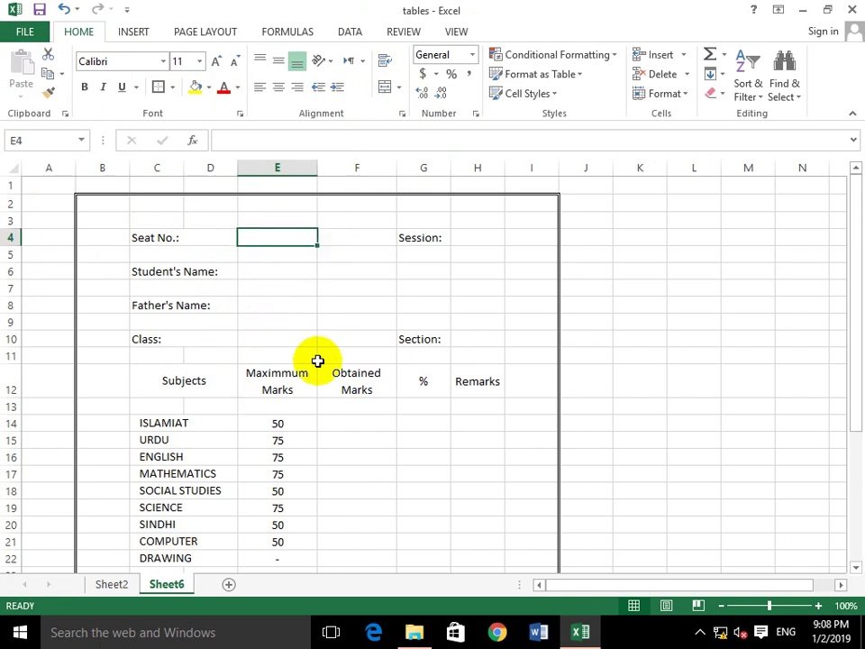
- On Sheet2, note 'starting cell' in B8 and a17 in C8
{"action": "left_click", "coordinate": [114, 584]}
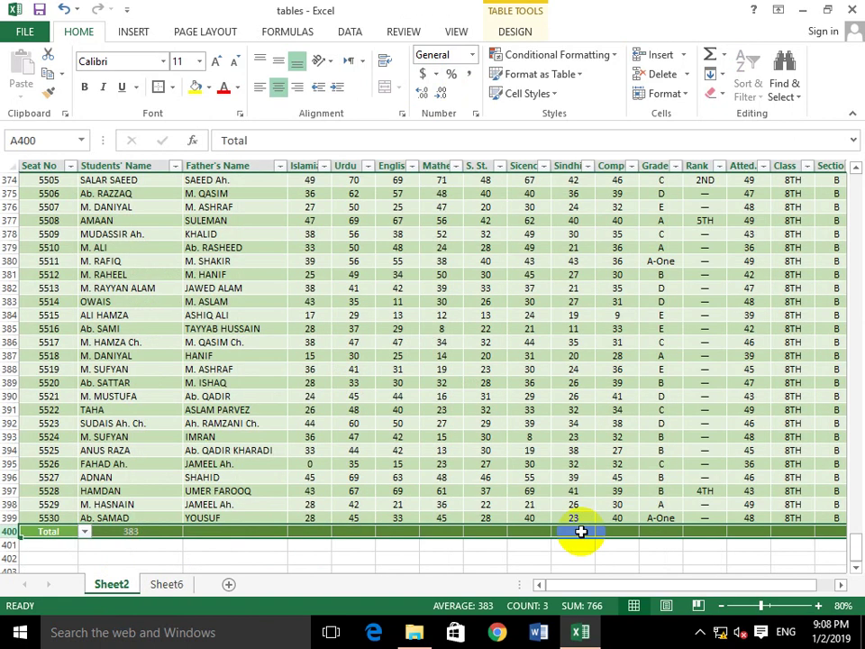
{"action": "left_click_drag", "start_coordinate": [857, 549], "coordinate": [855, 175]}
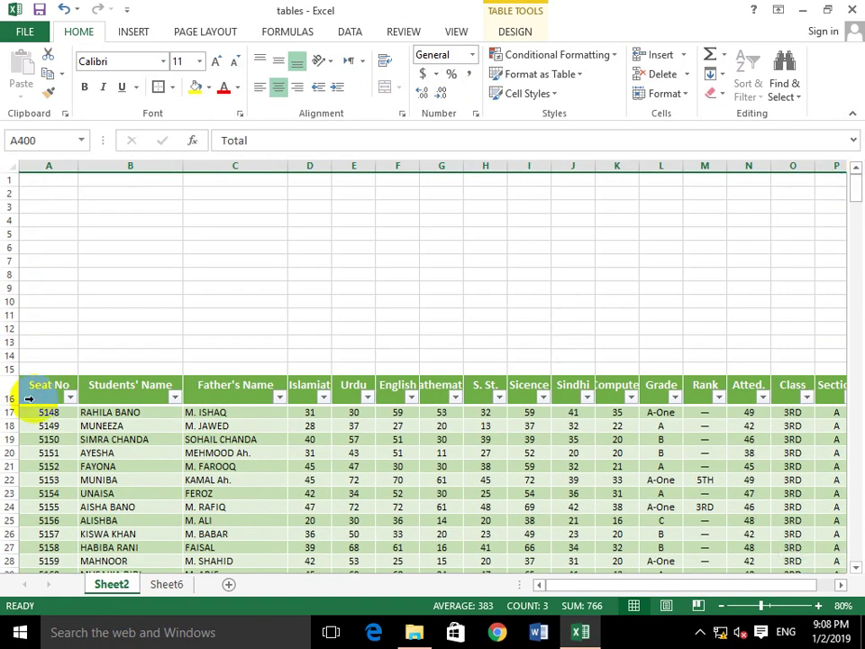
{"action": "left_click", "coordinate": [58, 415]}
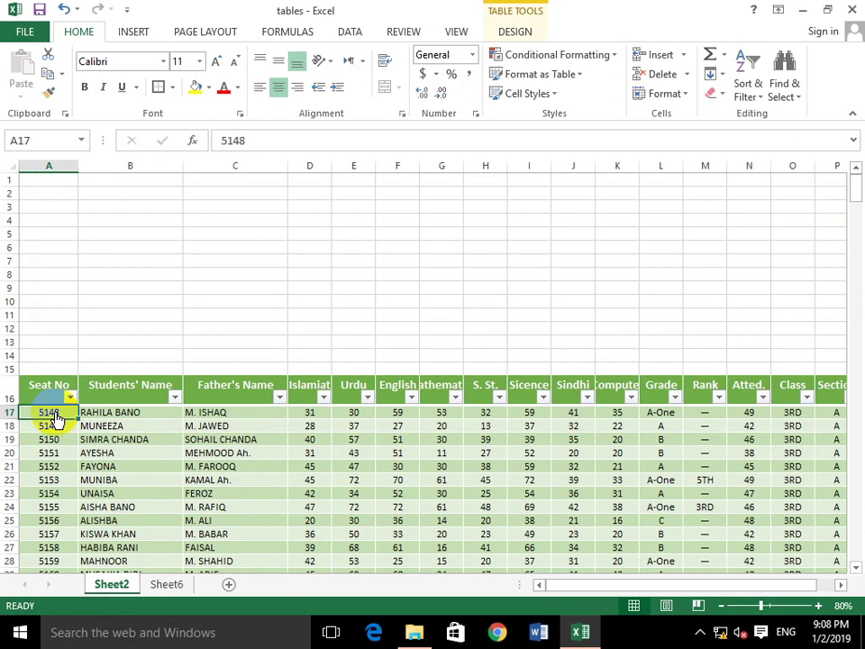
{"action": "left_click", "coordinate": [172, 273]}
{"action": "type", "text": "starting cell"}
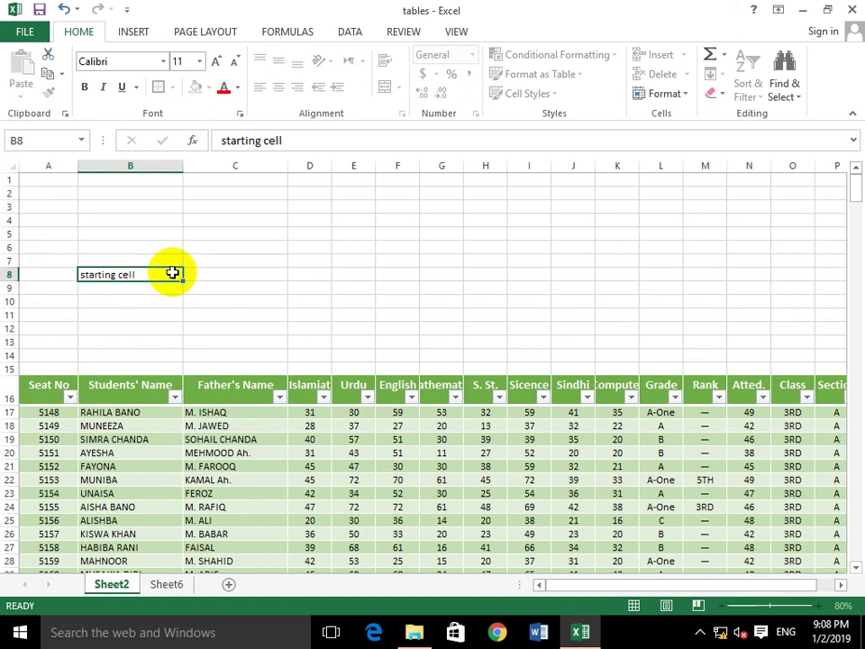
{"action": "key", "text": "Return"}
{"action": "left_click", "coordinate": [48, 413]}
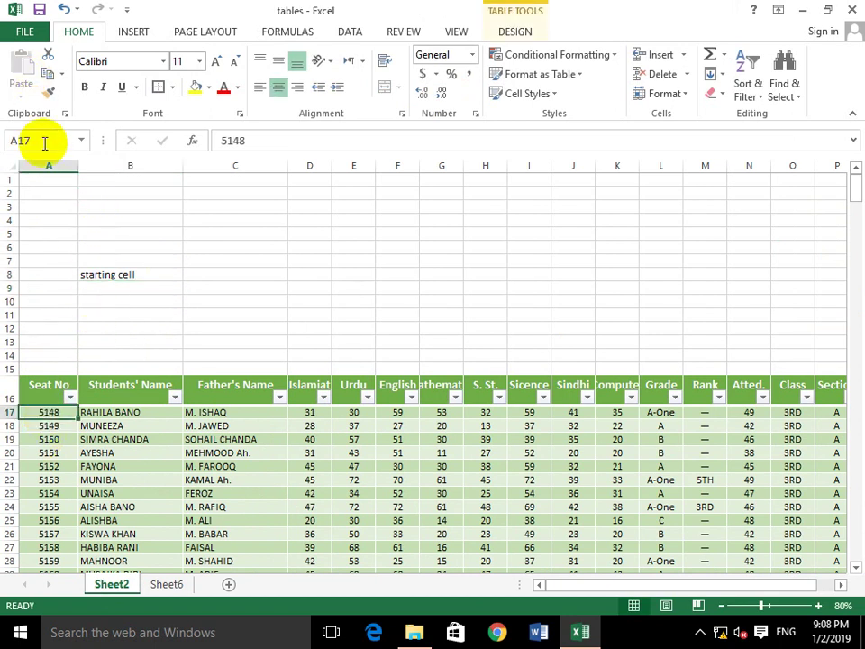
{"action": "left_click", "coordinate": [217, 273]}
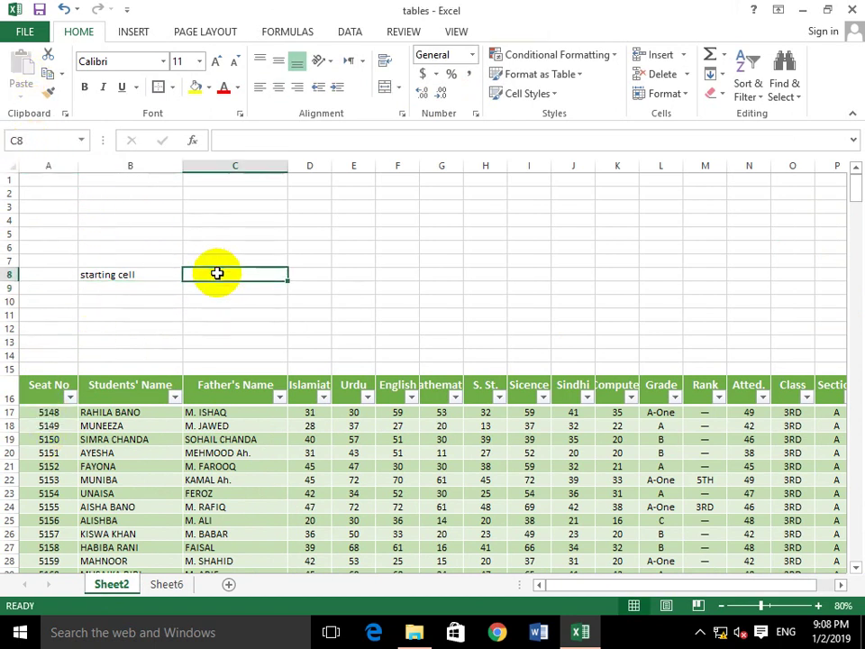
{"action": "type", "text": "a17"}
{"action": "key", "text": "Return"}
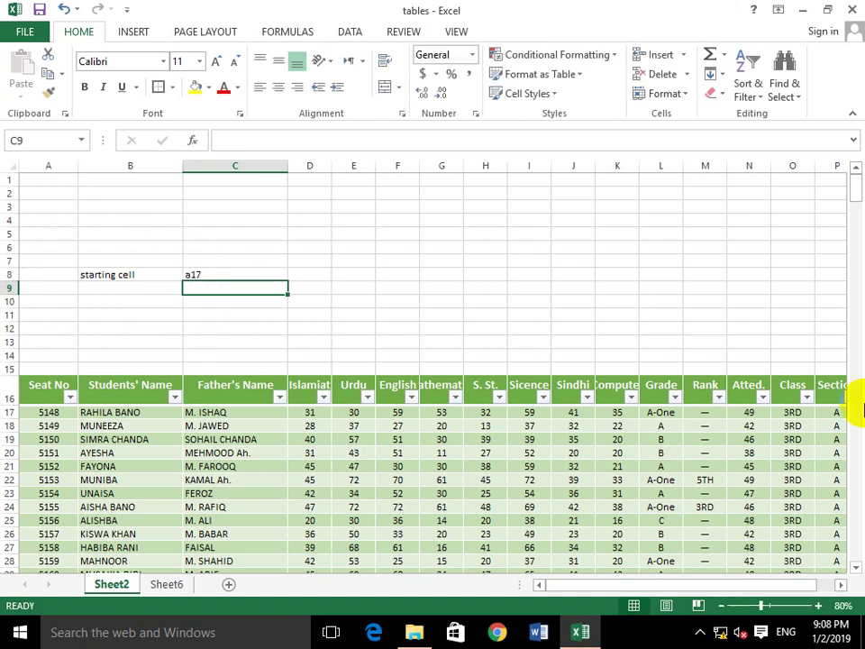
- Find the table's last row and note 'ending' in B9 with a399 in C9
{"action": "left_click", "coordinate": [61, 456]}
{"action": "key", "text": "ctrl+Down"}
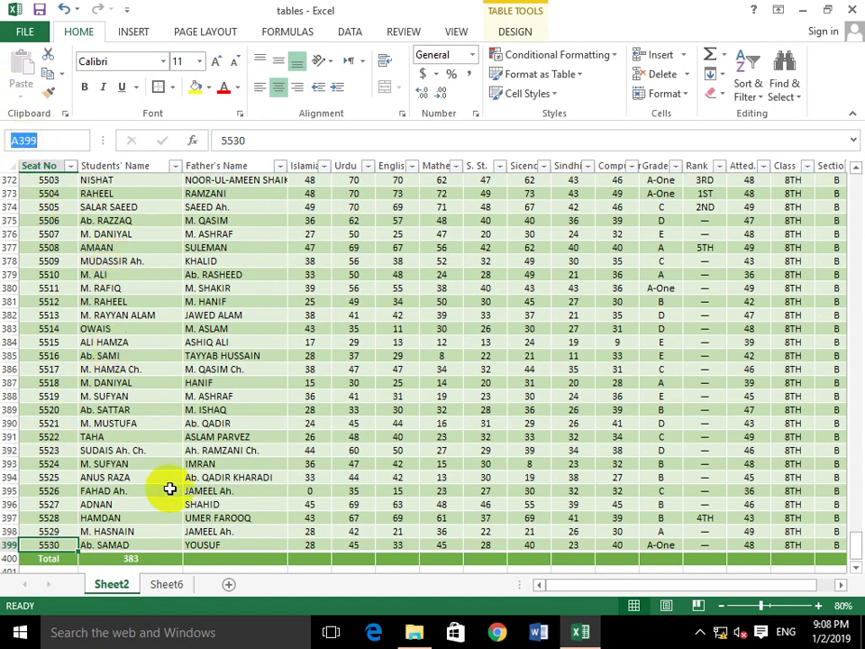
{"action": "left_click", "coordinate": [176, 463]}
{"action": "key", "text": "Page_Up"}
{"action": "key", "text": "Page_Up"}
{"action": "key", "text": "Page_Up"}
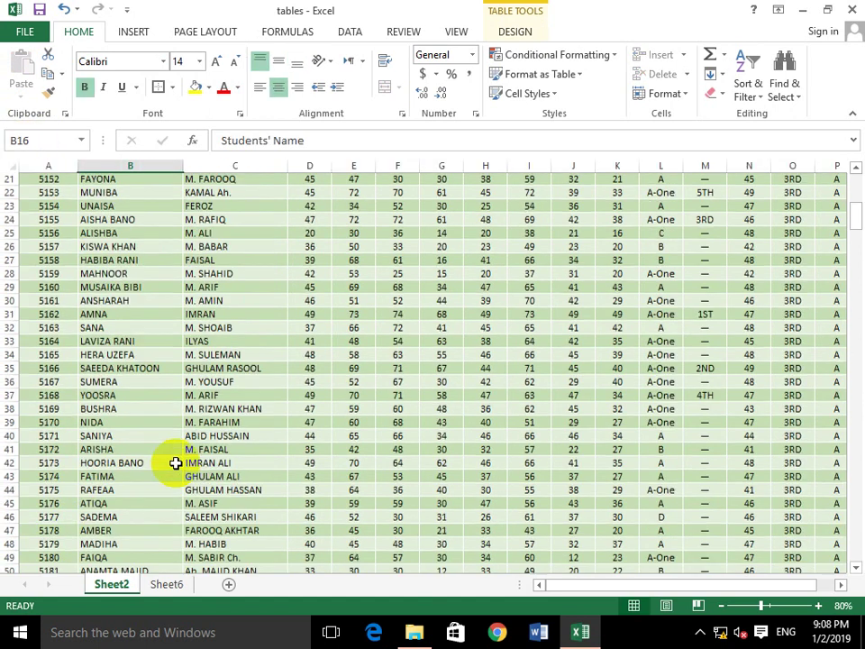
{"action": "key", "text": "Up"}
{"action": "key", "text": "Up"}
{"action": "key", "text": "Up"}
{"action": "key", "text": "Up"}
{"action": "key", "text": "Up"}
{"action": "key", "text": "Up"}
{"action": "key", "text": "Up"}
{"action": "key", "text": "Up"}
{"action": "key", "text": "Up"}
{"action": "key", "text": "Up"}
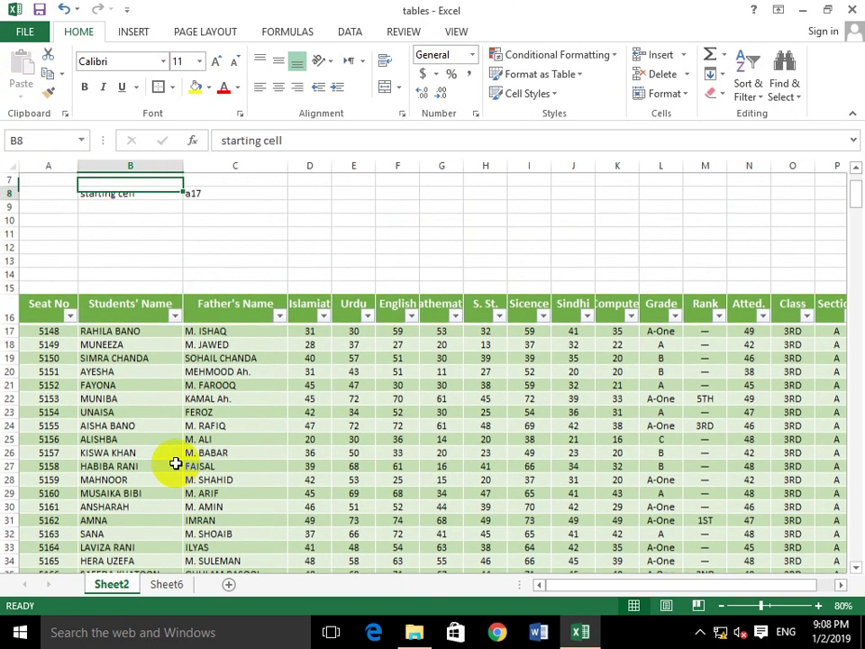
{"action": "key", "text": "Down"}
{"action": "key", "text": "Down"}
{"action": "type", "text": "en"}
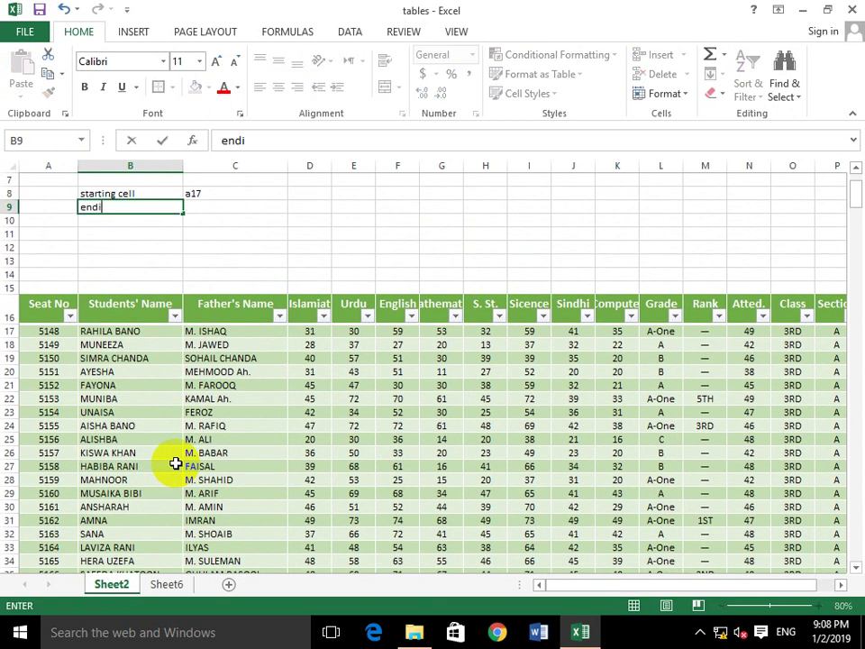
{"action": "key", "text": "Tab"}
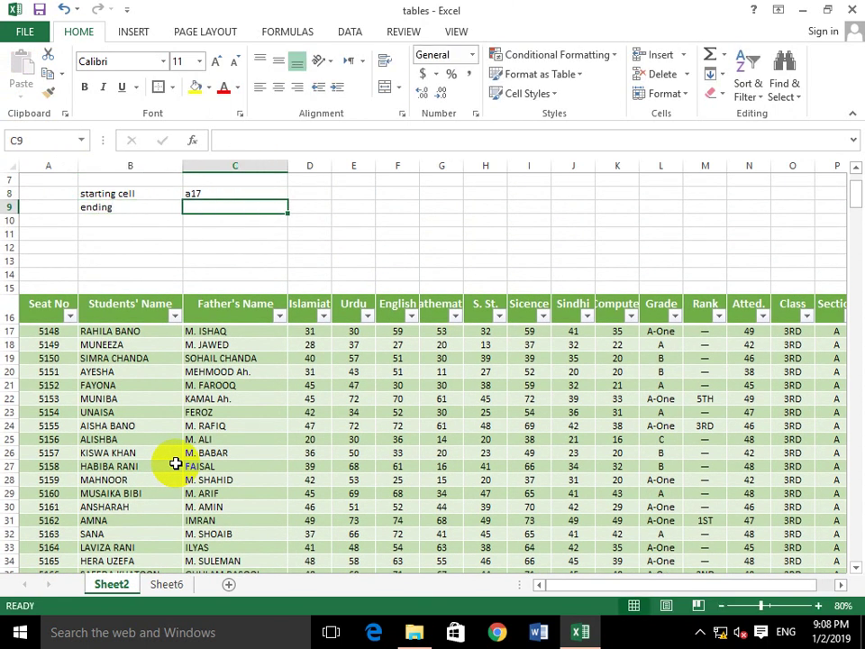
{"action": "type", "text": "13"}
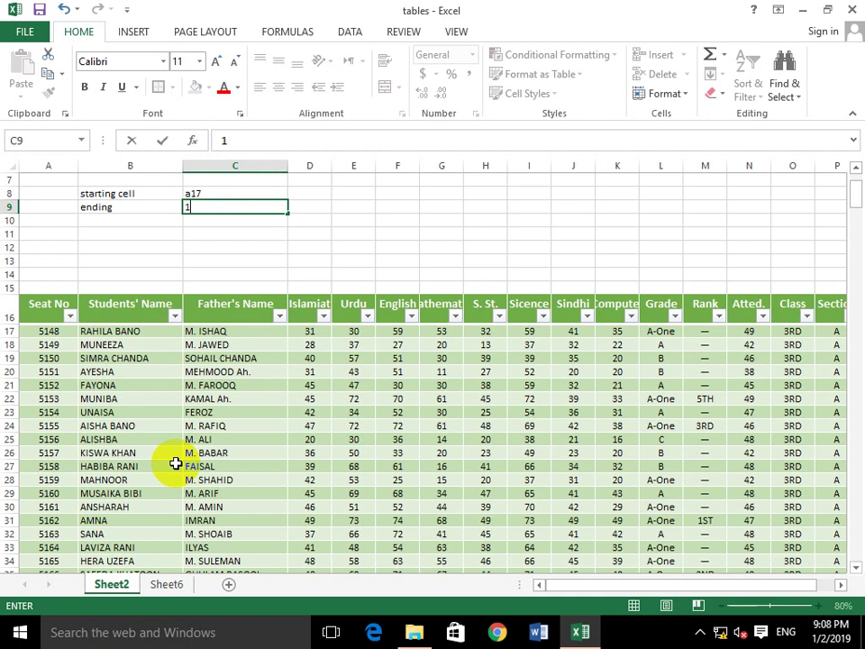
{"action": "type", "text": "9"}
{"action": "key", "text": "Return"}
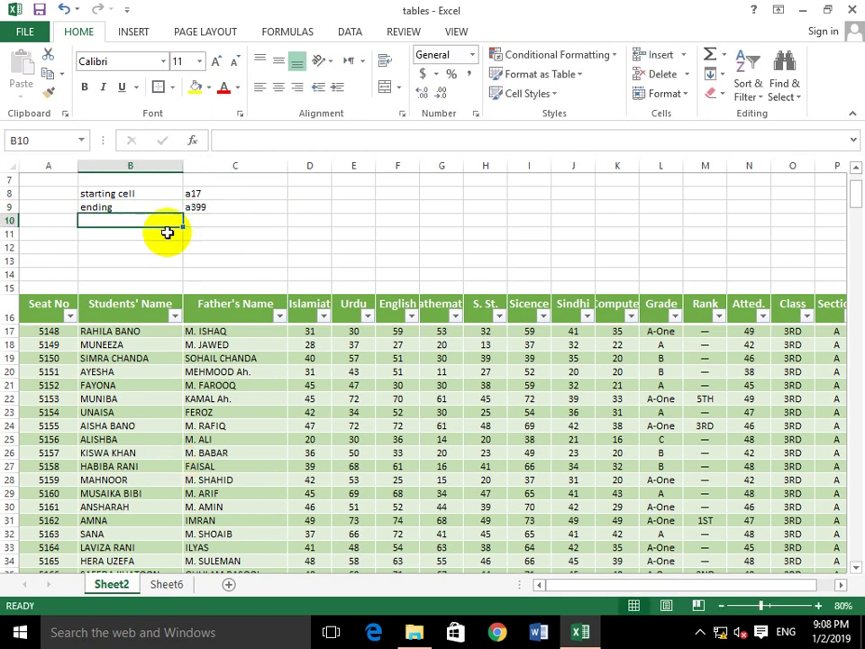
- Select the a17 and a399 range notes and switch back to Sheet6
{"action": "left_click", "coordinate": [142, 192]}
{"action": "left_click", "coordinate": [166, 218]}
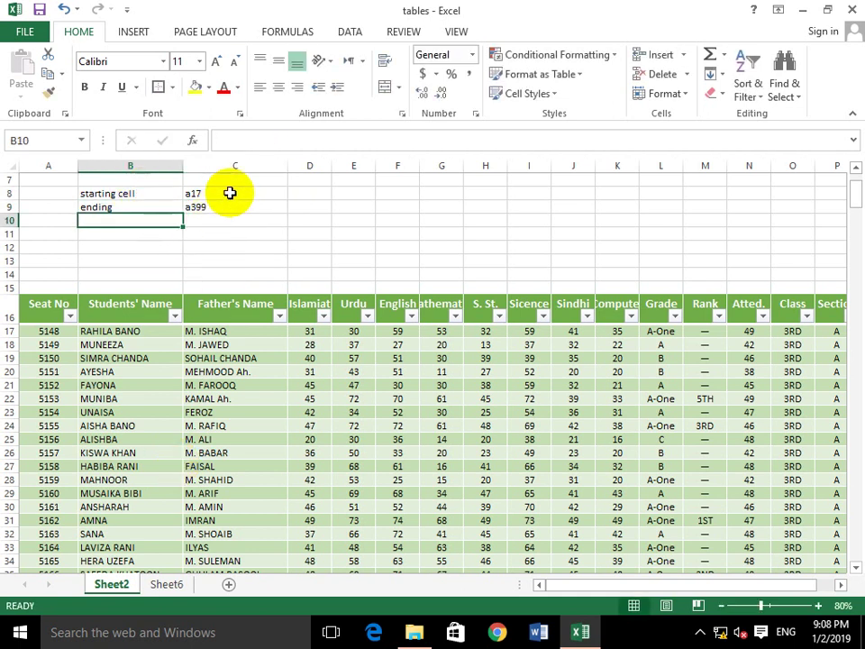
{"action": "left_click_drag", "start_coordinate": [230, 193], "coordinate": [238, 201]}
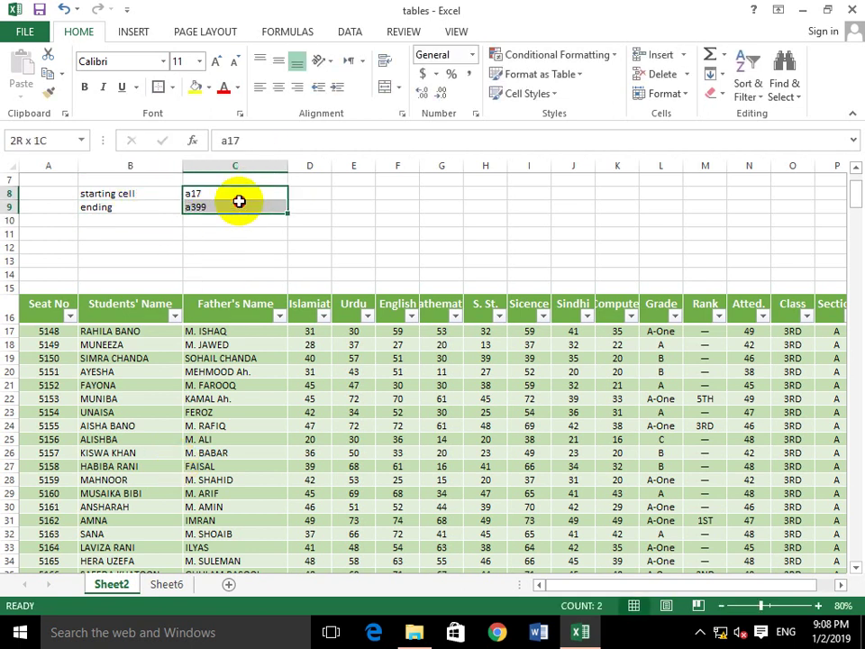
{"action": "left_click", "coordinate": [157, 583]}
- Select the Seat No. cell E4 and set its Data Validation to allow a List
{"action": "left_click", "coordinate": [295, 303]}
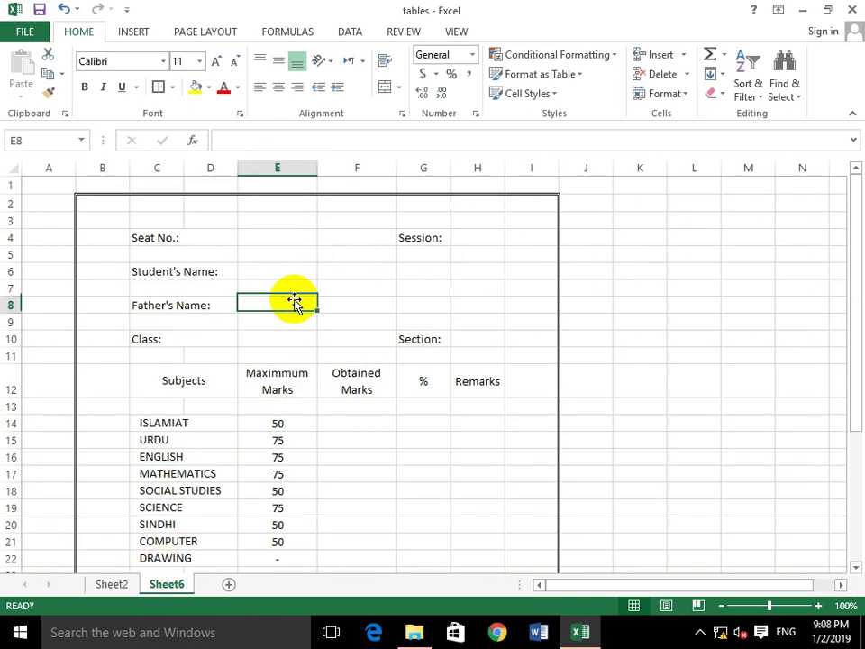
{"action": "left_click", "coordinate": [289, 234]}
{"action": "left_click", "coordinate": [350, 34]}
{"action": "left_click", "coordinate": [446, 96]}
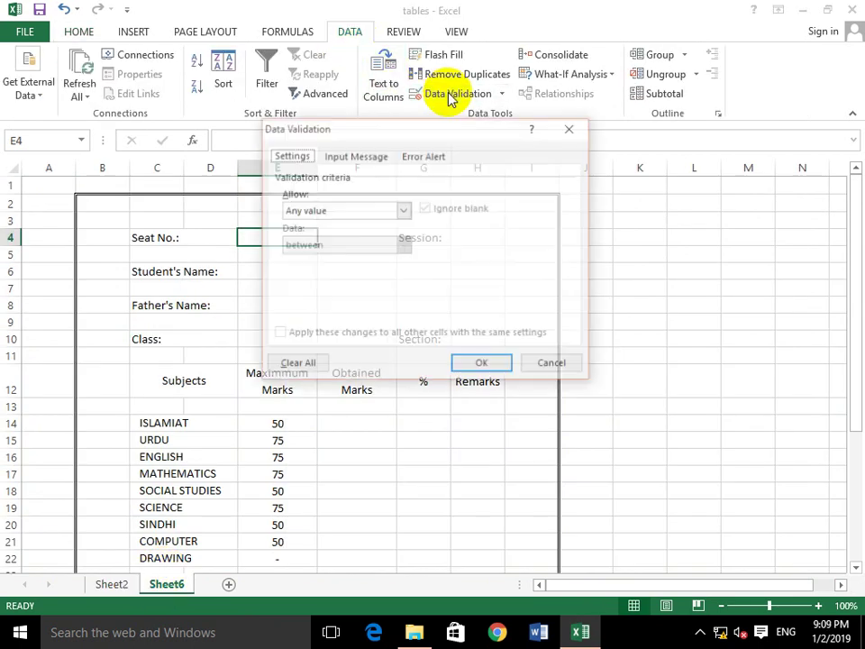
{"action": "left_click", "coordinate": [410, 209]}
{"action": "left_click", "coordinate": [364, 257]}
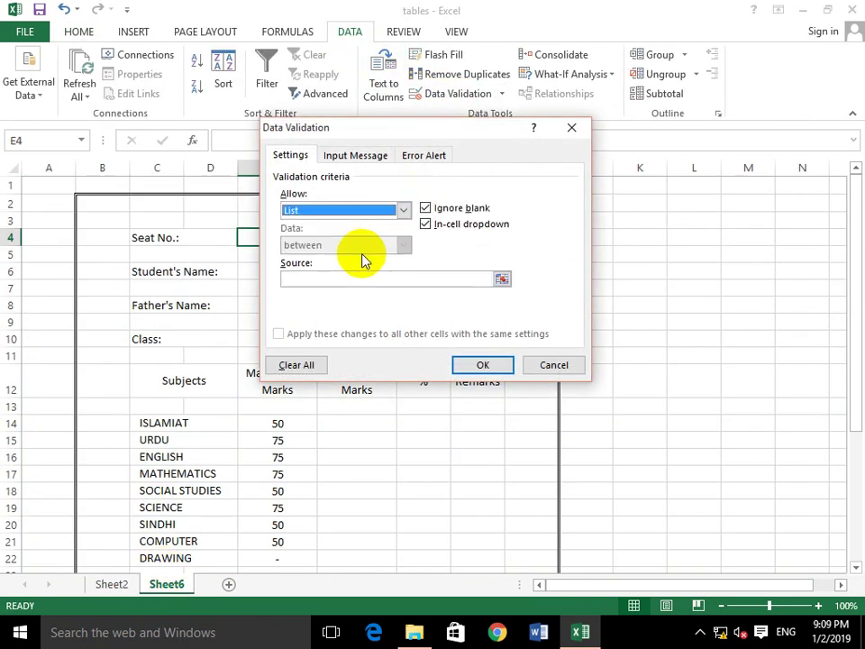
{"action": "left_click", "coordinate": [502, 280]}
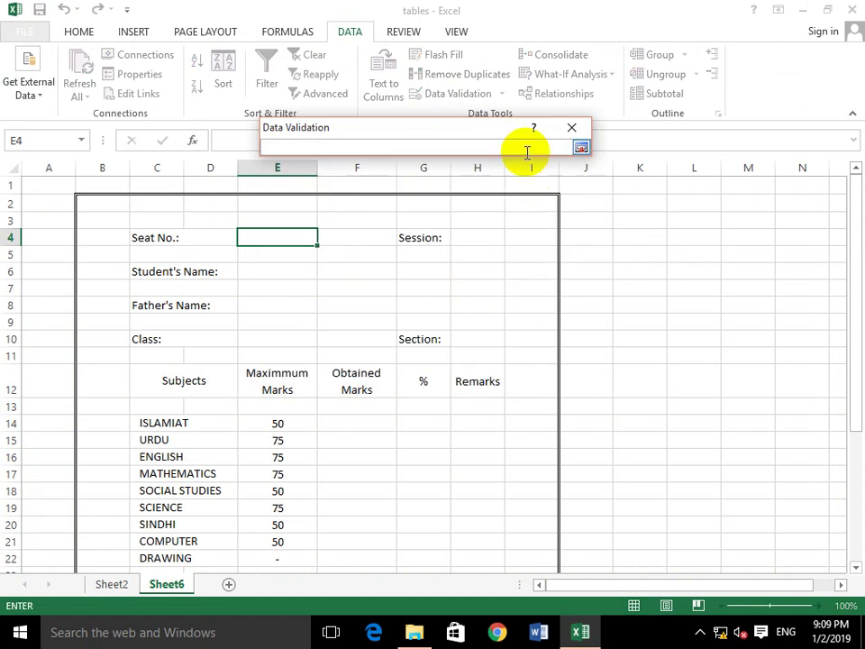
{"action": "left_click", "coordinate": [581, 147]}
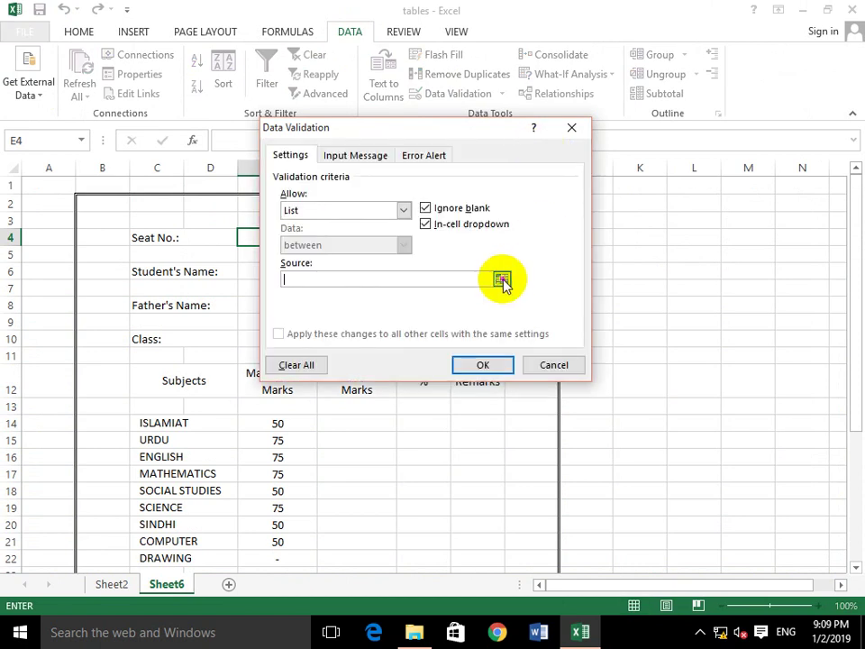
{"action": "left_click", "coordinate": [502, 281]}
- Pick Sheet2 A17:A29 as the source, then clear it and cancel the dialog
{"action": "left_click", "coordinate": [114, 584]}
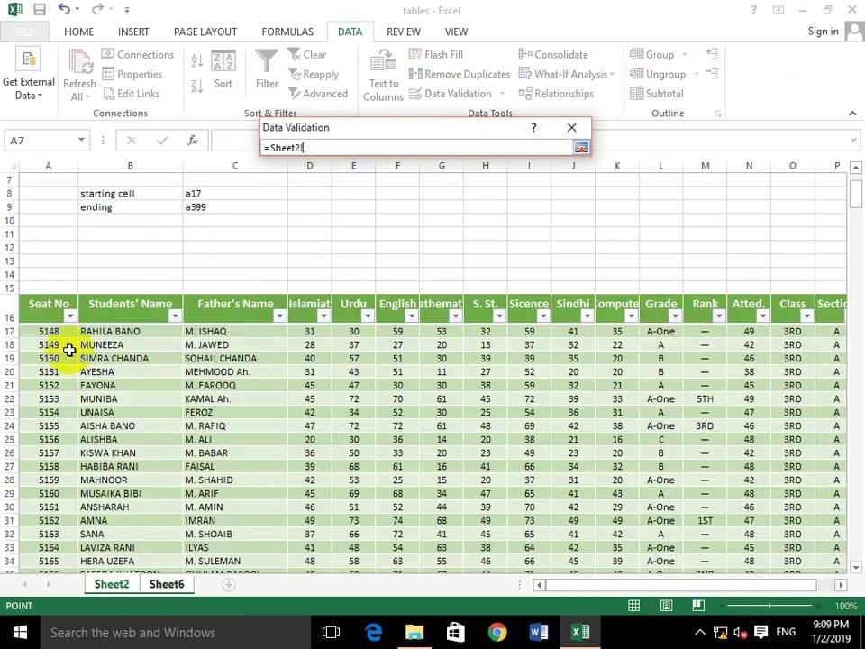
{"action": "left_click_drag", "start_coordinate": [71, 332], "coordinate": [71, 494]}
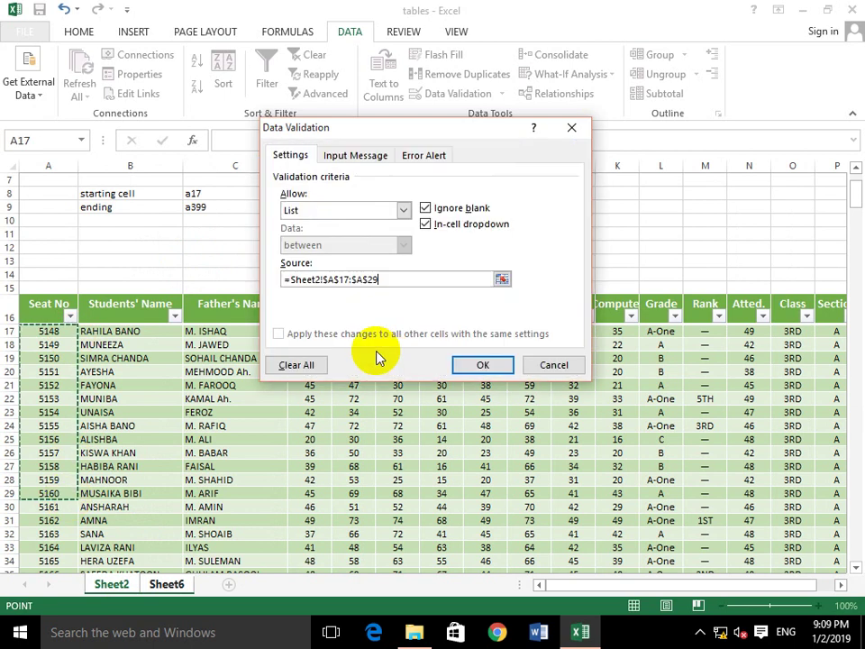
{"action": "key", "text": "BackSpace"}
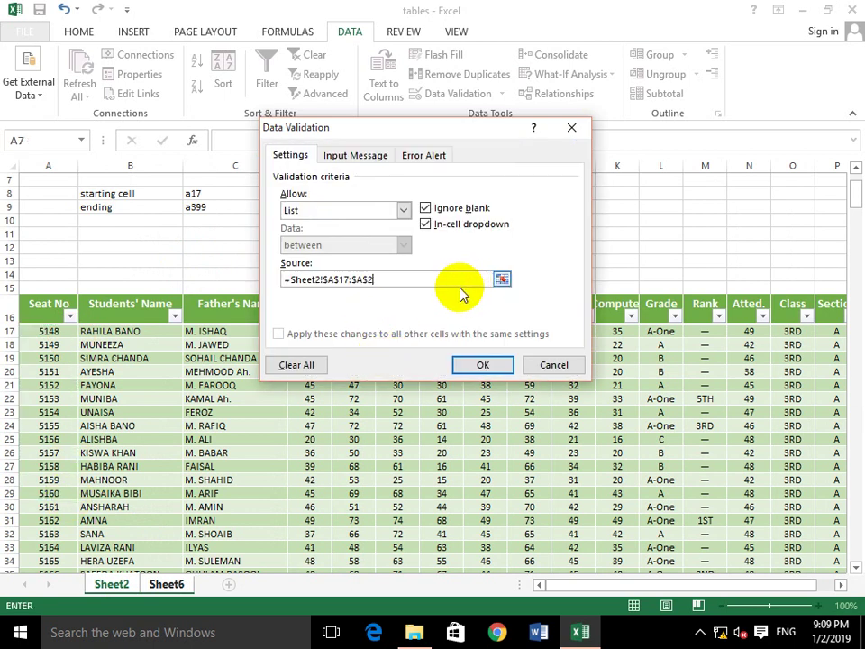
{"action": "key", "text": "BackSpace"}
{"action": "key", "text": "BackSpace"}
{"action": "key", "text": "BackSpace"}
{"action": "key", "text": "BackSpace"}
{"action": "key", "text": "BackSpace"}
{"action": "key", "text": "BackSpace"}
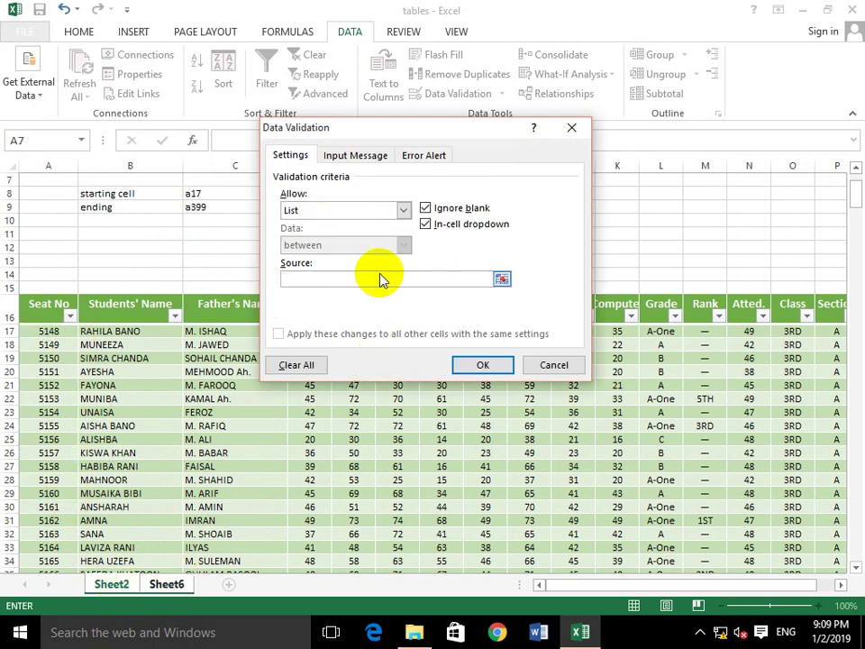
{"action": "key", "text": "Escape"}
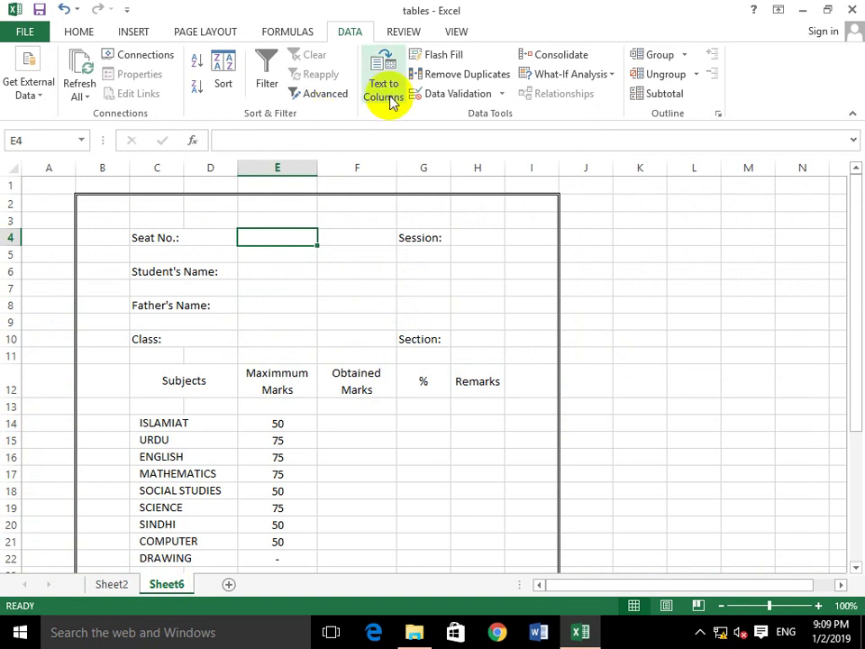
- Reopen Data Validation, allow List with source =Sheet2!a17:a399, and confirm
{"action": "left_click", "coordinate": [450, 97]}
{"action": "left_click", "coordinate": [404, 210]}
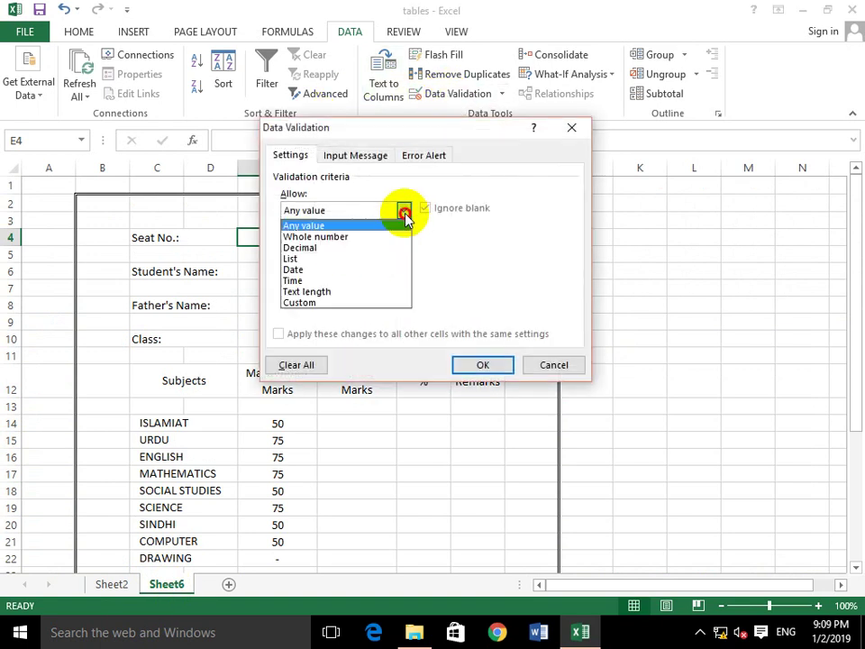
{"action": "left_click", "coordinate": [336, 259]}
{"action": "left_click", "coordinate": [328, 280]}
{"action": "type", "text": "="}
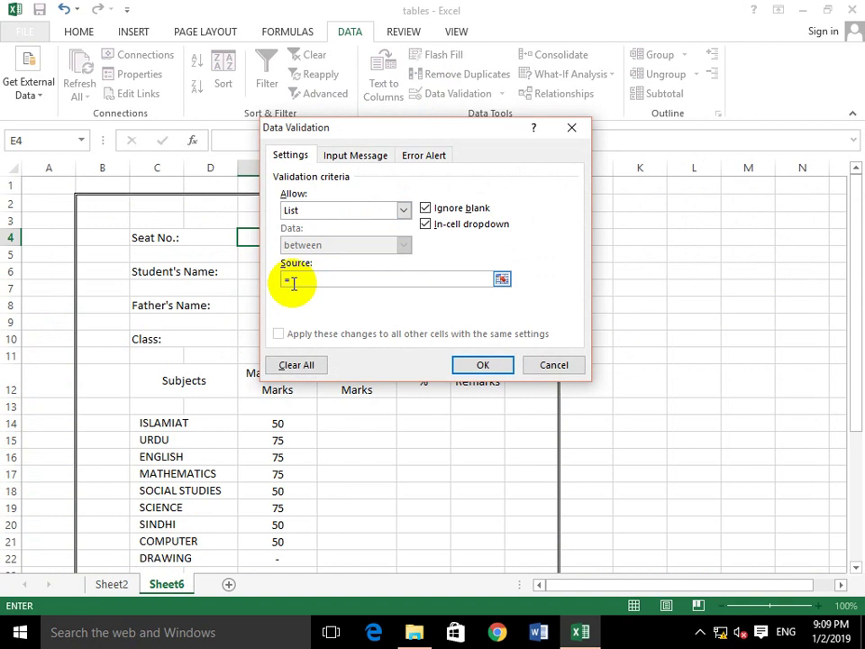
{"action": "left_click", "coordinate": [120, 593]}
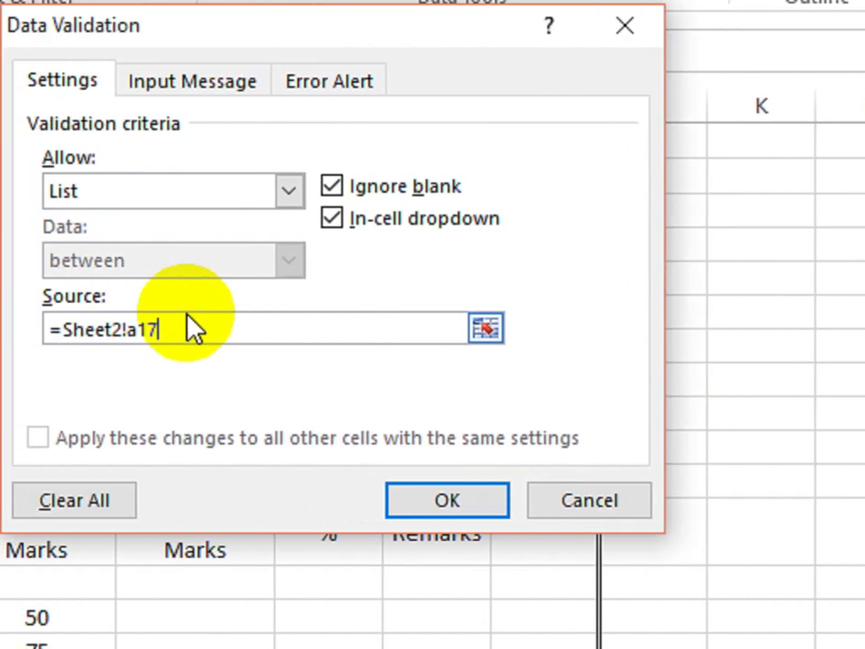
{"action": "type", "text": ":a3"}
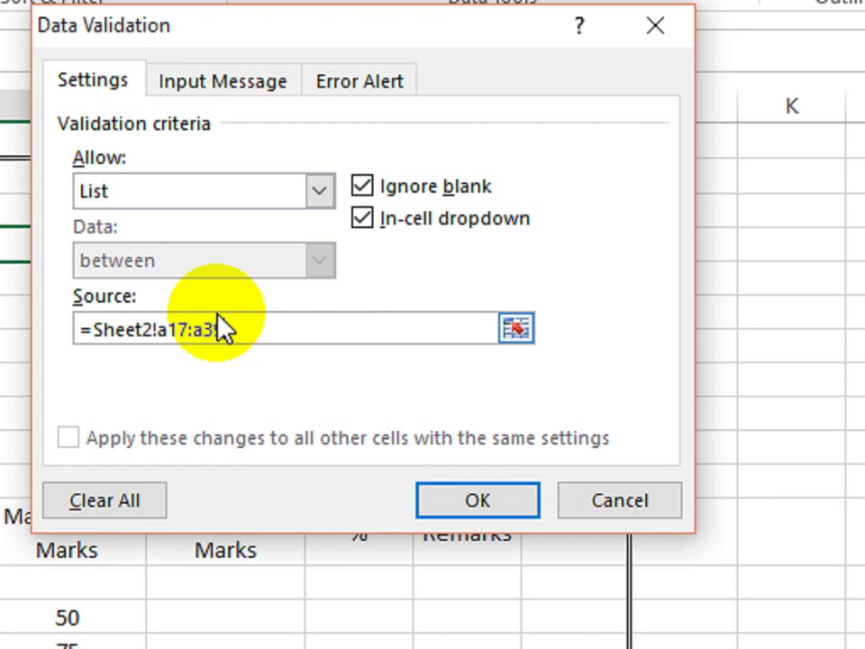
{"action": "type", "text": "99"}
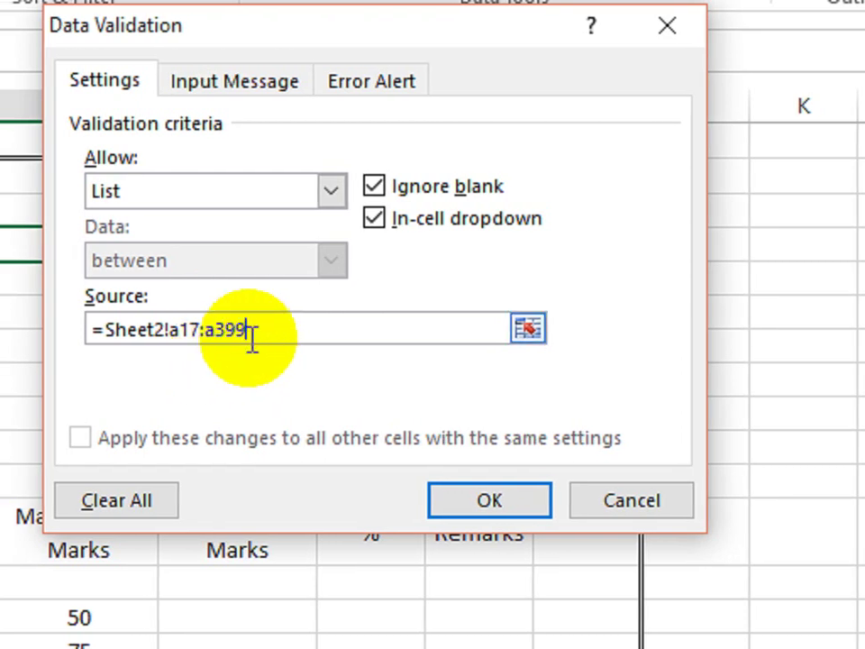
{"action": "left_click", "coordinate": [483, 497]}
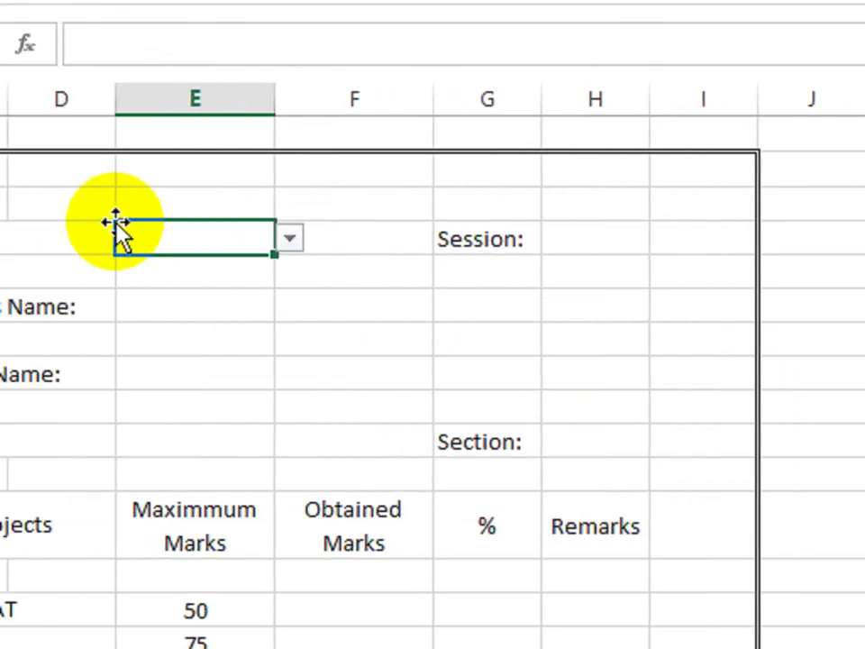
- Pick Seat No. 5530 from the E4 dropdown list, then view Sheet2's student data table
{"action": "left_click", "coordinate": [311, 251]}
{"action": "left_click", "coordinate": [280, 235]}
{"action": "left_click", "coordinate": [308, 240]}
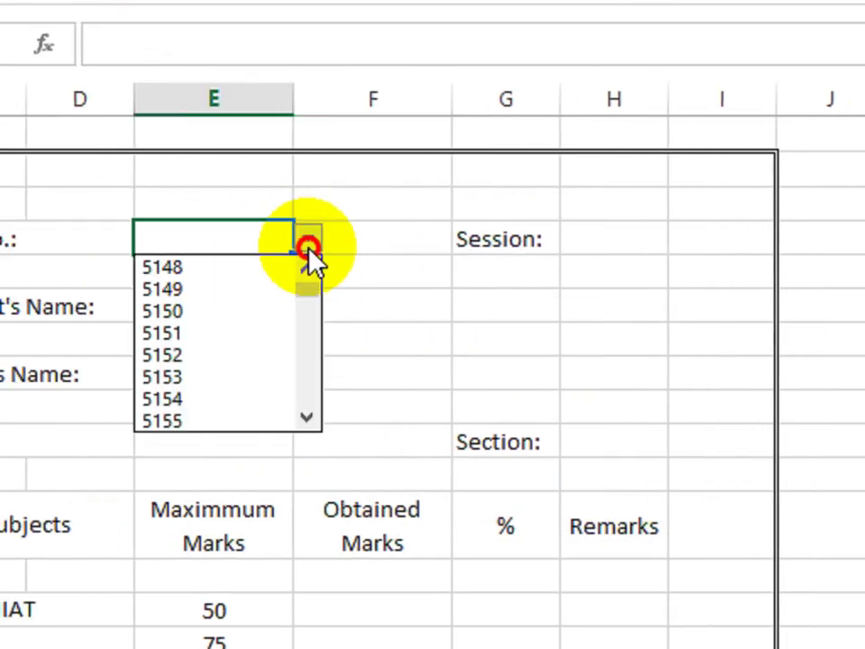
{"action": "left_click_drag", "start_coordinate": [305, 295], "coordinate": [313, 429]}
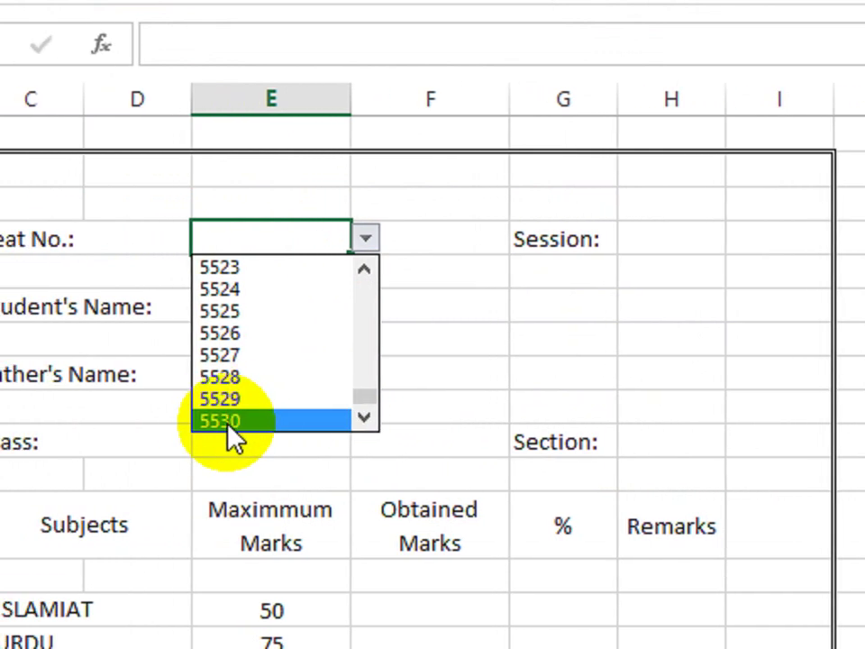
{"action": "left_click", "coordinate": [229, 433]}
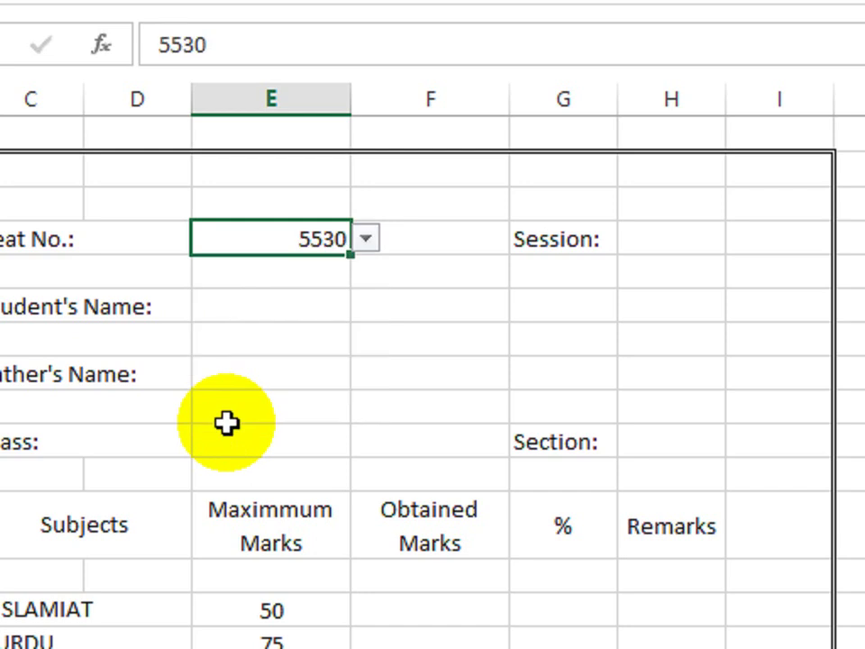
{"action": "left_click", "coordinate": [343, 302]}
{"action": "left_click", "coordinate": [317, 252]}
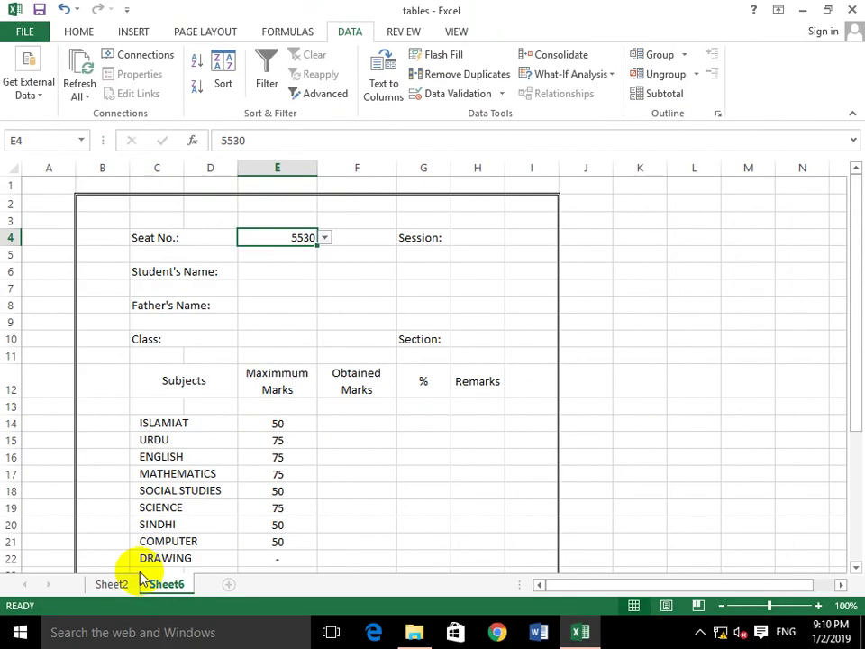
{"action": "left_click", "coordinate": [116, 586]}
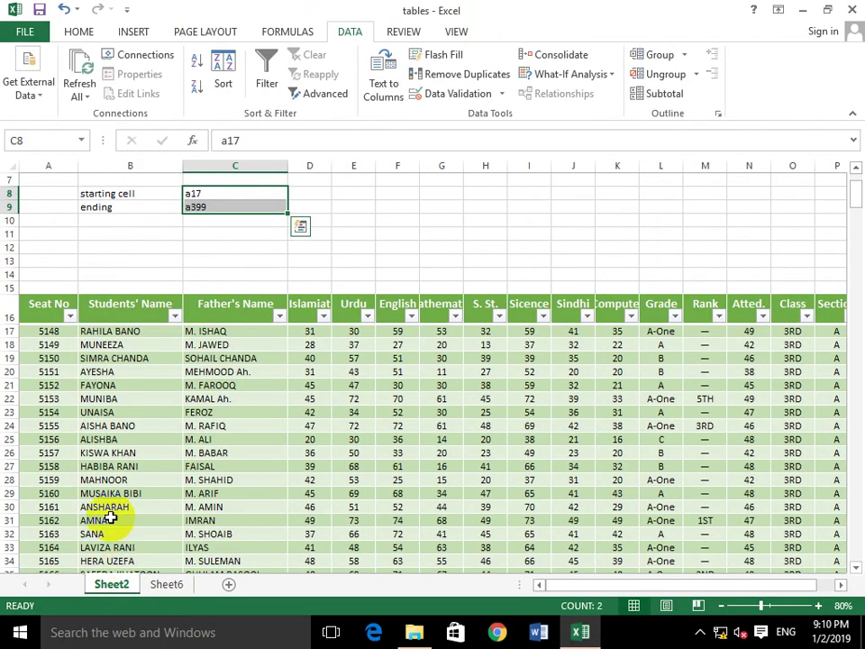
- Go to the last student row of Sheet2's table and insert a new row above Total
{"action": "left_click", "coordinate": [41, 399]}
{"action": "key", "text": "ctrl+Down"}
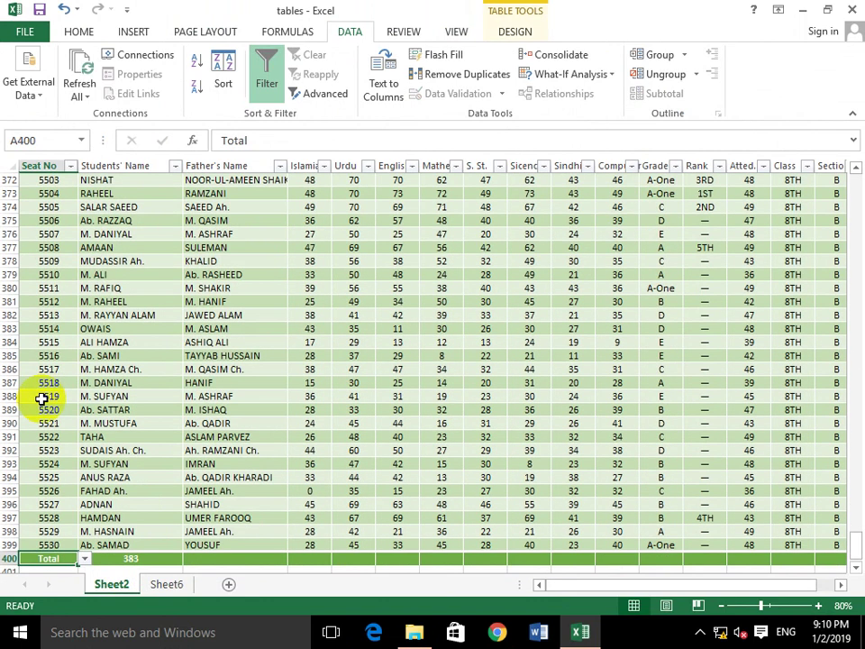
{"action": "key", "text": "Up"}
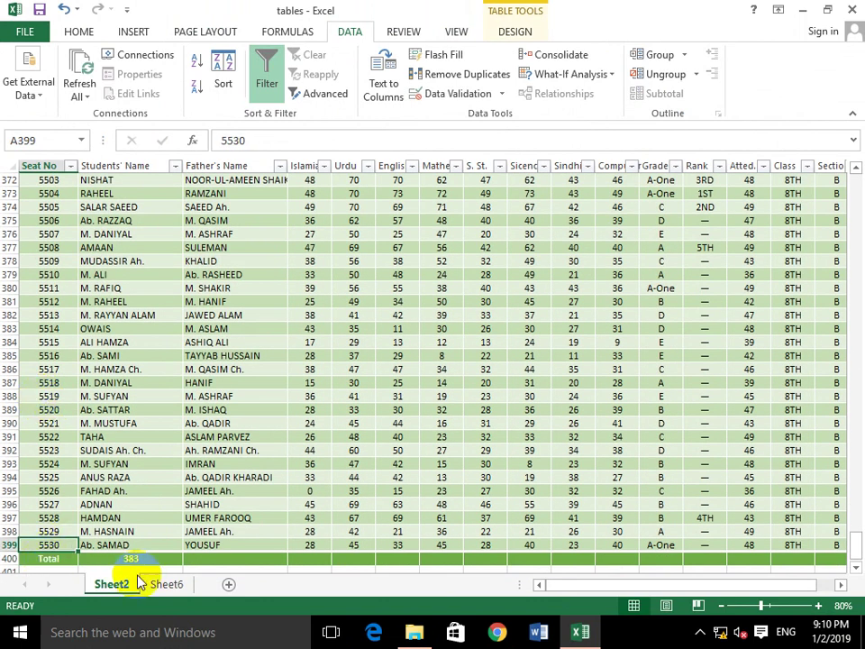
{"action": "left_click", "coordinate": [152, 584]}
{"action": "left_click", "coordinate": [98, 583]}
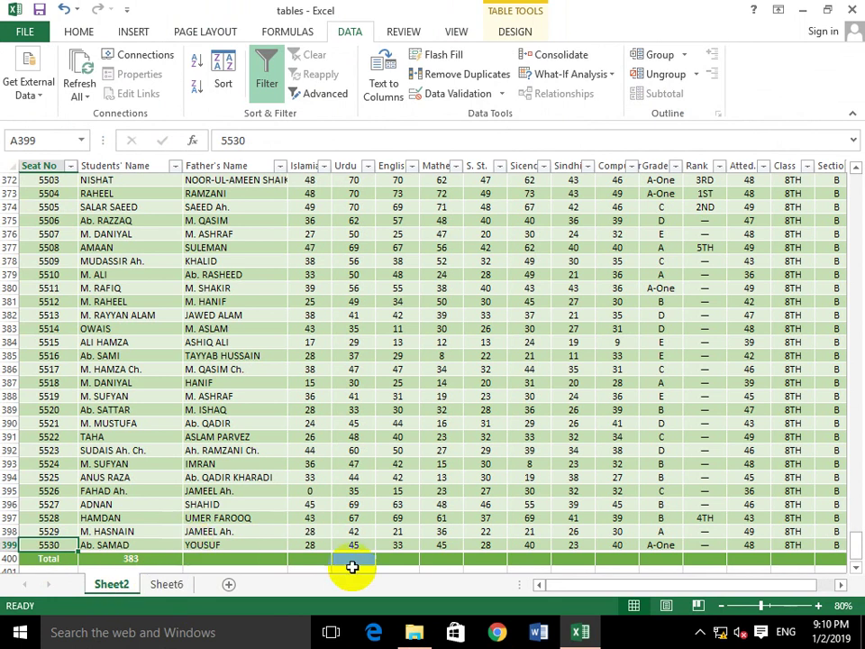
{"action": "left_click", "coordinate": [383, 544]}
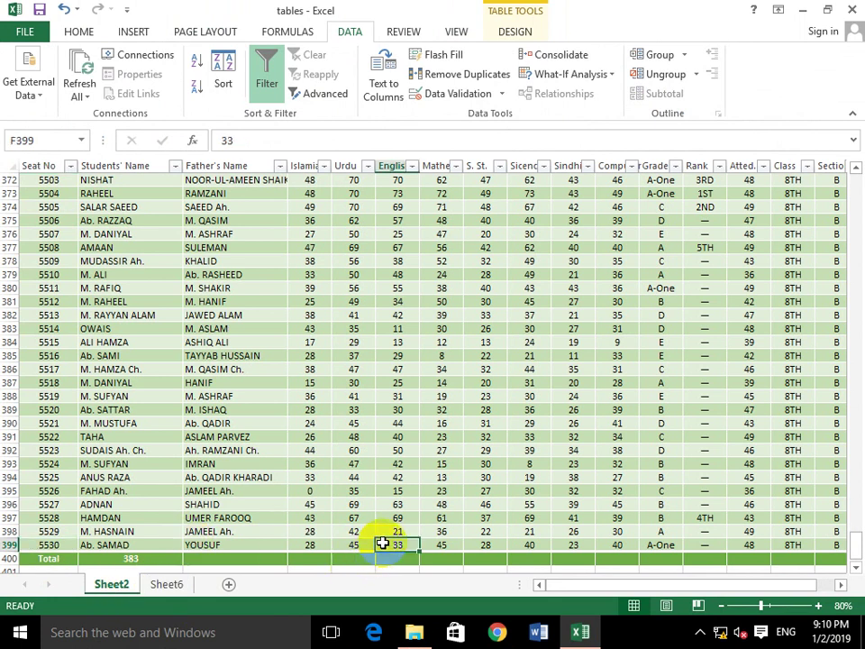
{"action": "key", "text": "Right"}
{"action": "key", "text": "Right"}
{"action": "key", "text": "Right"}
{"action": "key", "text": "Right"}
{"action": "key", "text": "Right"}
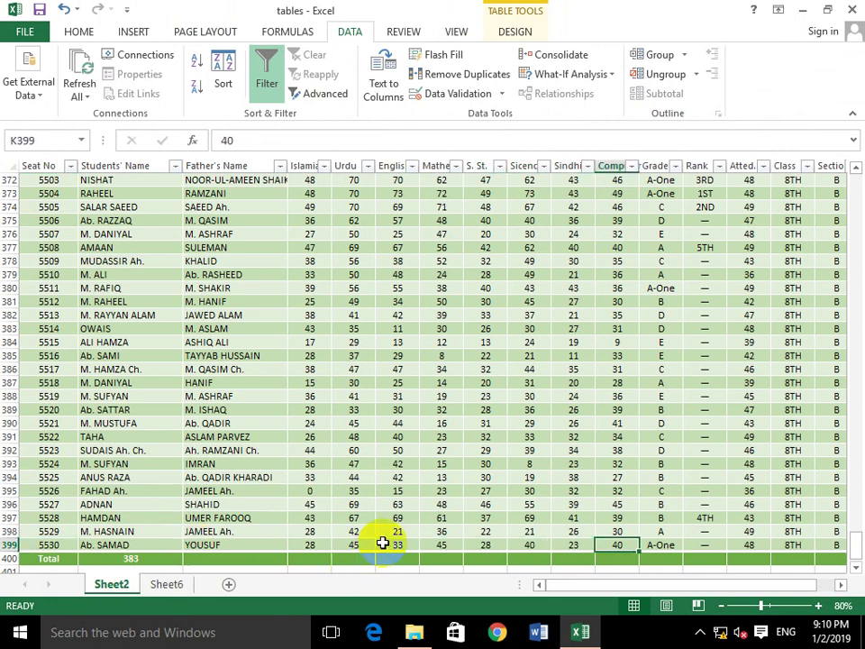
{"action": "key", "text": "Right"}
{"action": "key", "text": "Right"}
{"action": "key", "text": "Right"}
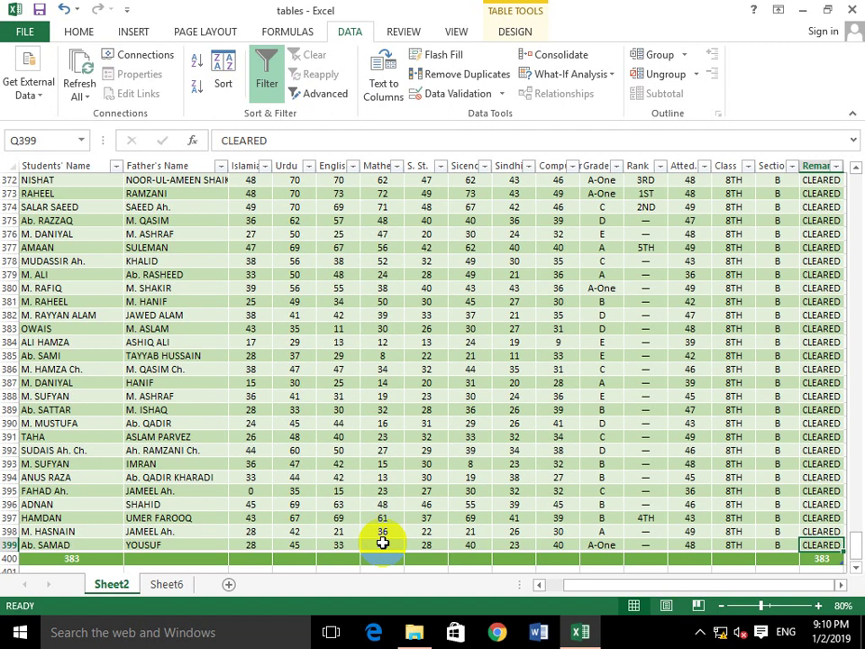
{"action": "key", "text": "ctrl+c"}
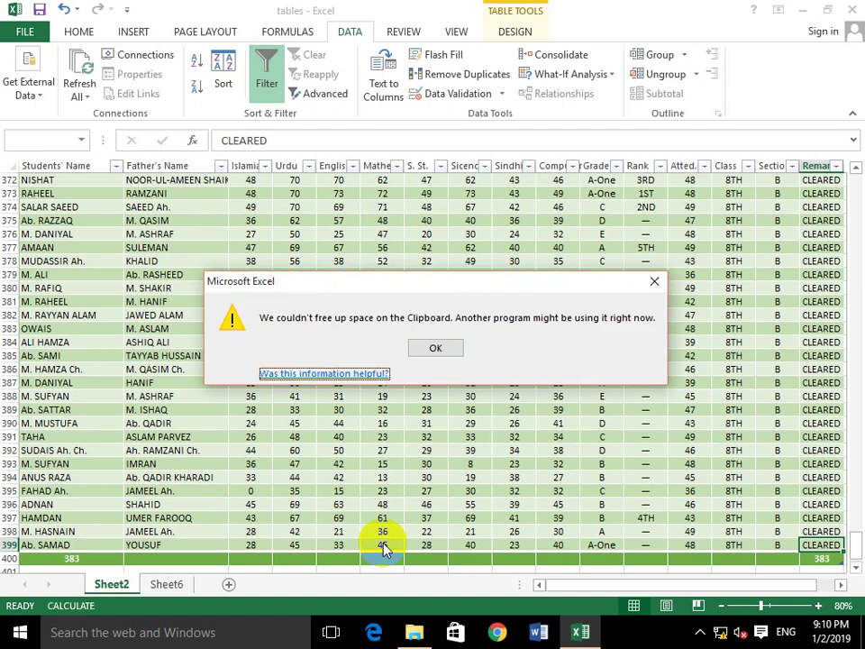
{"action": "left_click", "coordinate": [436, 352]}
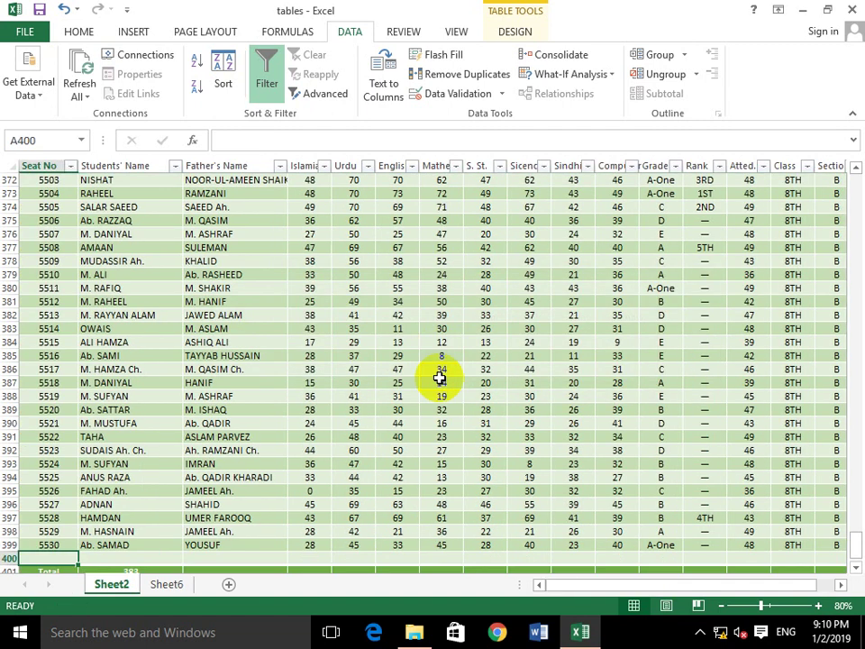
- Enter =A399+1 in A400 so the new row's seat number is 5531
{"action": "left_click", "coordinate": [107, 559]}
{"action": "left_click", "coordinate": [68, 560]}
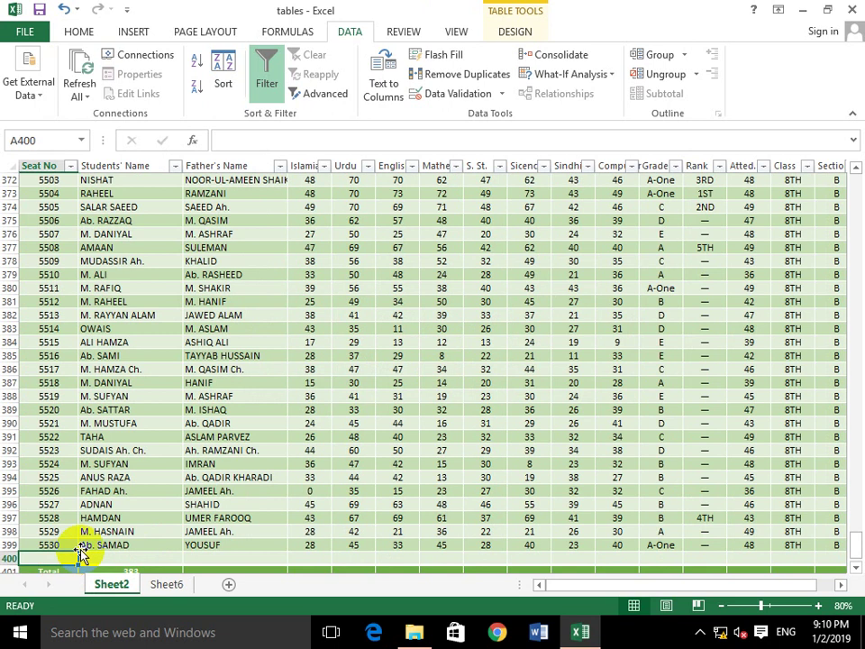
{"action": "type", "text": "="}
{"action": "key", "text": "Up"}
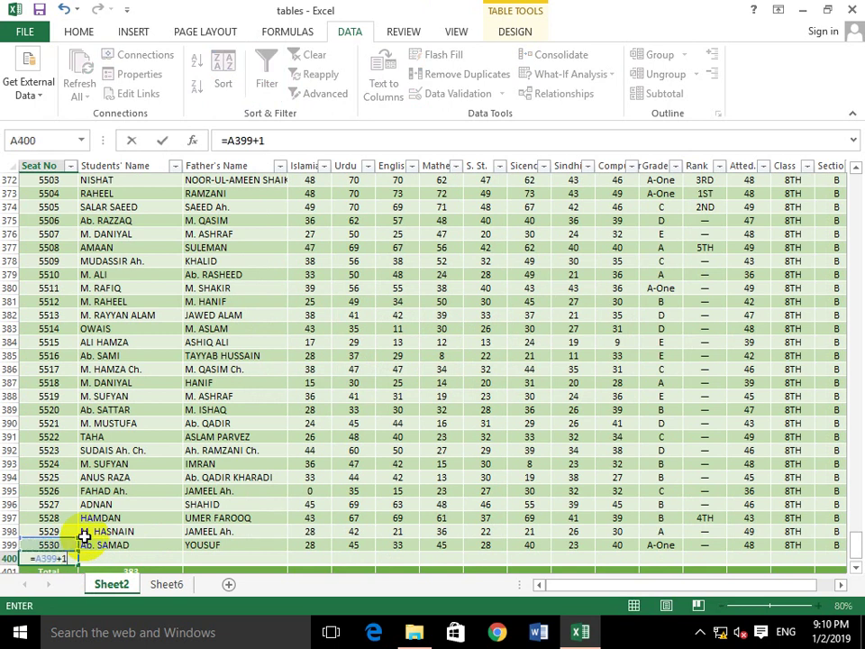
{"action": "key", "text": "Return"}
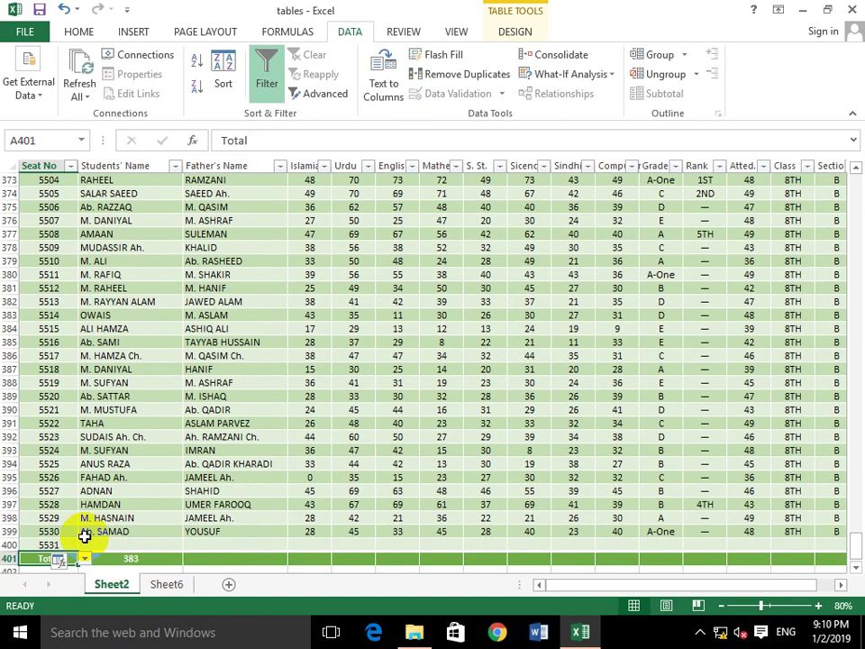
{"action": "left_click", "coordinate": [58, 545]}
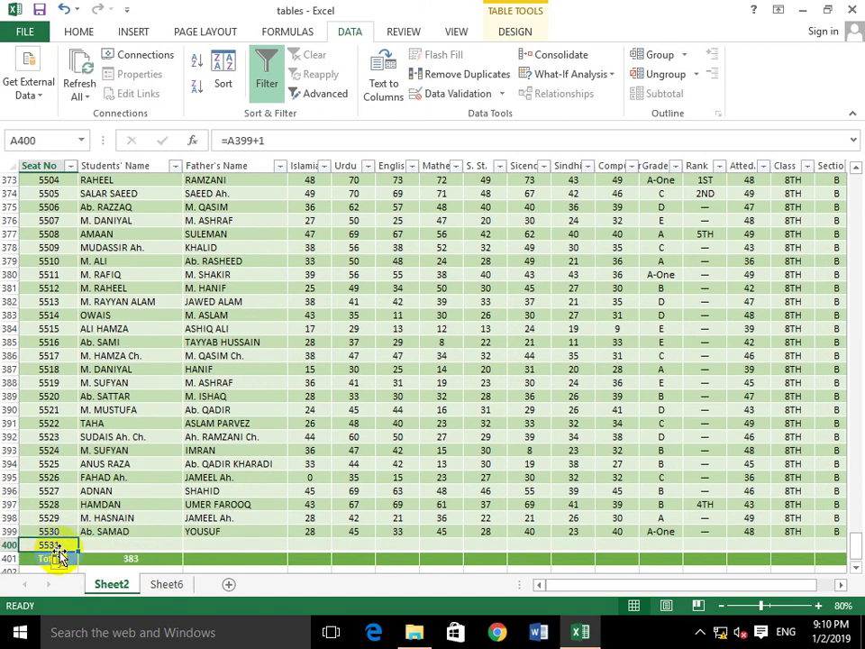
- On Sheet6, browse the Seat No. list, now including 5531 and 5532, briefly choosing 5532
{"action": "left_click", "coordinate": [166, 584]}
{"action": "left_click", "coordinate": [324, 238]}
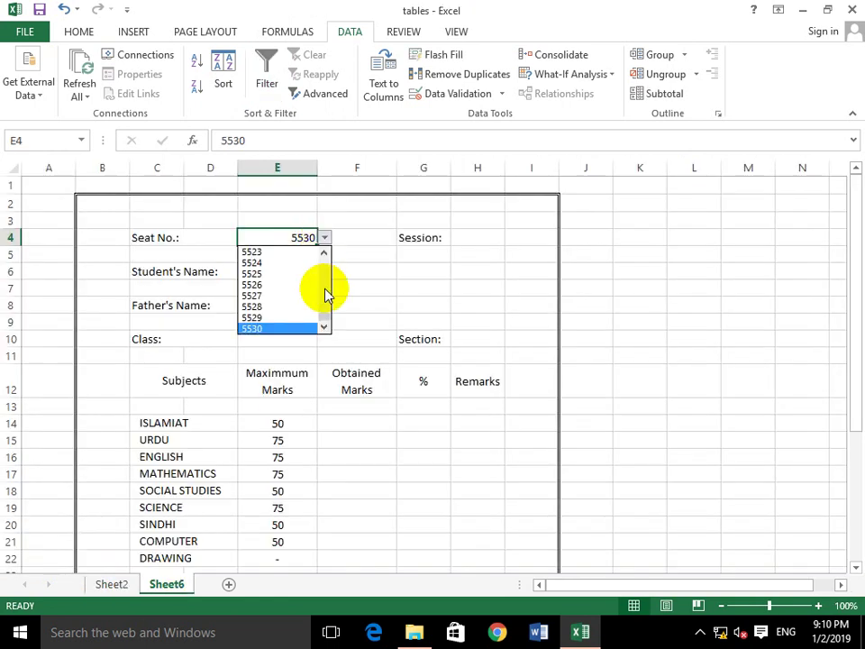
{"action": "left_click_drag", "start_coordinate": [325, 320], "coordinate": [327, 333]}
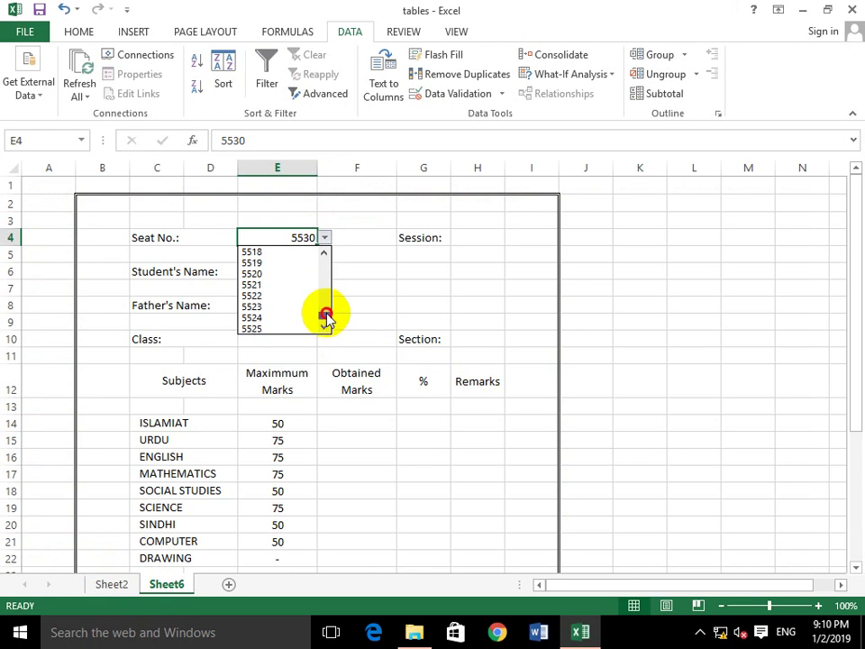
{"action": "left_click", "coordinate": [303, 238]}
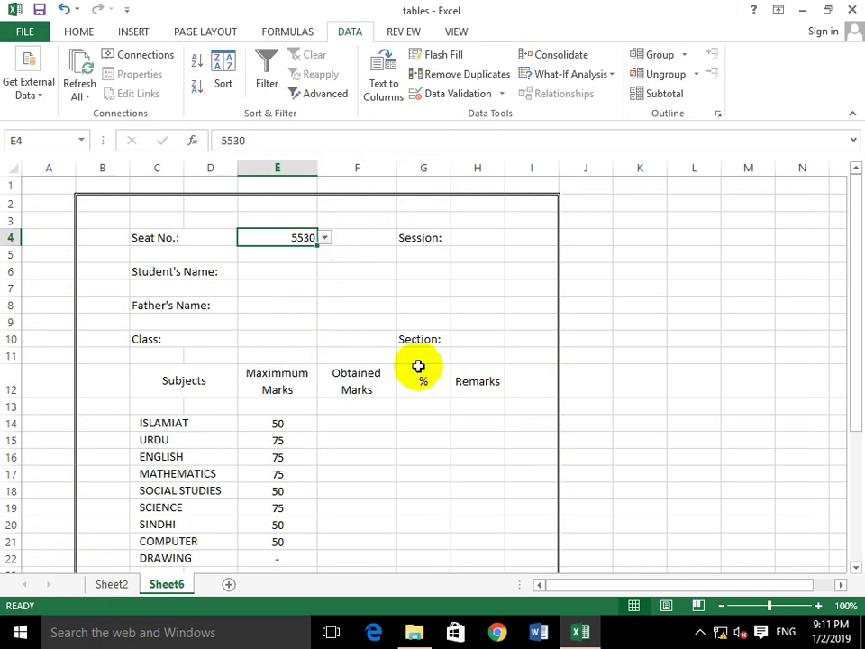
{"action": "left_click", "coordinate": [325, 238]}
{"action": "left_click", "coordinate": [298, 274]}
{"action": "left_click", "coordinate": [296, 272]}
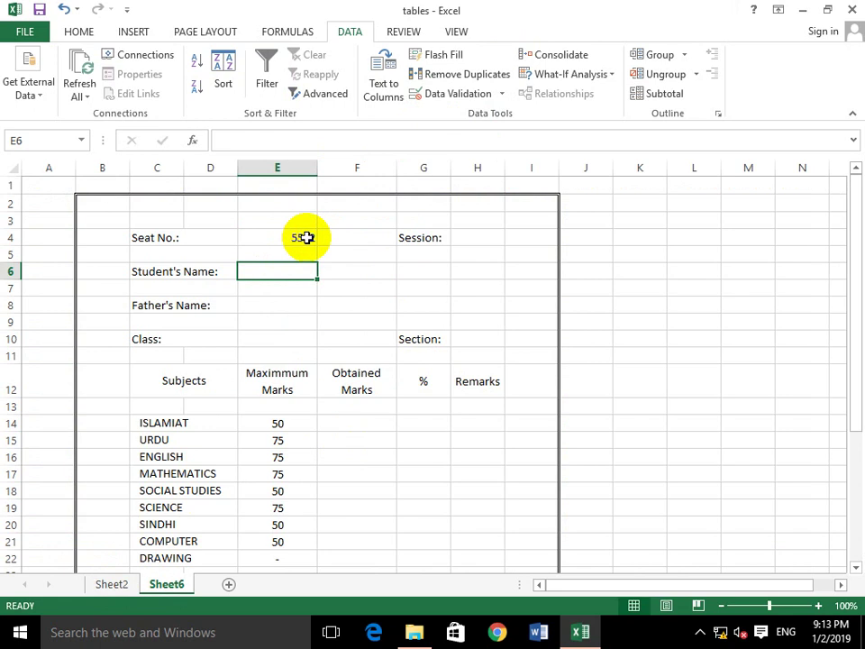
{"action": "left_click", "coordinate": [303, 236]}
- Set Seat No. to 5523 and select the Student's Name cell
{"action": "left_click", "coordinate": [325, 237]}
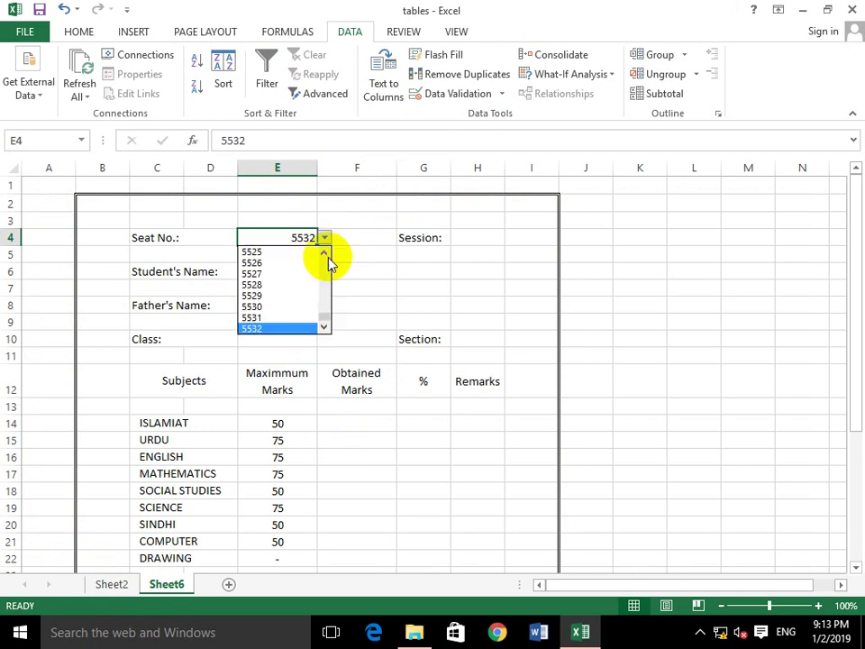
{"action": "left_click", "coordinate": [327, 254]}
{"action": "left_click", "coordinate": [326, 253]}
{"action": "left_click", "coordinate": [250, 273]}
{"action": "left_click", "coordinate": [293, 269]}
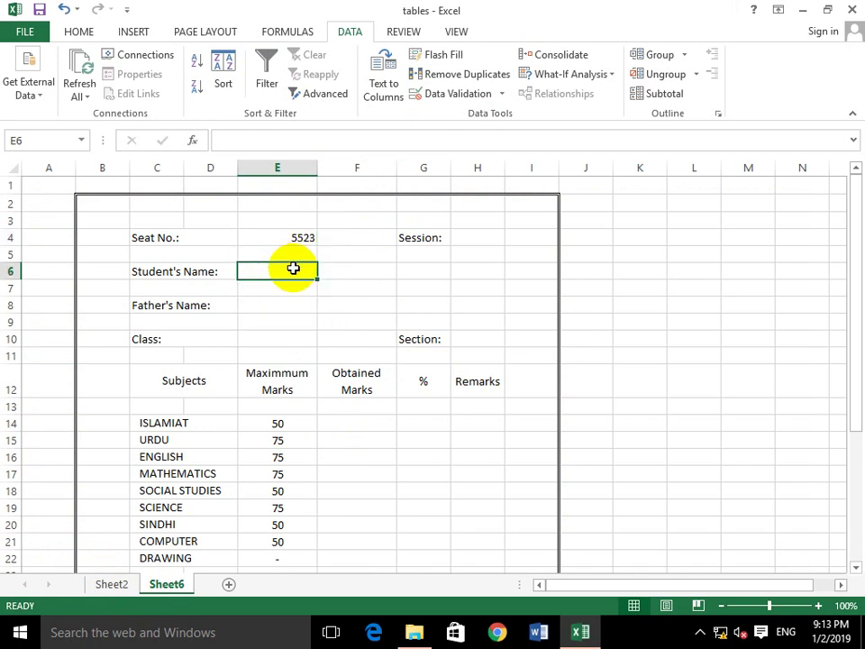
- Start a VLOOKUP in the Student's Name cell using Seat No. E4 as the lookup value
{"action": "type", "text": "="}
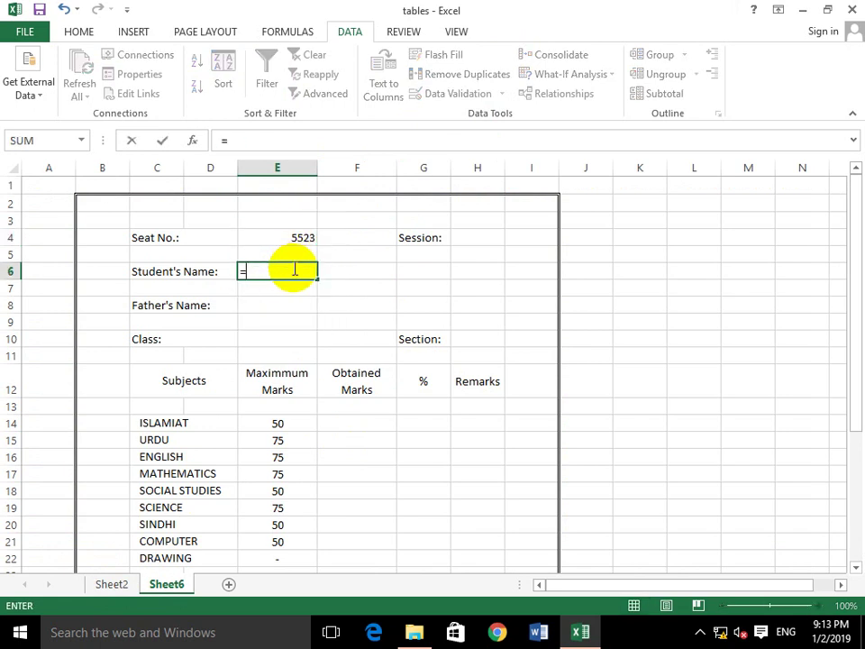
{"action": "type", "text": "l"}
{"action": "key", "text": "BackSpace"}
{"action": "type", "text": "vlo"}
{"action": "key", "text": "Tab"}
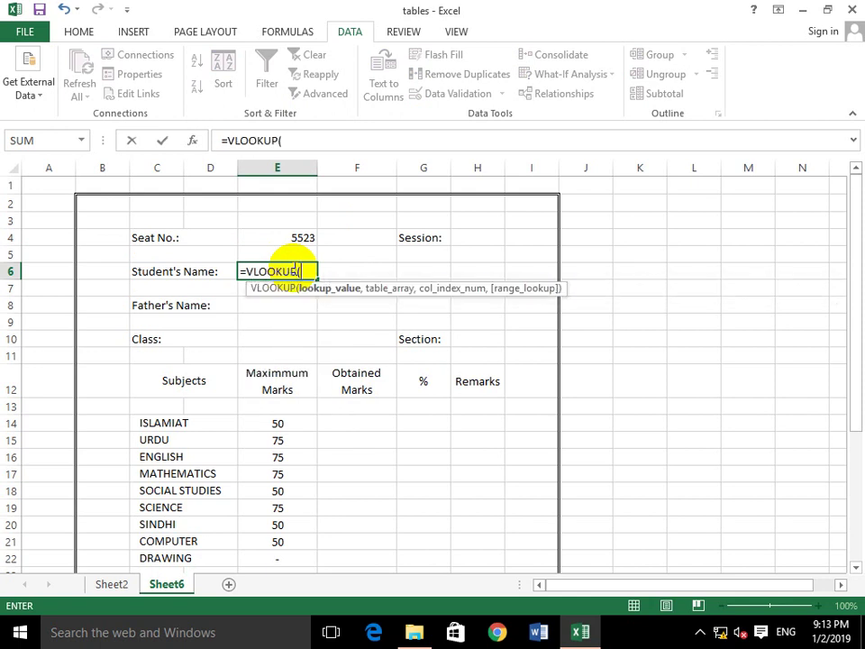
{"action": "left_click", "coordinate": [305, 237]}
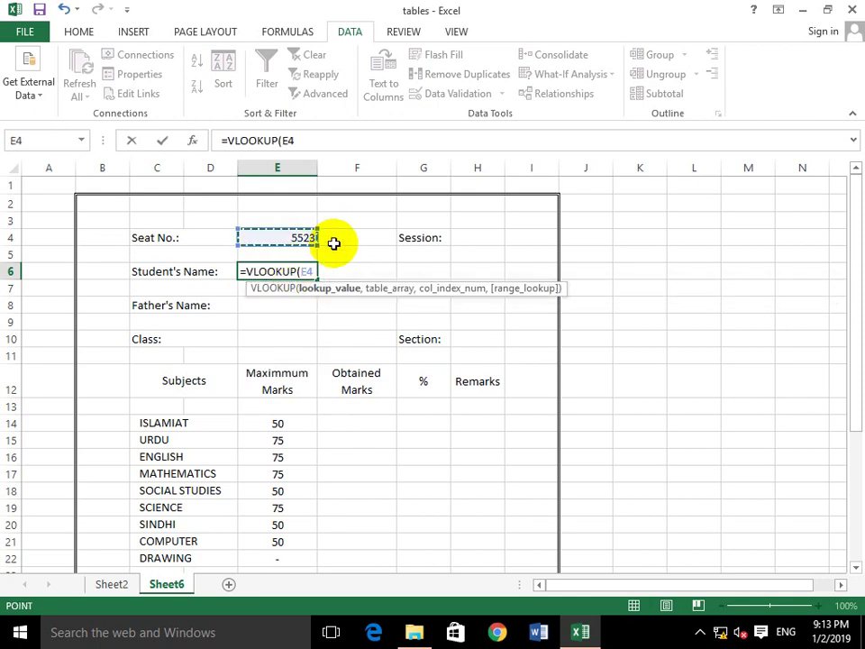
{"action": "type", "text": ","}
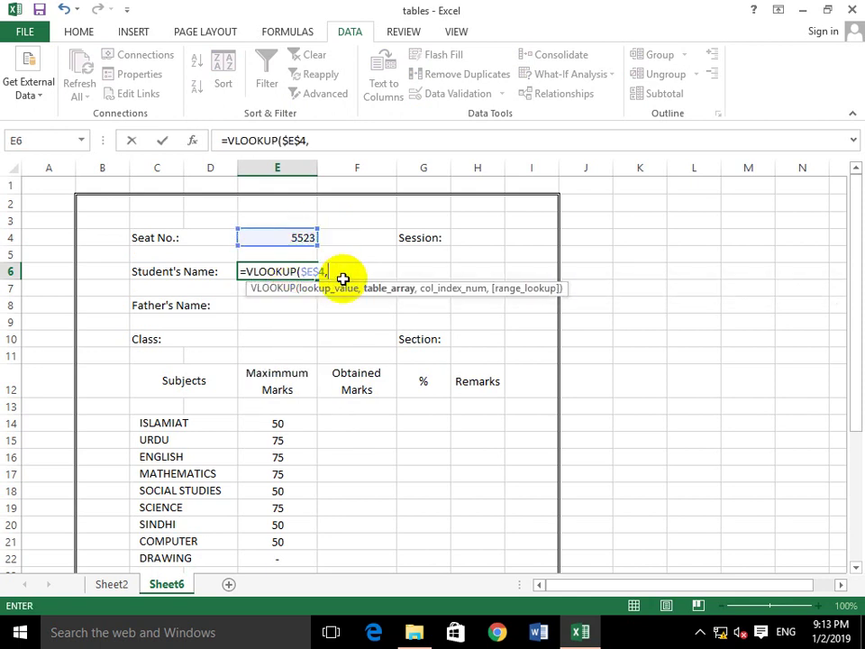
- Select Sheet2's student table from the first data row down to just above Totals as the range
{"action": "left_click", "coordinate": [99, 582]}
{"action": "left_click", "coordinate": [203, 357]}
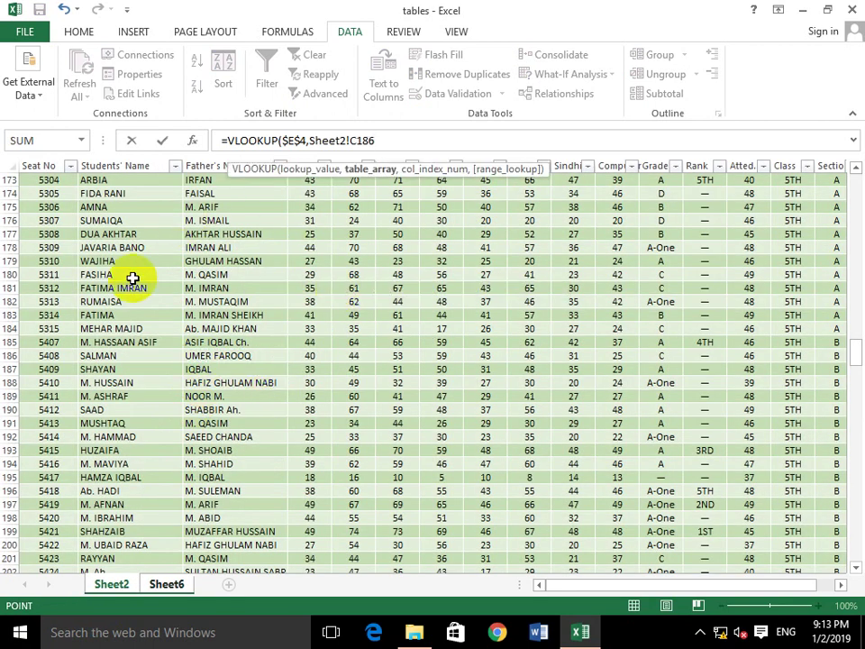
{"action": "type", "text": "+"}
{"action": "left_click", "coordinate": [73, 193]}
{"action": "key", "text": "ctrl+Up"}
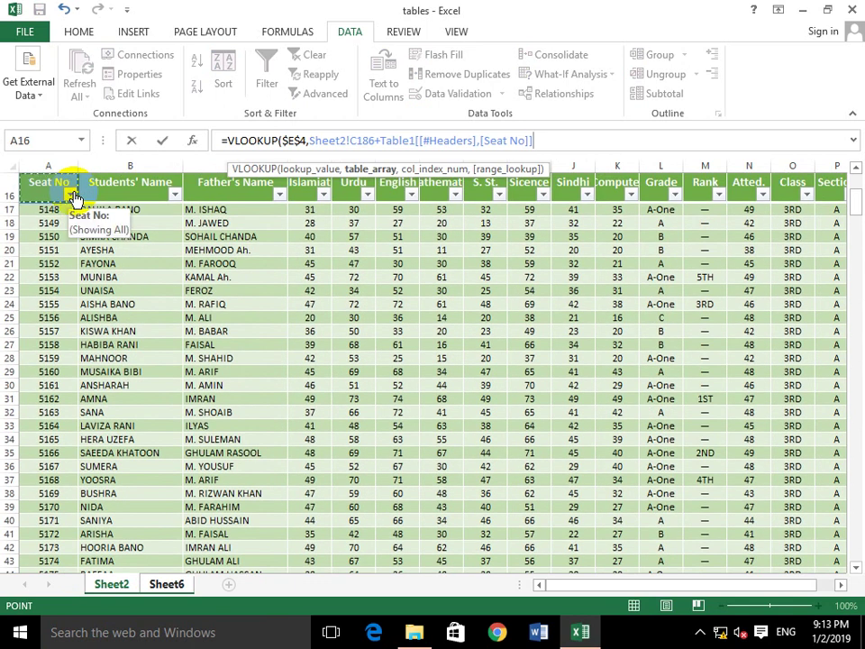
{"action": "key", "text": "Down"}
{"action": "key", "text": "ctrl+shift+Right"}
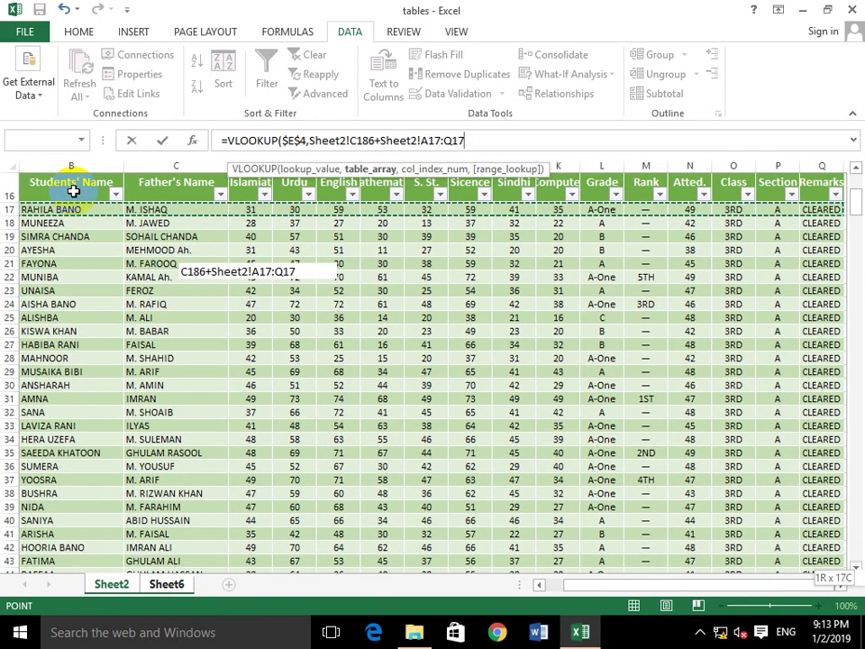
{"action": "key", "text": "ctrl+shift+Down"}
{"action": "key", "text": "shift+Up"}
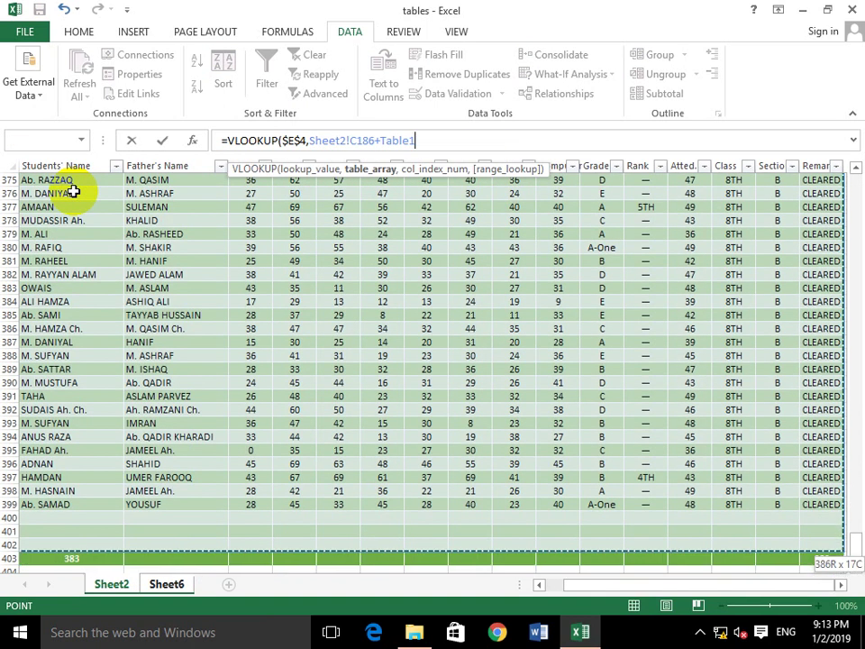
- Delete the wrong sheet reference, then cancel the unfinished lookup formula
{"action": "left_click", "coordinate": [375, 140]}
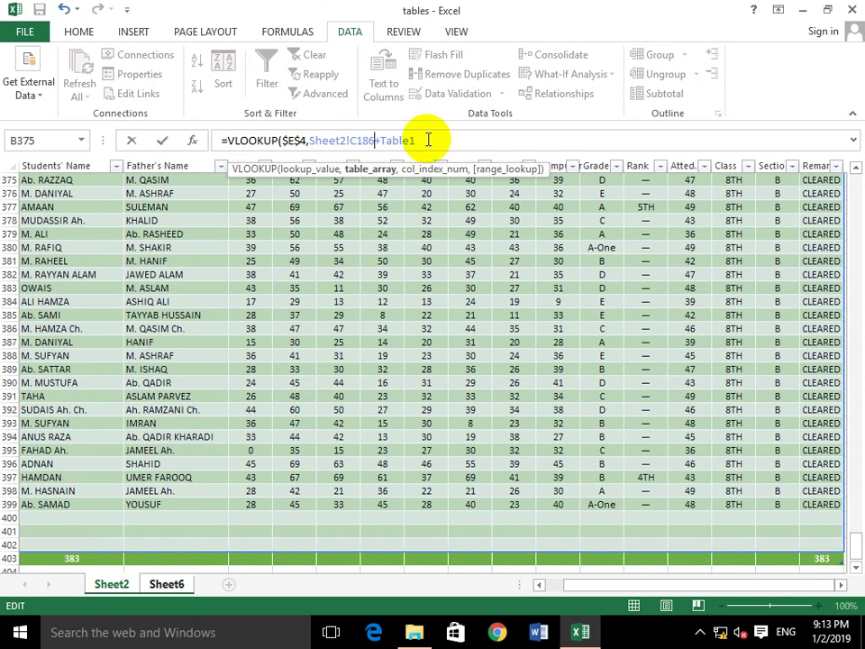
{"action": "key", "text": "BackSpace"}
{"action": "key", "text": "BackSpace"}
{"action": "key", "text": "BackSpace"}
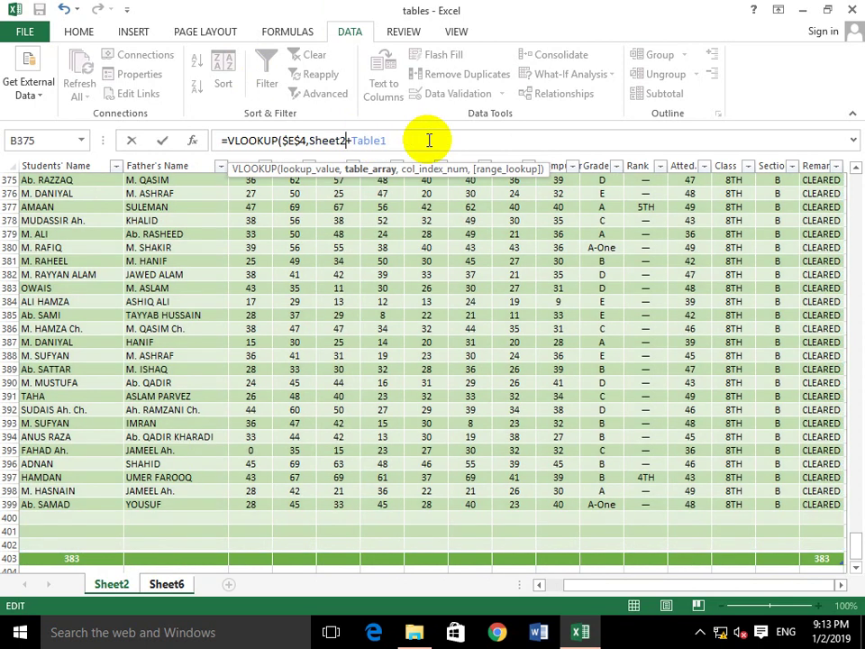
{"action": "key", "text": "BackSpace"}
{"action": "key", "text": "BackSpace"}
{"action": "key", "text": "Escape"}
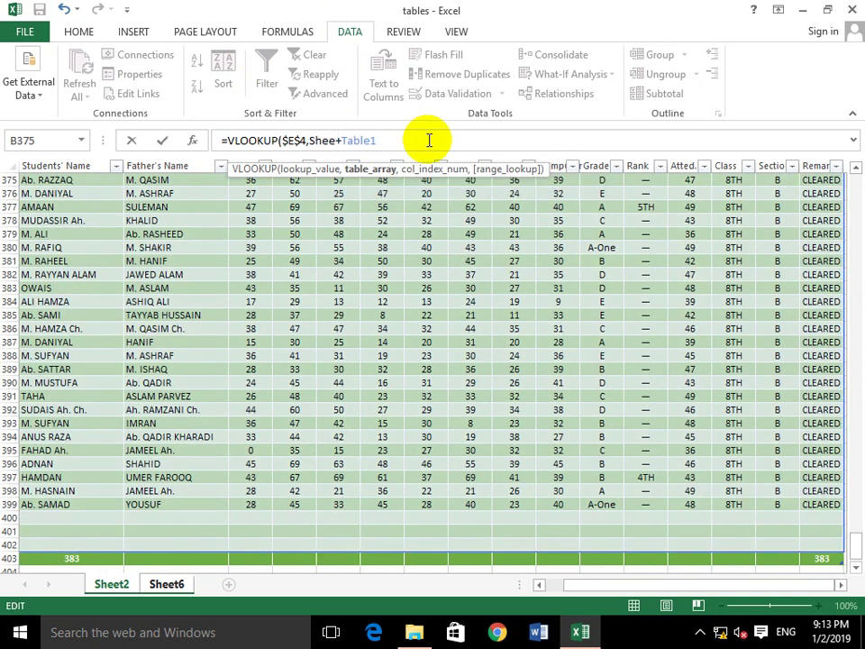
{"action": "key", "text": "Escape"}
{"action": "type", "text": "-"}
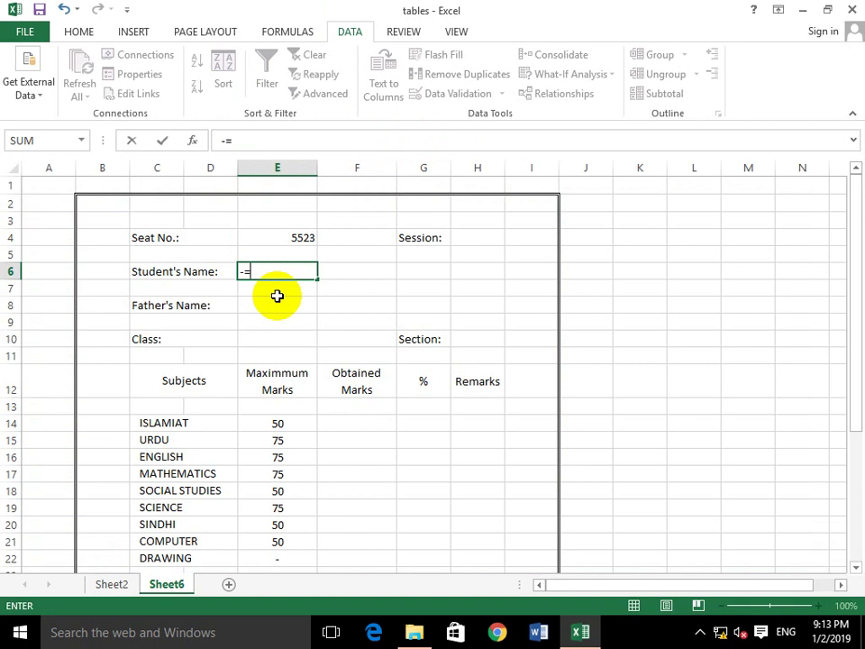
{"action": "type", "text": "=v"}
{"action": "key", "text": "BackSpace"}
{"action": "type", "text": "vl"}
{"action": "key", "text": "Tab"}
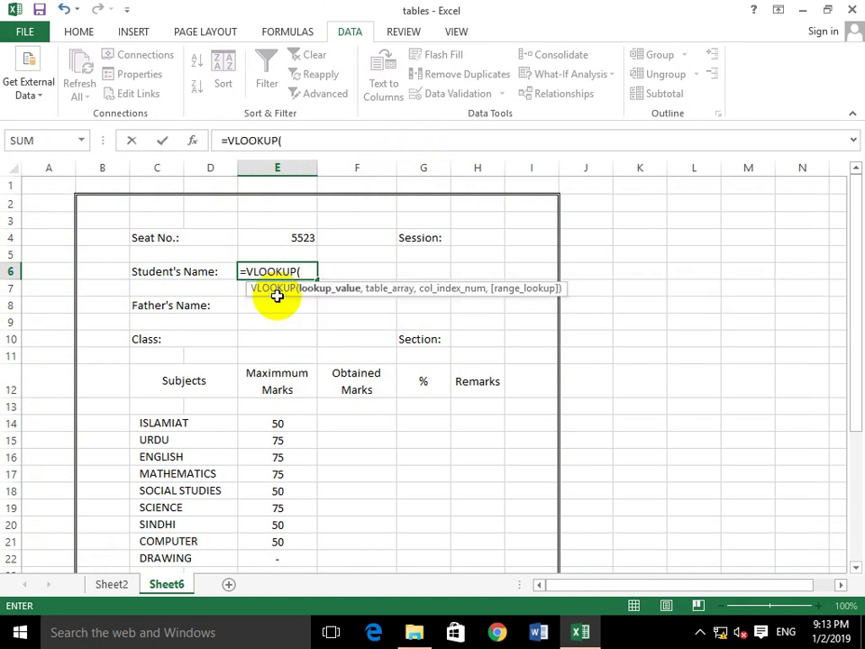
{"action": "left_click", "coordinate": [280, 236]}
{"action": "key", "text": "F4"}
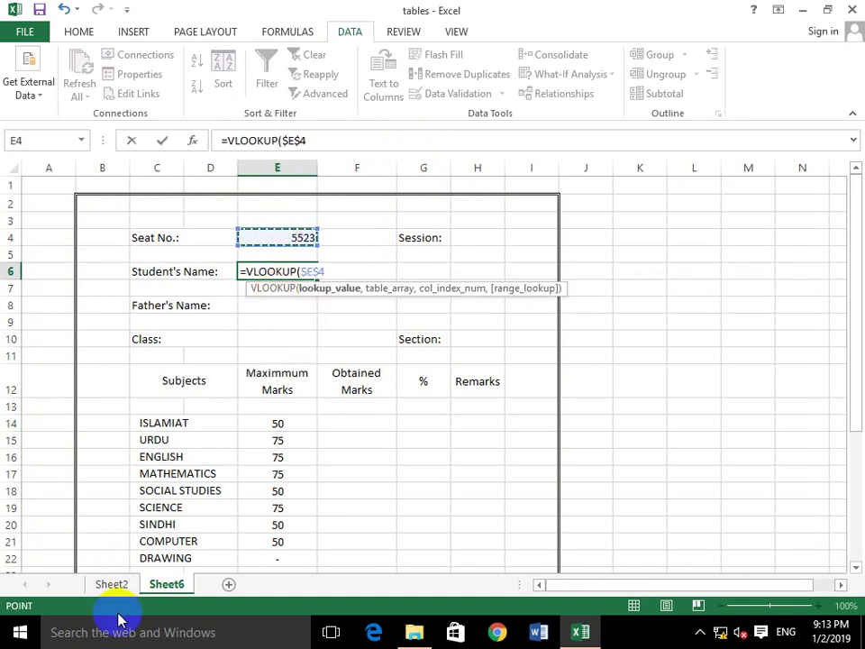
{"action": "left_click", "coordinate": [111, 585]}
{"action": "left_click_drag", "start_coordinate": [599, 584], "coordinate": [456, 591]}
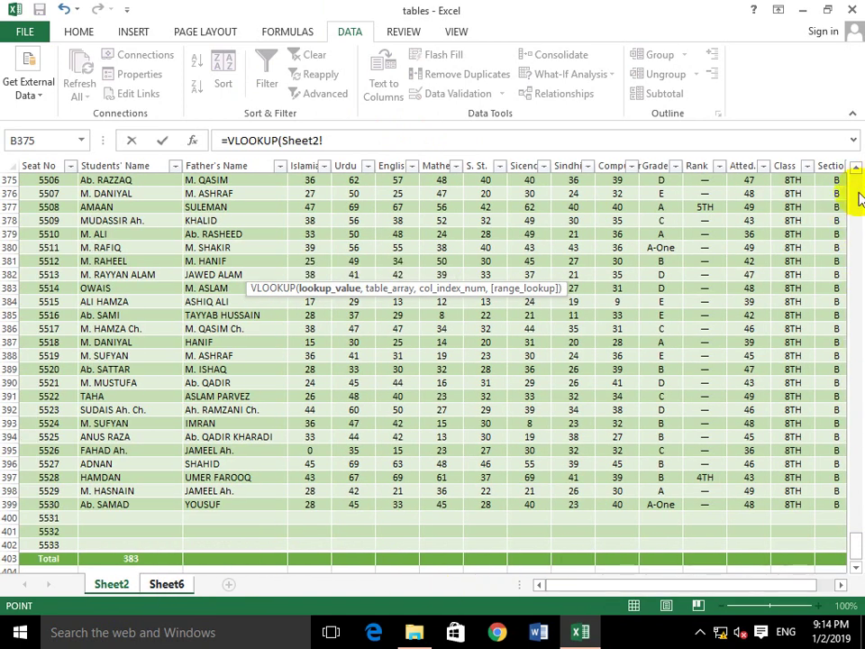
{"action": "left_click_drag", "start_coordinate": [855, 539], "coordinate": [858, 171]}
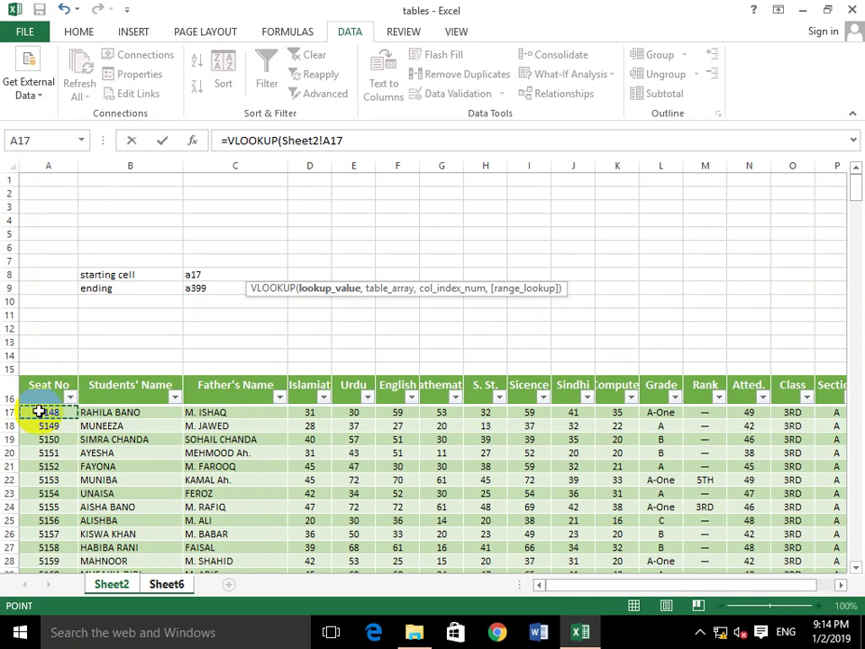
{"action": "key", "text": "ctrl+shift+Right"}
{"action": "key", "text": "ctrl+shift+Down"}
{"action": "key", "text": "shift+Up"}
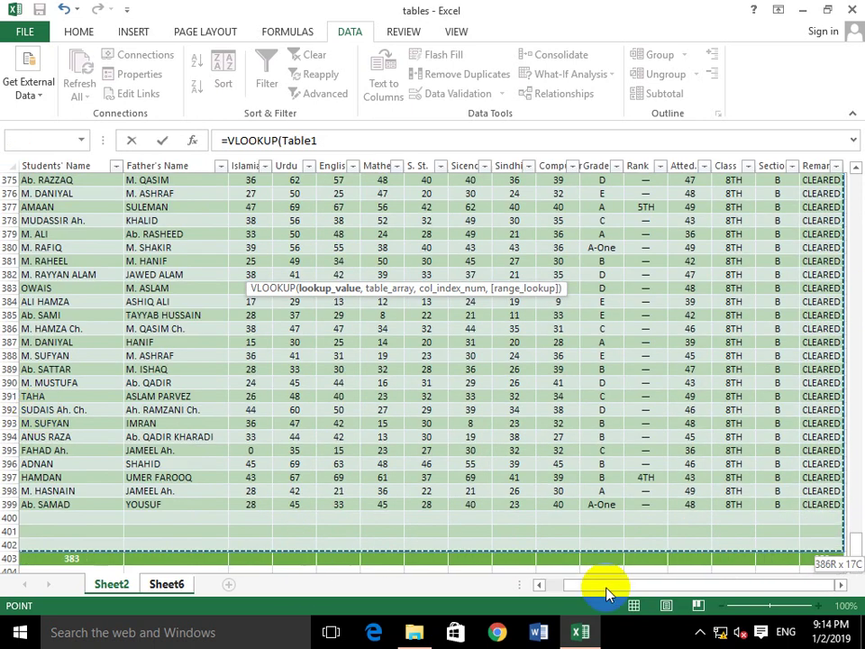
{"action": "left_click_drag", "start_coordinate": [607, 592], "coordinate": [553, 593]}
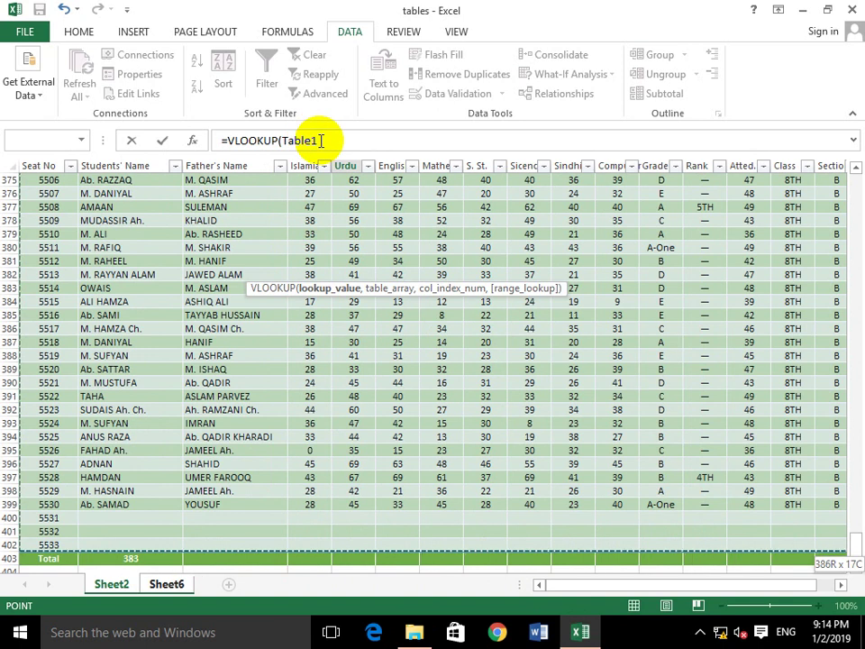
{"action": "key", "text": "Escape"}
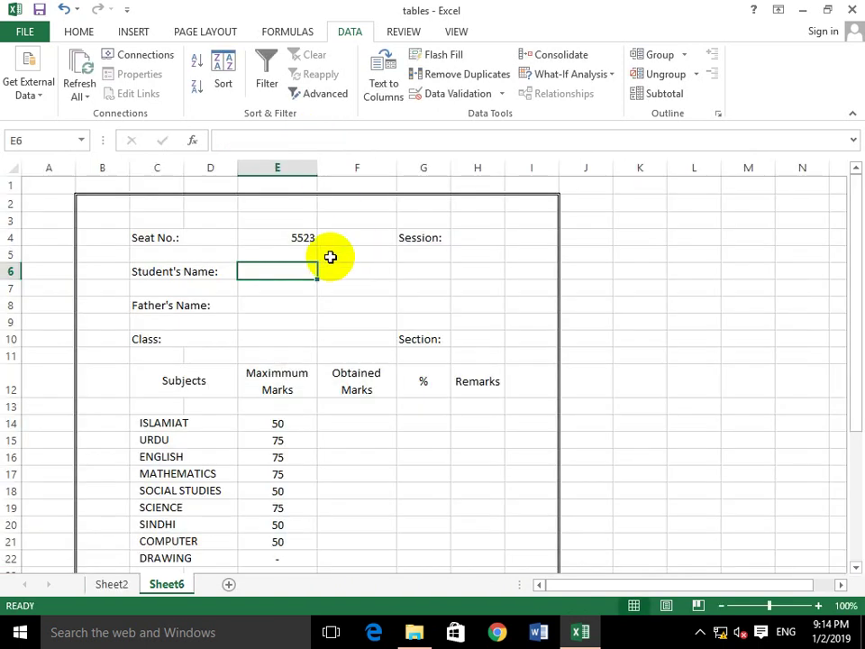
- Enter =VLOOKUP($E$4,Table1,2,FALSE) in the Student's Name cell
{"action": "type", "text": "=vlo"}
{"action": "key", "text": "Tab"}
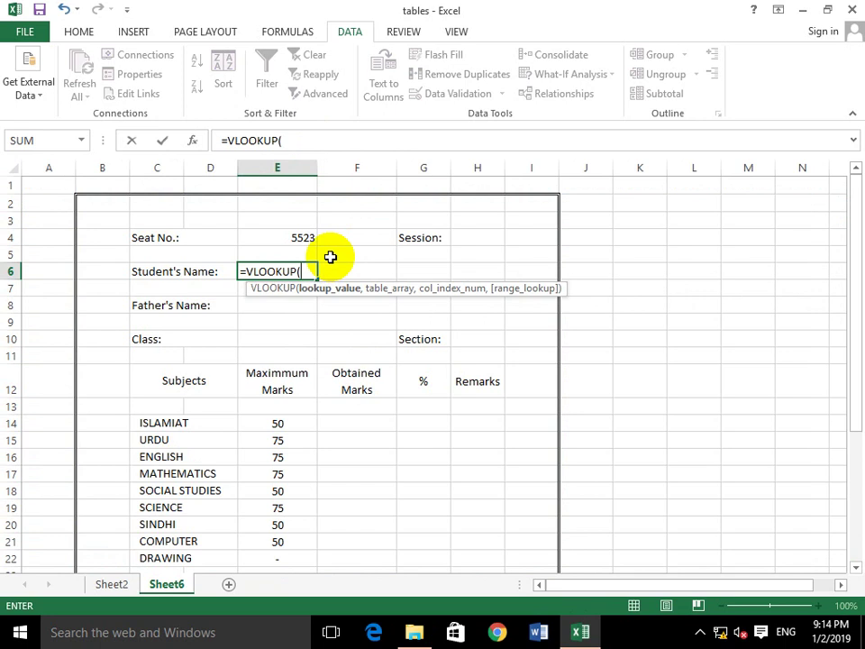
{"action": "left_click", "coordinate": [309, 237]}
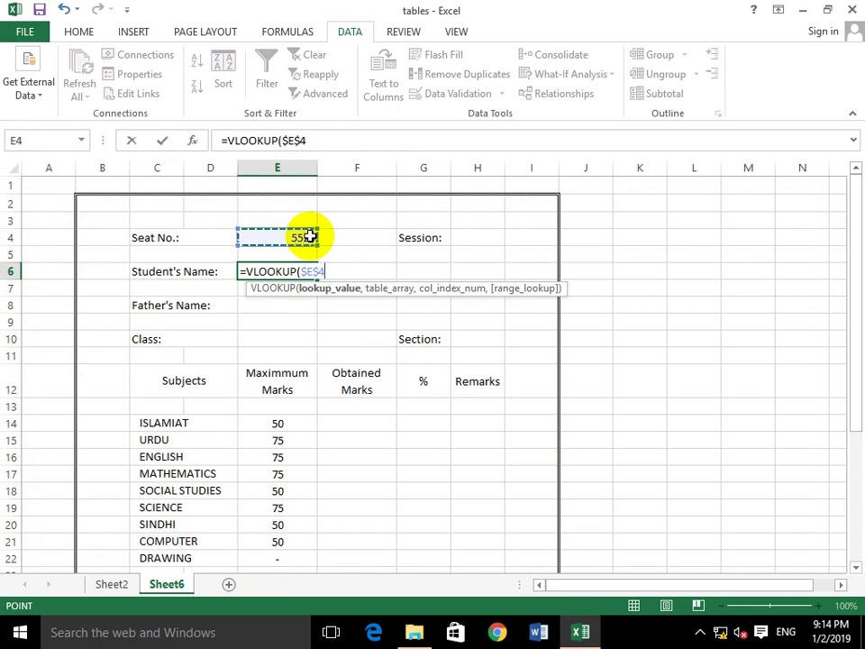
{"action": "type", "text": ",ta"}
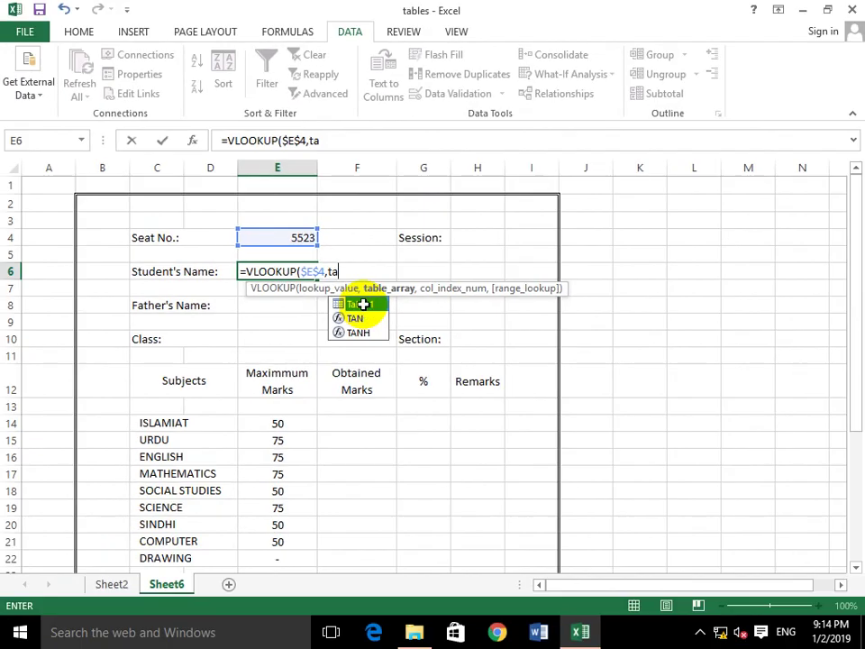
{"action": "double_click", "coordinate": [435, 305]}
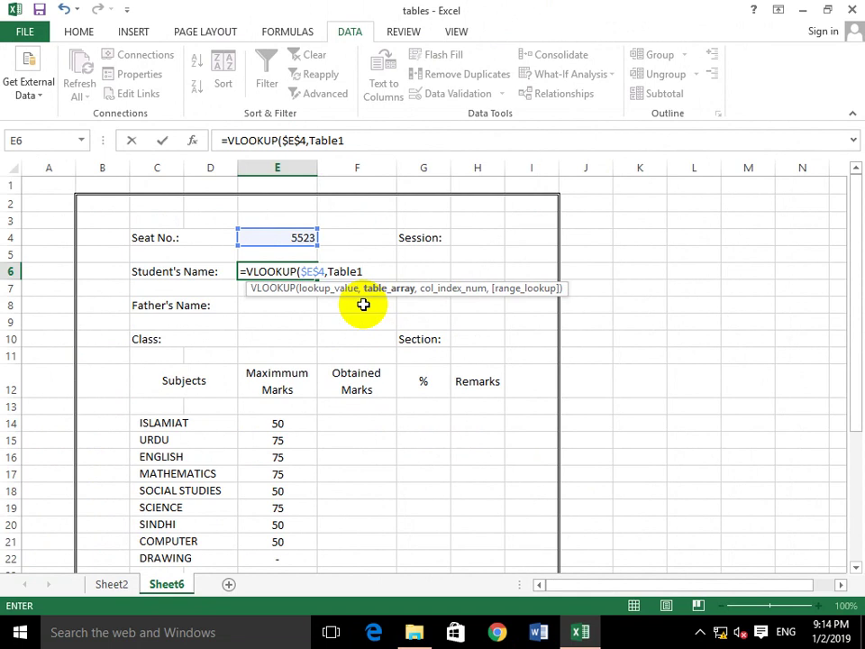
{"action": "type", "text": ",2"}
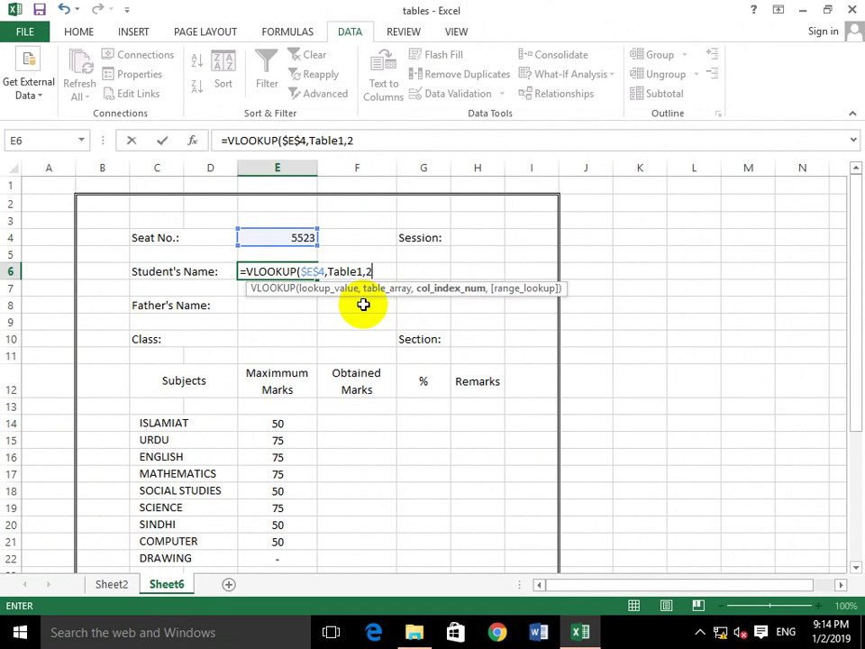
{"action": "type", "text": ","}
{"action": "key", "text": "Down"}
{"action": "key", "text": "Tab"}
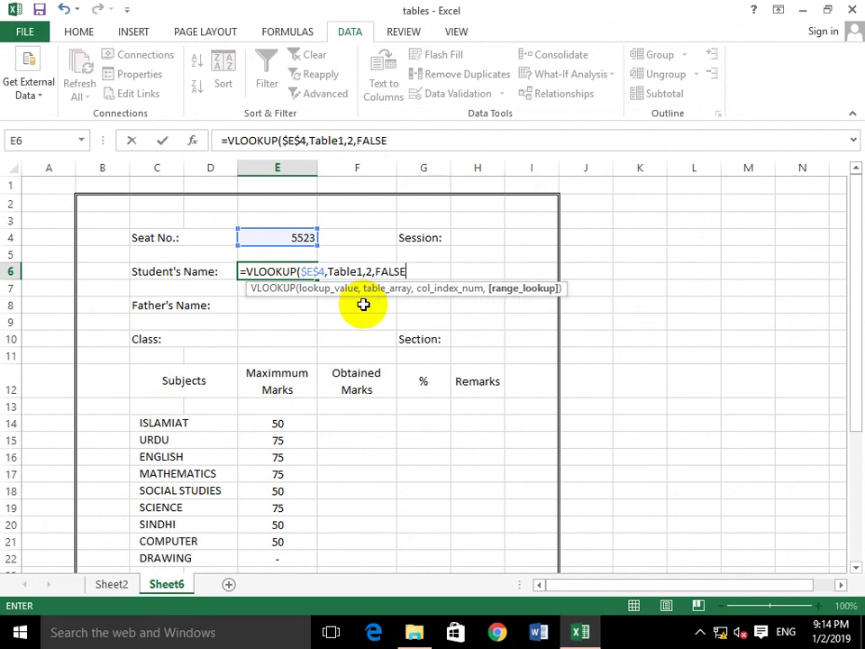
{"action": "key", "text": "Return"}
{"action": "left_click", "coordinate": [281, 273]}
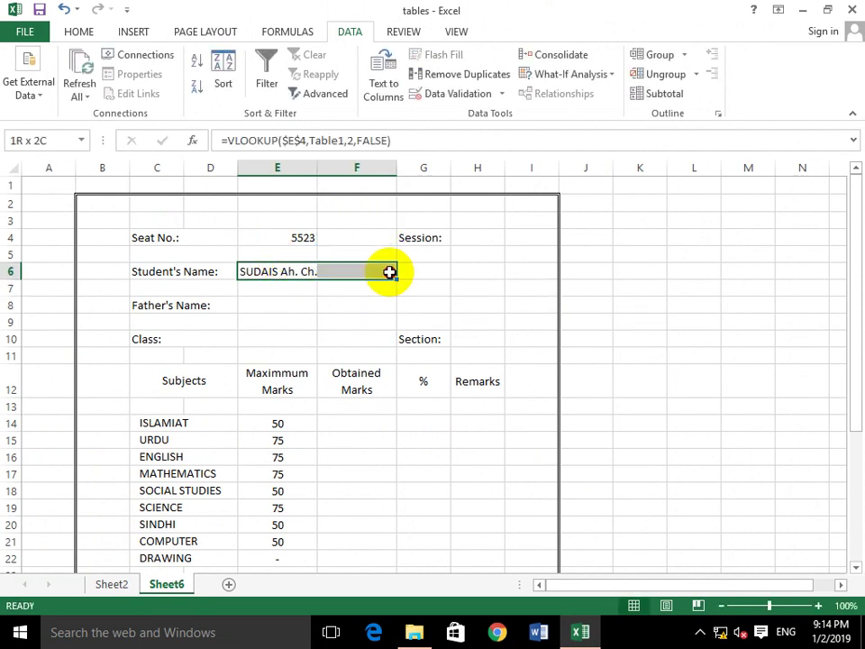
- Rewrite the Student's Name VLOOKUP using Table1 with FALSE for an exact match
{"action": "left_click", "coordinate": [306, 270]}
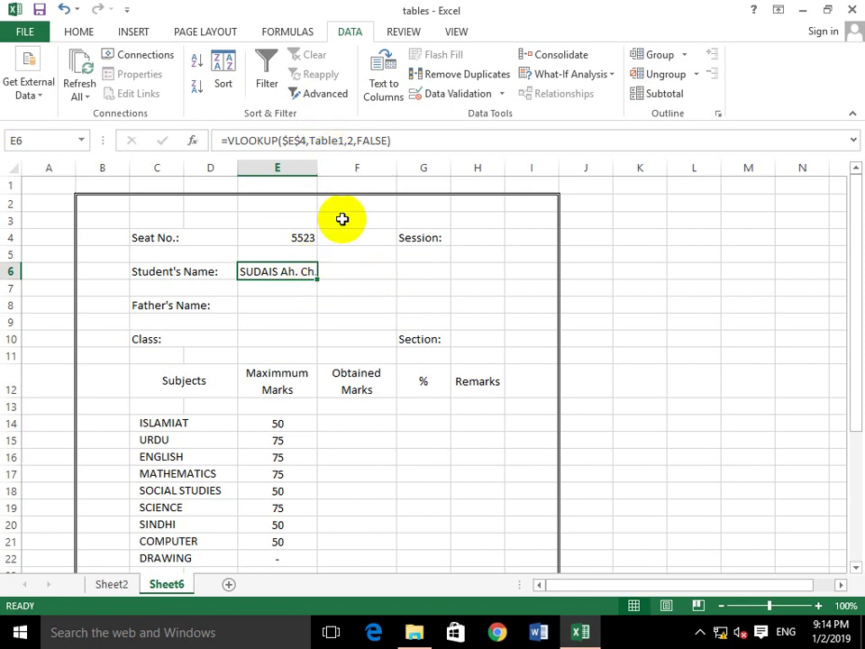
{"action": "type", "text": "=vlo"}
{"action": "key", "text": "Tab"}
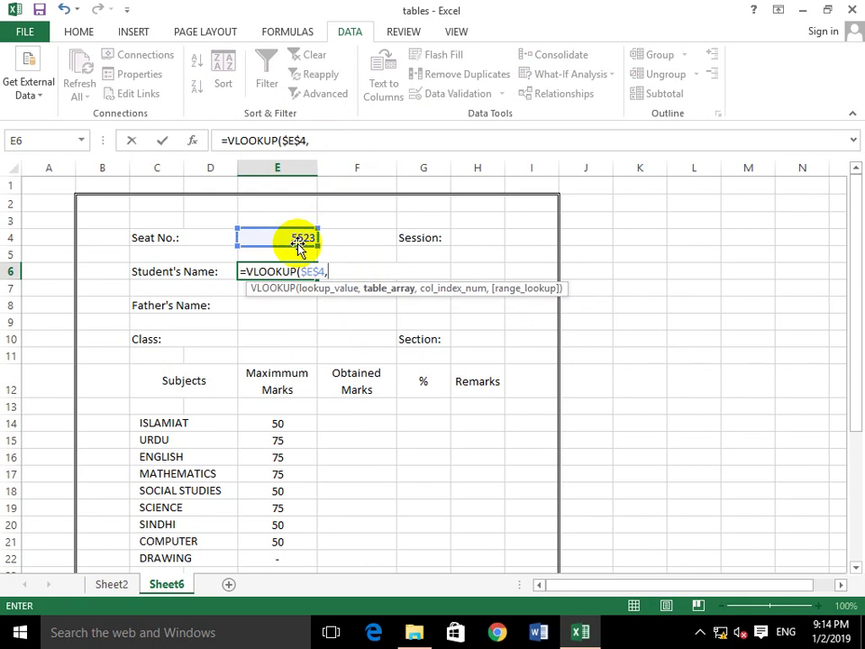
{"action": "type", "text": "ta"}
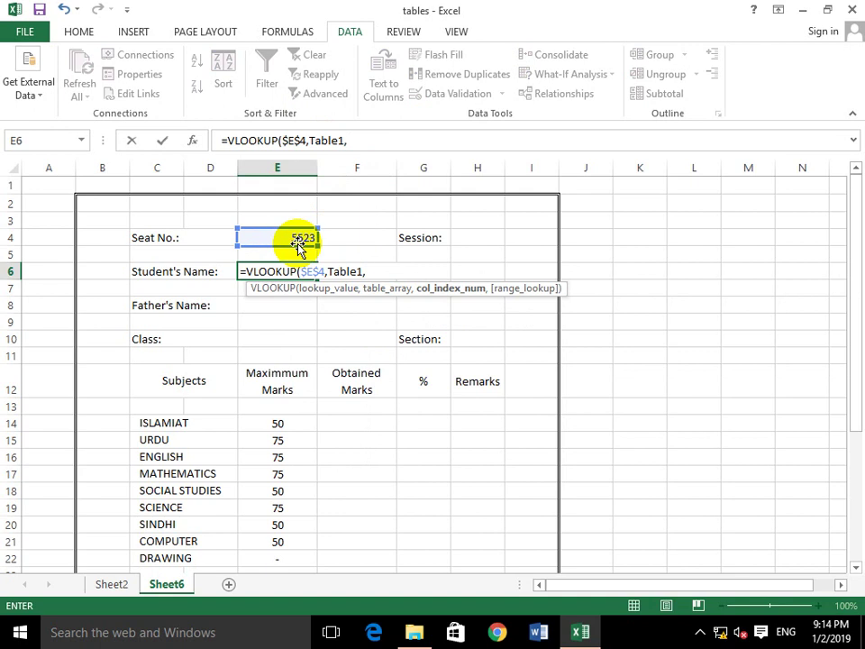
{"action": "type", "text": ",FALSE"}
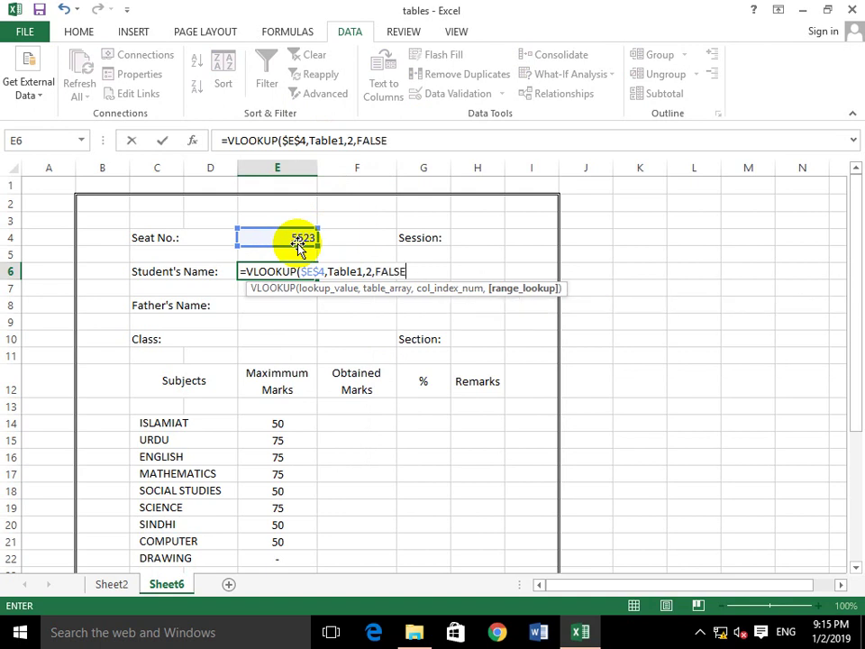
{"action": "key", "text": "Return"}
{"action": "left_click", "coordinate": [314, 270]}
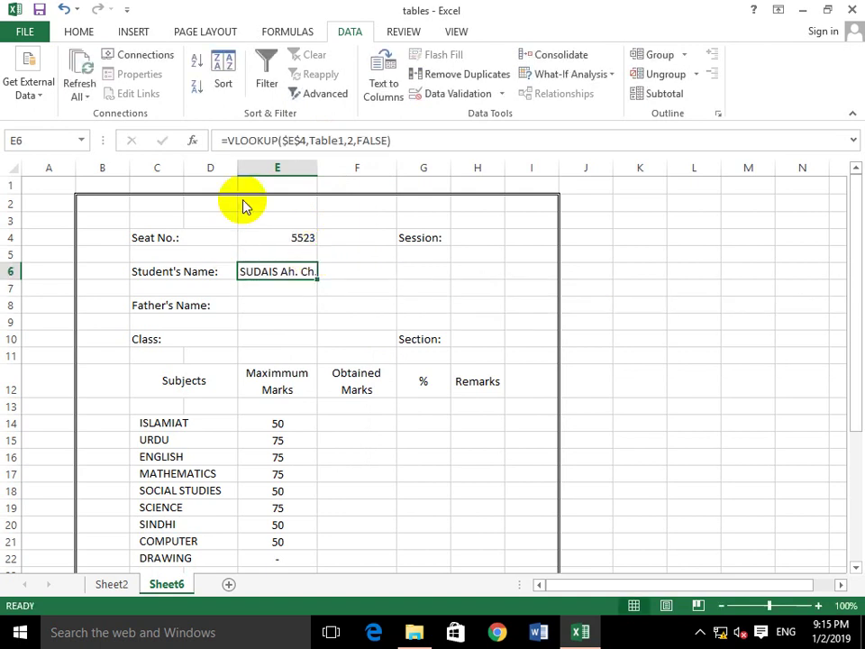
- Left-align the student's name across E6:G6
{"action": "left_click", "coordinate": [81, 29]}
{"action": "left_click", "coordinate": [329, 305]}
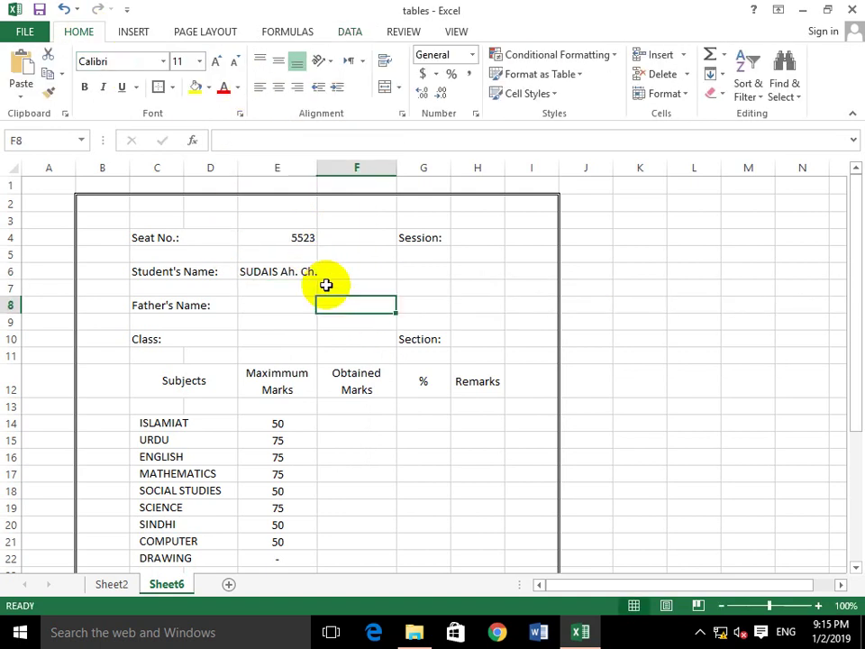
{"action": "left_click_drag", "start_coordinate": [309, 271], "coordinate": [409, 275]}
{"action": "left_click", "coordinate": [260, 87]}
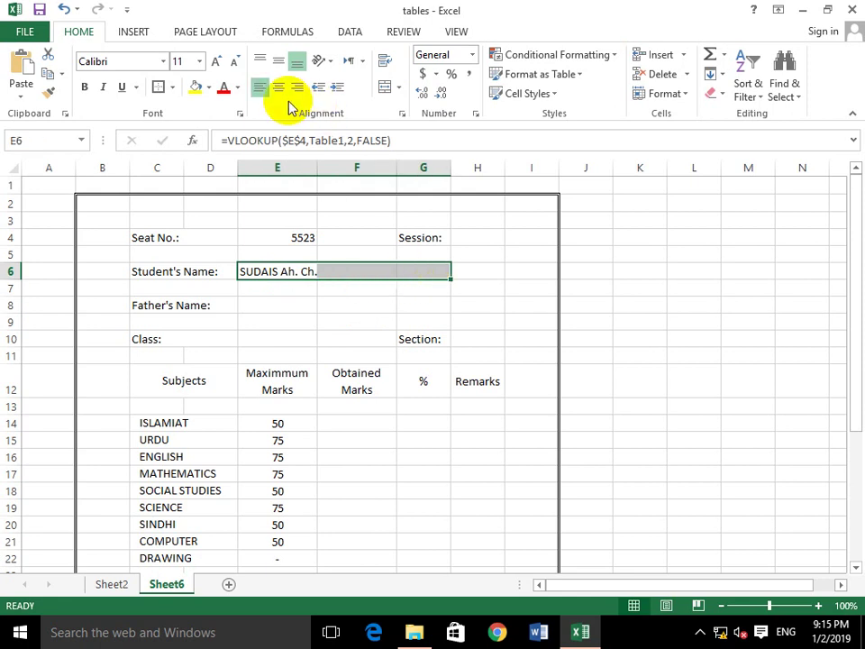
- Apply Merge Across to E6:G8 so each name row spans columns E to G
{"action": "left_click", "coordinate": [272, 277]}
{"action": "left_click_drag", "start_coordinate": [271, 277], "coordinate": [421, 303]}
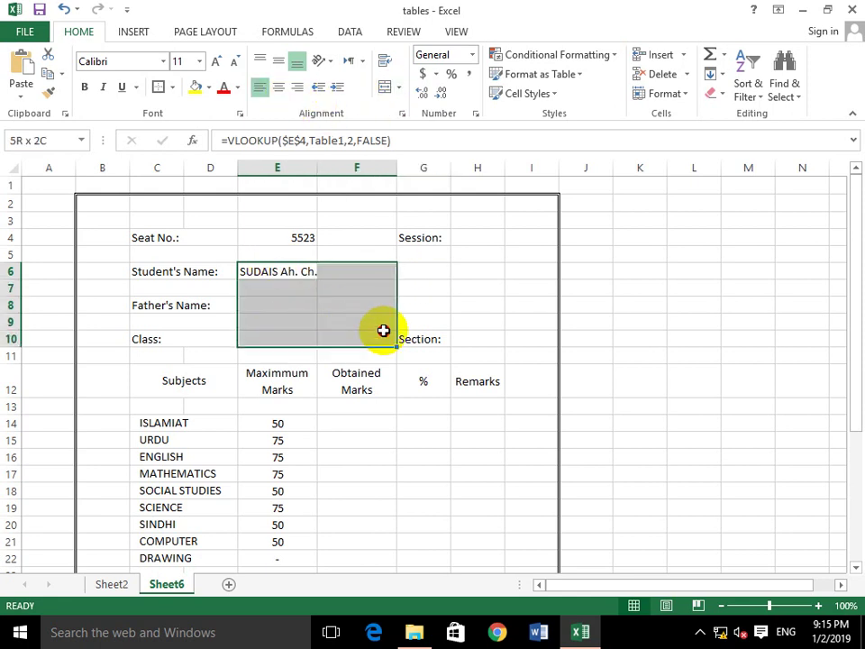
{"action": "left_click", "coordinate": [402, 97]}
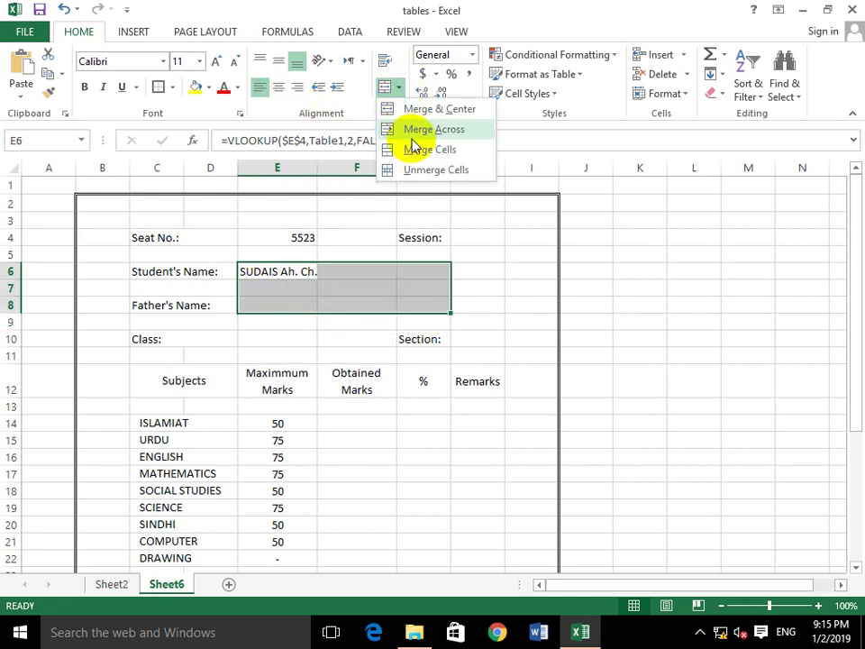
{"action": "left_click", "coordinate": [416, 129]}
{"action": "left_click", "coordinate": [379, 272]}
{"action": "left_click", "coordinate": [287, 306]}
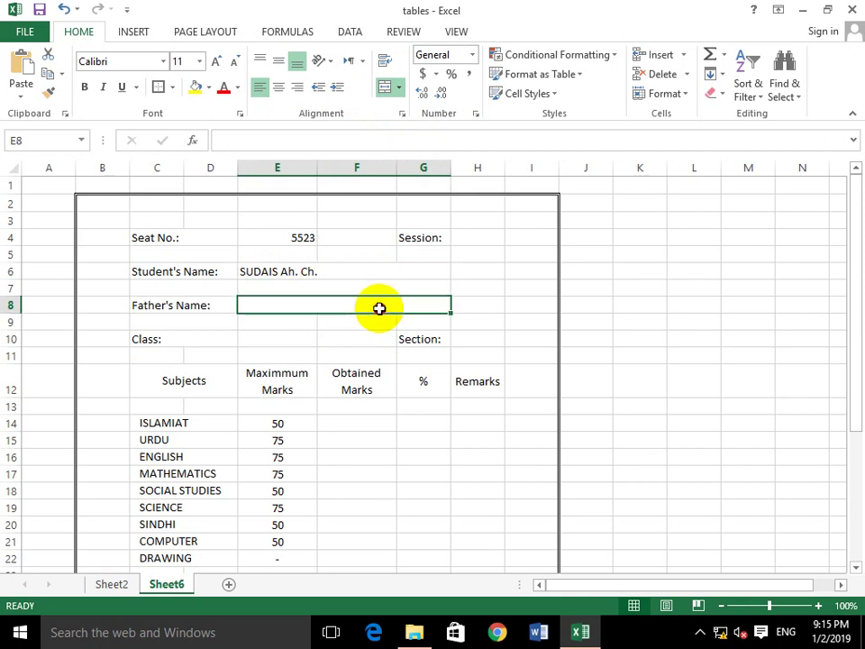
{"action": "left_click", "coordinate": [332, 270]}
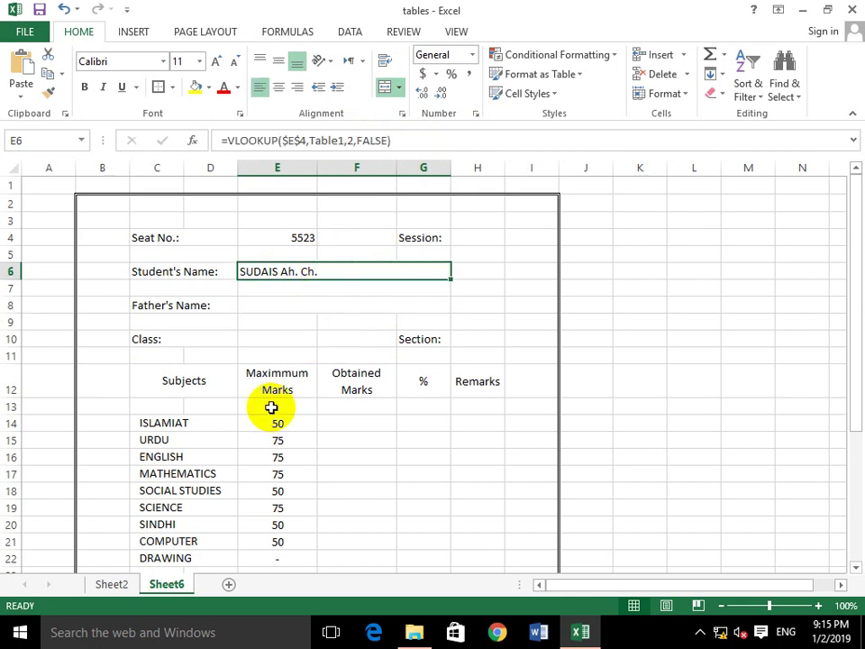
- Copy the name lookup into Father's Name and change its column index to 3
{"action": "left_click", "coordinate": [258, 303]}
{"action": "left_click", "coordinate": [270, 289]}
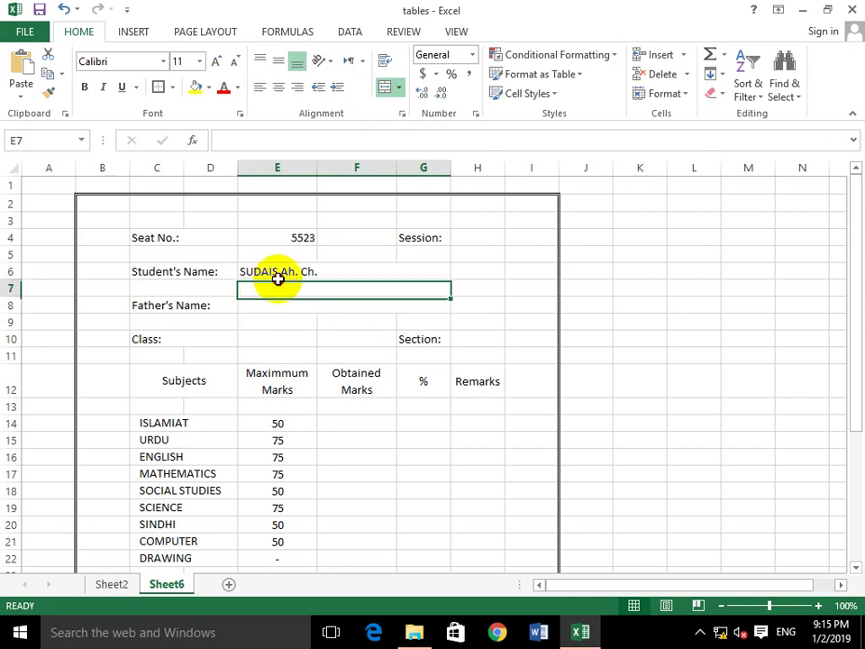
{"action": "left_click", "coordinate": [286, 271]}
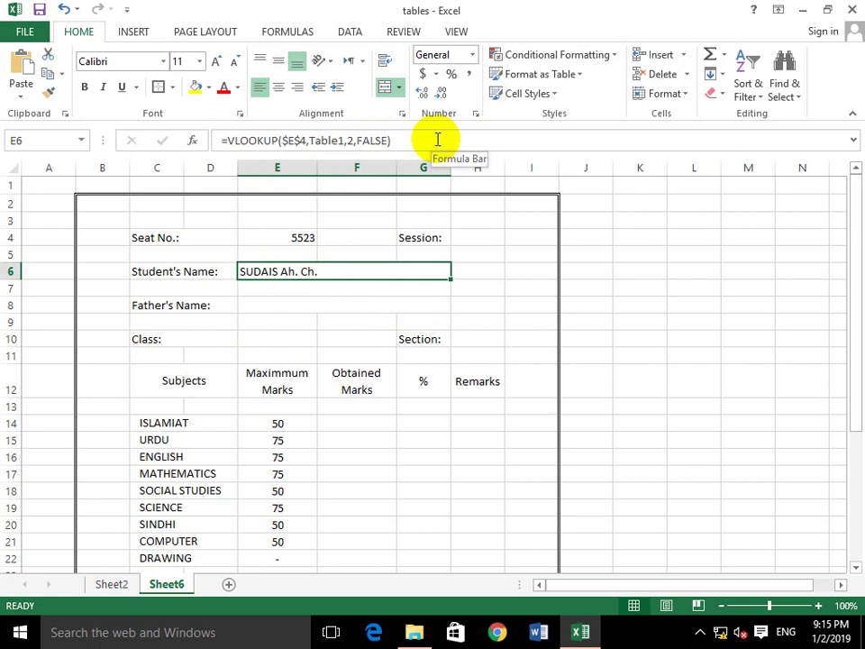
{"action": "key", "text": "ctrl+c"}
{"action": "key", "text": "Down"}
{"action": "key", "text": "ctrl+v"}
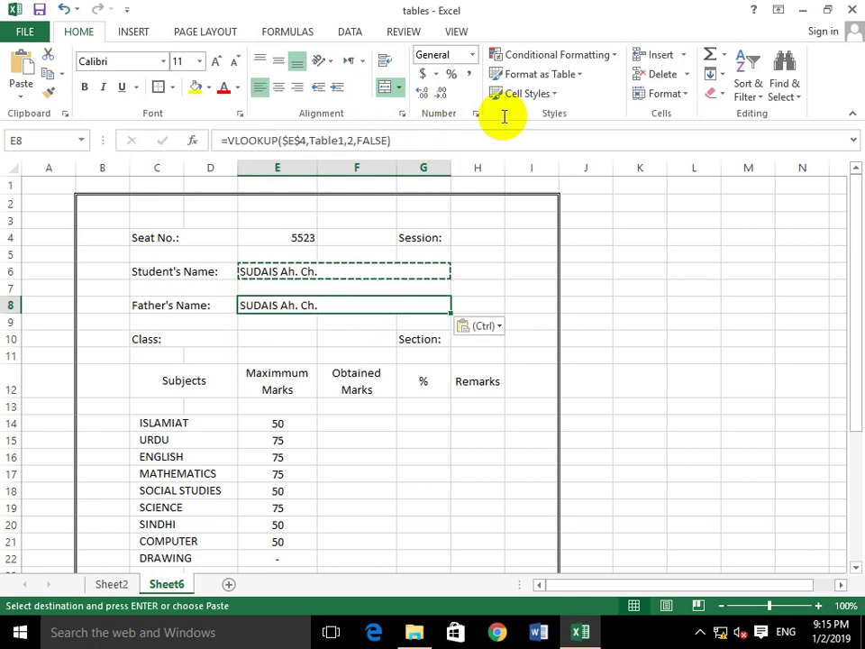
{"action": "left_click", "coordinate": [351, 140]}
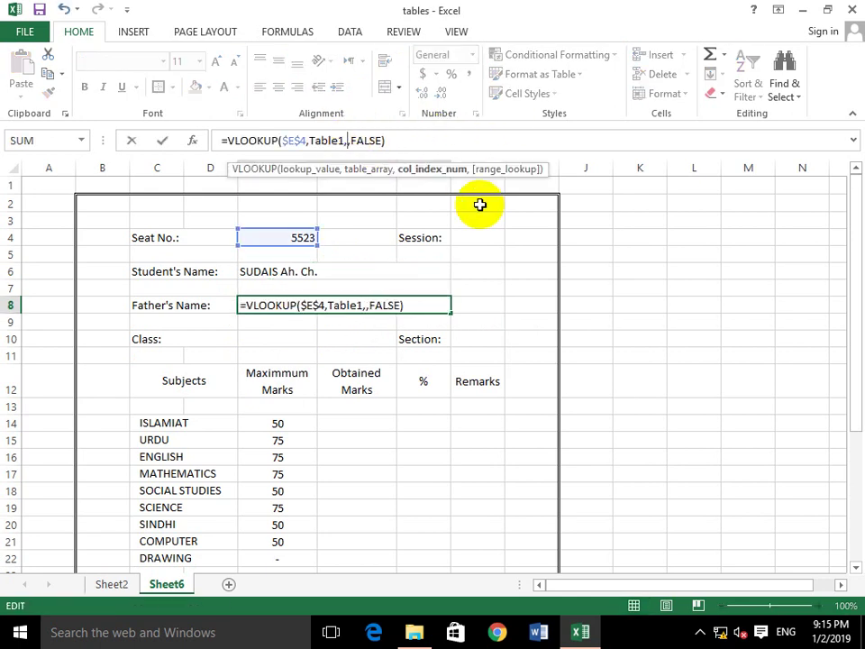
{"action": "type", "text": "3"}
{"action": "key", "text": "Return"}
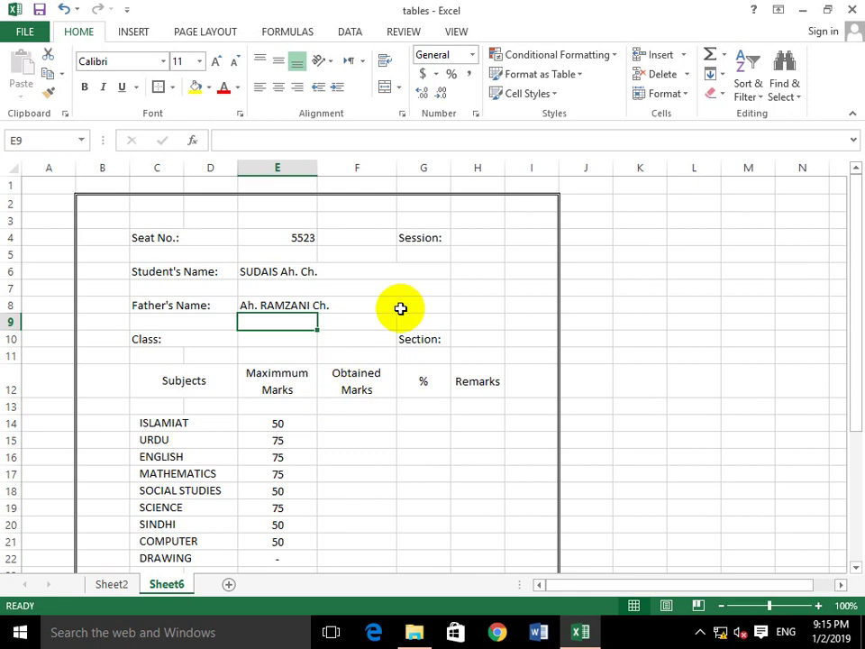
- Paste the name lookup into Obtained Marks F14:F21, then clear the F:H marks cells again
{"action": "left_click", "coordinate": [291, 270]}
{"action": "key", "text": "ctrl+c"}
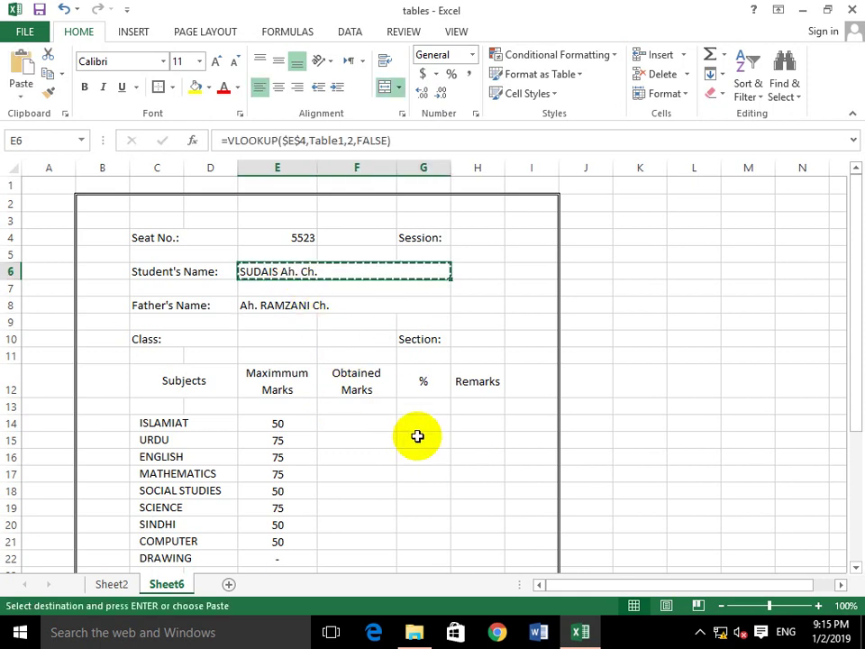
{"action": "left_click_drag", "start_coordinate": [363, 425], "coordinate": [384, 540]}
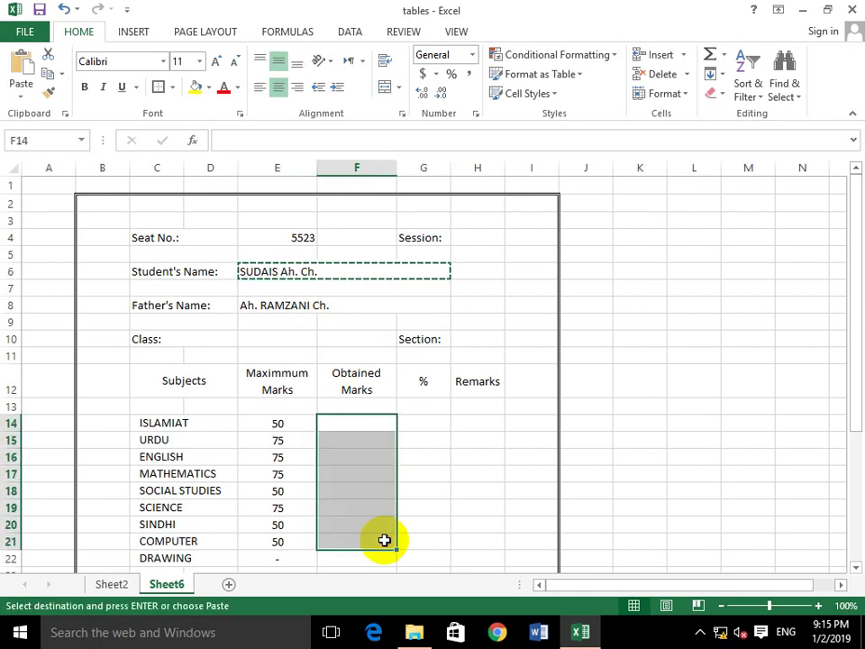
{"action": "key", "text": "ctrl+v"}
{"action": "left_click_drag", "start_coordinate": [384, 426], "coordinate": [477, 424]}
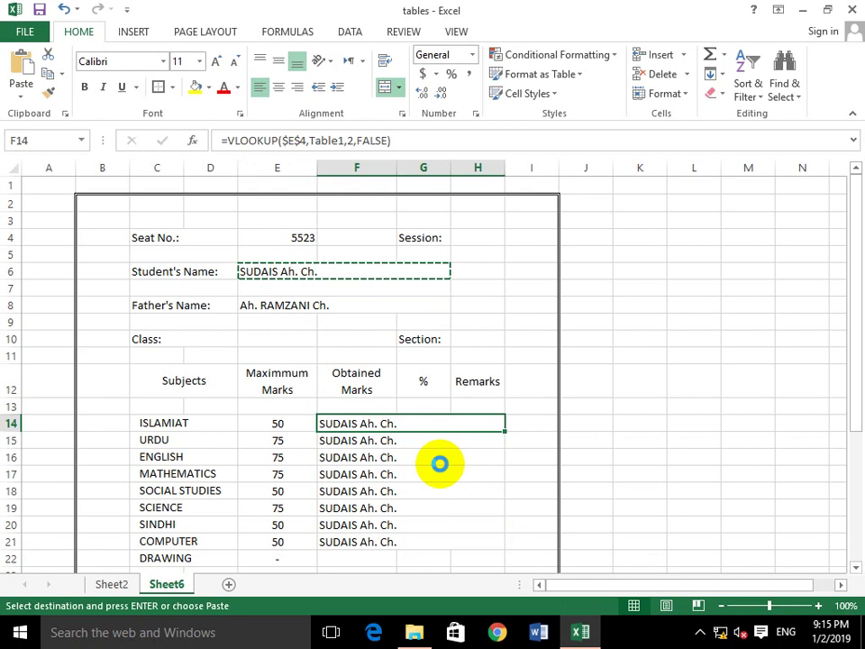
{"action": "key", "text": "ctrl+shift+Down"}
{"action": "key", "text": "Delete"}
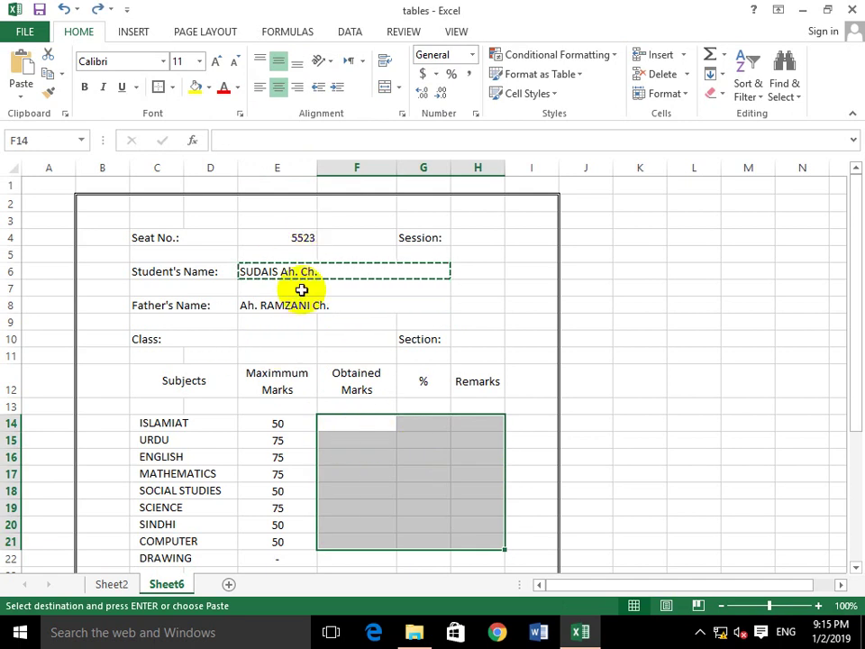
{"action": "left_click", "coordinate": [338, 267]}
{"action": "left_click_drag", "start_coordinate": [393, 141], "coordinate": [158, 143]}
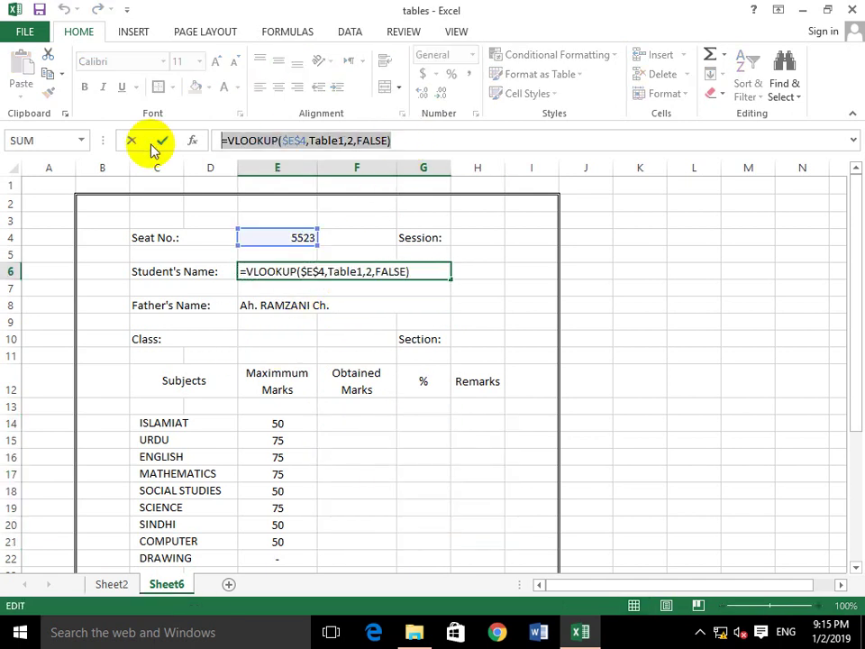
{"action": "key", "text": "Escape"}
- Fill the Obtained Marks cells from ISLAMIAT down to COMPUTER with the lookup formula, then view Sheet2
{"action": "left_click", "coordinate": [372, 410]}
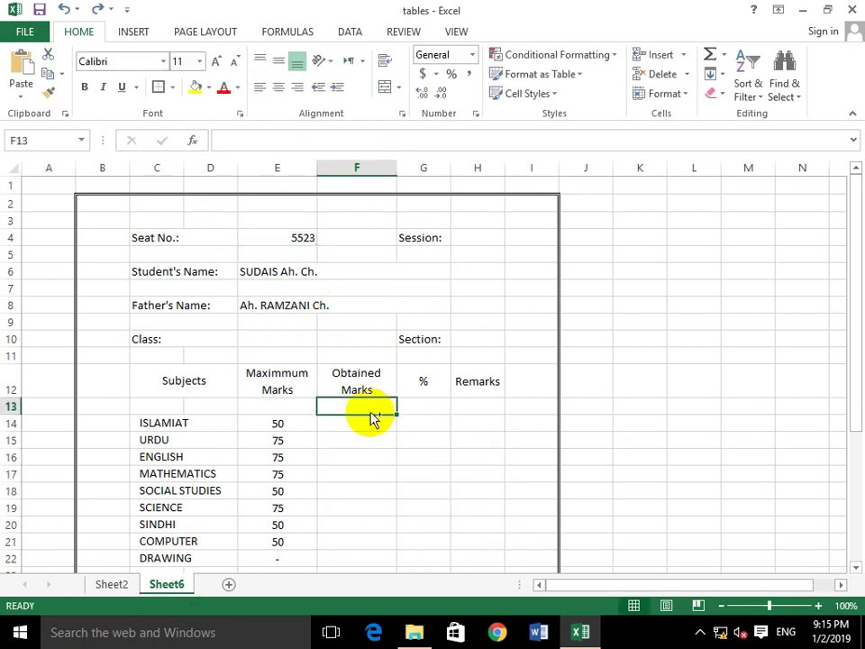
{"action": "left_click", "coordinate": [364, 425]}
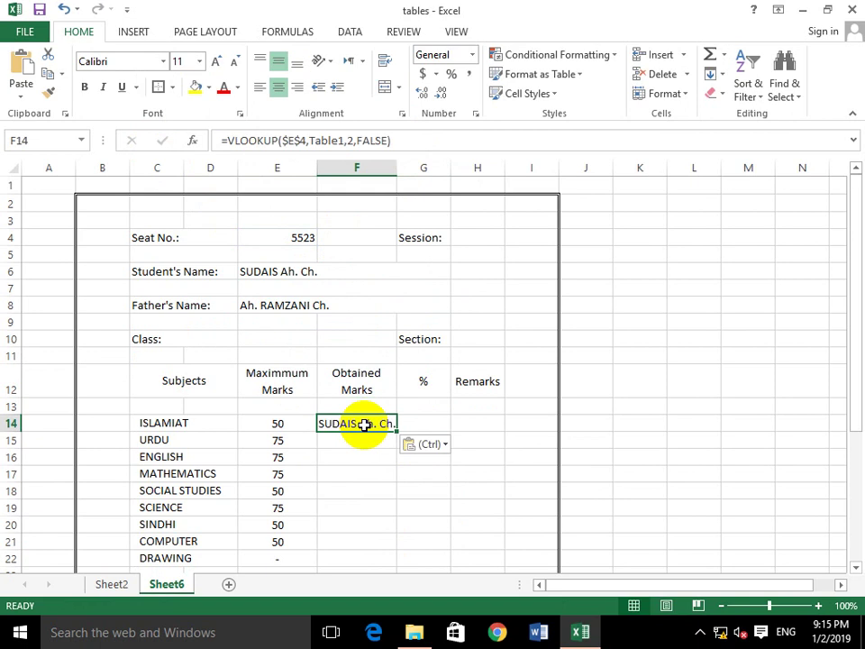
{"action": "key", "text": "Down"}
{"action": "key", "text": "shift+Down"}
{"action": "key", "text": "shift+Down"}
{"action": "key", "text": "shift+Down"}
{"action": "key", "text": "shift+Down"}
{"action": "key", "text": "shift+Down"}
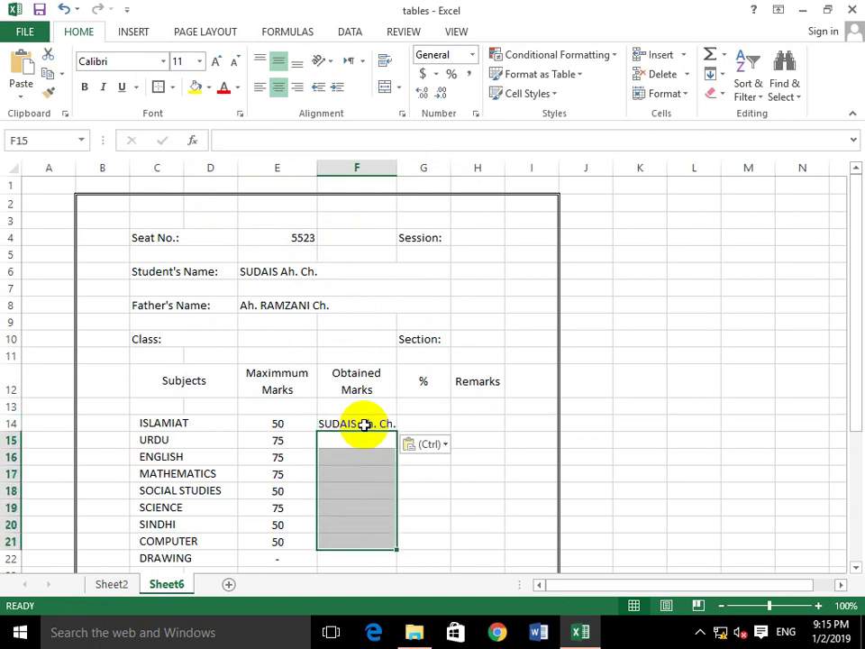
{"action": "key", "text": "ctrl+v"}
{"action": "key", "text": "Escape"}
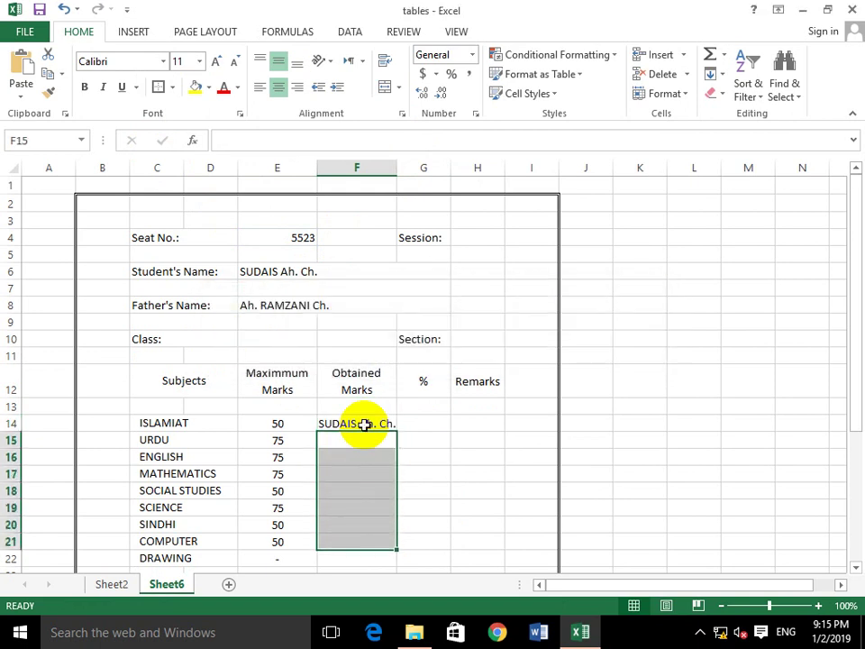
{"action": "left_click", "coordinate": [364, 425]}
{"action": "key", "text": "ctrl+c"}
{"action": "key", "text": "Down"}
{"action": "key", "text": "shift+Down"}
{"action": "key", "text": "shift+Down"}
{"action": "key", "text": "shift+Down"}
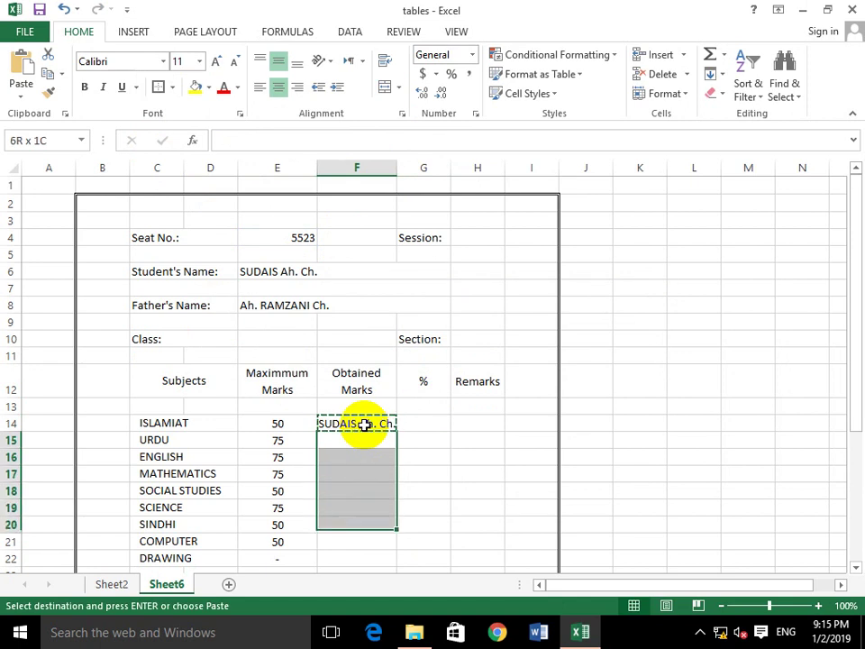
{"action": "key", "text": "shift+Down"}
{"action": "key", "text": "ctrl+v"}
{"action": "left_click", "coordinate": [367, 421]}
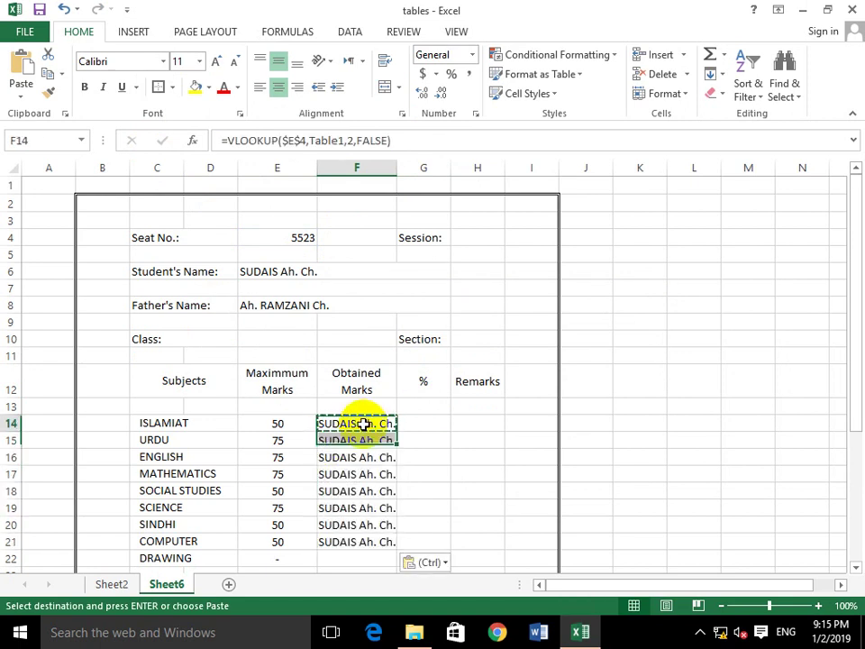
{"action": "left_click", "coordinate": [112, 584]}
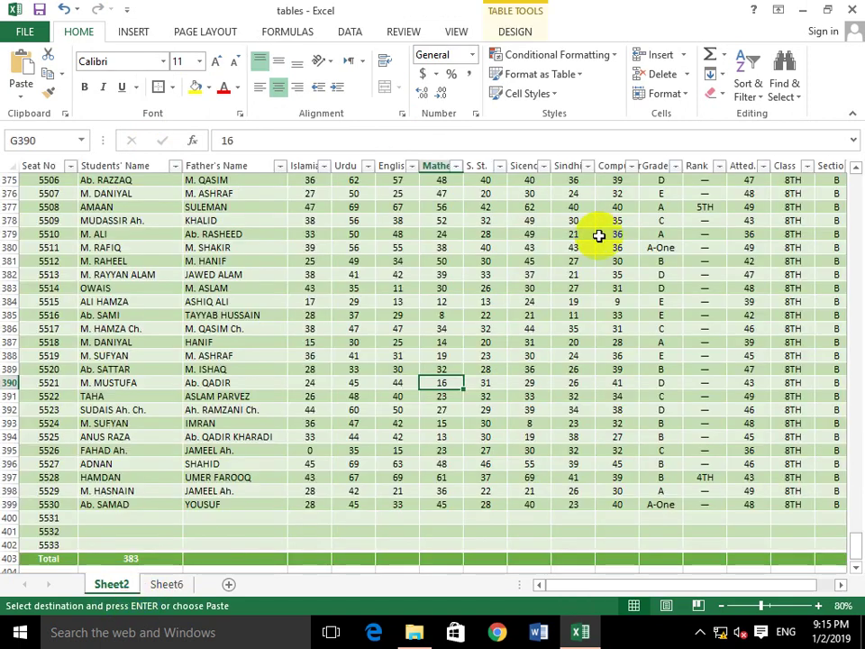
- Scroll Sheet2 to the top and select D14 above the Islamiat header
{"action": "left_click", "coordinate": [855, 191]}
{"action": "left_click_drag", "start_coordinate": [856, 191], "coordinate": [855, 176]}
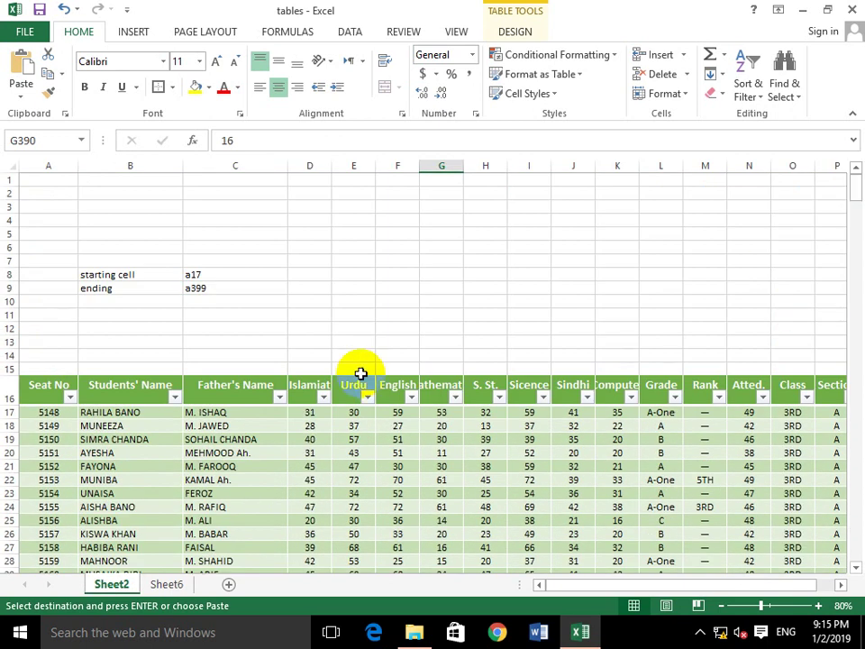
{"action": "left_click", "coordinate": [329, 361]}
{"action": "left_click", "coordinate": [72, 360]}
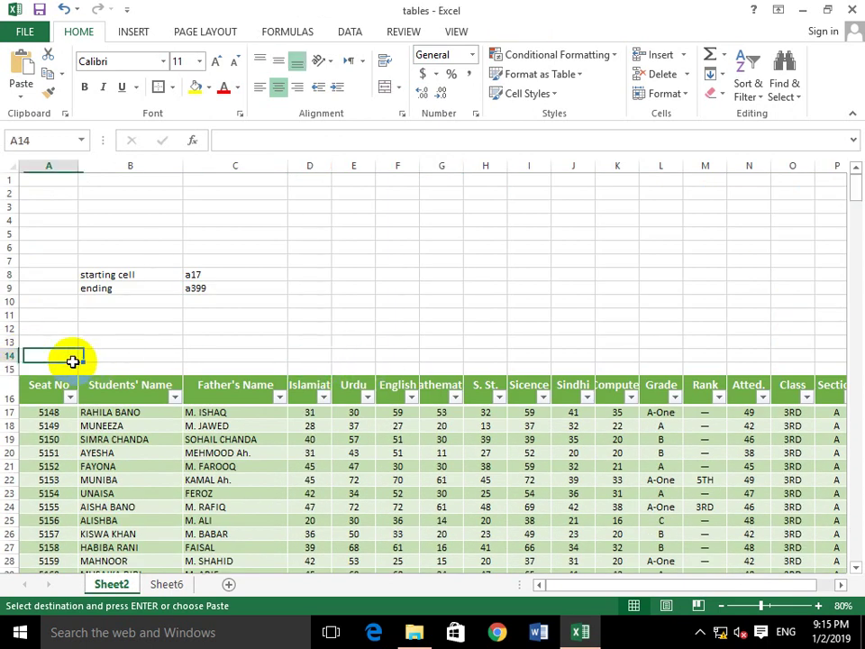
{"action": "left_click", "coordinate": [130, 359]}
{"action": "left_click", "coordinate": [235, 359]}
{"action": "left_click", "coordinate": [309, 359]}
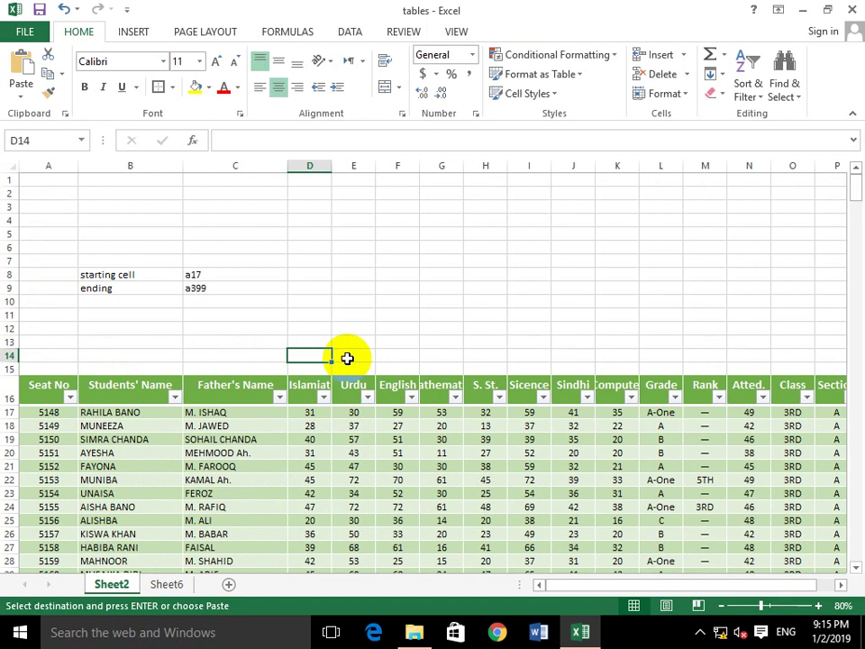
{"action": "type", "text": "4"}
- Enter column numbers 4 through 13 across D14:M14, then return to Sheet6
{"action": "key", "text": "Tab"}
{"action": "type", "text": "56"}
{"action": "key", "text": "Tab"}
{"action": "type", "text": "56"}
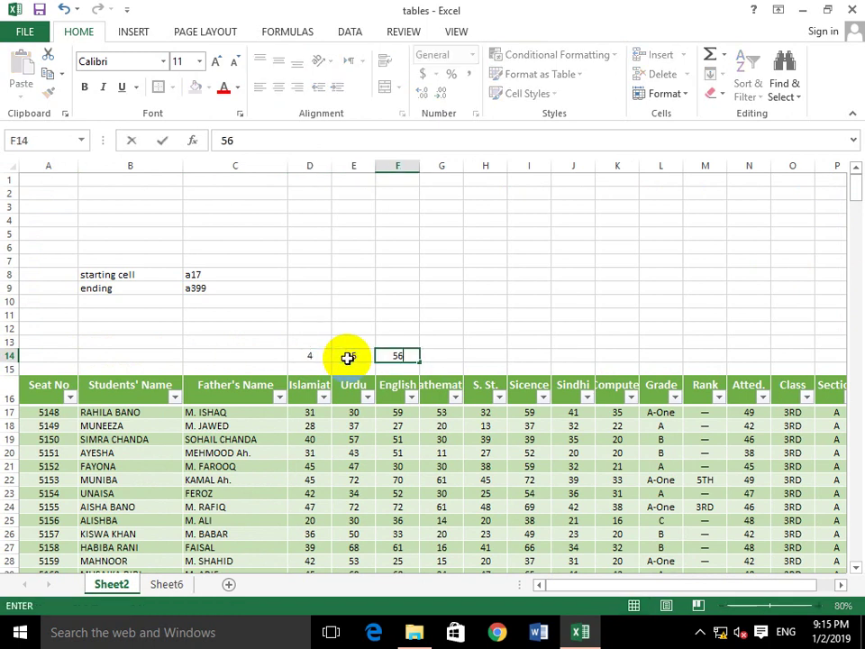
{"action": "key", "text": "Tab"}
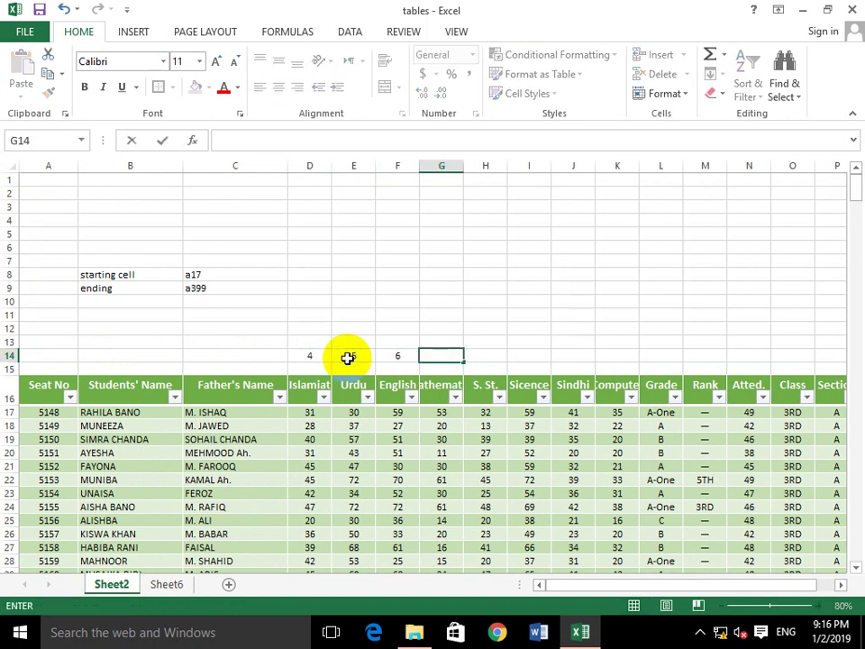
{"action": "type", "text": "7"}
{"action": "key", "text": "Tab"}
{"action": "type", "text": "8"}
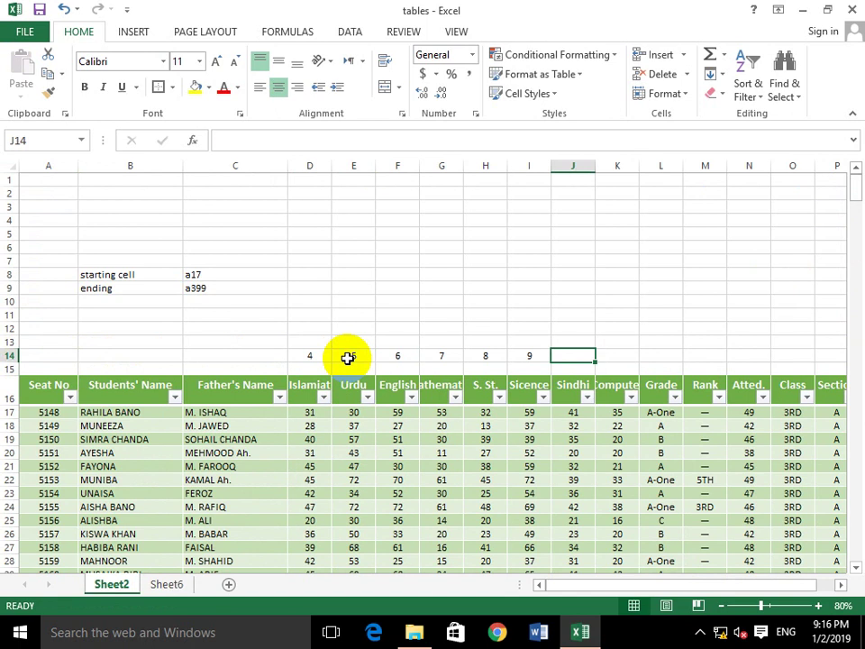
{"action": "type", "text": "10"}
{"action": "type", "text": "11"}
{"action": "key", "text": "Tab"}
{"action": "type", "text": "1"}
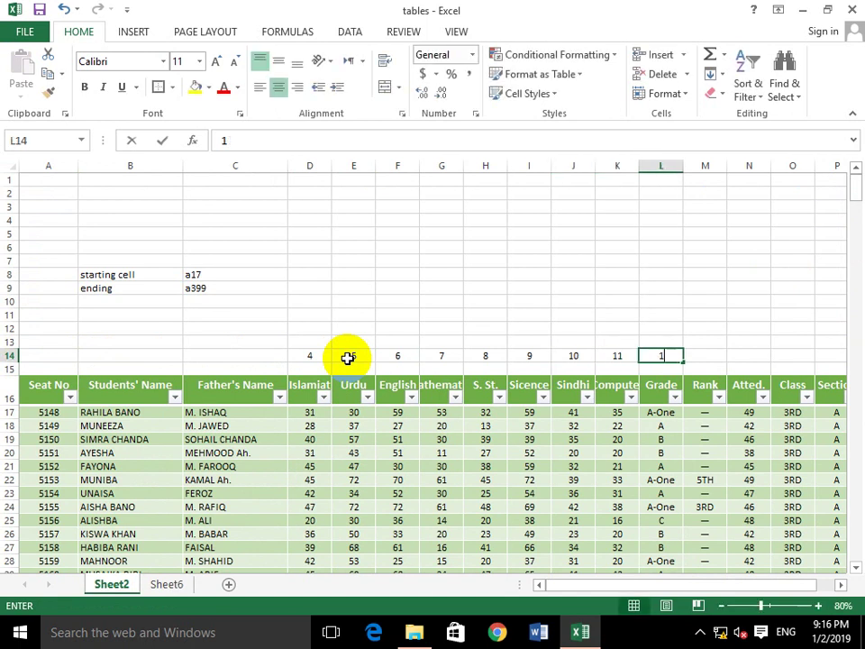
{"action": "type", "text": "2"}
{"action": "key", "text": "Tab"}
{"action": "type", "text": "1"}
{"action": "key", "text": "Return"}
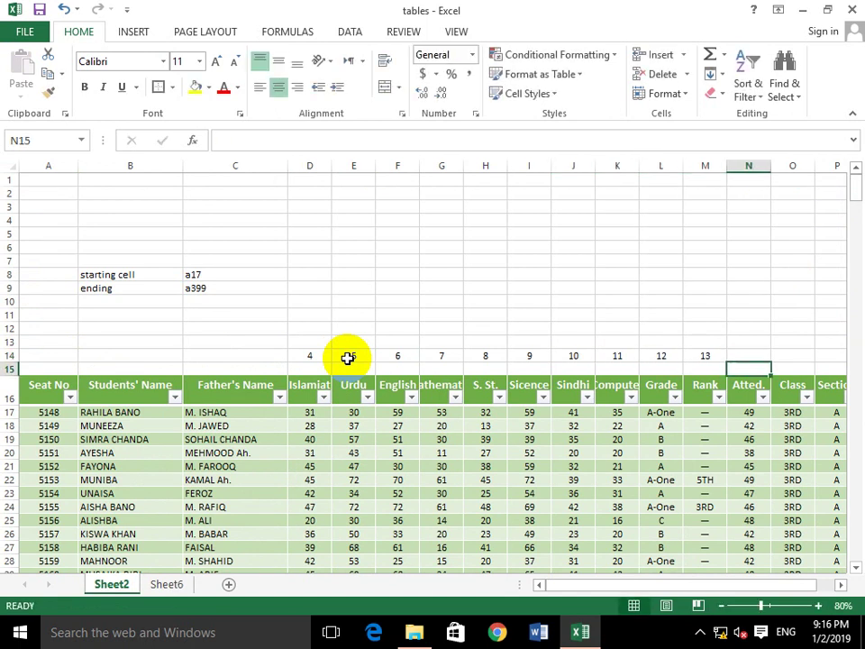
{"action": "left_click", "coordinate": [167, 584]}
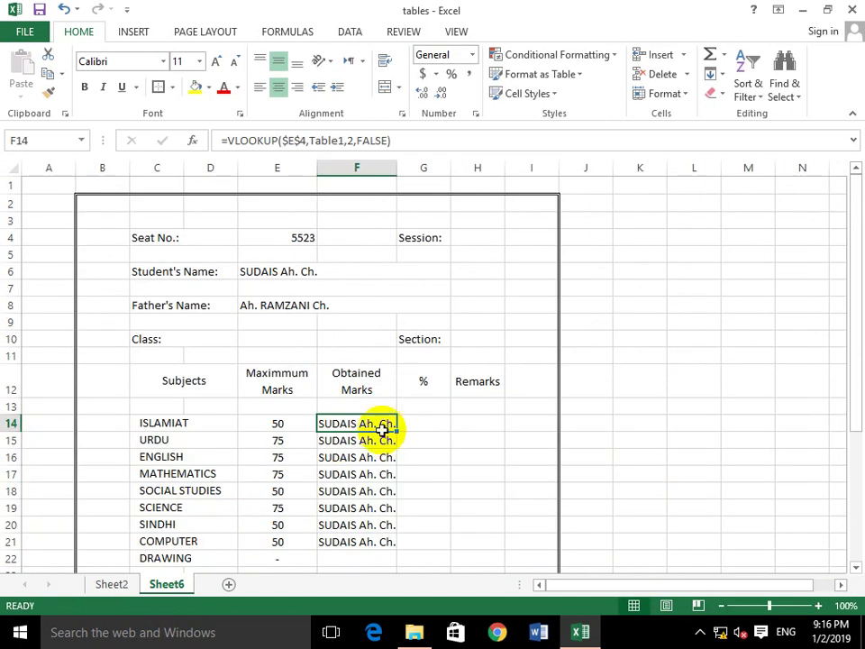
- After checking Sheet2's column numbers, point the ISLAMIAT marks VLOOKUP to column 4 (44)
{"action": "left_click", "coordinate": [115, 583]}
{"action": "left_click", "coordinate": [313, 354]}
{"action": "left_click", "coordinate": [167, 584]}
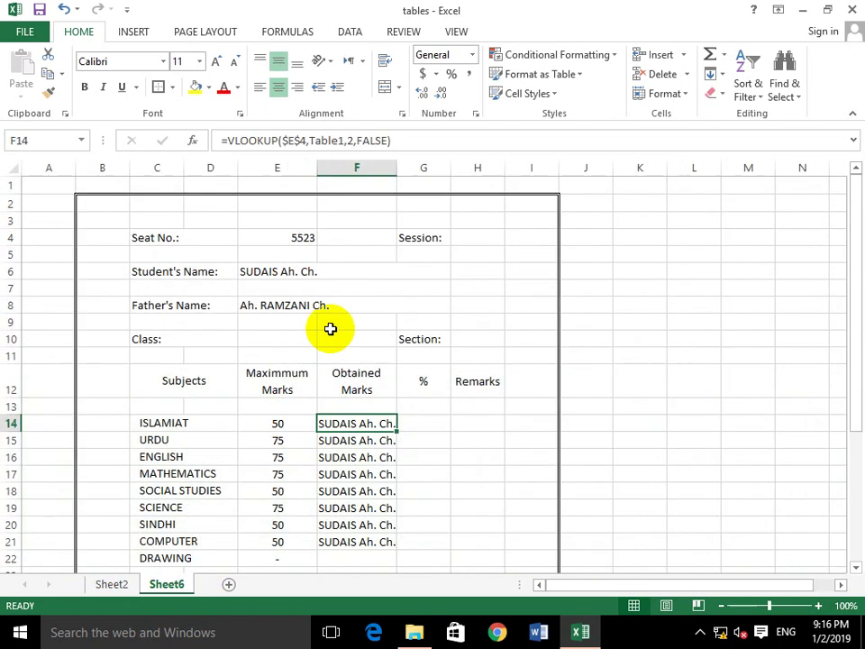
{"action": "left_click", "coordinate": [354, 142]}
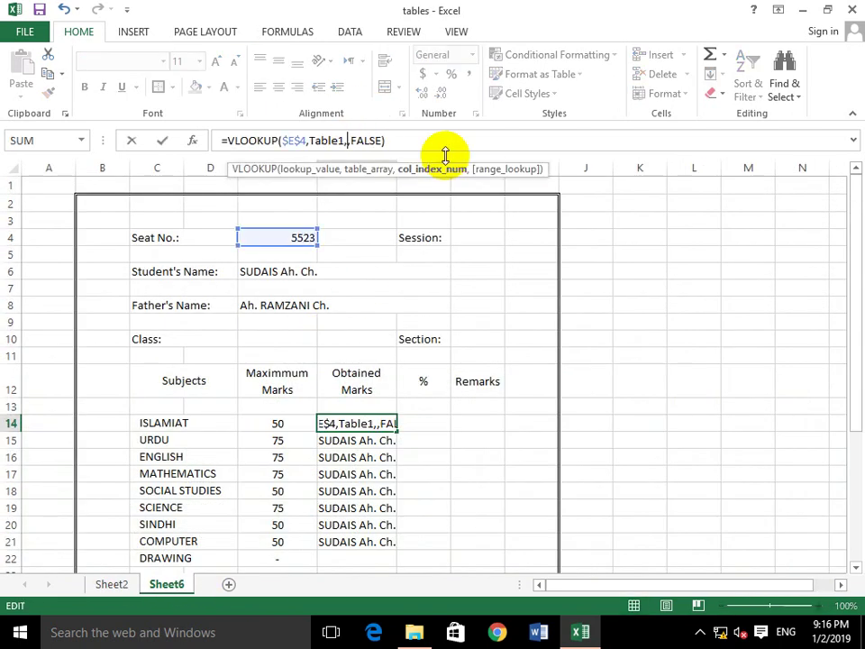
{"action": "type", "text": "4"}
{"action": "key", "text": "Return"}
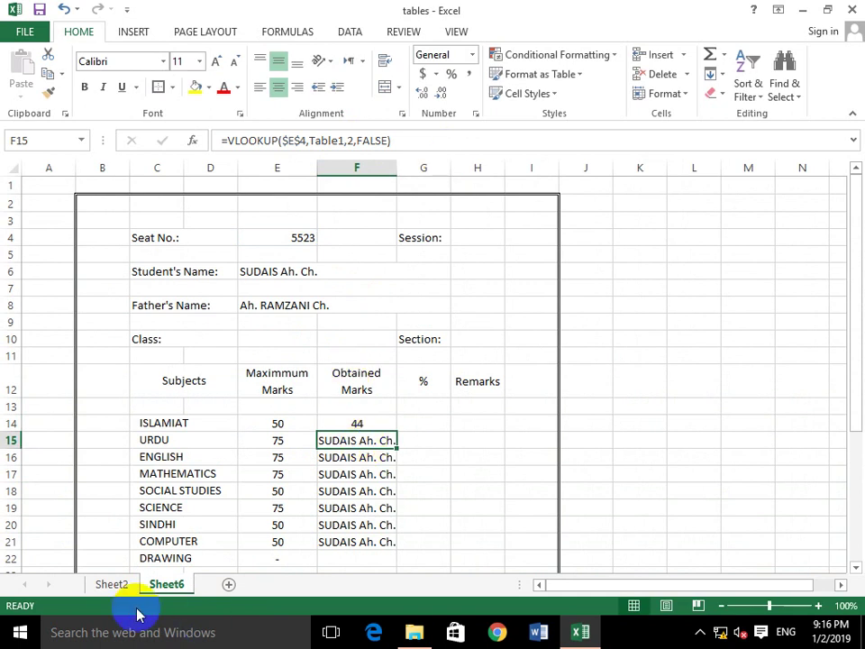
- Set the URDU marks VLOOKUP to column 5 so it shows 60
{"action": "left_click", "coordinate": [109, 586]}
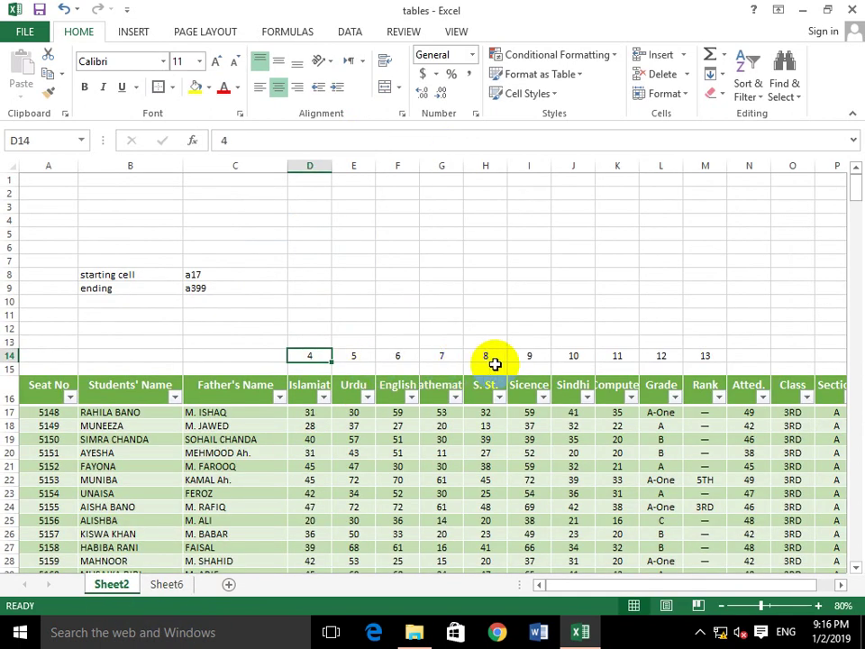
{"action": "left_click", "coordinate": [169, 586]}
{"action": "left_click", "coordinate": [354, 140]}
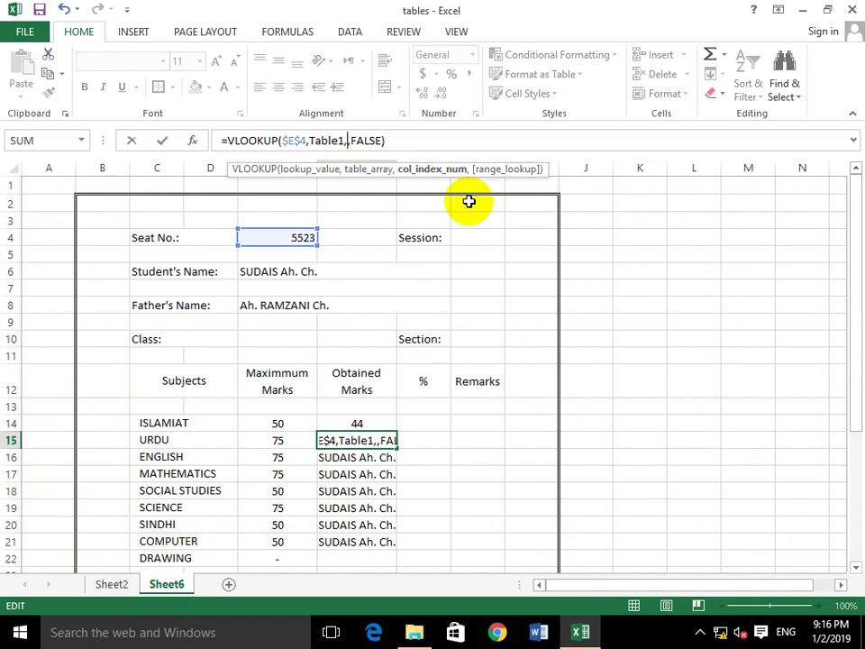
{"action": "type", "text": "2"}
{"action": "key", "text": "Return"}
- Set the ENGLISH and MATHEMATICS VLOOKUPs to columns 6 and 7 (50 and 27)
{"action": "key", "text": "F2"}
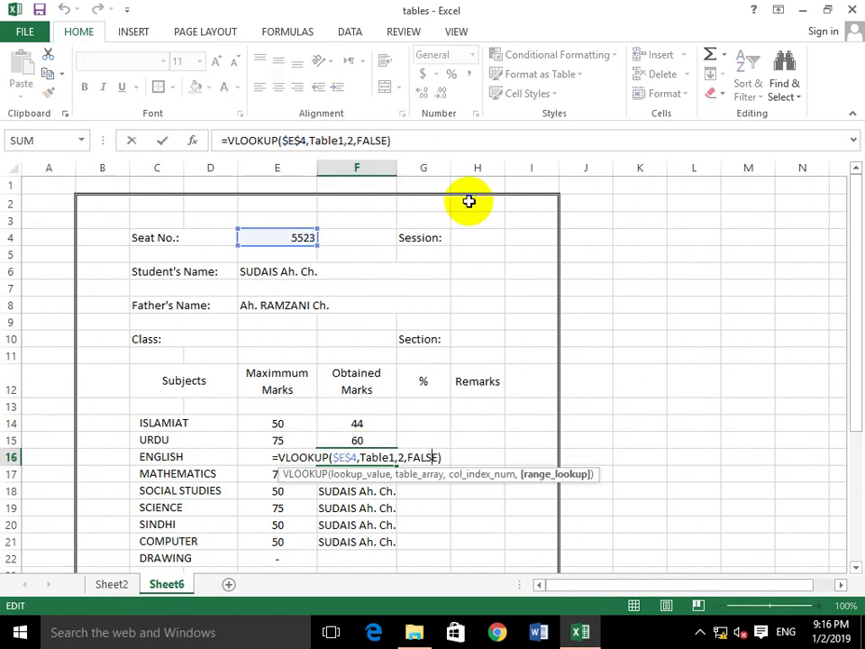
{"action": "type", "text": "2"}
{"action": "key", "text": "Return"}
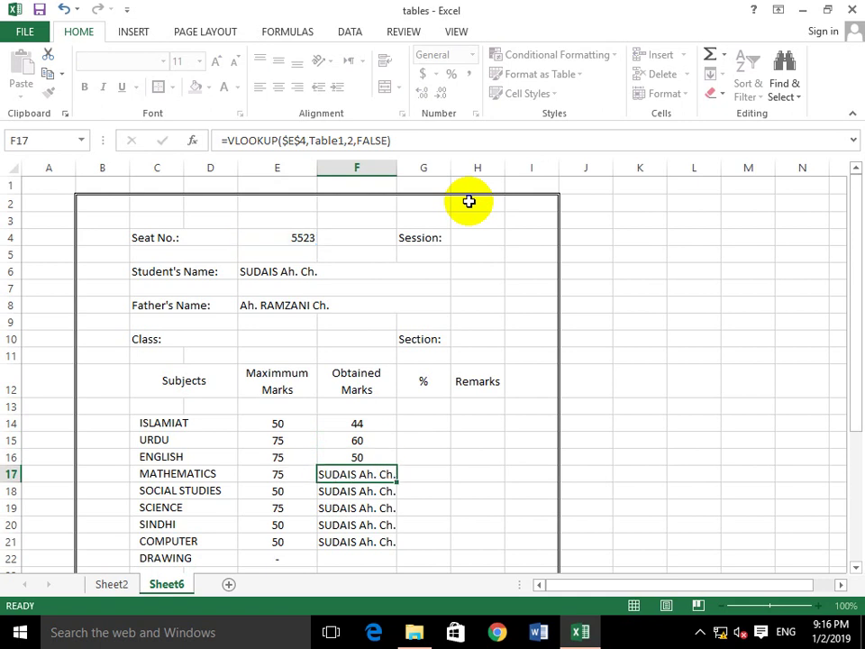
{"action": "key", "text": "F2"}
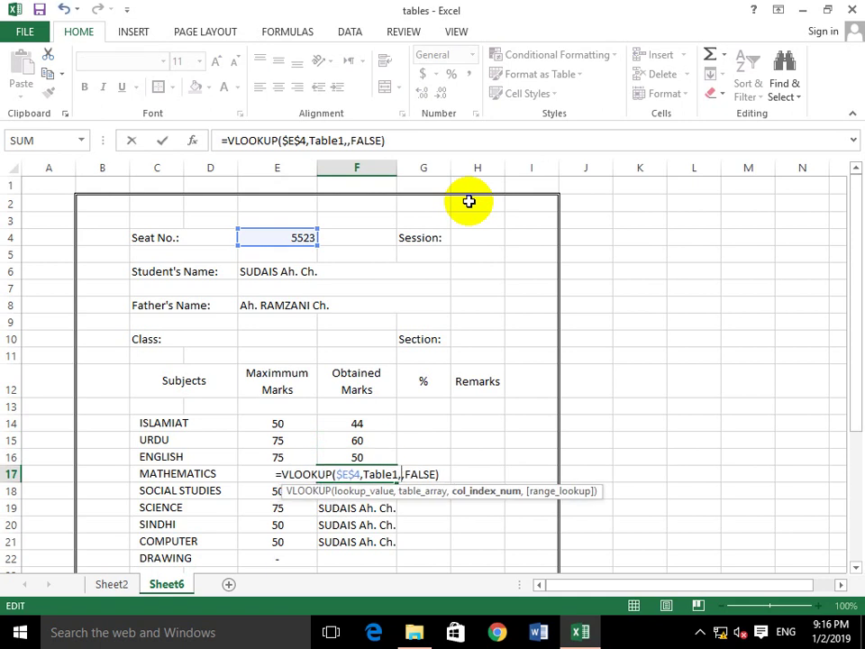
{"action": "type", "text": "7"}
{"action": "key", "text": "Return"}
- Set the SOCIAL STUDIES and SCIENCE VLOOKUPs to columns 8 and 9 (29 and 39)
{"action": "key", "text": "F2"}
{"action": "key", "text": "Left"}
{"action": "key", "text": "Left"}
{"action": "key", "text": "Left"}
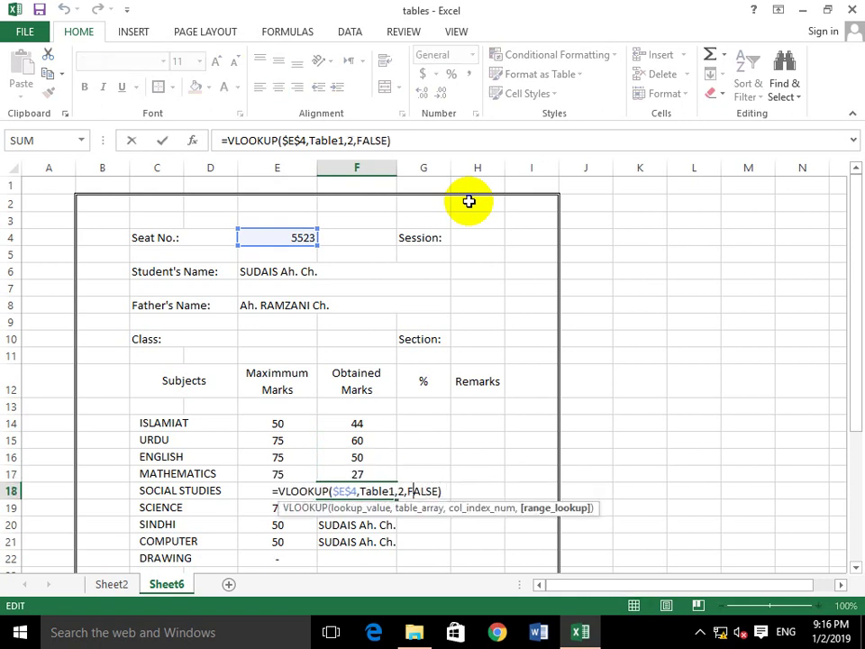
{"action": "key", "text": "BackSpace"}
{"action": "type", "text": "2"}
{"action": "key", "text": "Return"}
{"action": "key", "text": "F2"}
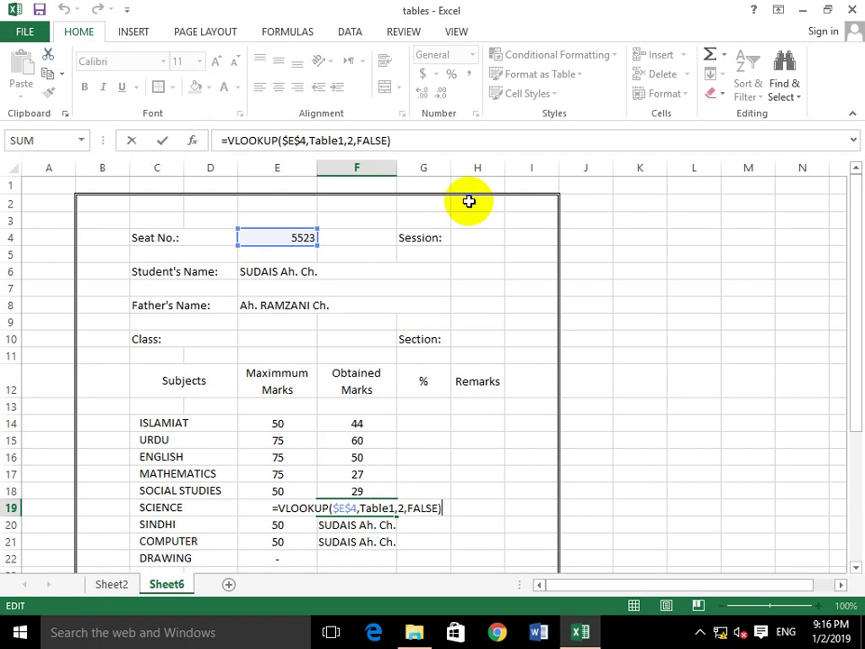
{"action": "key", "text": "Left"}
{"action": "key", "text": "Left"}
- Set the SINDHI and COMPUTER VLOOKUPs to columns 10 and 11 (34 and 38)
{"action": "key", "text": "Left"}
{"action": "key", "text": "BackSpace"}
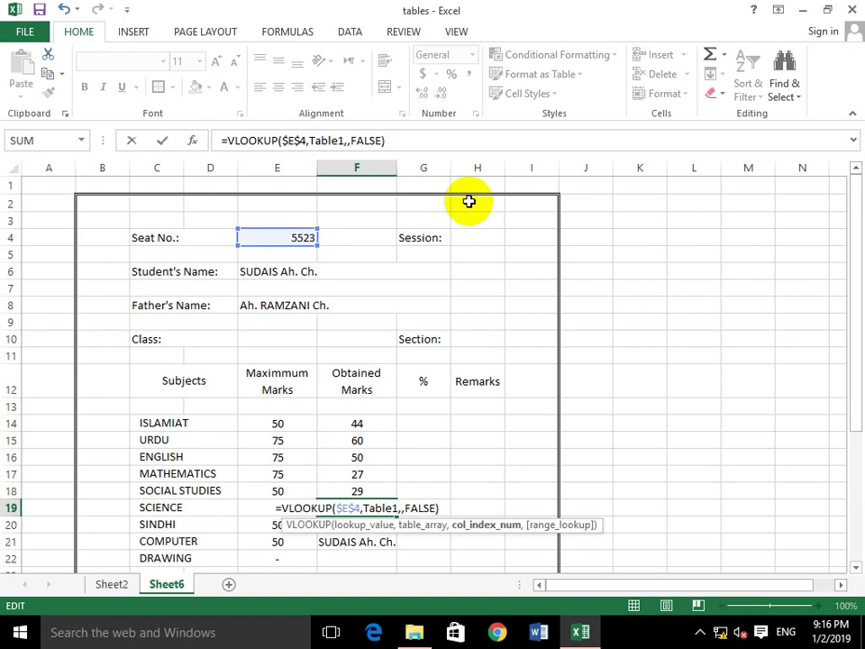
{"action": "type", "text": "2"}
{"action": "key", "text": "Return"}
{"action": "key", "text": "F2"}
{"action": "key", "text": "Left"}
{"action": "key", "text": "Left"}
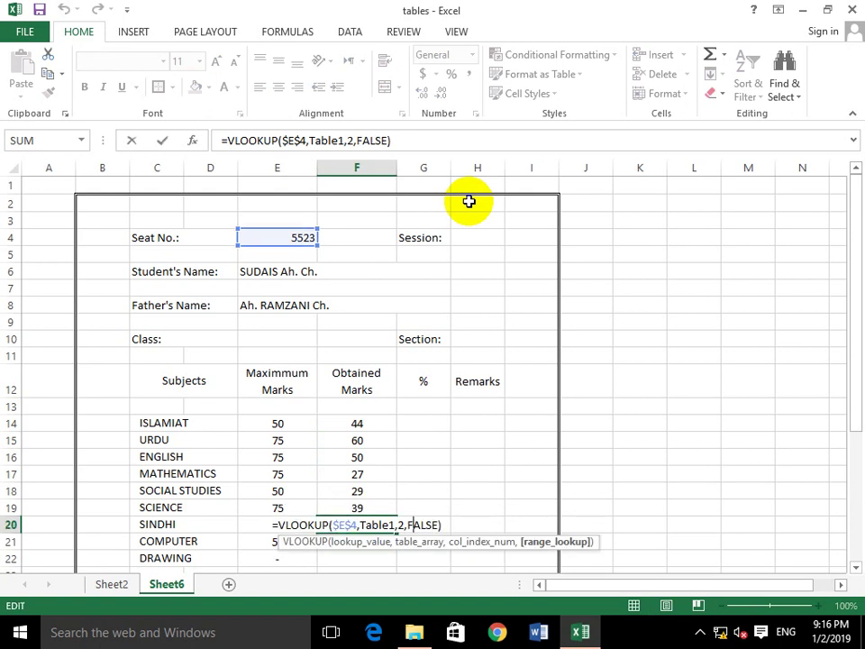
{"action": "key", "text": "BackSpace"}
{"action": "type", "text": "10"}
{"action": "key", "text": "Return"}
{"action": "key", "text": "F2"}
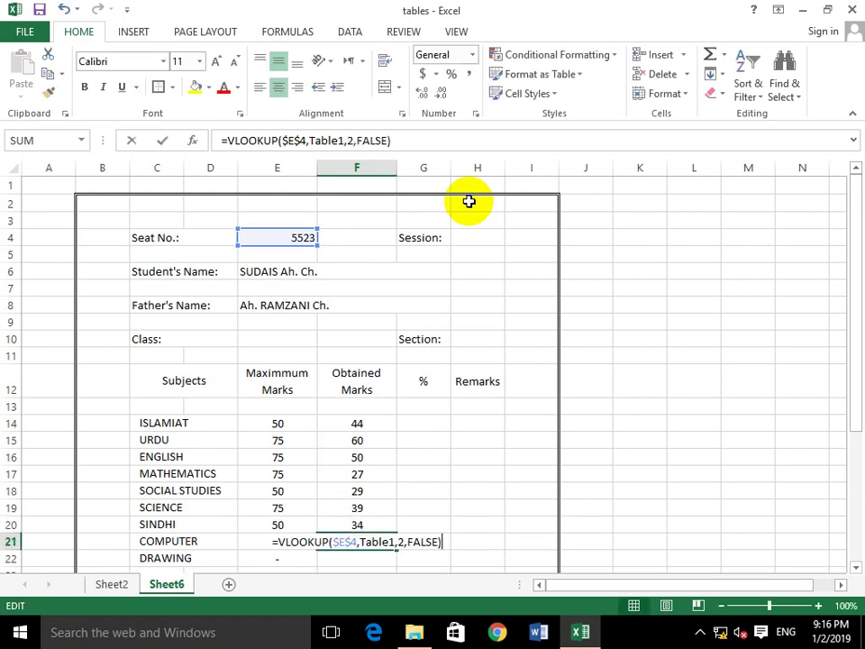
{"action": "key", "text": "Left"}
{"action": "key", "text": "Left"}
{"action": "key", "text": "Left"}
{"action": "key", "text": "BackSpace"}
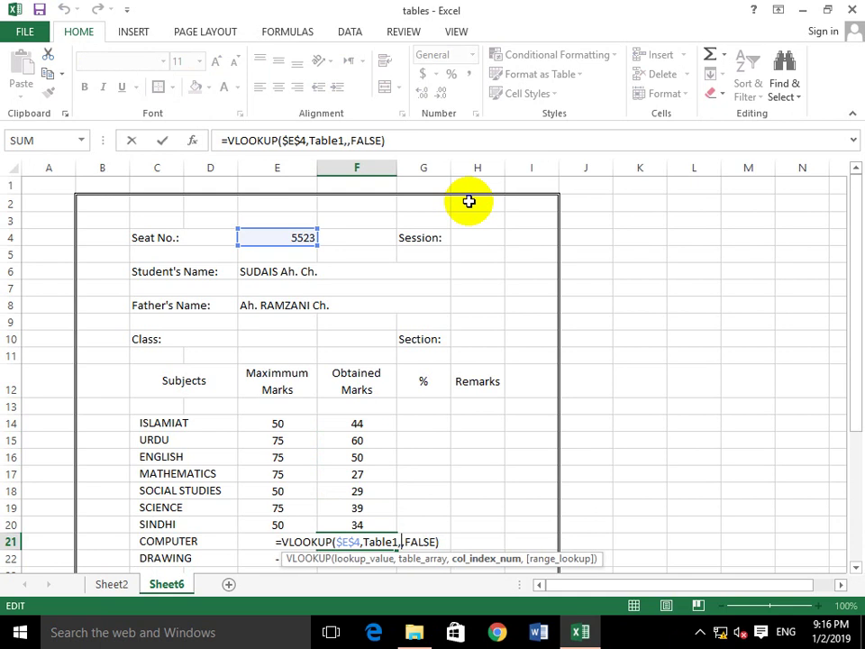
{"action": "type", "text": "11"}
{"action": "key", "text": "Return"}
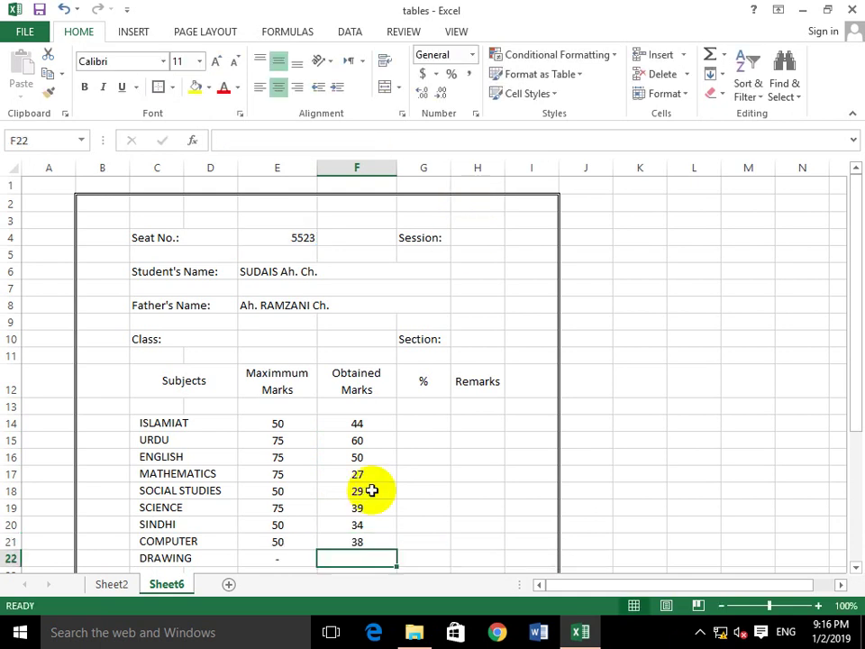
{"action": "left_click", "coordinate": [113, 584]}
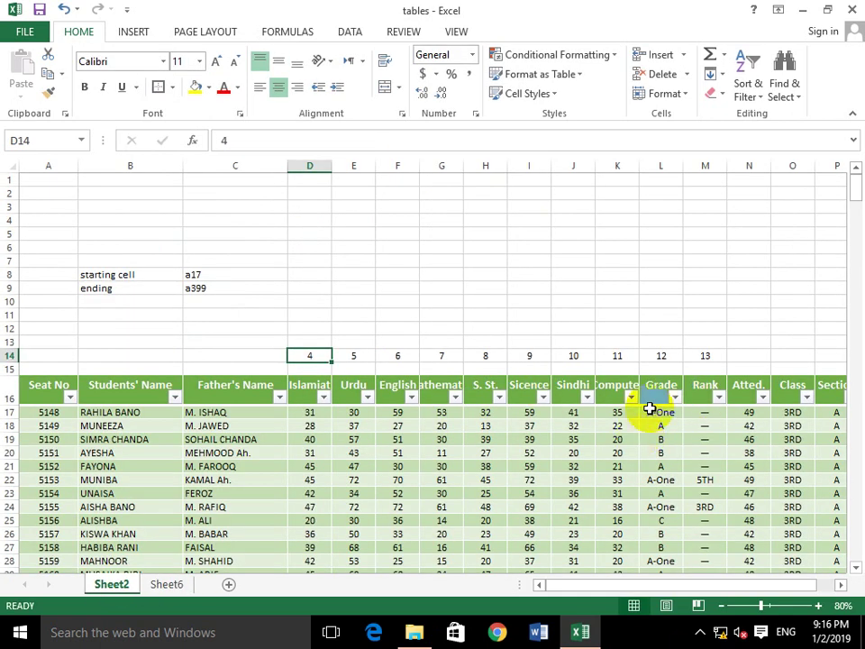
{"action": "left_click_drag", "start_coordinate": [663, 388], "coordinate": [663, 448]}
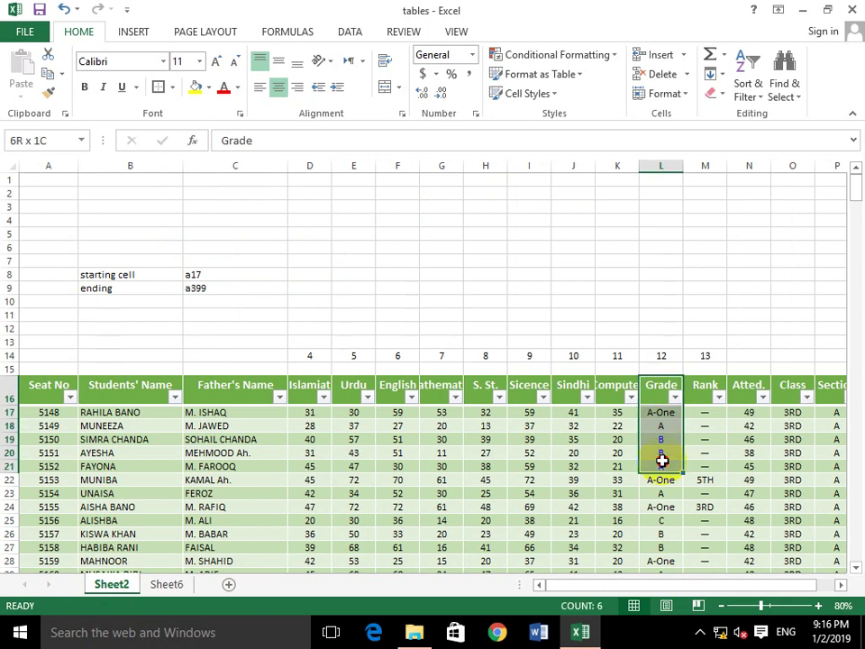
{"action": "left_click_drag", "start_coordinate": [651, 585], "coordinate": [707, 588]}
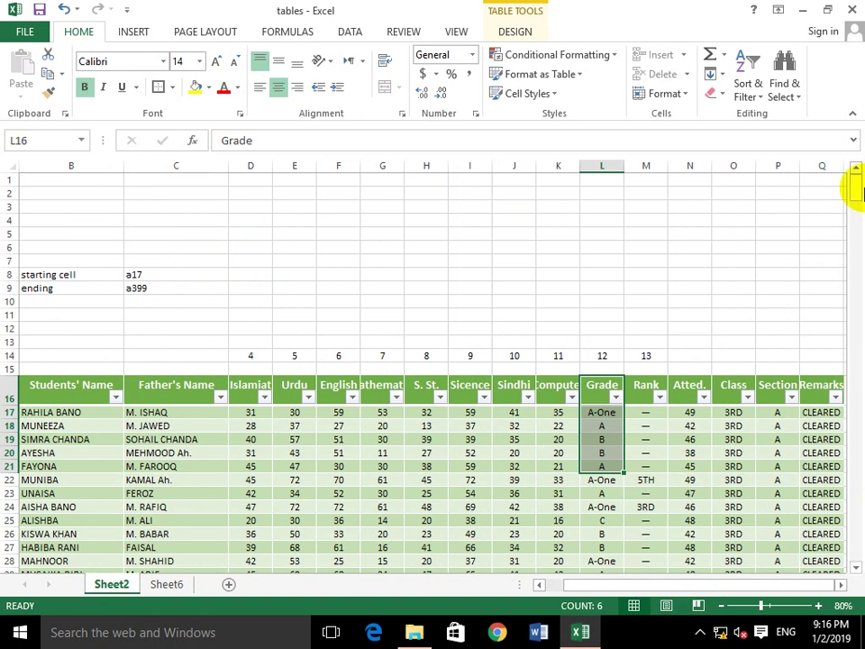
{"action": "left_click_drag", "start_coordinate": [858, 212], "coordinate": [858, 203]}
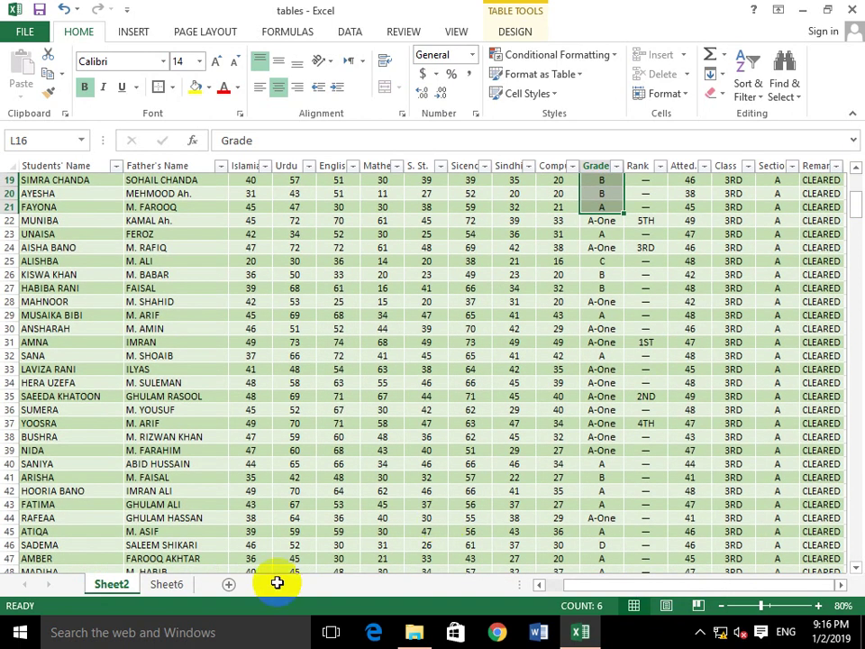
{"action": "left_click", "coordinate": [171, 585]}
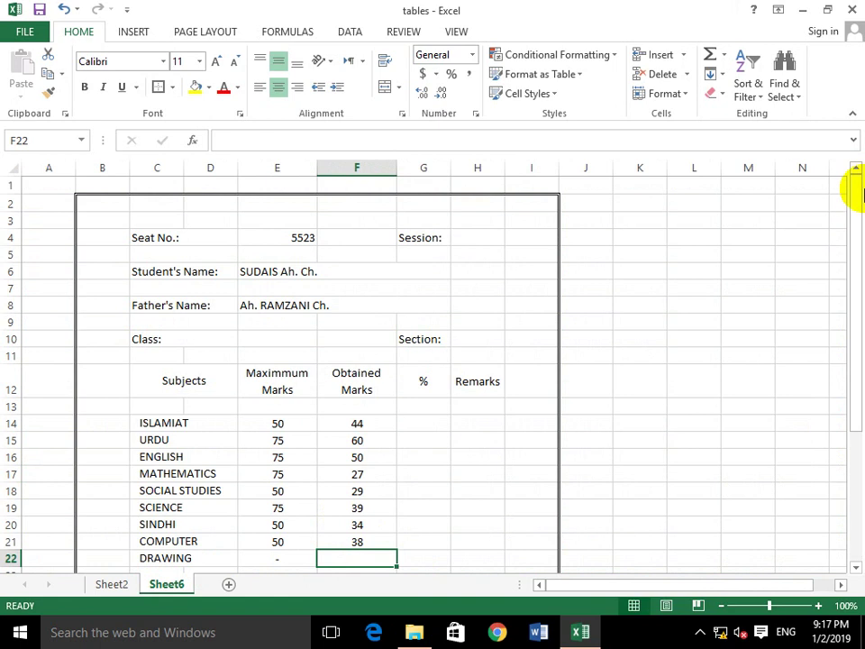
- Copy the COMPUTER formula into DRAWING's cell, with col_index_num 12, to show grade D
{"action": "left_click_drag", "start_coordinate": [856, 194], "coordinate": [852, 566]}
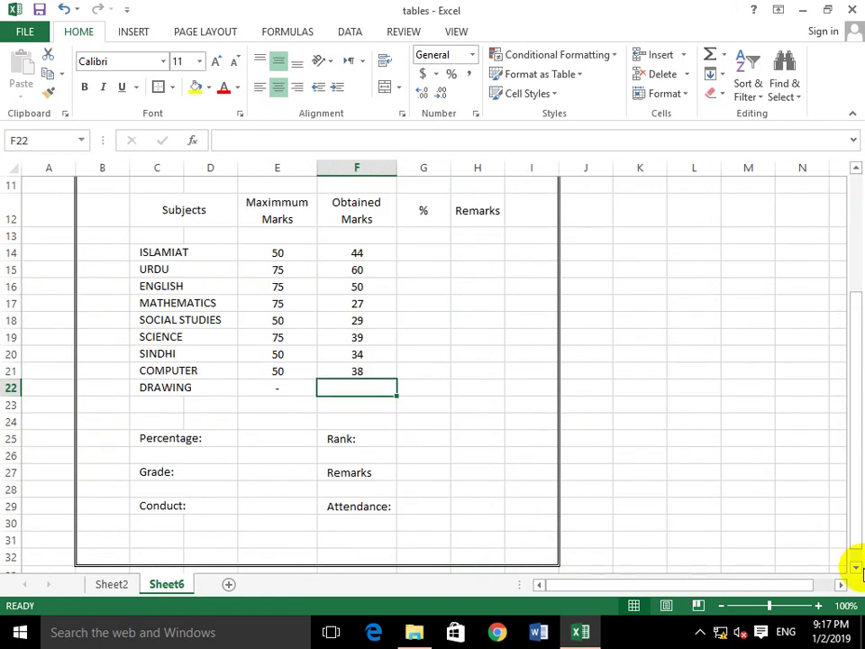
{"action": "left_click", "coordinate": [368, 370]}
{"action": "key", "text": "ctrl+c"}
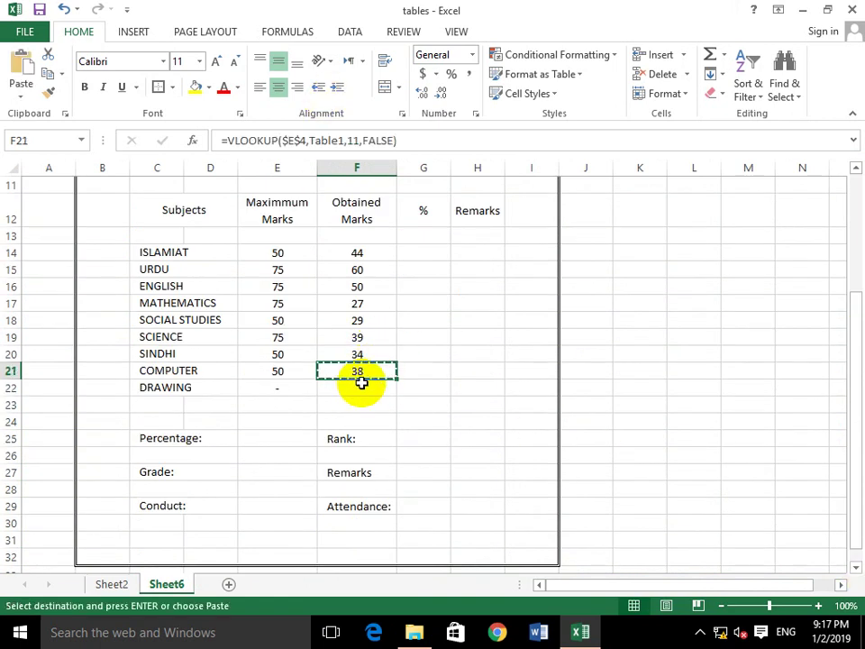
{"action": "left_click", "coordinate": [362, 386]}
{"action": "key", "text": "ctrl+v"}
{"action": "left_click", "coordinate": [358, 140]}
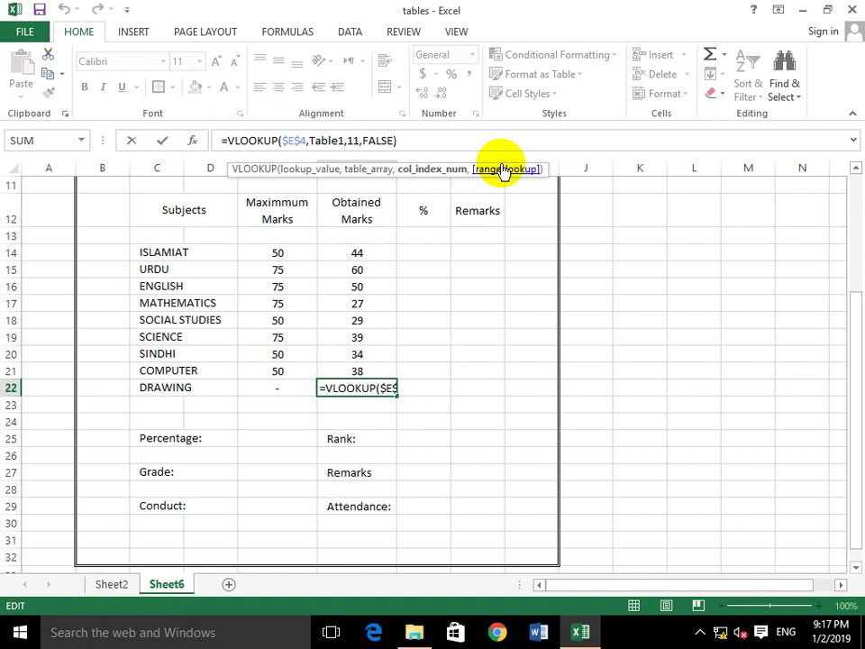
{"action": "type", "text": "2"}
{"action": "key", "text": "Return"}
{"action": "key", "text": "Up"}
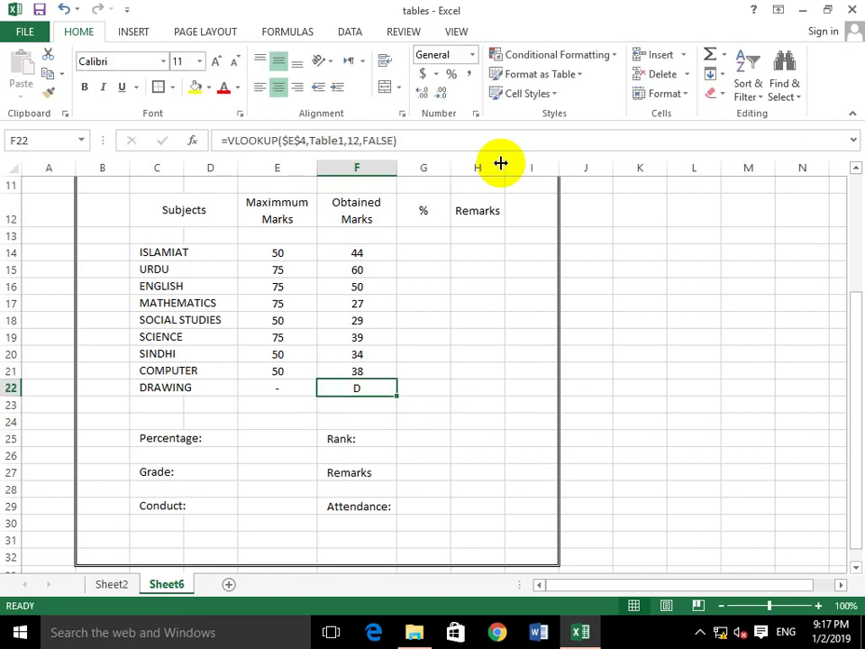
{"action": "left_click", "coordinate": [424, 262]}
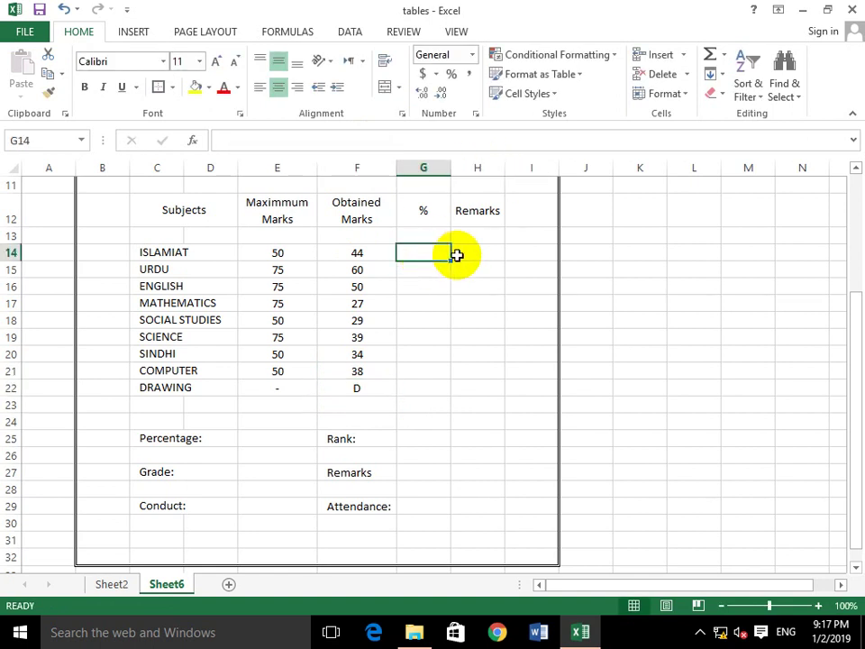
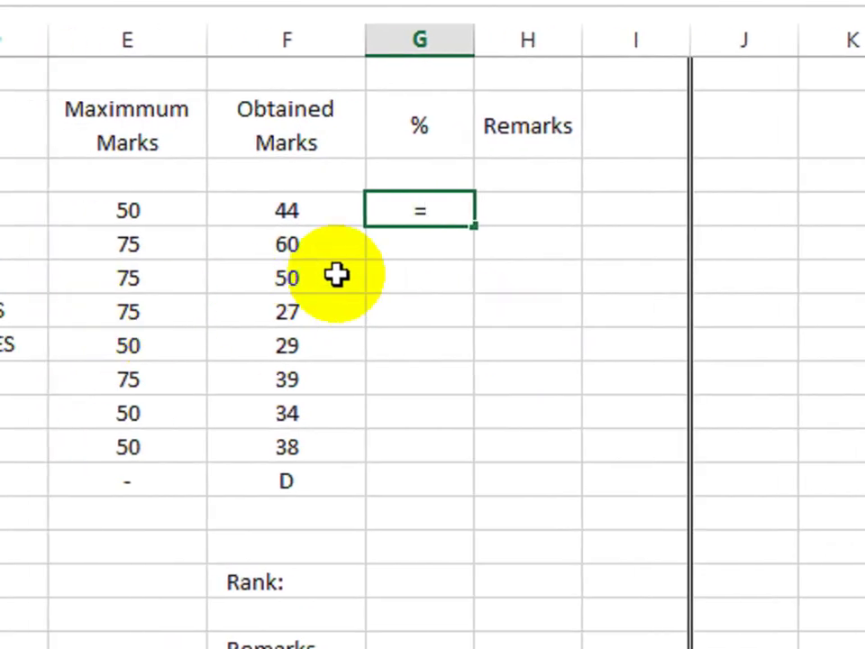
- Start a percentage formula from F14 and E14, then cancel it and reselect G14
{"action": "left_click", "coordinate": [320, 209]}
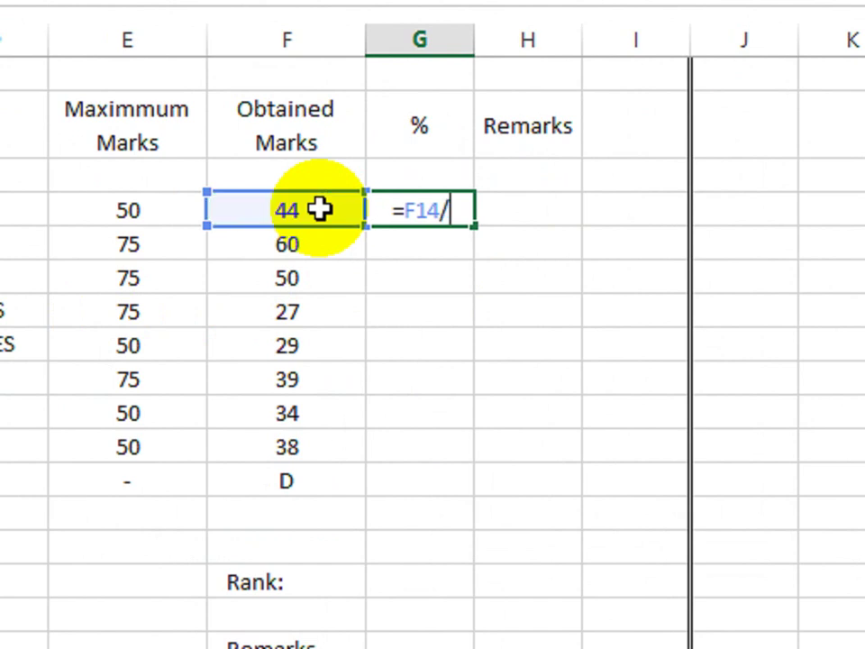
{"action": "left_click", "coordinate": [217, 214]}
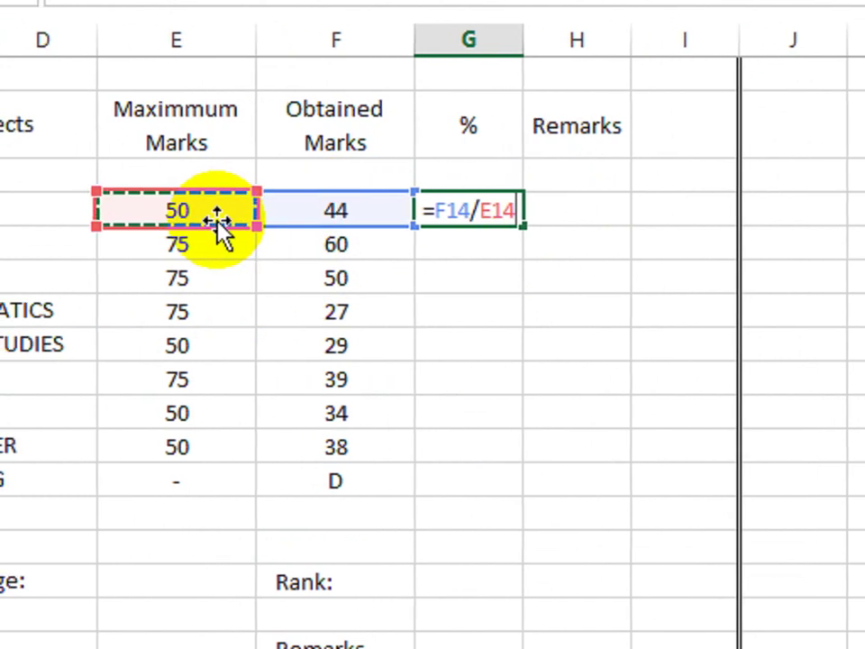
{"action": "type", "text": "*100"}
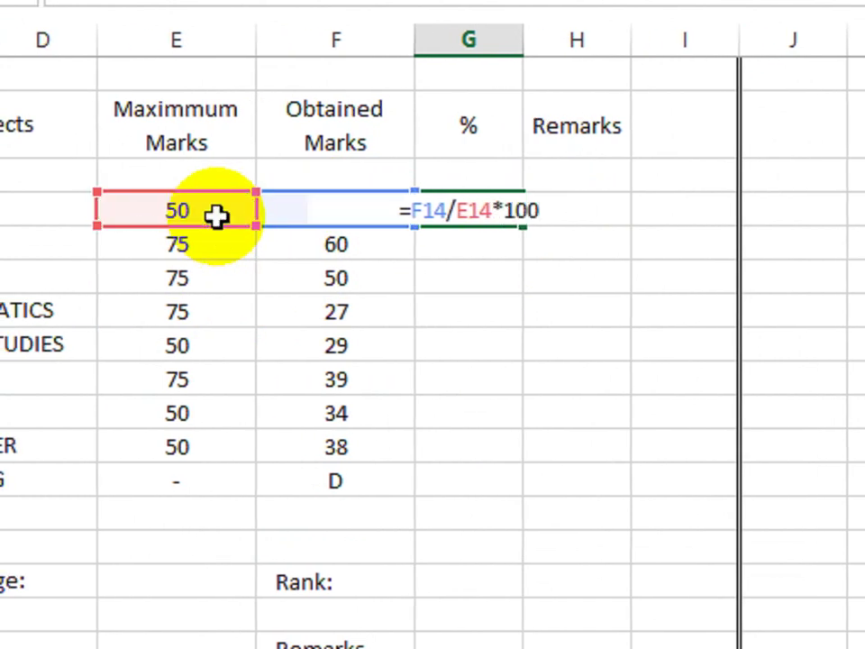
{"action": "key", "text": "Escape"}
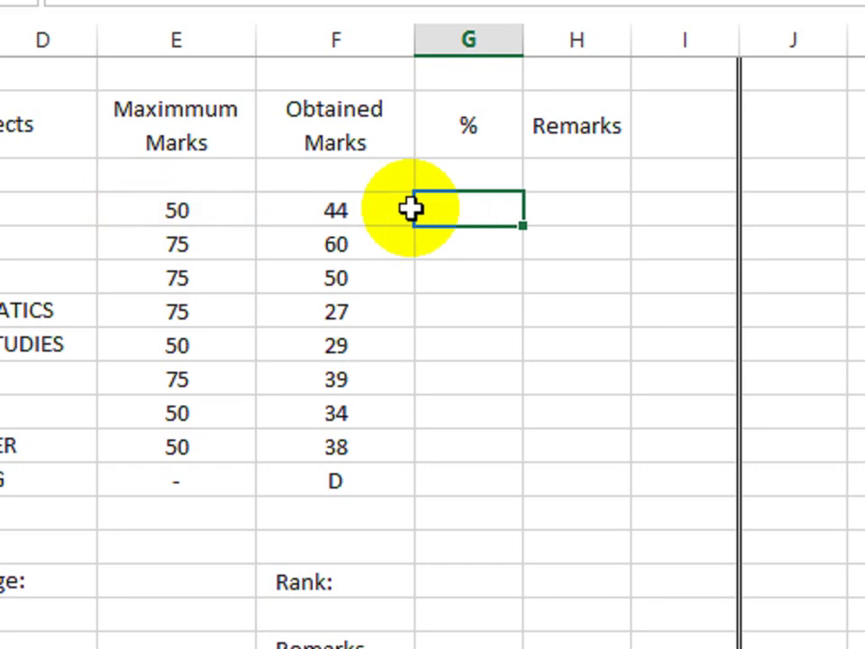
{"action": "left_click", "coordinate": [360, 205]}
{"action": "left_click", "coordinate": [461, 204]}
{"action": "left_click", "coordinate": [348, 213]}
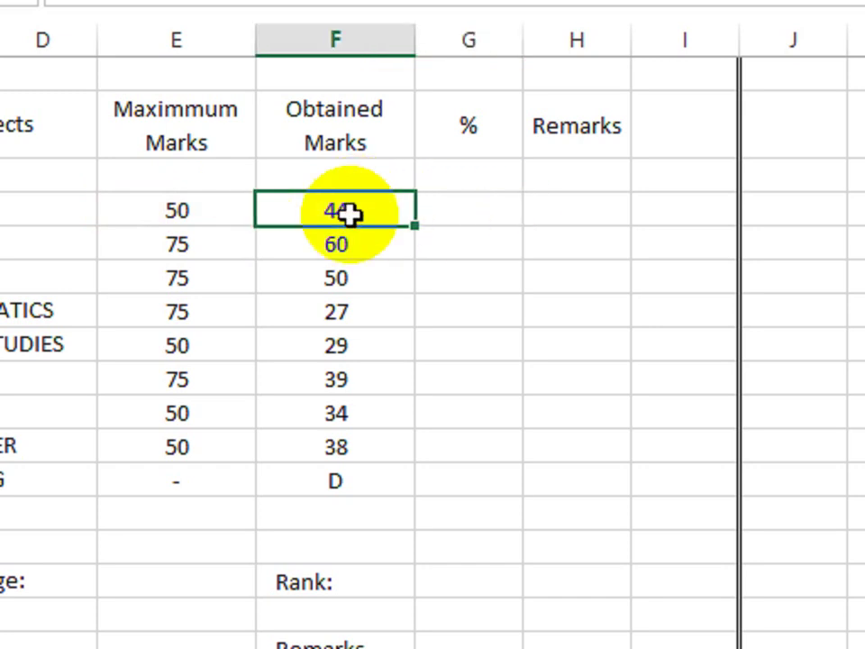
{"action": "left_click", "coordinate": [221, 210]}
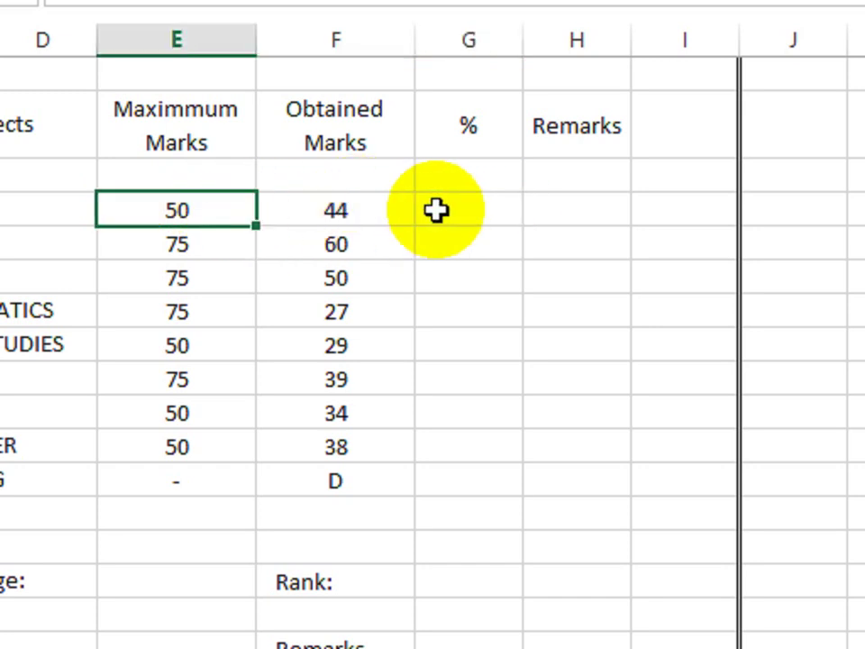
{"action": "left_click", "coordinate": [467, 210]}
- Enter =F14/E14*100 in G14 so the first subject's percentage shows 88
{"action": "type", "text": "="}
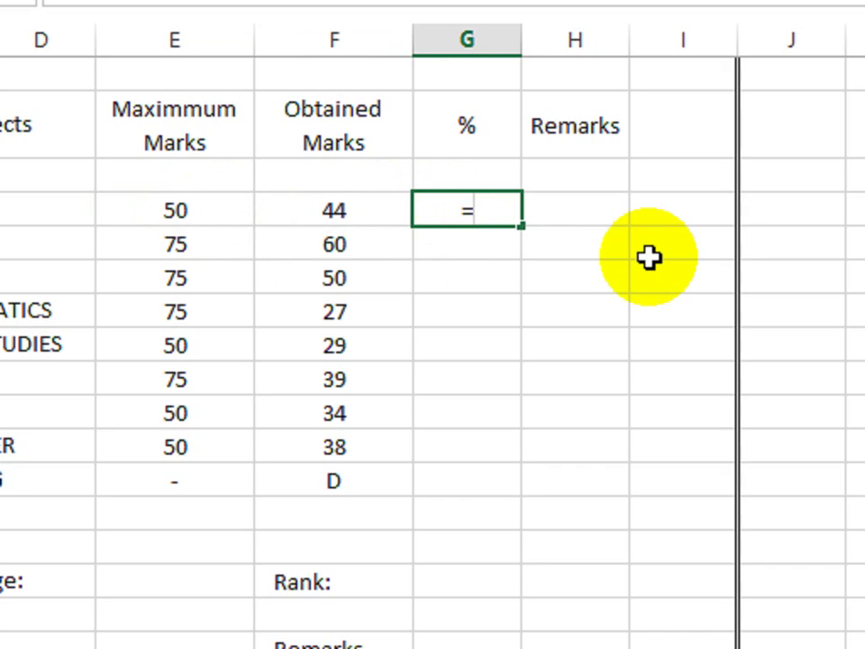
{"action": "left_click", "coordinate": [293, 204]}
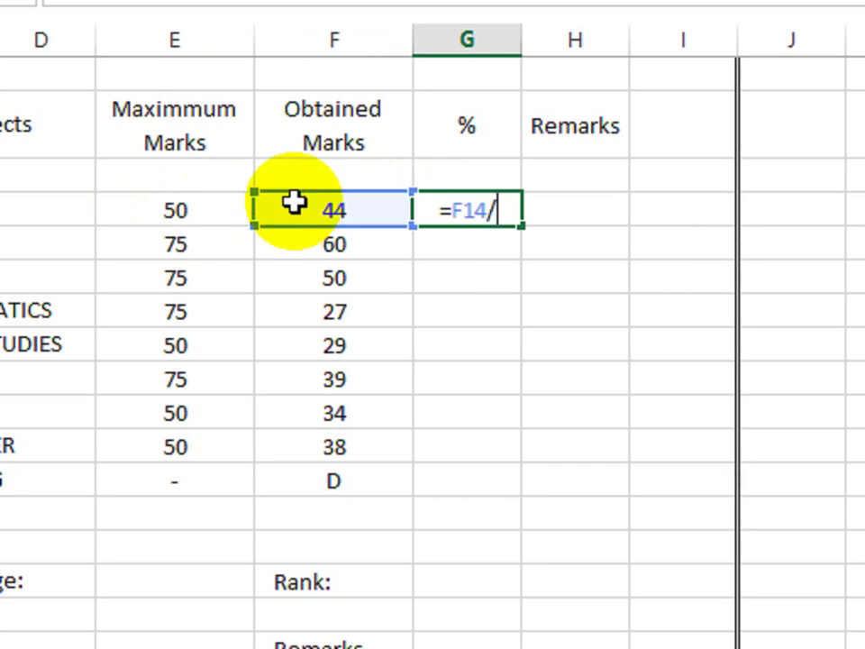
{"action": "left_click", "coordinate": [205, 208]}
{"action": "type", "text": "*"}
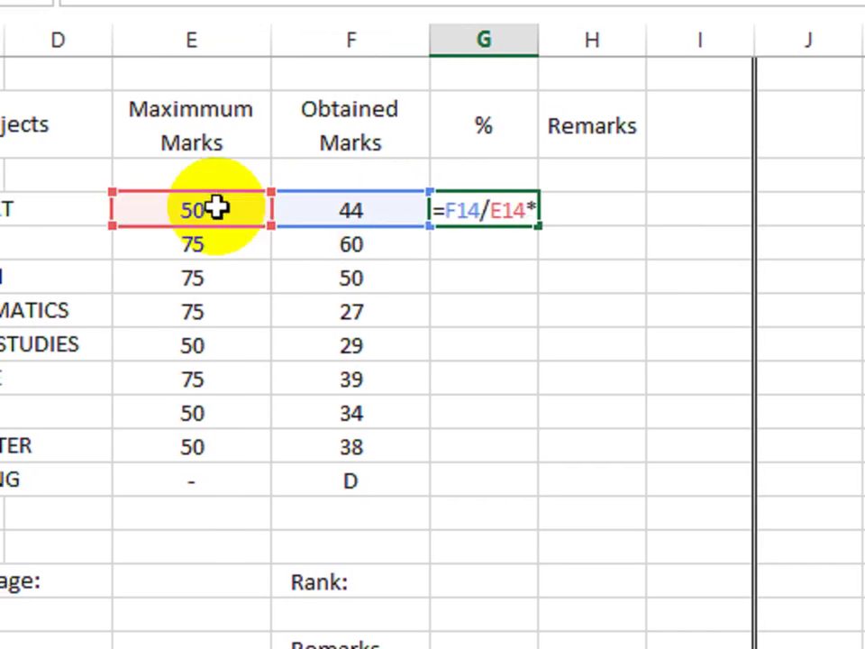
{"action": "type", "text": "100"}
{"action": "key", "text": "Return"}
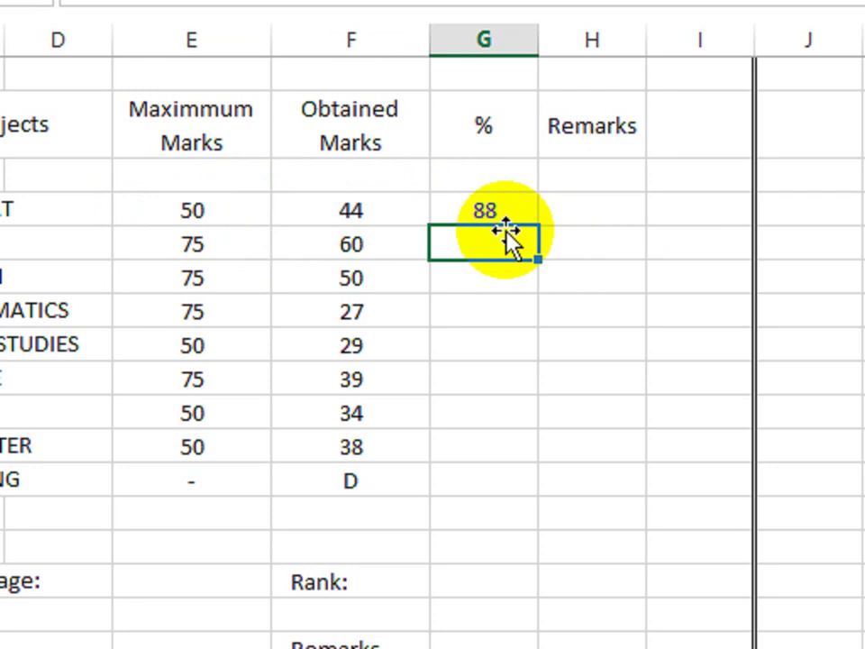
{"action": "left_click", "coordinate": [527, 217]}
- Fill the percentage formula down to G22 and replace DRAWING's #VALUE! error with a dash
{"action": "left_click_drag", "start_coordinate": [539, 226], "coordinate": [548, 473]}
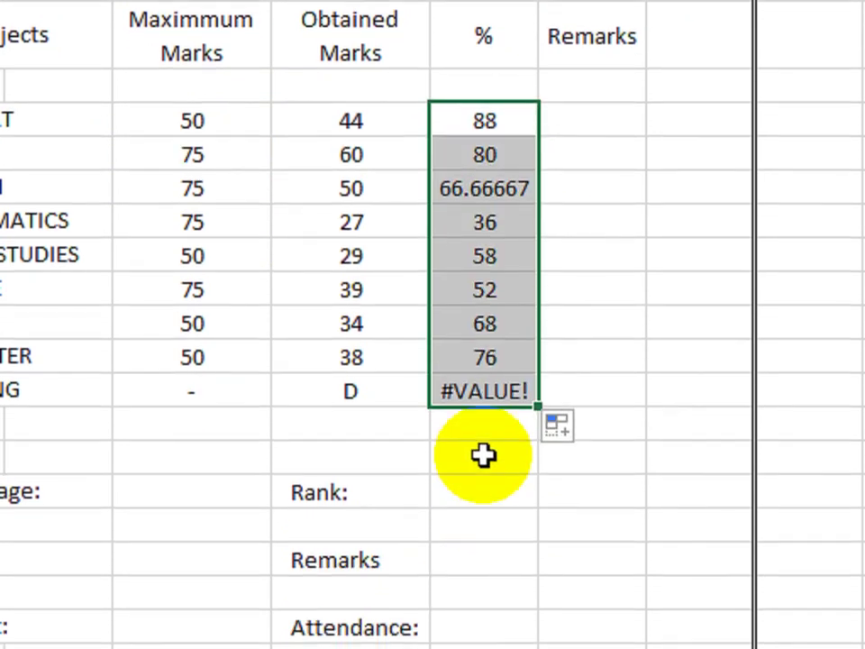
{"action": "left_click", "coordinate": [505, 386]}
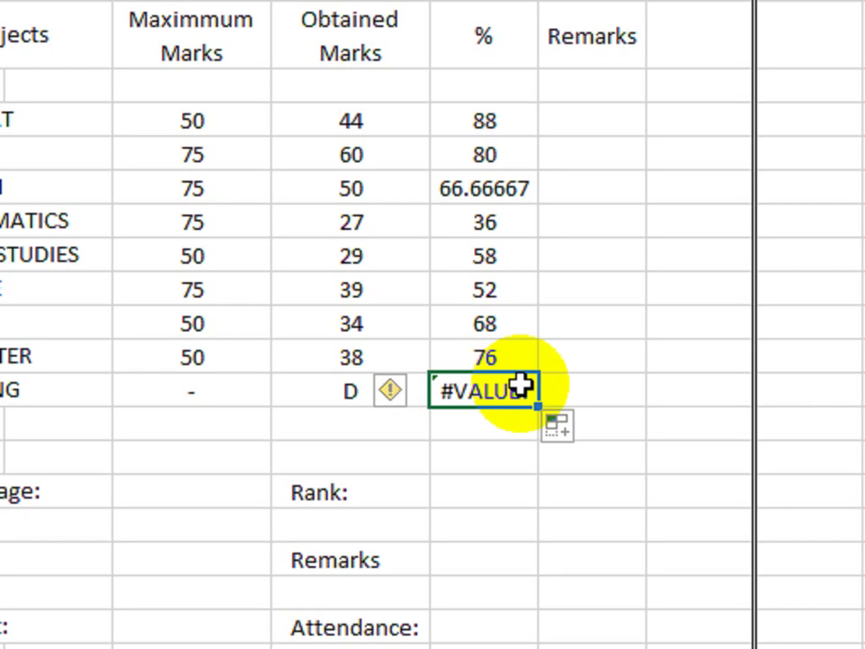
{"action": "double_click", "coordinate": [523, 385]}
{"action": "type", "text": "-"}
{"action": "key", "text": "Return"}
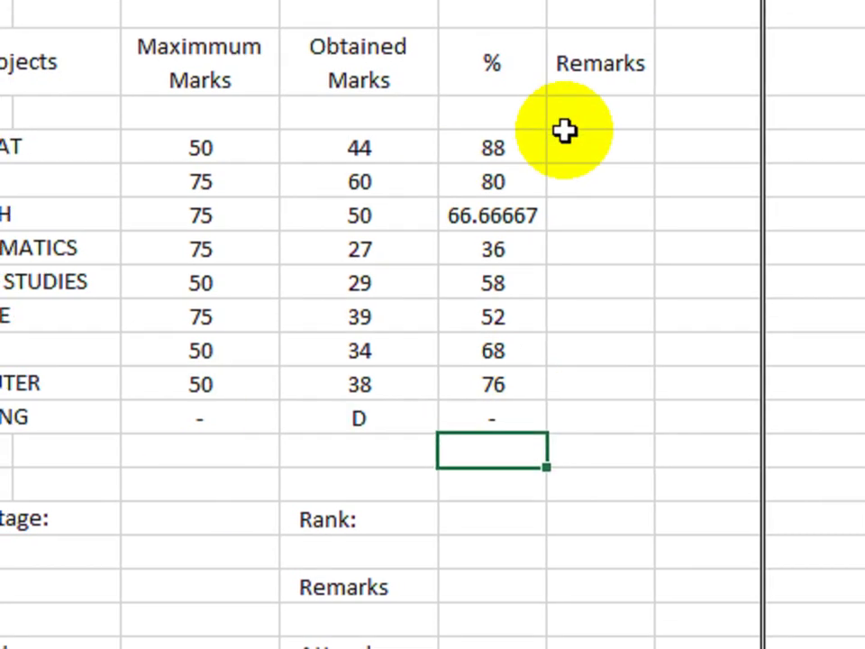
- Select the percentages G14:G21, from 88 down to 76
{"action": "left_click", "coordinate": [517, 214]}
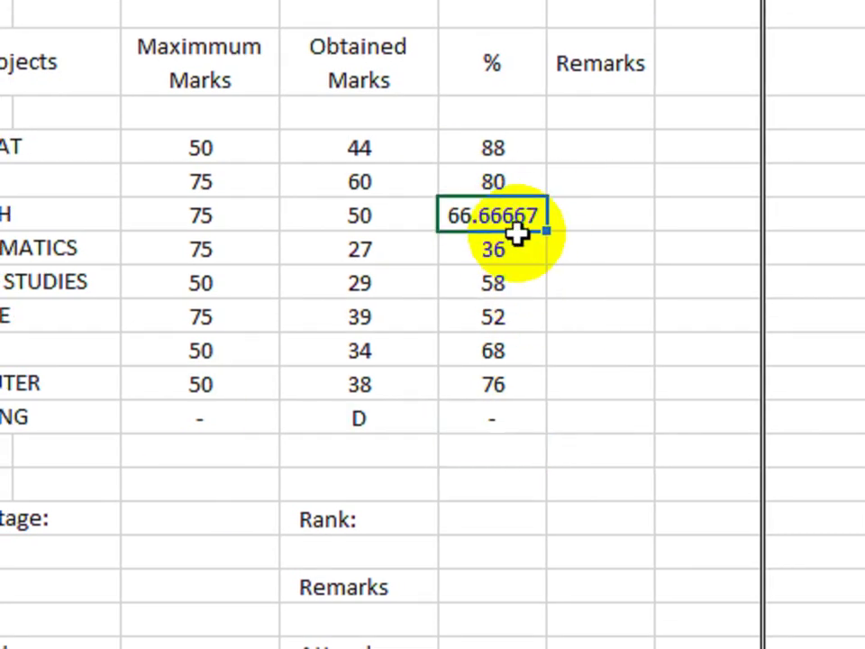
{"action": "left_click_drag", "start_coordinate": [512, 155], "coordinate": [510, 253]}
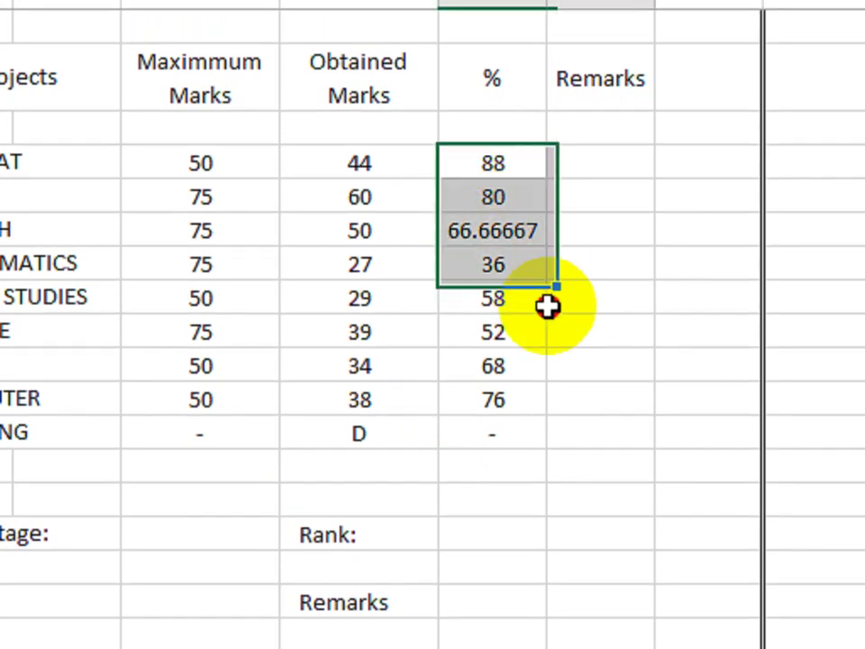
{"action": "left_click_drag", "start_coordinate": [548, 307], "coordinate": [533, 396]}
{"action": "left_click", "coordinate": [572, 271]}
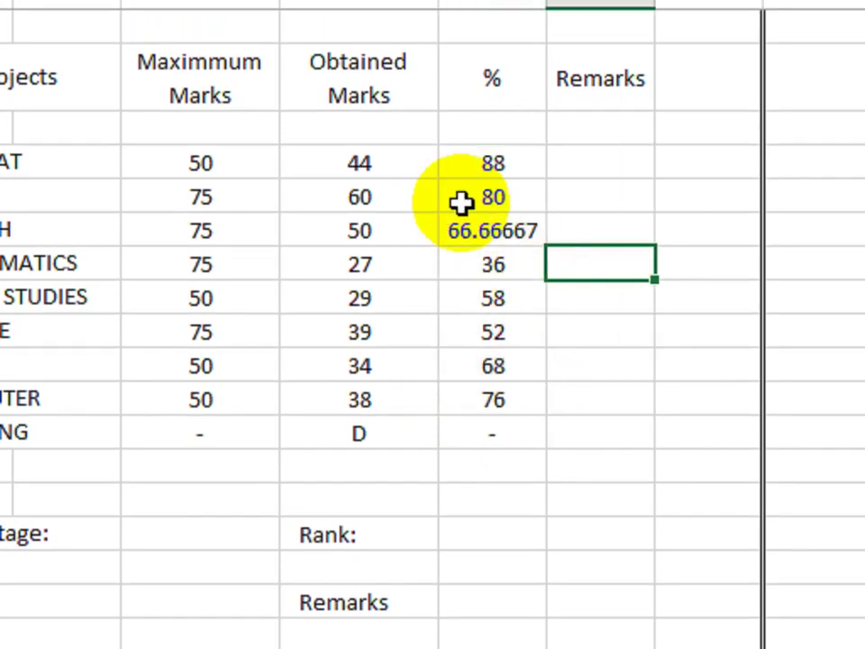
{"action": "left_click_drag", "start_coordinate": [468, 165], "coordinate": [515, 397]}
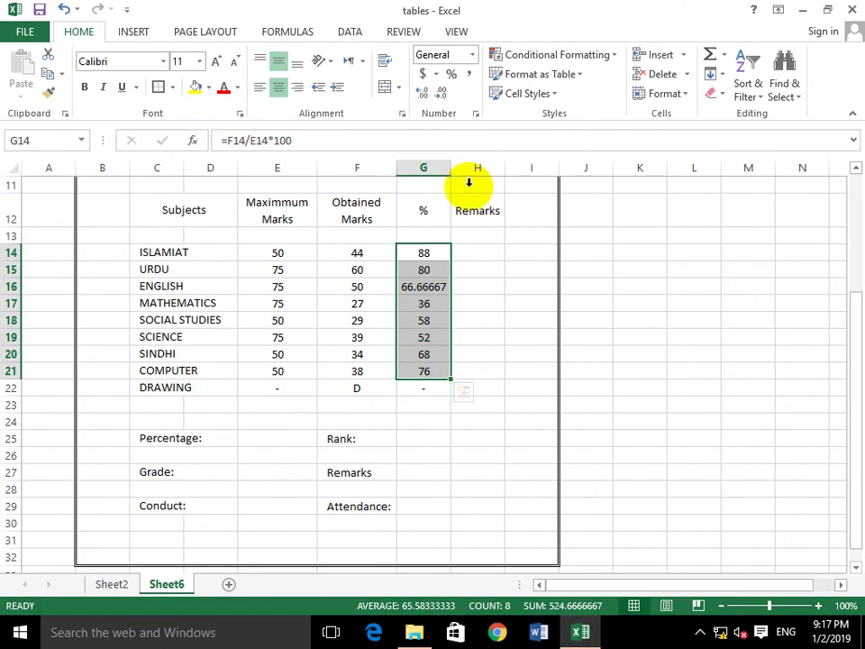
- Adjust the percentages' decimal places with the Increase and Decrease Decimal buttons
{"action": "key", "text": "ctrl+q"}
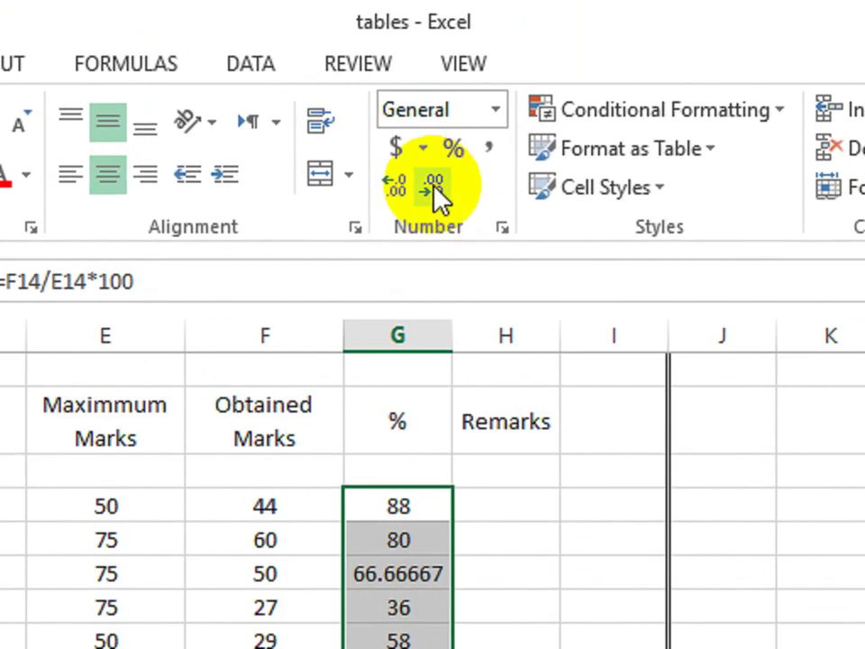
{"action": "left_click", "coordinate": [441, 91]}
{"action": "left_click", "coordinate": [434, 188]}
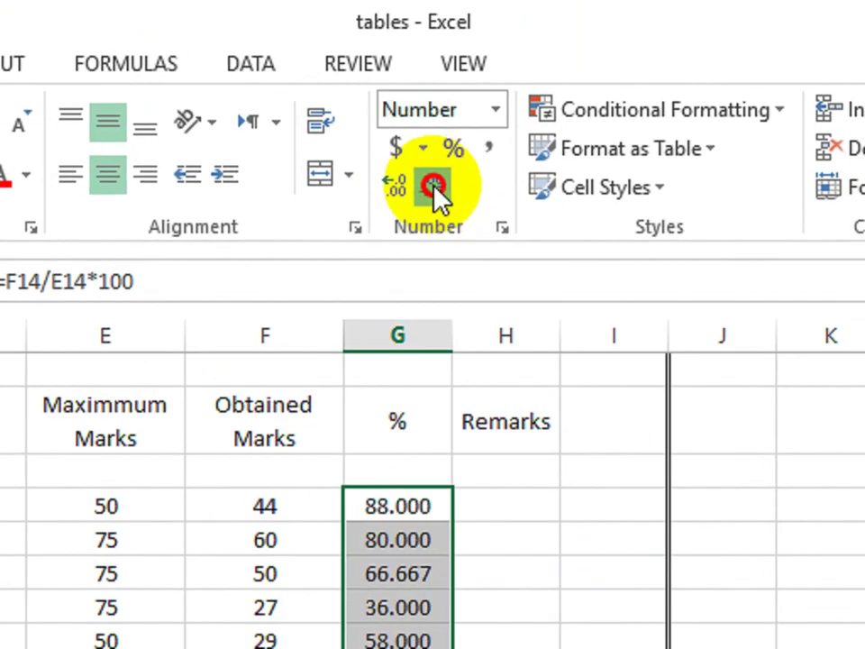
{"action": "left_click", "coordinate": [435, 188]}
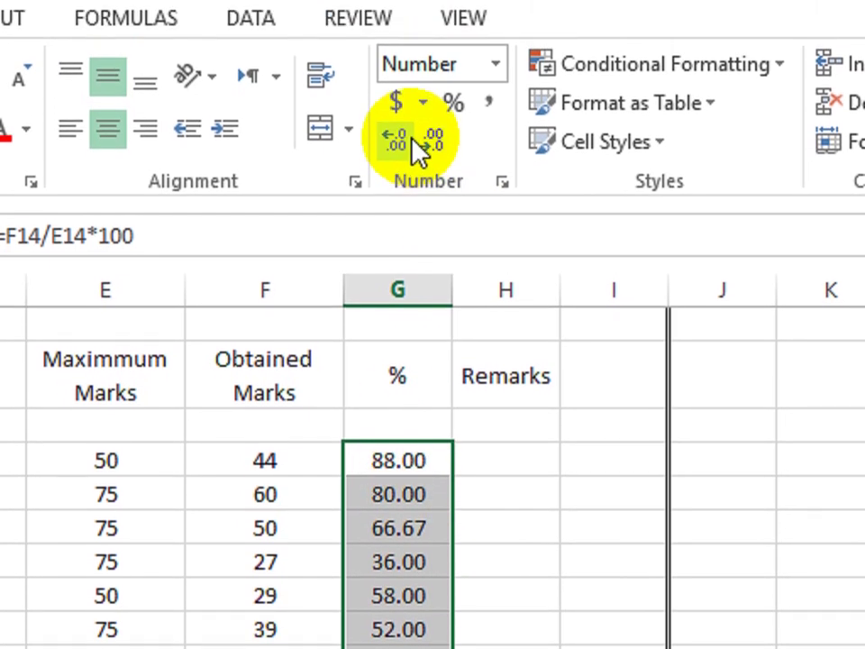
{"action": "left_click", "coordinate": [404, 164]}
{"action": "left_click", "coordinate": [404, 164]}
{"action": "left_click", "coordinate": [403, 164]}
{"action": "left_click", "coordinate": [406, 164]}
{"action": "left_click", "coordinate": [406, 165]}
{"action": "left_click", "coordinate": [404, 166]}
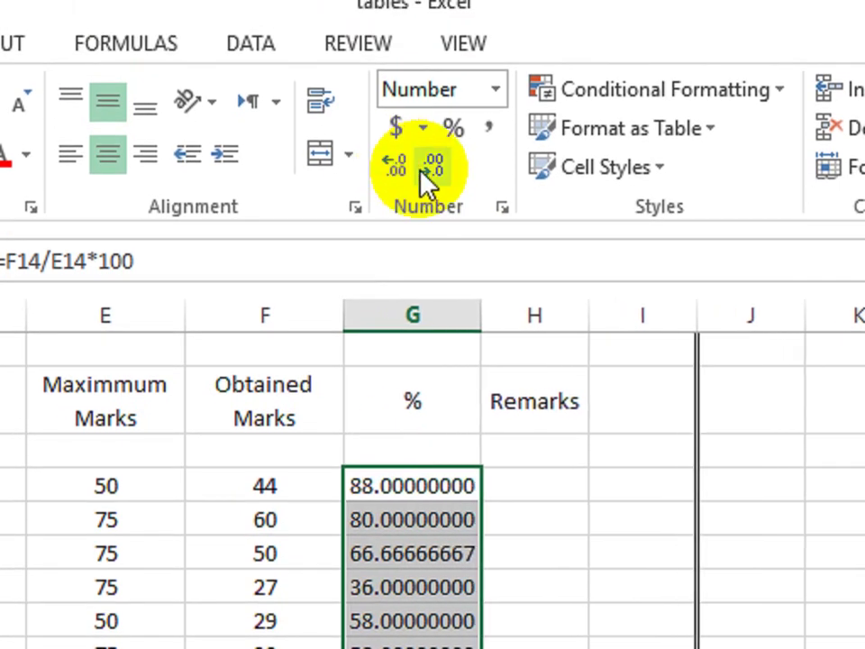
{"action": "left_click", "coordinate": [433, 170]}
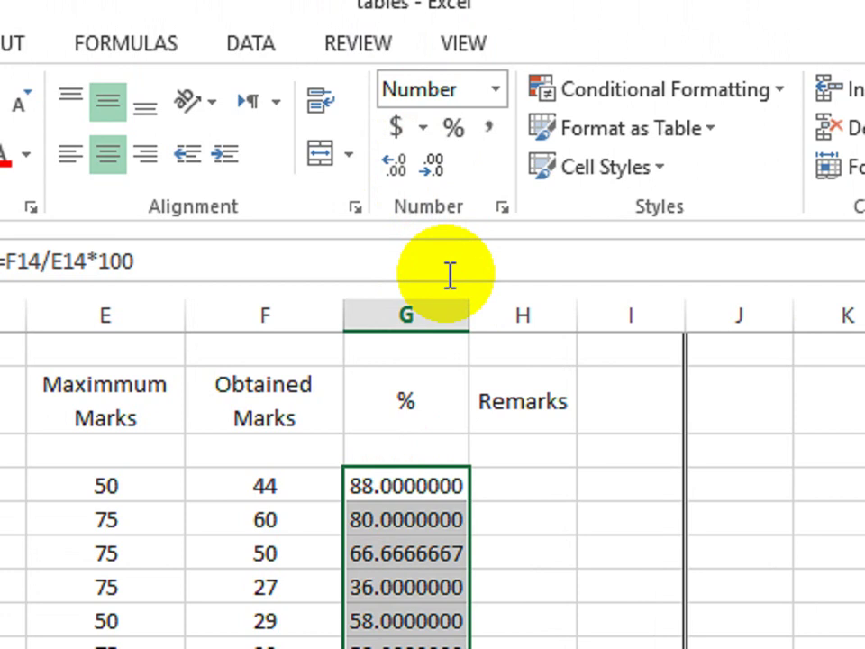
- Reduce the percentages to two decimals, such as 88.00 and 66.67, using Alt+H 9
{"action": "key", "text": "alt+h"}
{"action": "key", "text": "9"}
{"action": "key", "text": "alt+h"}
{"action": "key", "text": "9"}
{"action": "key", "text": "alt+h"}
{"action": "key", "text": "9"}
{"action": "key", "text": "alt+h"}
{"action": "key", "text": "9"}
{"action": "key", "text": "alt+h"}
{"action": "key", "text": "9"}
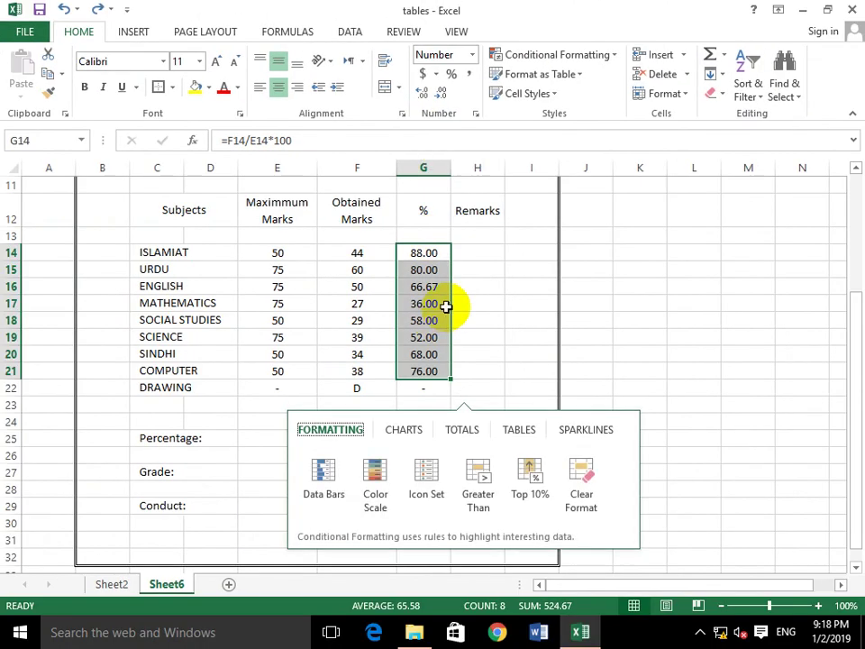
{"action": "left_click", "coordinate": [444, 304]}
{"action": "left_click", "coordinate": [457, 253]}
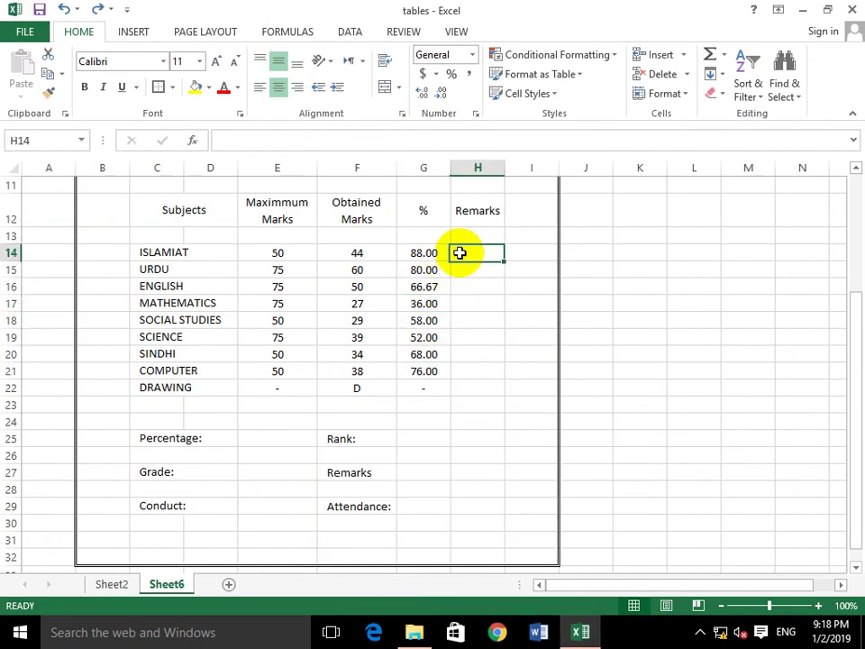
- Select the percentages G14:G21 and inspect the lookup formula in F17
{"action": "left_click", "coordinate": [435, 354]}
{"action": "left_click_drag", "start_coordinate": [418, 251], "coordinate": [439, 377]}
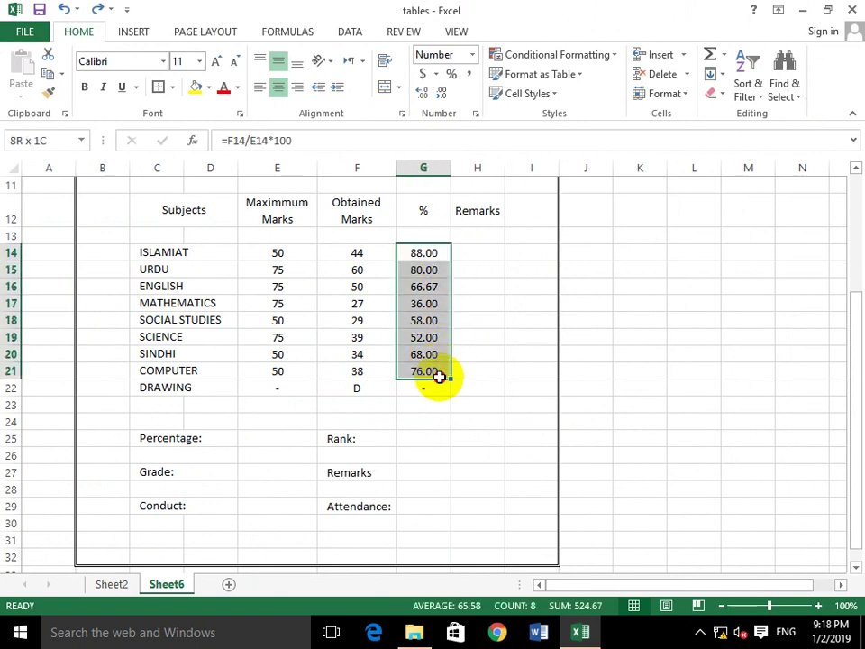
{"action": "left_click", "coordinate": [387, 303]}
{"action": "mouse_move", "coordinate": [855, 340]}
{"action": "left_mouse_down"}
{"action": "mouse_move", "coordinate": [858, 307]}
{"action": "mouse_move", "coordinate": [833, 255]}
{"action": "left_mouse_up"}
- Choose seat number 5524 from E4's dropdown so the next student's marks load
{"action": "left_click", "coordinate": [298, 190]}
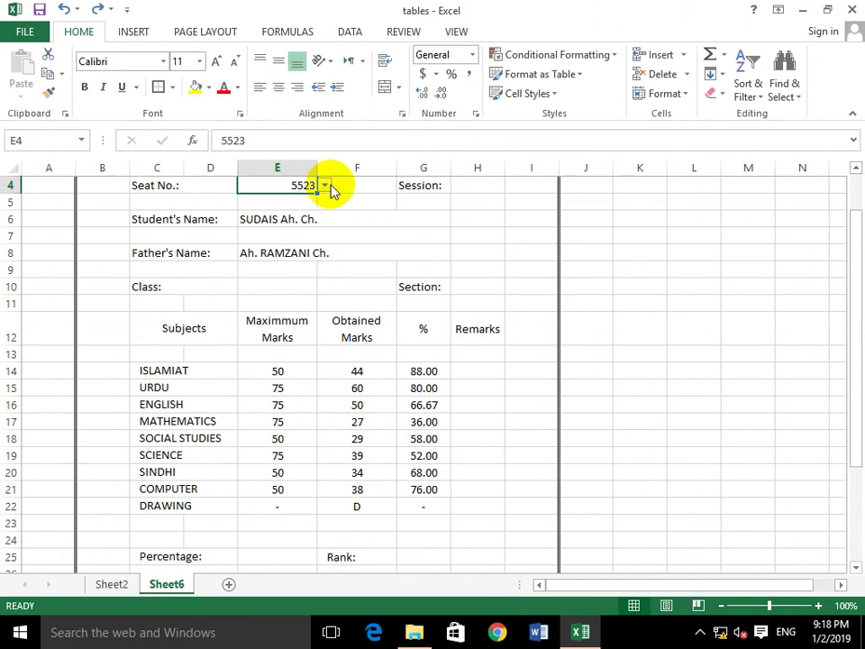
{"action": "left_click", "coordinate": [325, 185]}
{"action": "left_click", "coordinate": [275, 210]}
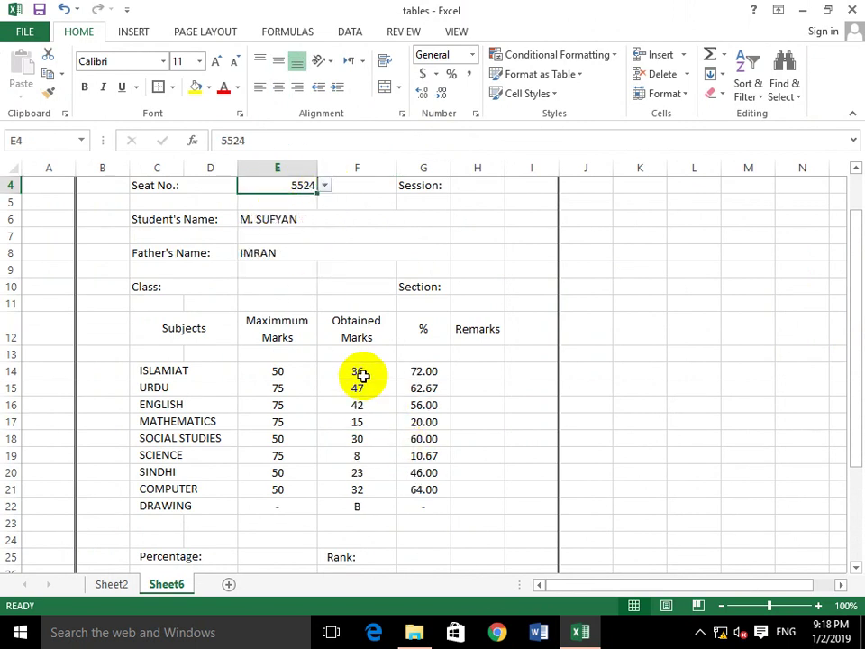
{"action": "left_click_drag", "start_coordinate": [362, 375], "coordinate": [380, 491]}
{"action": "left_click", "coordinate": [422, 472]}
{"action": "left_click", "coordinate": [303, 185]}
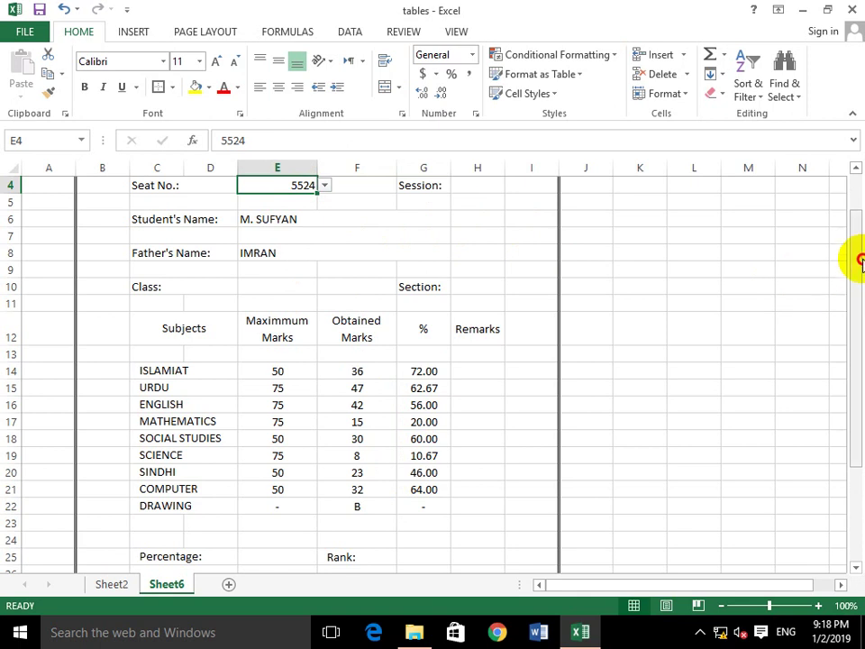
{"action": "left_click_drag", "start_coordinate": [856, 248], "coordinate": [852, 228]}
- Copy F14's marks lookup into Class E10 and Section H10, both showing 36, then open Sheet2
{"action": "left_click", "coordinate": [226, 317]}
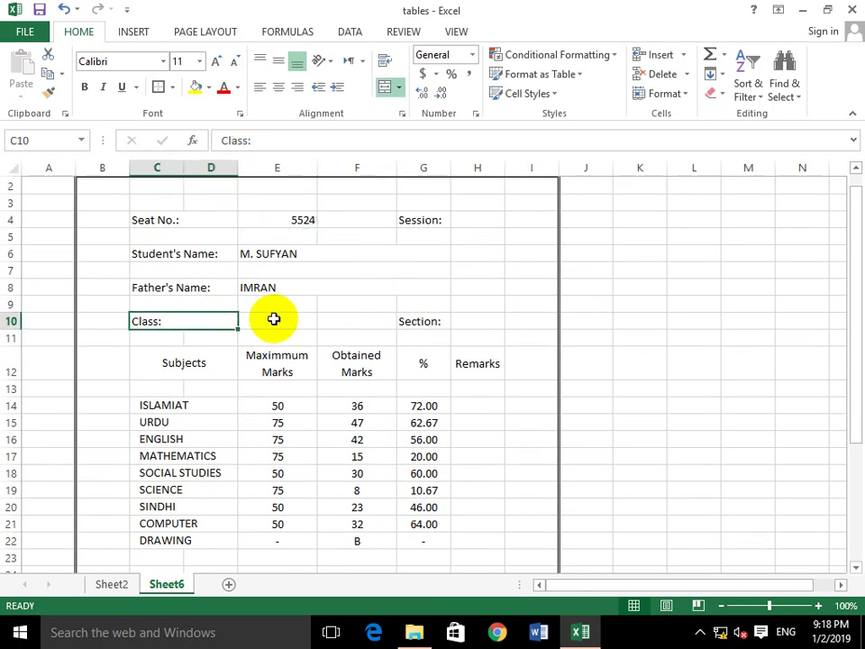
{"action": "left_click", "coordinate": [306, 319]}
{"action": "left_click", "coordinate": [298, 288]}
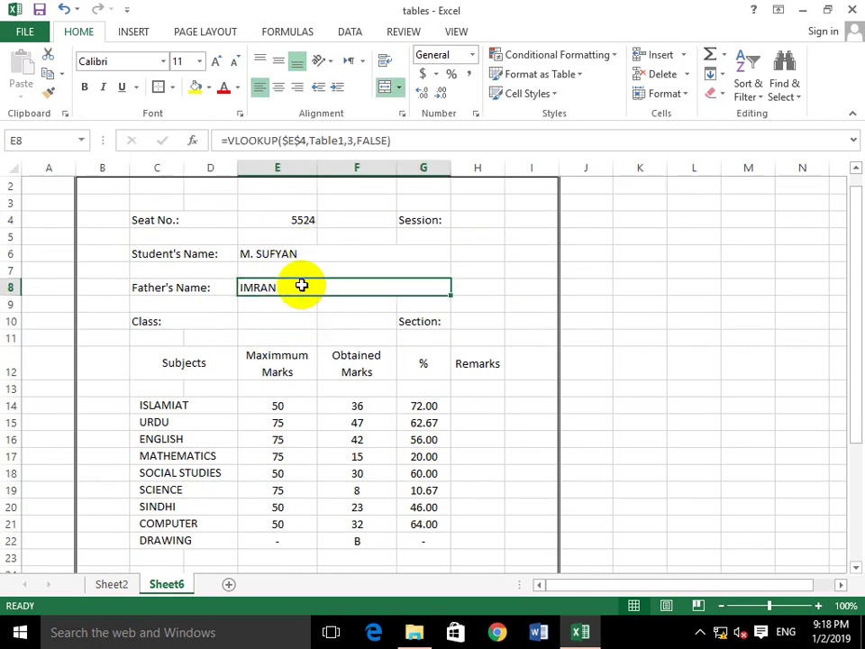
{"action": "left_click", "coordinate": [356, 406]}
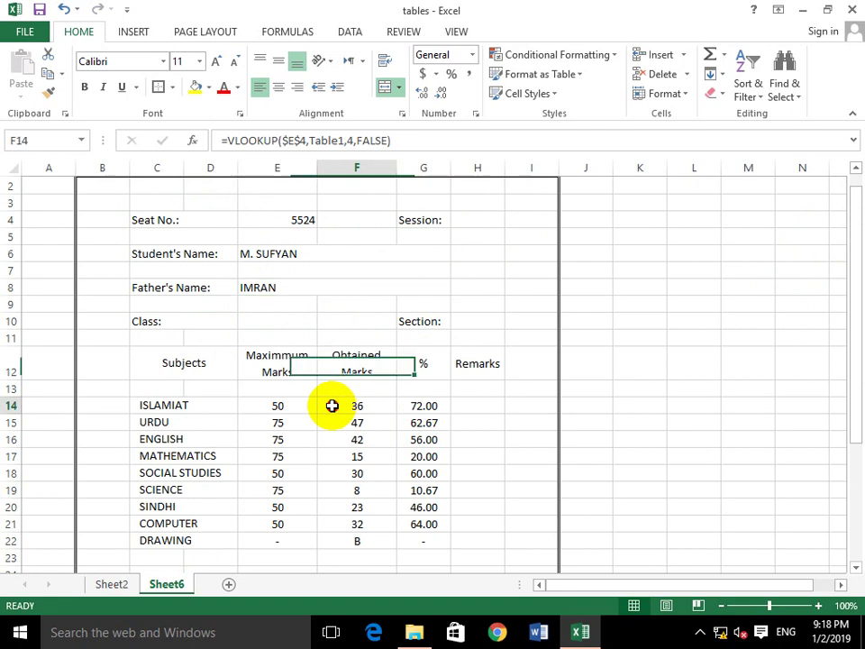
{"action": "key", "text": "ctrl+c"}
{"action": "left_click", "coordinate": [279, 324]}
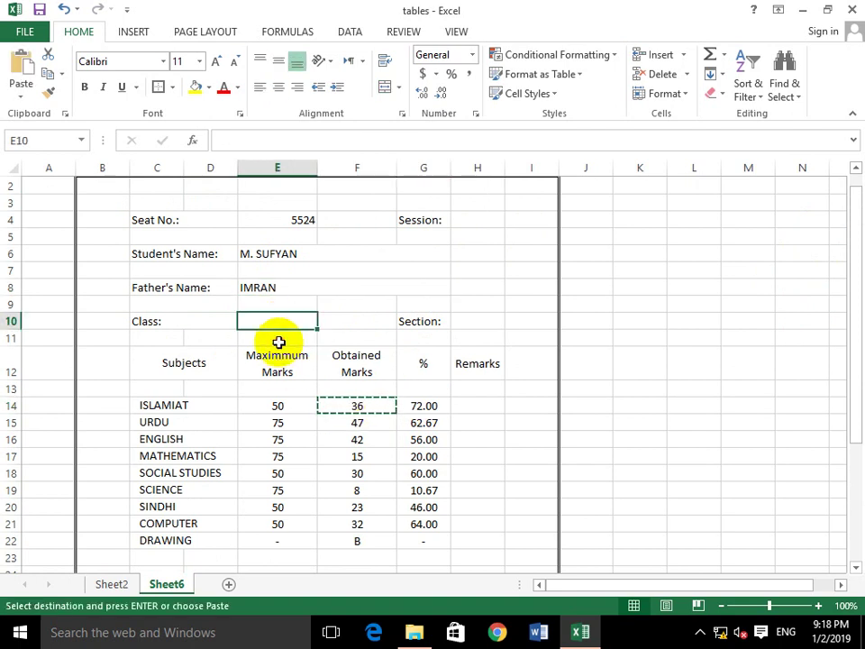
{"action": "key", "text": "ctrl+v"}
{"action": "left_click", "coordinate": [491, 322]}
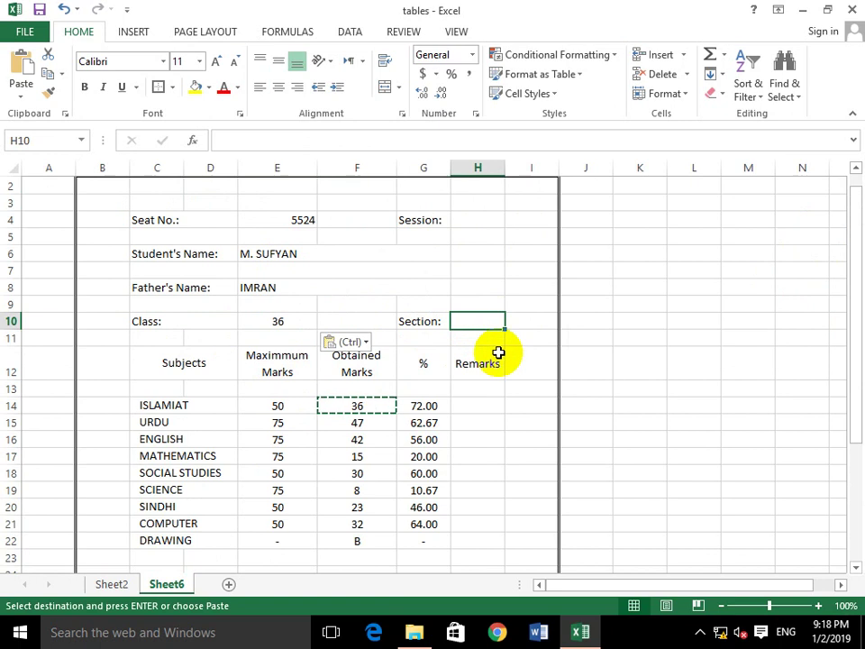
{"action": "key", "text": "ctrl+v"}
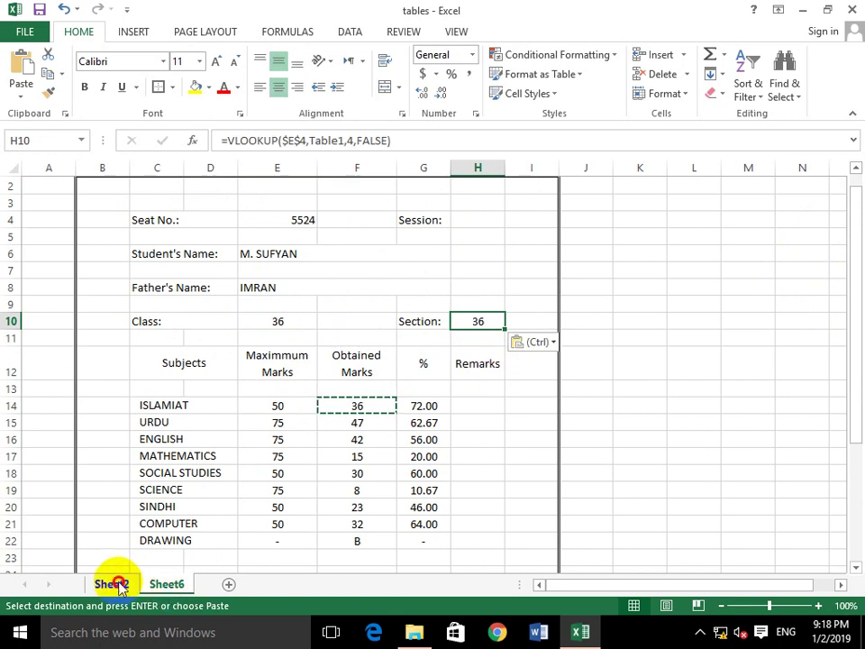
{"action": "left_click", "coordinate": [113, 584]}
- On Sheet2, number N14:Q14 as 14, 15, 16 and 17, then return to Sheet6
{"action": "left_click_drag", "start_coordinate": [861, 217], "coordinate": [860, 184]}
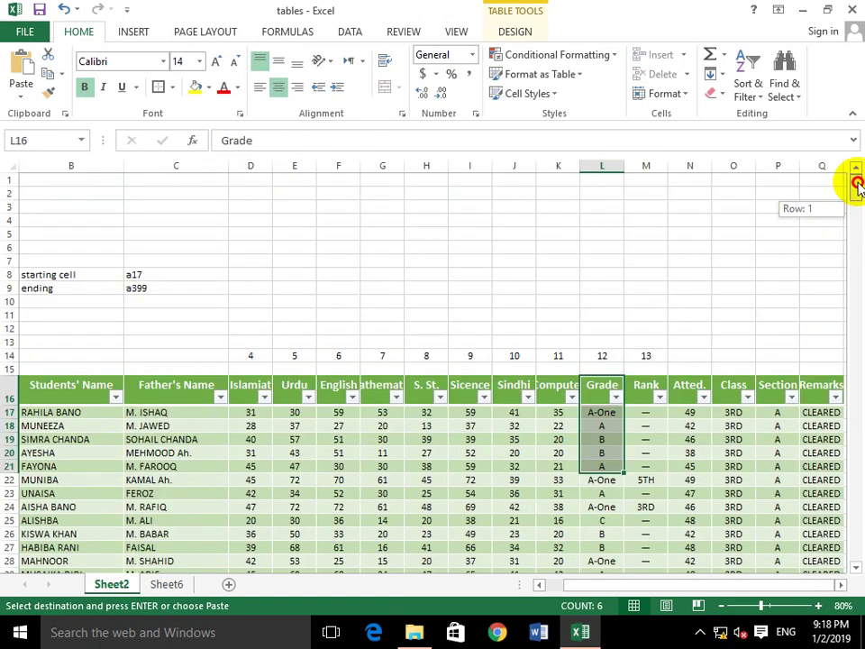
{"action": "left_click", "coordinate": [674, 358]}
{"action": "type", "text": "14"}
{"action": "key", "text": "Tab"}
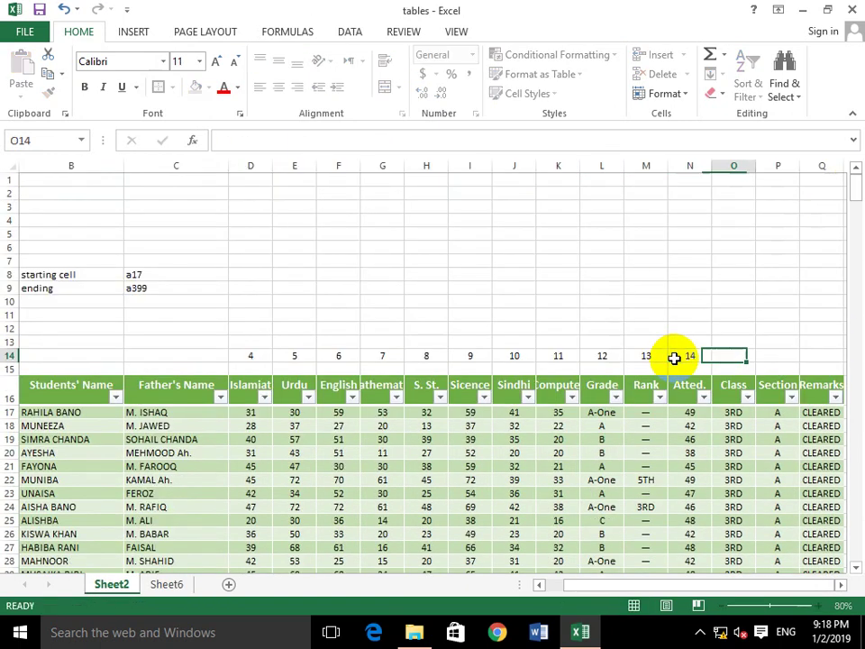
{"action": "type", "text": "15"}
{"action": "key", "text": "Tab"}
{"action": "type", "text": "16"}
{"action": "key", "text": "Tab"}
{"action": "type", "text": "17"}
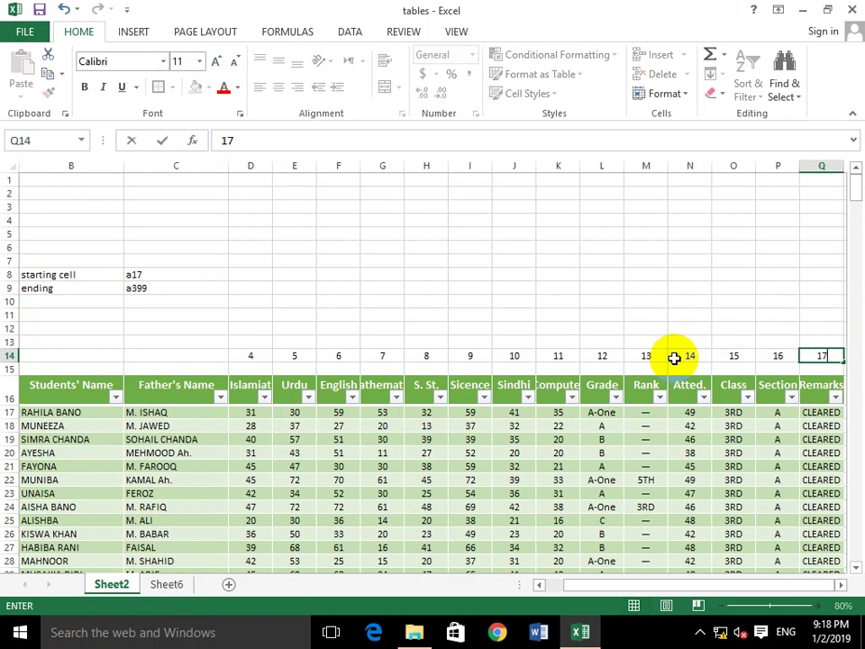
{"action": "key", "text": "Tab"}
{"action": "key", "text": "Left"}
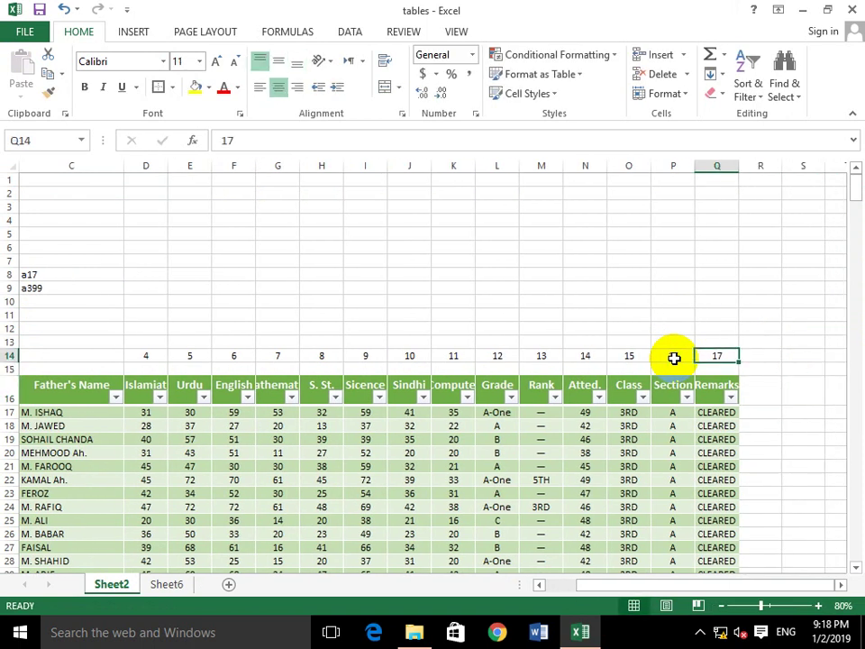
{"action": "left_click_drag", "start_coordinate": [717, 413], "coordinate": [718, 480]}
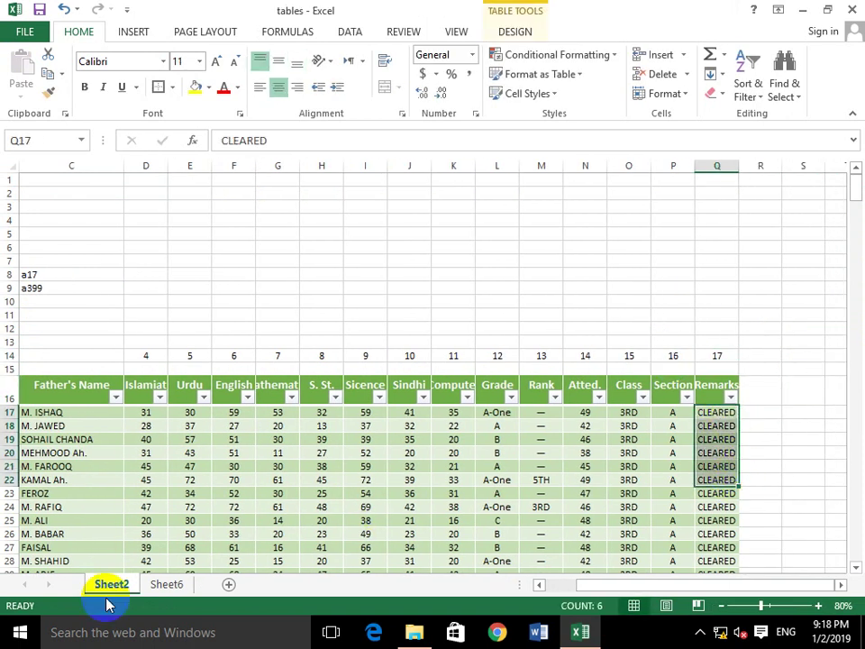
{"action": "left_click", "coordinate": [166, 585]}
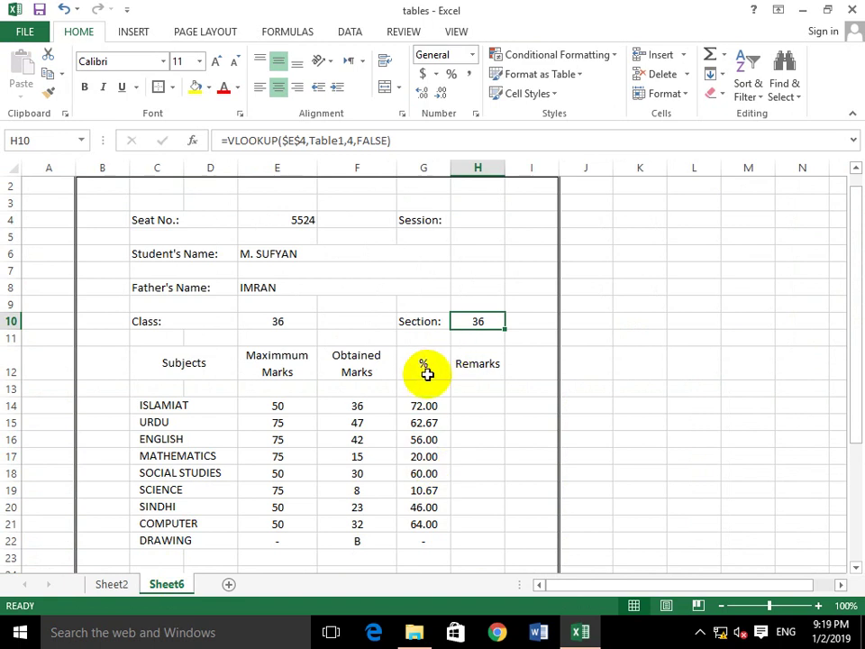
- Check the Class and Section column numbers in O14 and P14 on Sheet2
{"action": "left_click", "coordinate": [124, 585]}
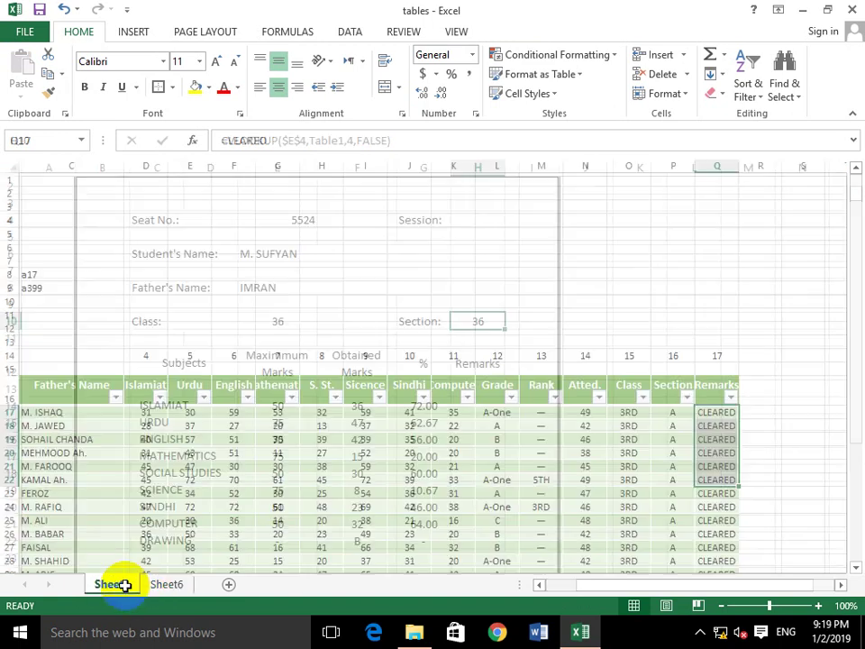
{"action": "left_click", "coordinate": [631, 355]}
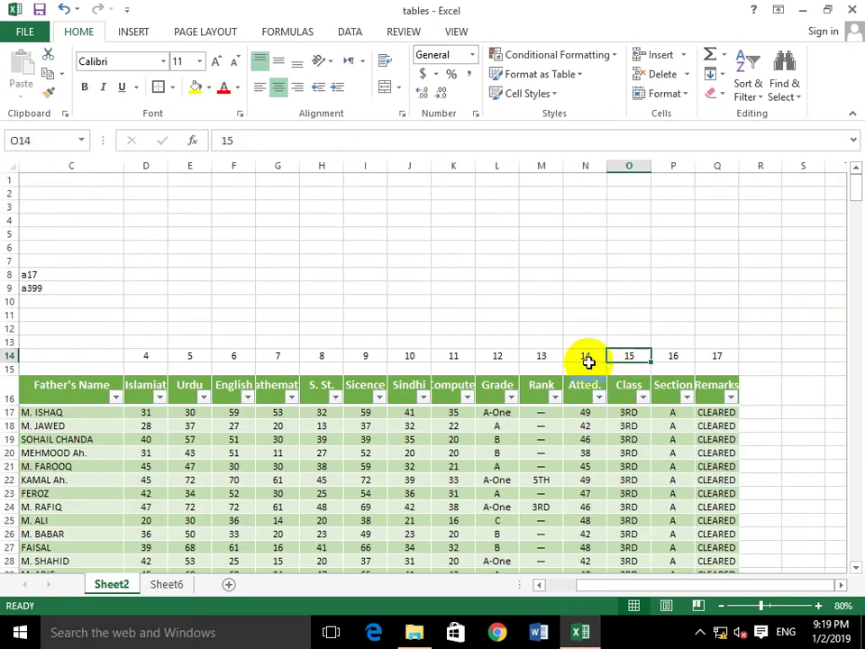
{"action": "left_click", "coordinate": [686, 358]}
{"action": "left_click", "coordinate": [168, 584]}
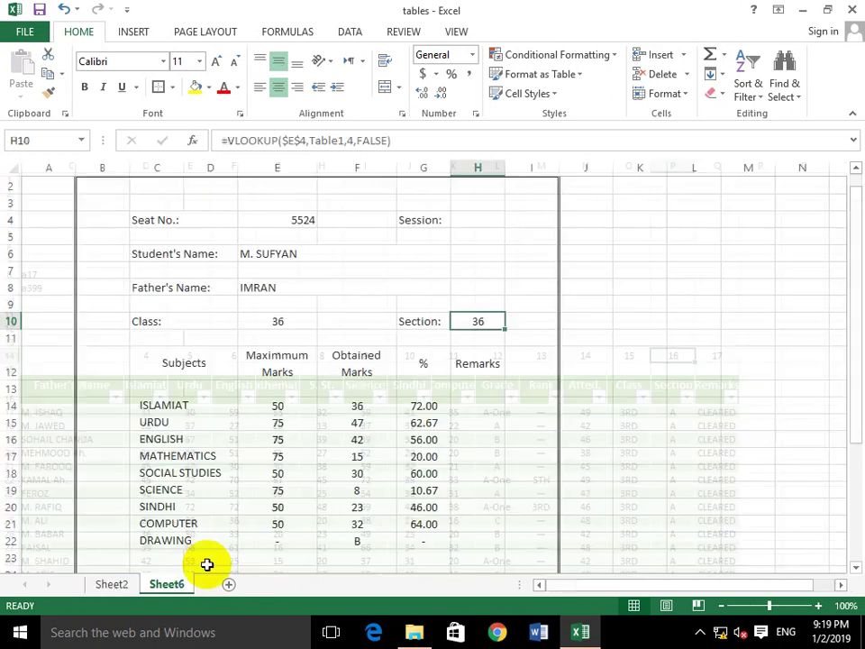
- Fix the column index in E10's Class lookup so it shows 8TH
{"action": "left_click", "coordinate": [311, 321]}
{"action": "left_click", "coordinate": [369, 141]}
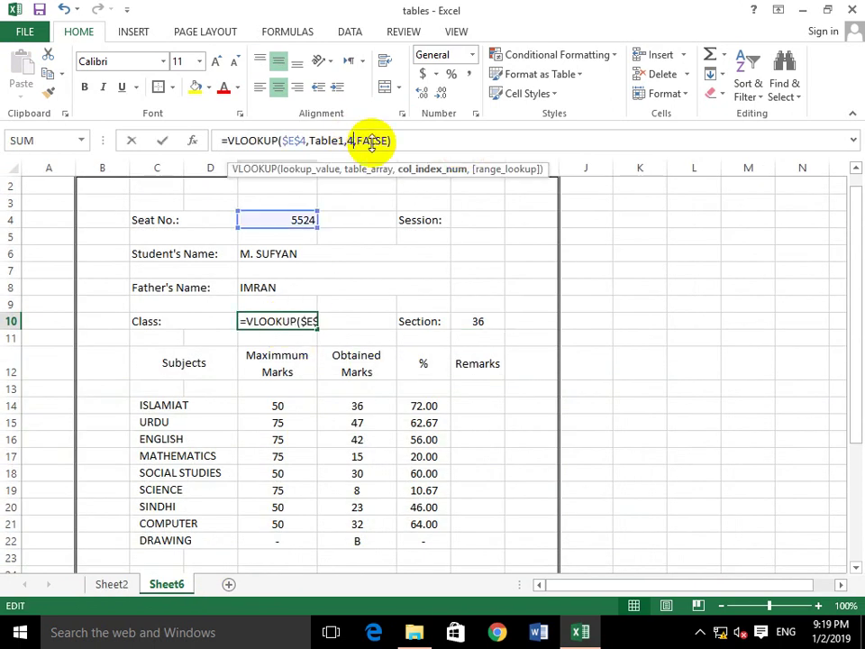
{"action": "type", "text": "15"}
{"action": "key", "text": "BackSpace"}
{"action": "key", "text": "BackSpace"}
{"action": "type", "text": "4"}
{"action": "key", "text": "Return"}
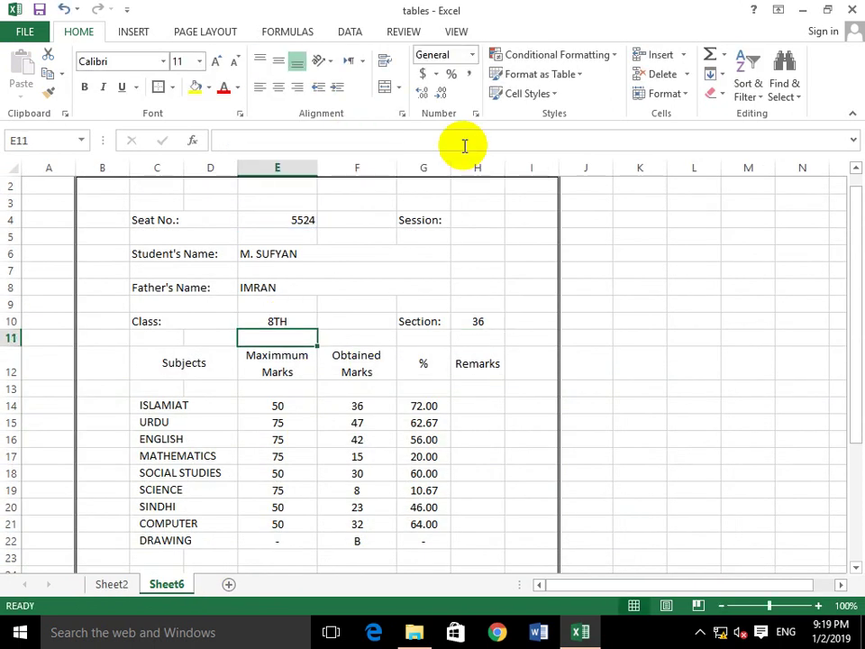
{"action": "key", "text": "Up"}
{"action": "key", "text": "Right"}
{"action": "key", "text": "Right"}
{"action": "key", "text": "Right"}
- Change H10's lookup column index to 16 so Section shows B
{"action": "key", "text": "F2"}
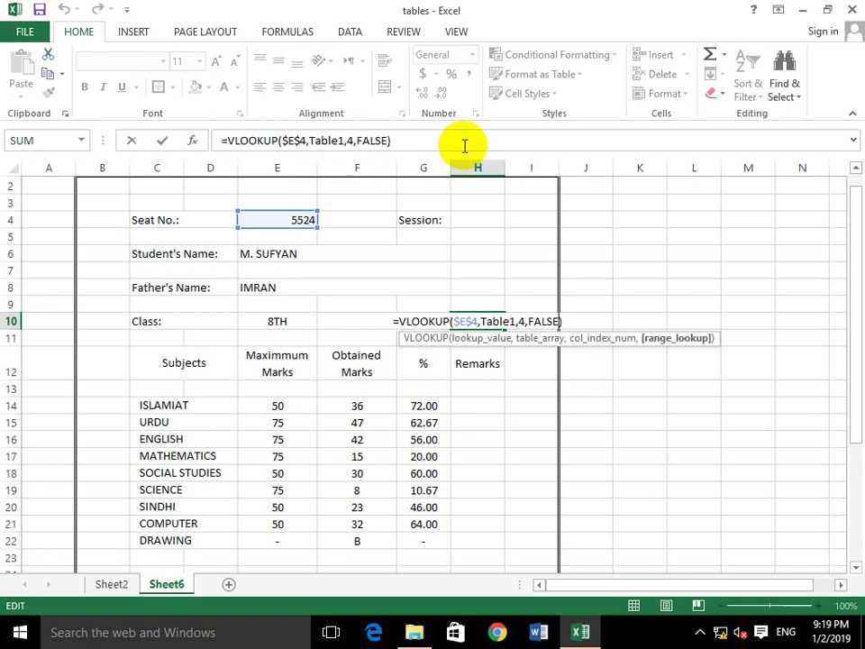
{"action": "key", "text": "BackSpace"}
{"action": "type", "text": "16"}
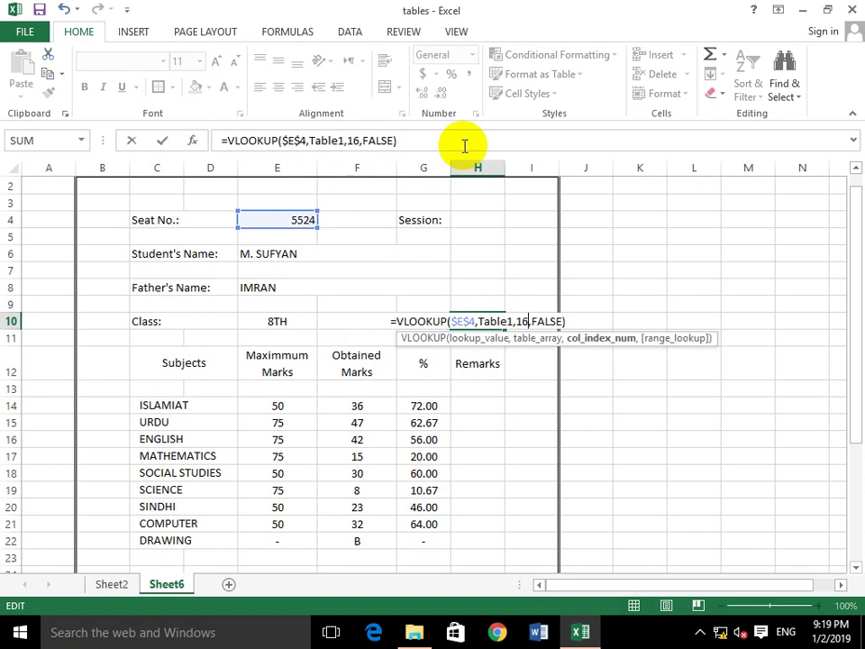
{"action": "key", "text": "Return"}
{"action": "key", "text": "Down"}
{"action": "key", "text": "Up"}
{"action": "key", "text": "Up"}
{"action": "key", "text": "Up"}
{"action": "key", "text": "Up"}
{"action": "key", "text": "Left"}
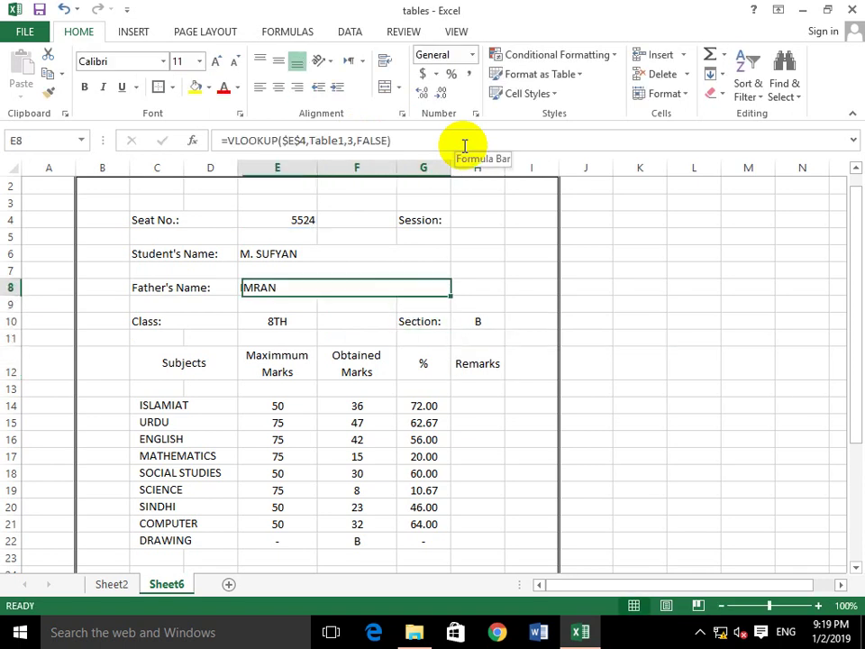
{"action": "key", "text": "Up"}
{"action": "key", "text": "Up"}
{"action": "key", "text": "Right"}
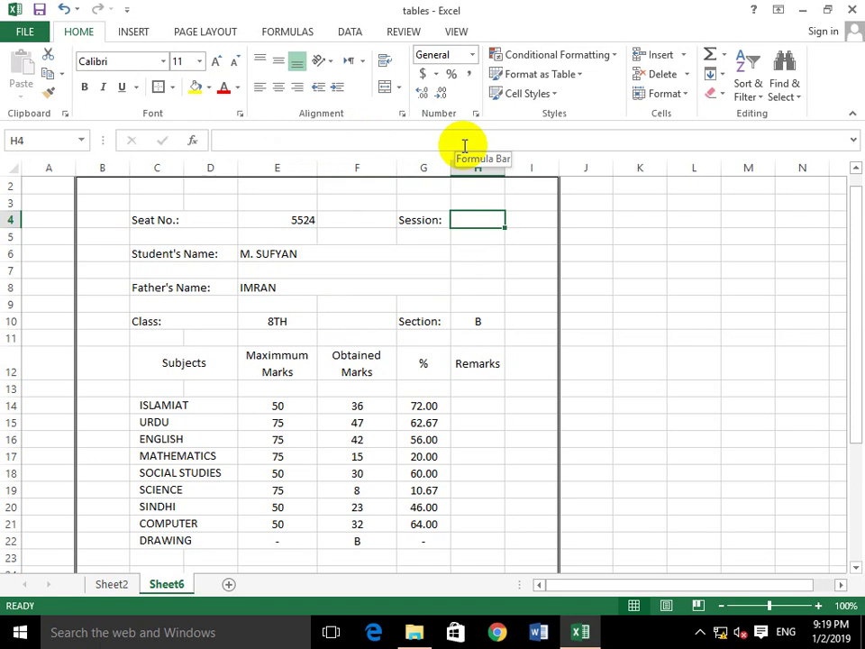
- Move the Section label and value one column left, then undo the move
{"action": "key", "text": "Left"}
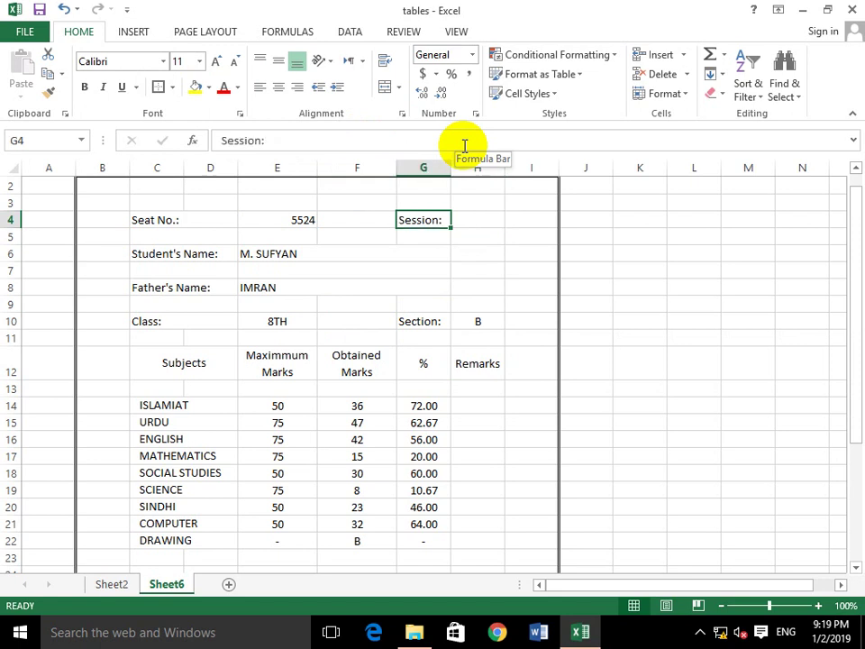
{"action": "key", "text": "Left"}
{"action": "key", "text": "Right"}
{"action": "key", "text": "Down"}
{"action": "key", "text": "Down"}
{"action": "key", "text": "Down"}
{"action": "key", "text": "Down"}
{"action": "key", "text": "Down"}
{"action": "key", "text": "Down"}
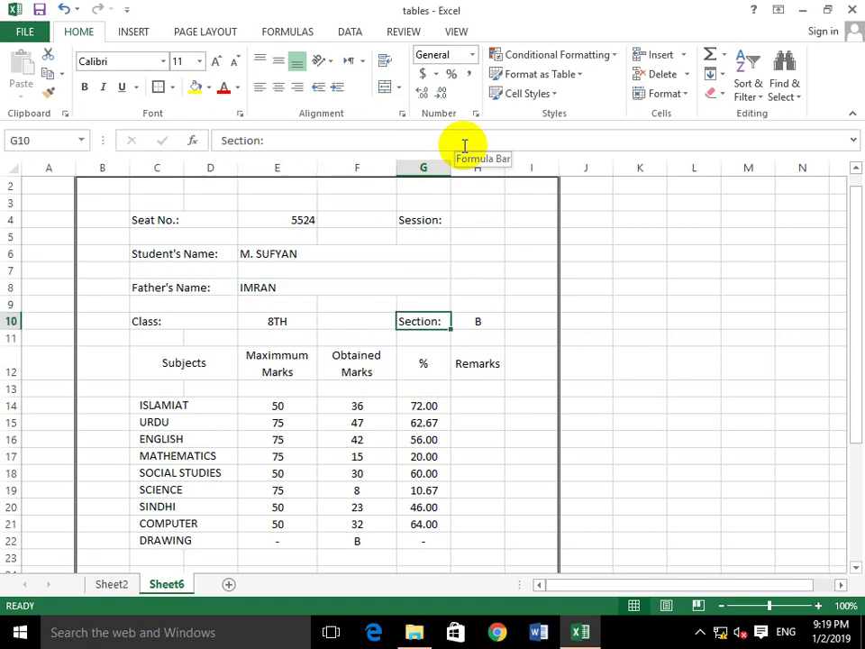
{"action": "key", "text": "ctrl+x"}
{"action": "key", "text": "Left"}
{"action": "key", "text": "ctrl+v"}
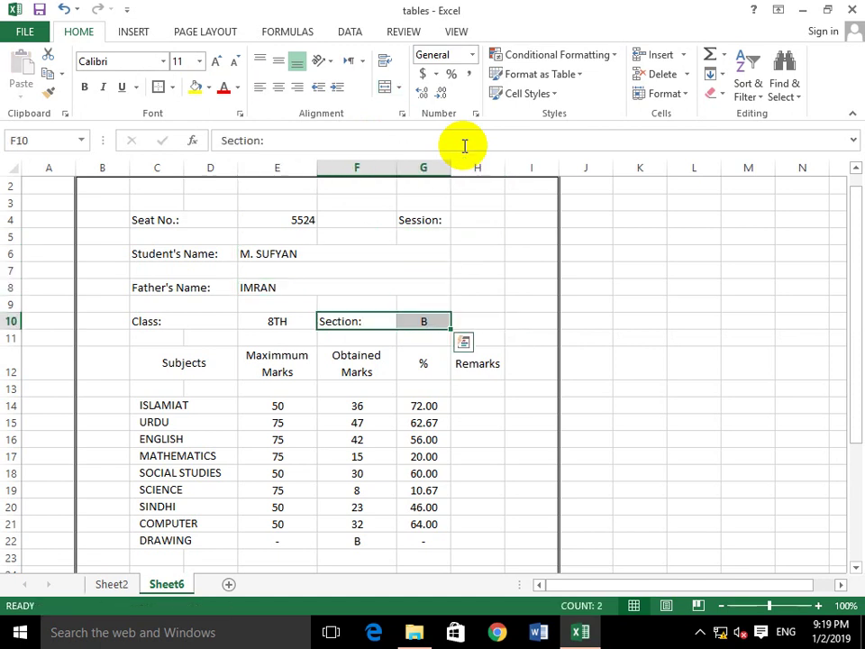
{"action": "key", "text": "Up"}
{"action": "key", "text": "Up"}
{"action": "key", "text": "Up"}
{"action": "key", "text": "Up"}
{"action": "key", "text": "Up"}
{"action": "key", "text": "Right"}
- Merge and centre H4:I4 and enter 2018 - 2019 as the Session
{"action": "key", "text": "Up"}
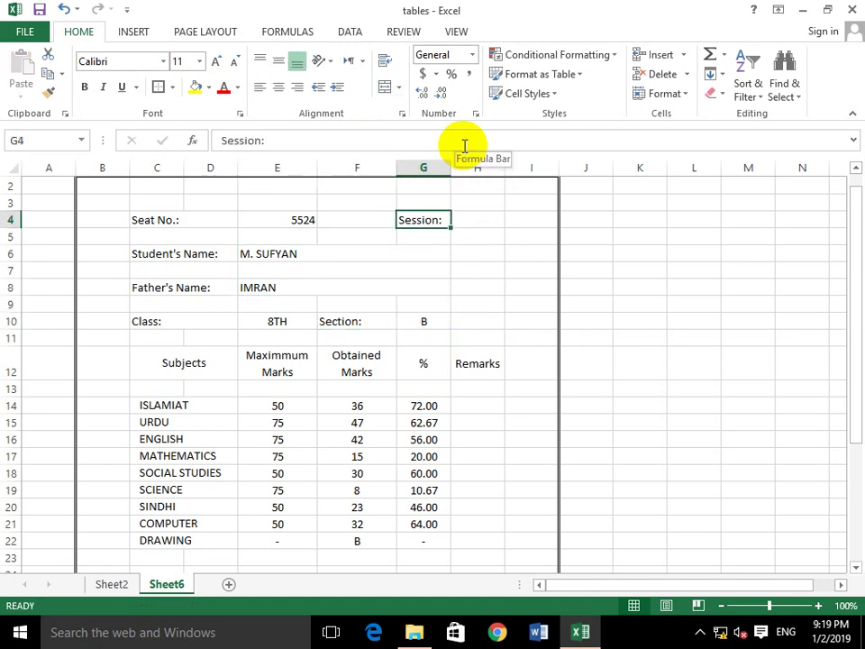
{"action": "key", "text": "ctrl+z"}
{"action": "key", "text": "Right"}
{"action": "key", "text": "Up"}
{"action": "key", "text": "Up"}
{"action": "key", "text": "Right"}
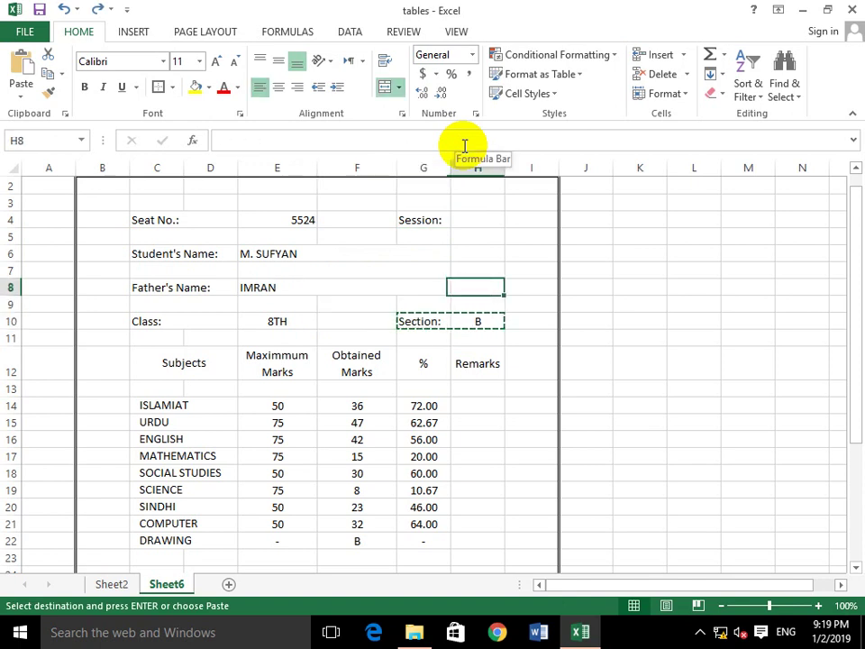
{"action": "key", "text": "Up"}
{"action": "key", "text": "Up"}
{"action": "key", "text": "Up"}
{"action": "key", "text": "Up"}
{"action": "key", "text": "shift+Right"}
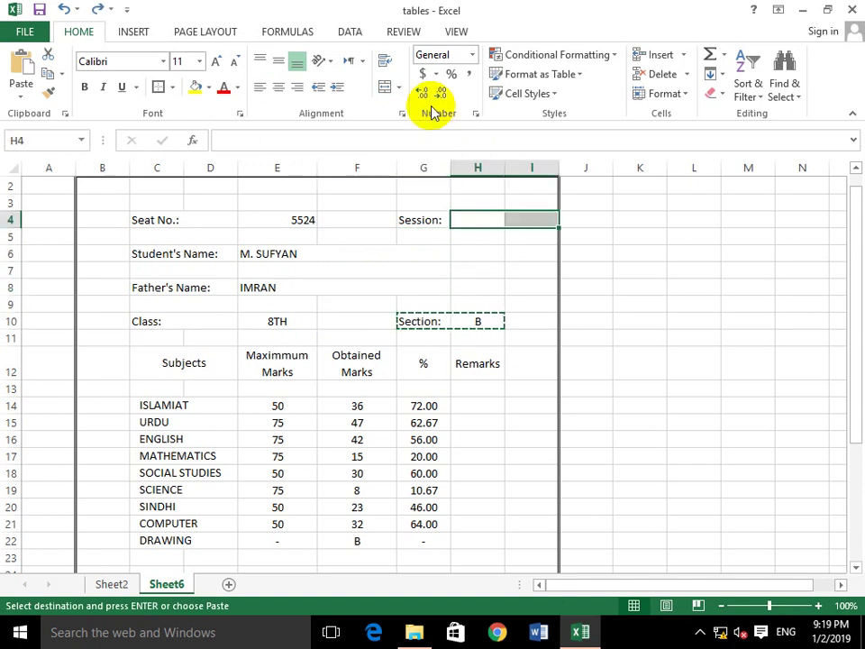
{"action": "left_click", "coordinate": [387, 93]}
{"action": "type", "text": "2018 - 2019"}
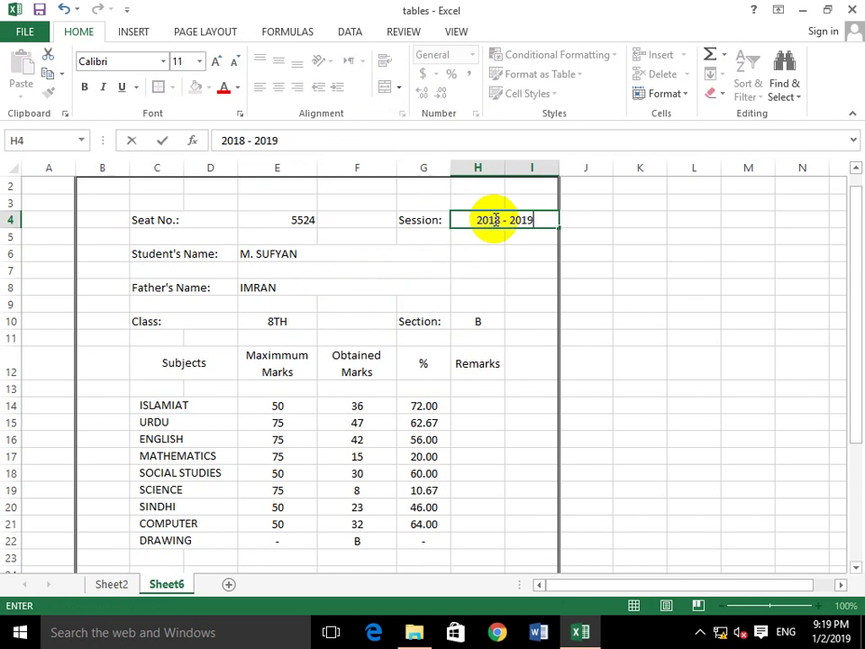
{"action": "key", "text": "Return"}
{"action": "left_click", "coordinate": [494, 219]}
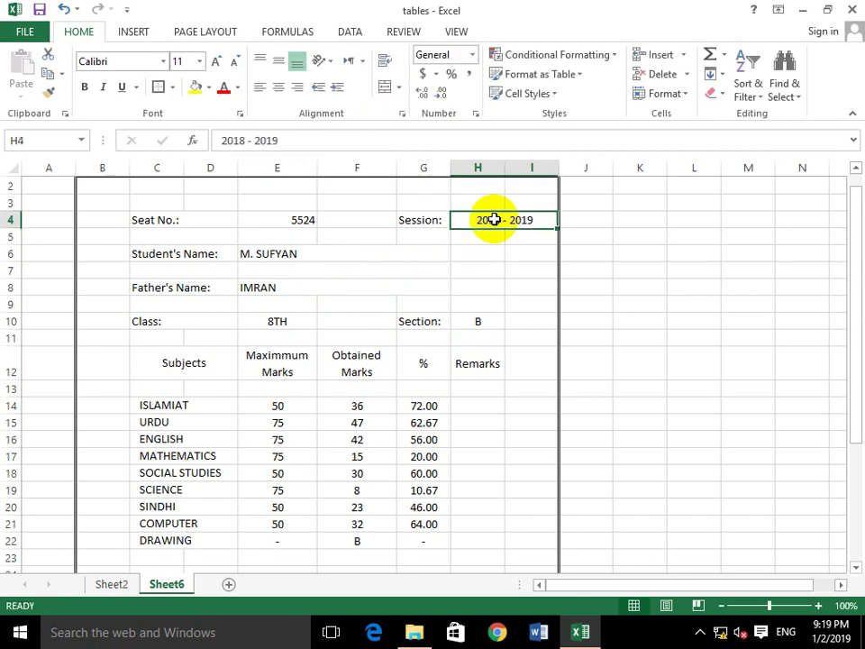
{"action": "left_click_drag", "start_coordinate": [852, 297], "coordinate": [856, 338]}
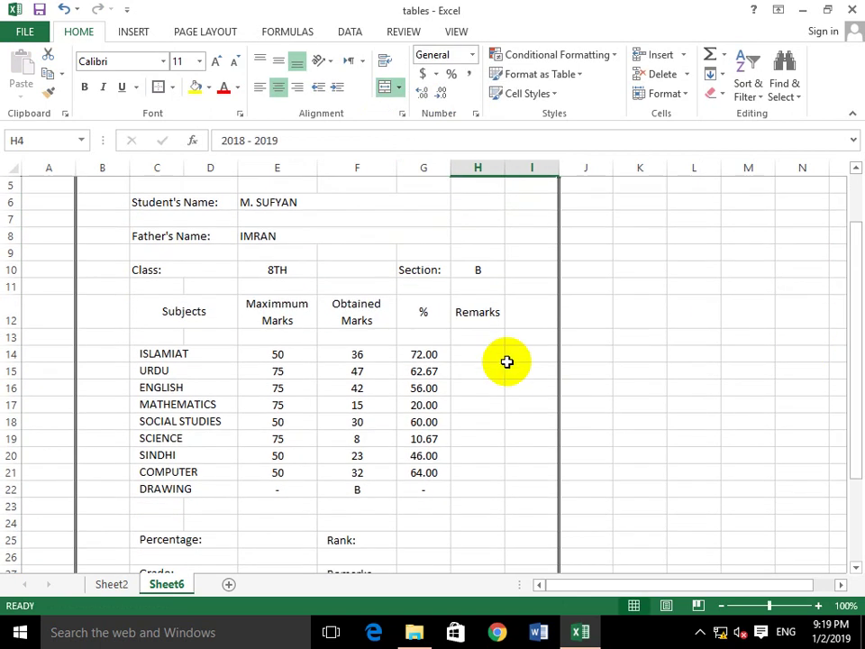
{"action": "left_click", "coordinate": [485, 356]}
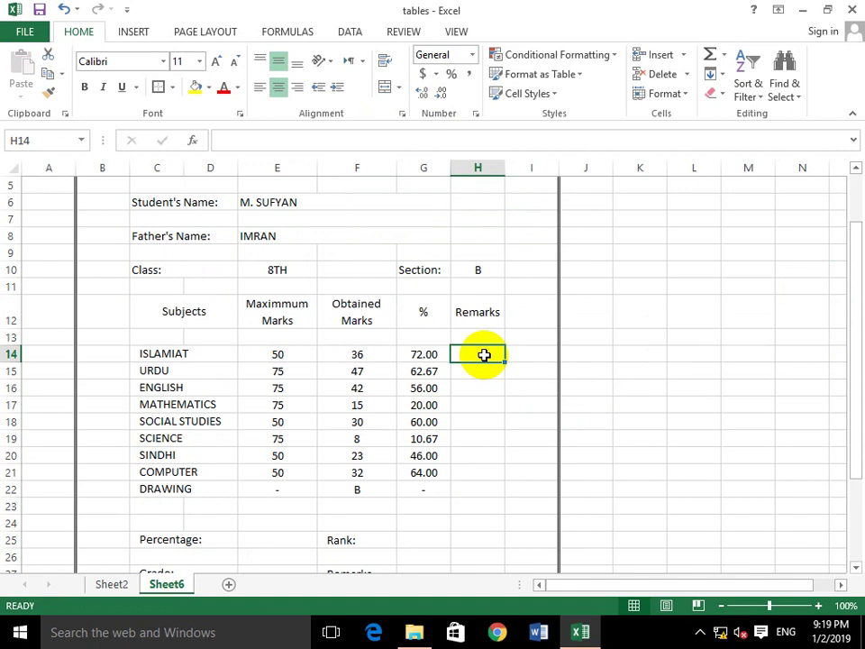
{"action": "left_click", "coordinate": [190, 344]}
{"action": "left_click", "coordinate": [189, 371]}
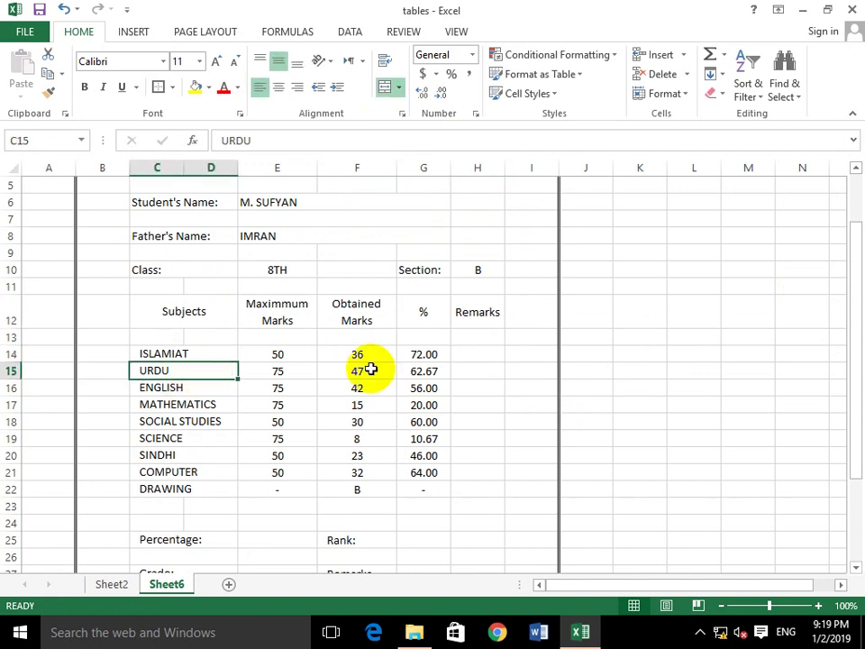
{"action": "left_click", "coordinate": [191, 391]}
{"action": "left_click", "coordinate": [488, 385]}
{"action": "left_click", "coordinate": [486, 357]}
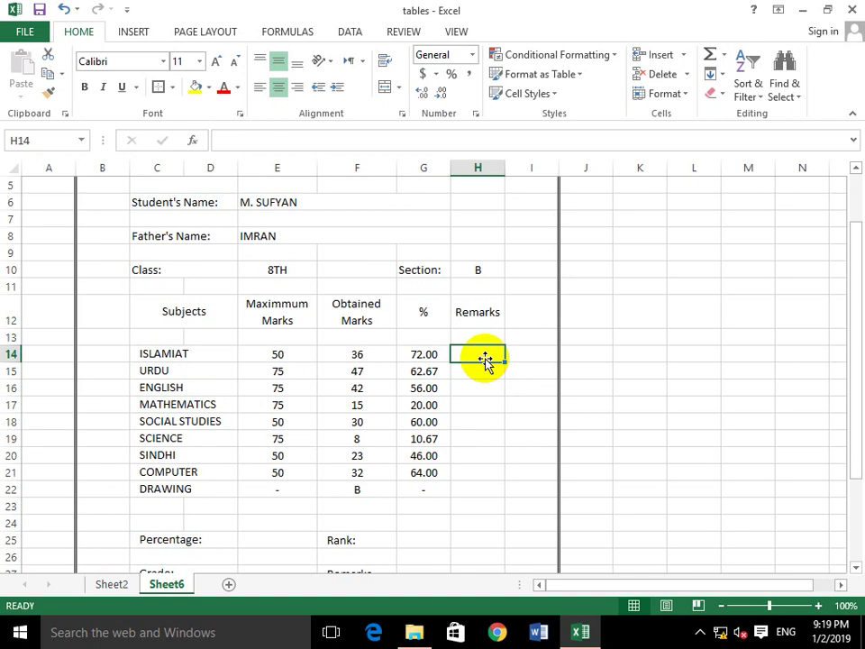
{"action": "type", "text": "="}
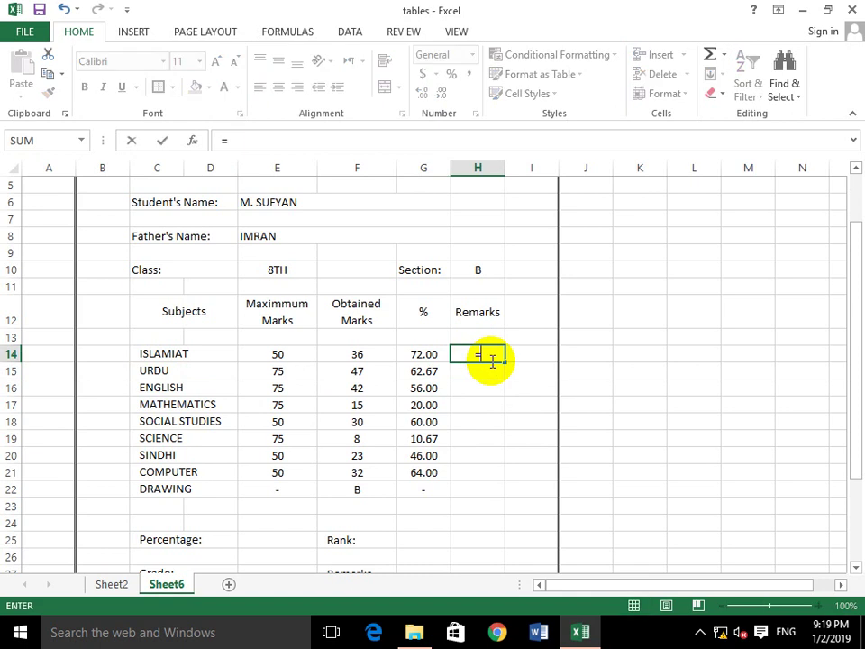
{"action": "type", "text": "if"}
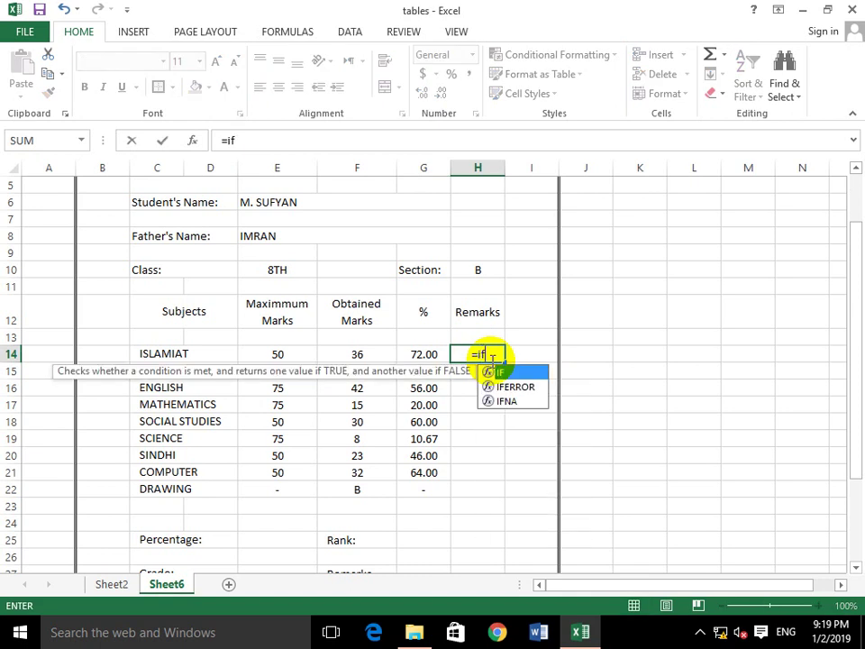
{"action": "key", "text": "Tab"}
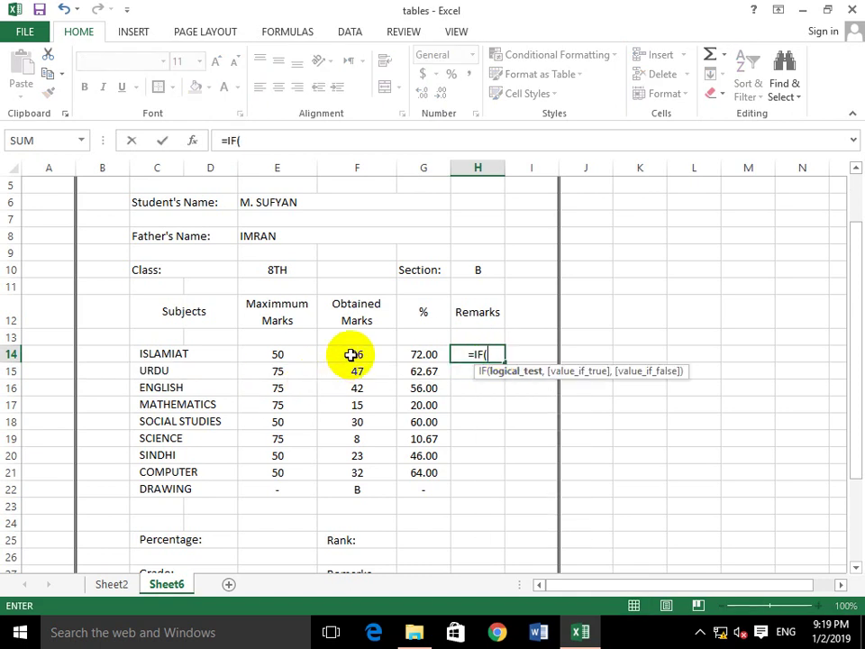
{"action": "left_click", "coordinate": [353, 354]}
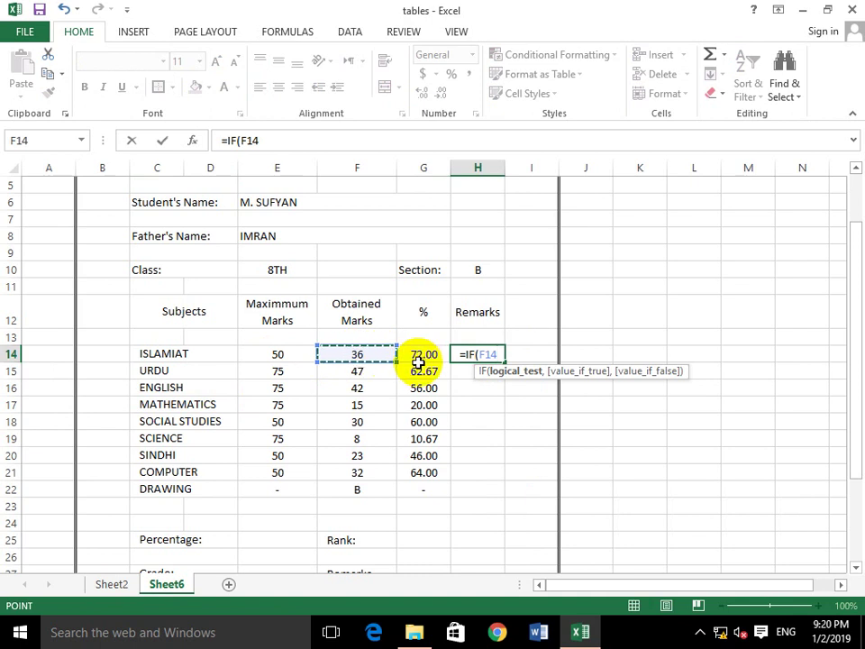
{"action": "key", "text": "Escape"}
{"action": "left_click_drag", "start_coordinate": [532, 387], "coordinate": [455, 385]}
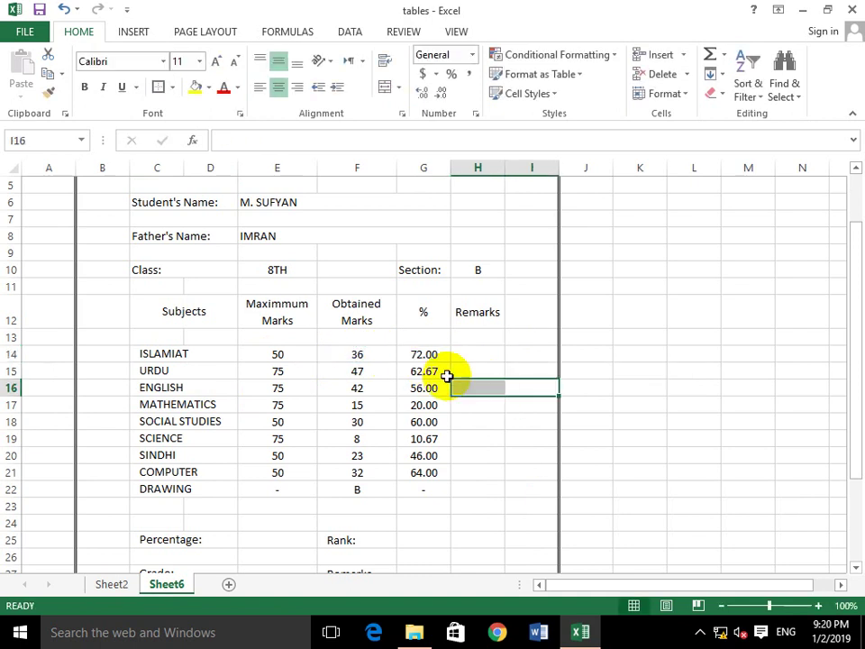
{"action": "left_click", "coordinate": [413, 353]}
{"action": "left_click", "coordinate": [433, 438]}
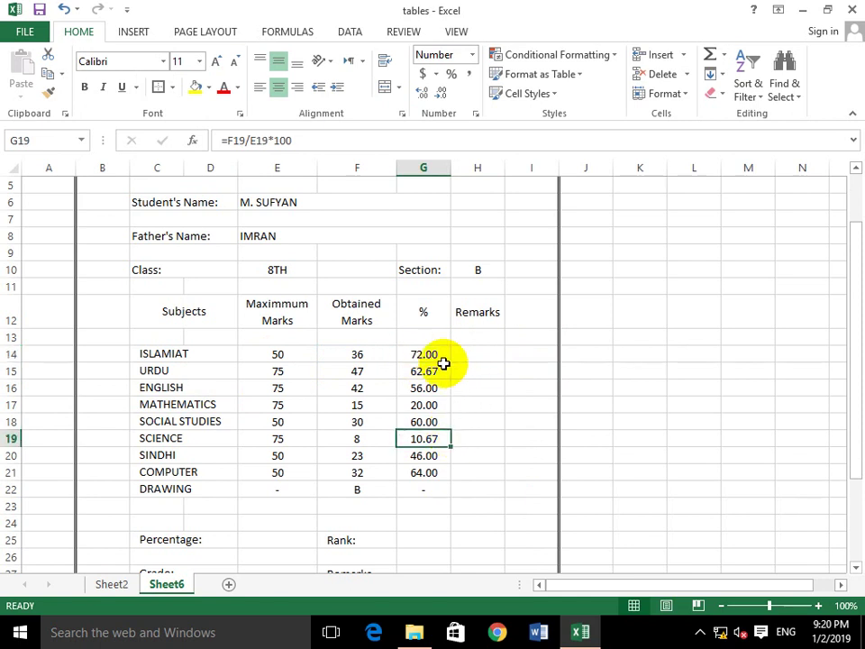
{"action": "left_click", "coordinate": [424, 404]}
{"action": "left_click_drag", "start_coordinate": [426, 354], "coordinate": [425, 470]}
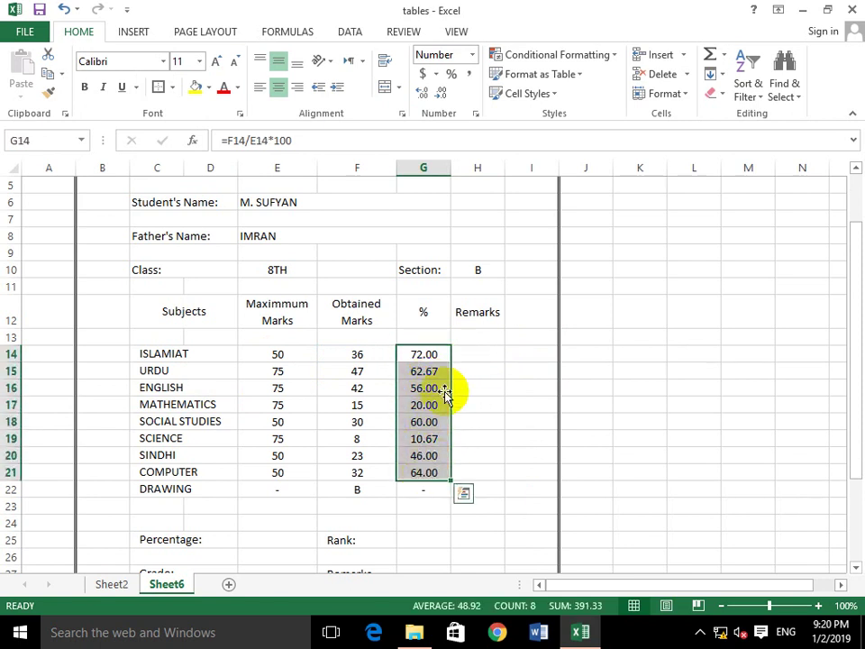
{"action": "left_click_drag", "start_coordinate": [486, 349], "coordinate": [496, 475]}
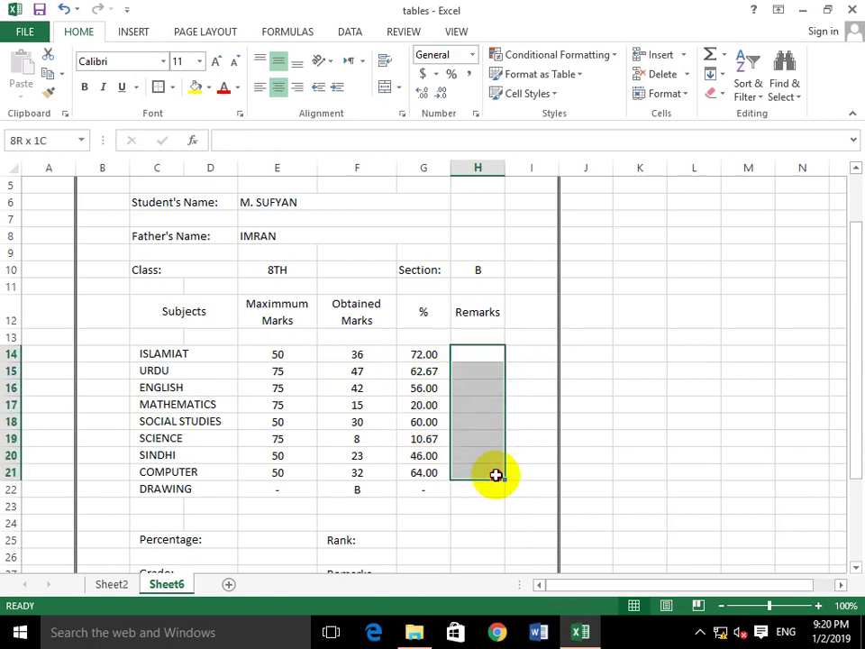
- Enter =IF(G14<40,"FAILED","PASSED") in the first Remarks cell H14
{"action": "left_click", "coordinate": [481, 355]}
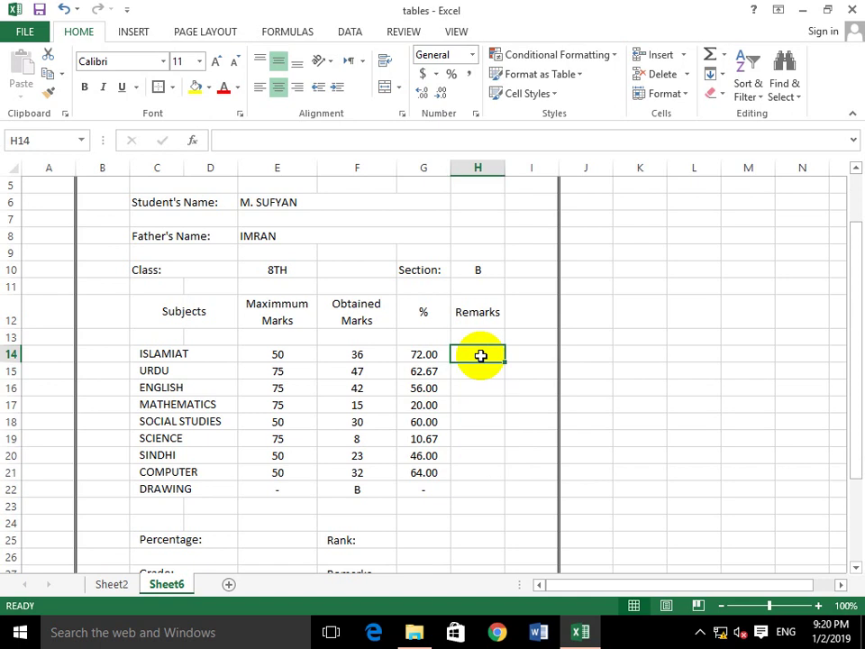
{"action": "type", "text": "=if"}
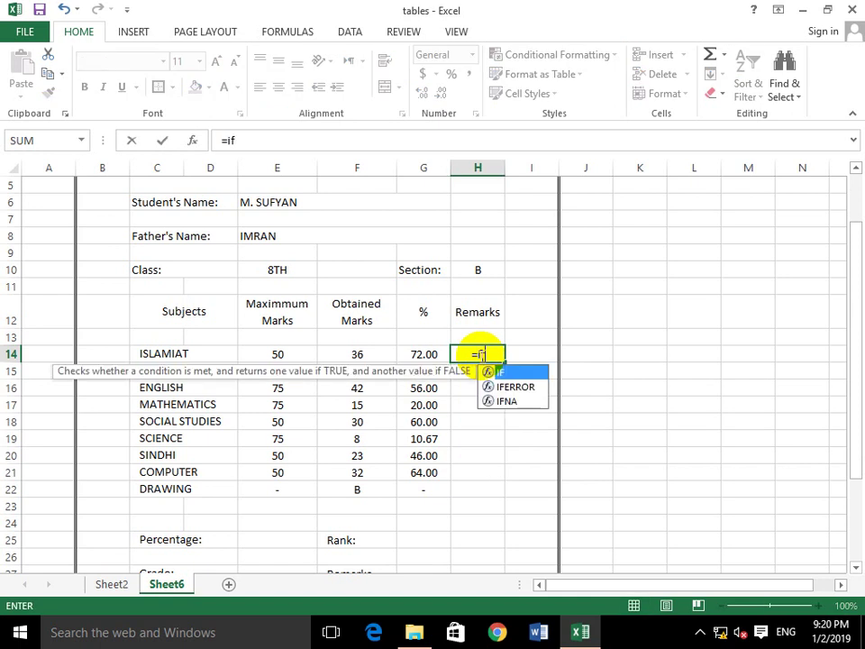
{"action": "type", "text": "("}
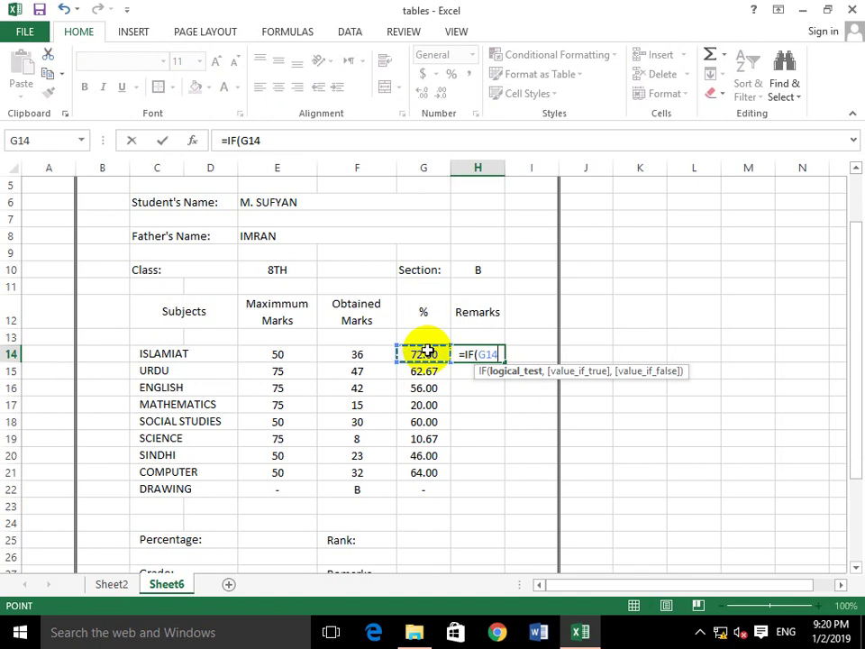
{"action": "type", "text": "<"}
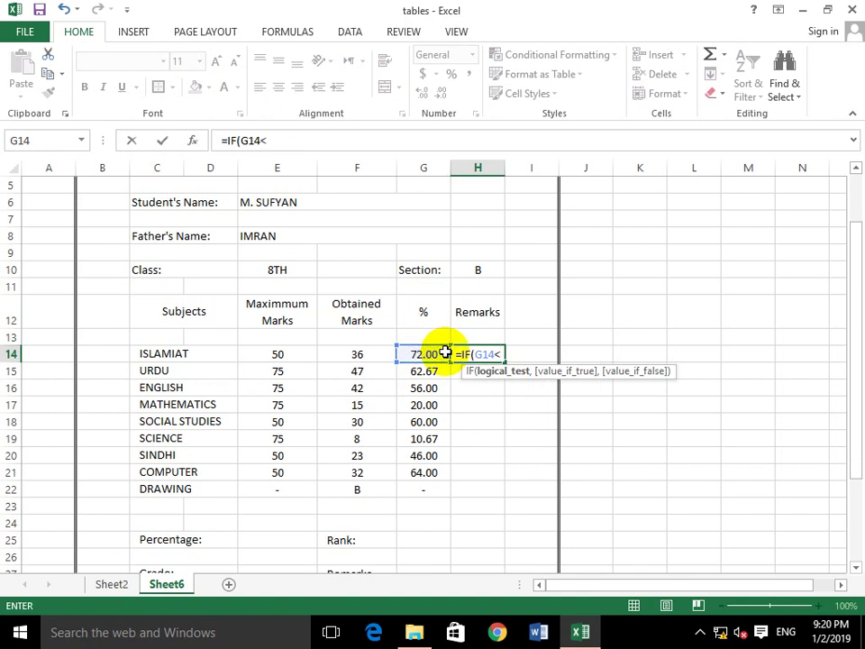
{"action": "type", "text": "4000000000000000000"}
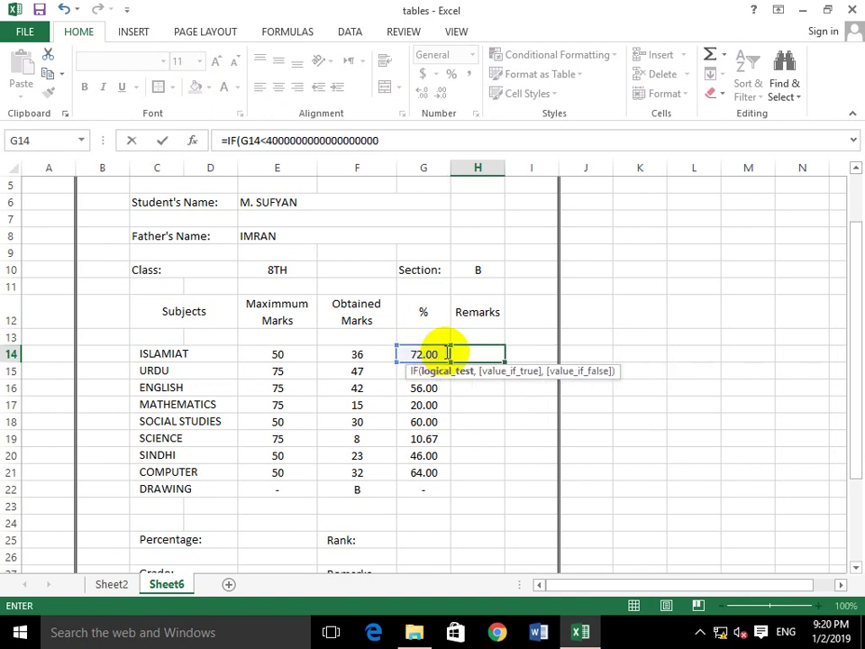
{"action": "type", "text": "000000000000000"}
{"action": "key", "text": "Escape"}
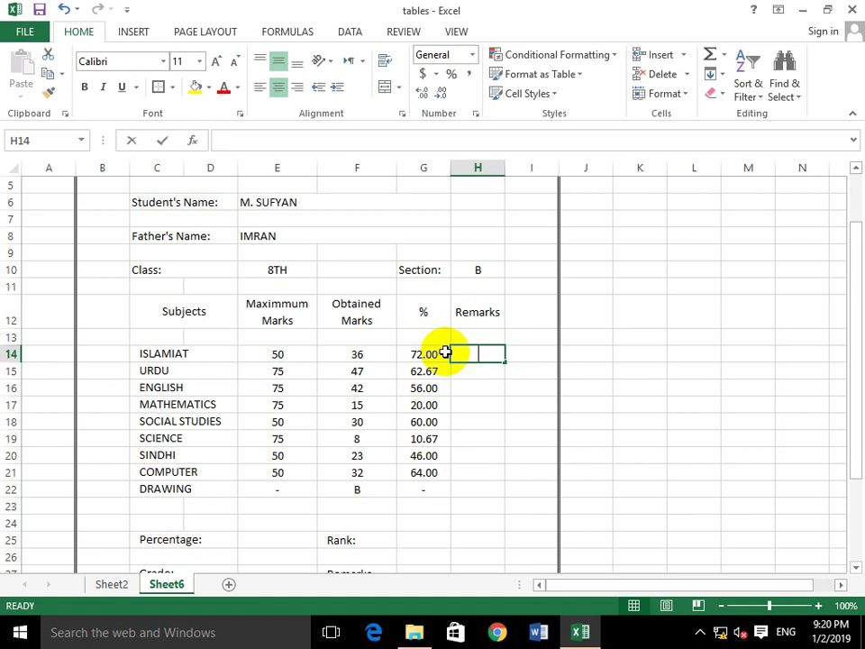
{"action": "type", "text": "=if"}
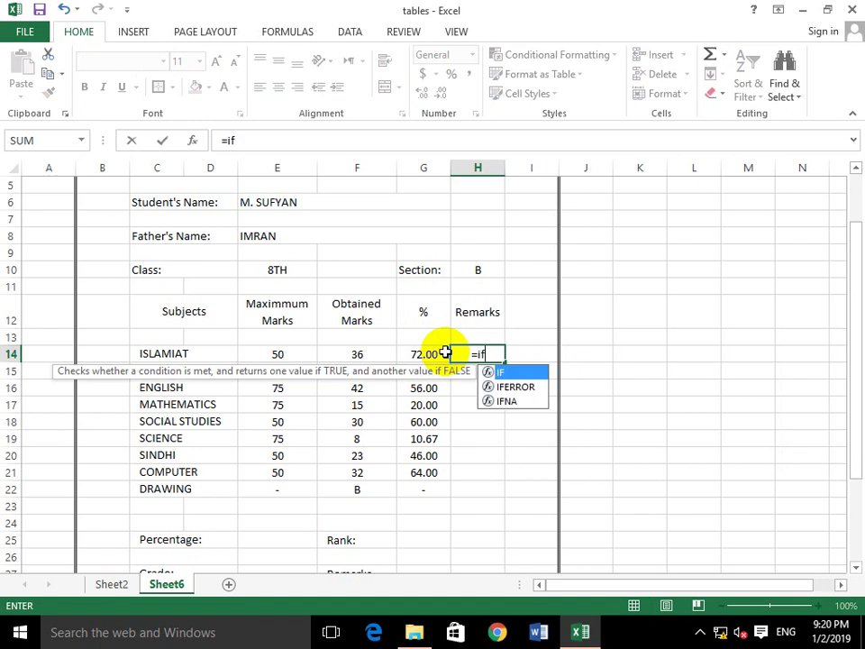
{"action": "key", "text": "Tab"}
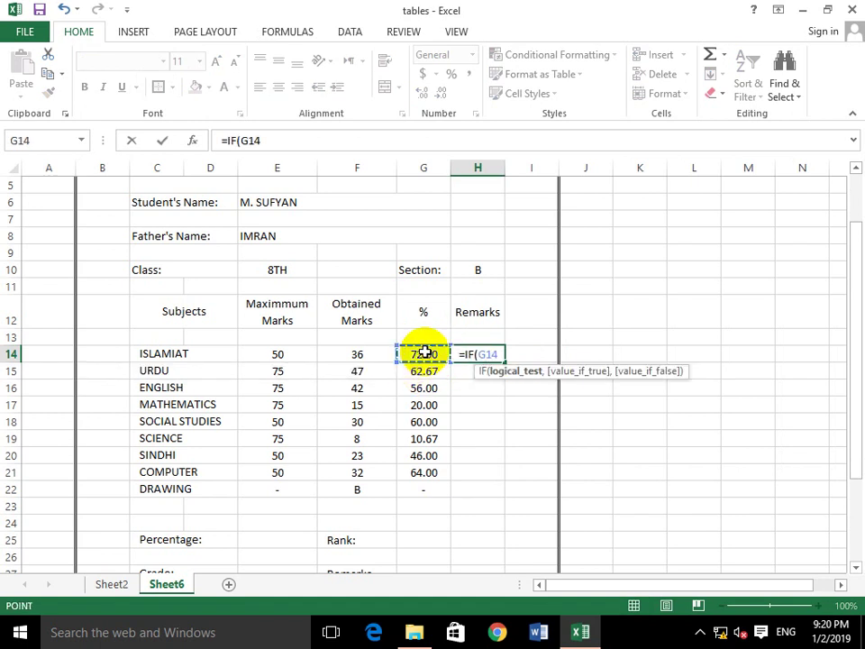
{"action": "type", "text": "<40,"}
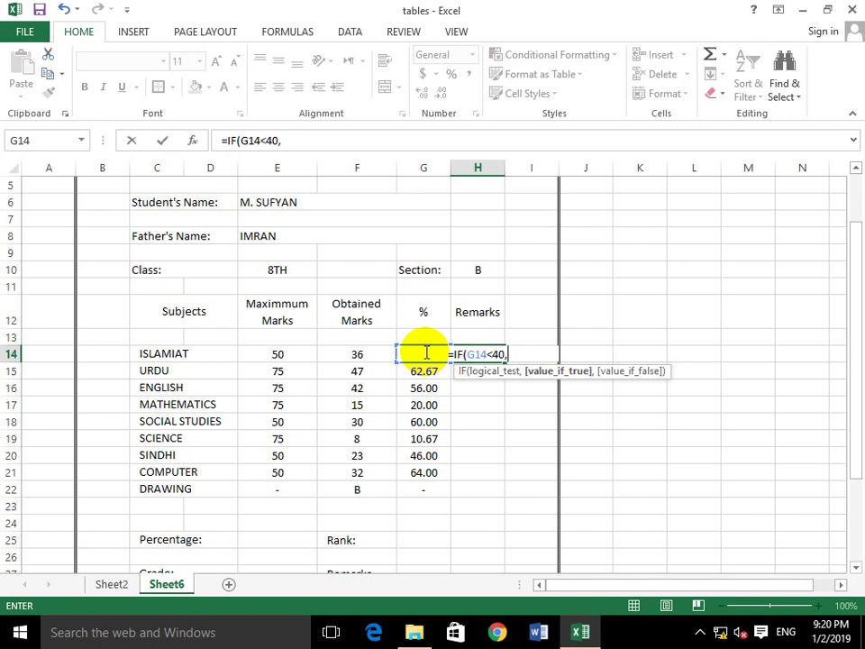
{"action": "type", "text": "\"F"}
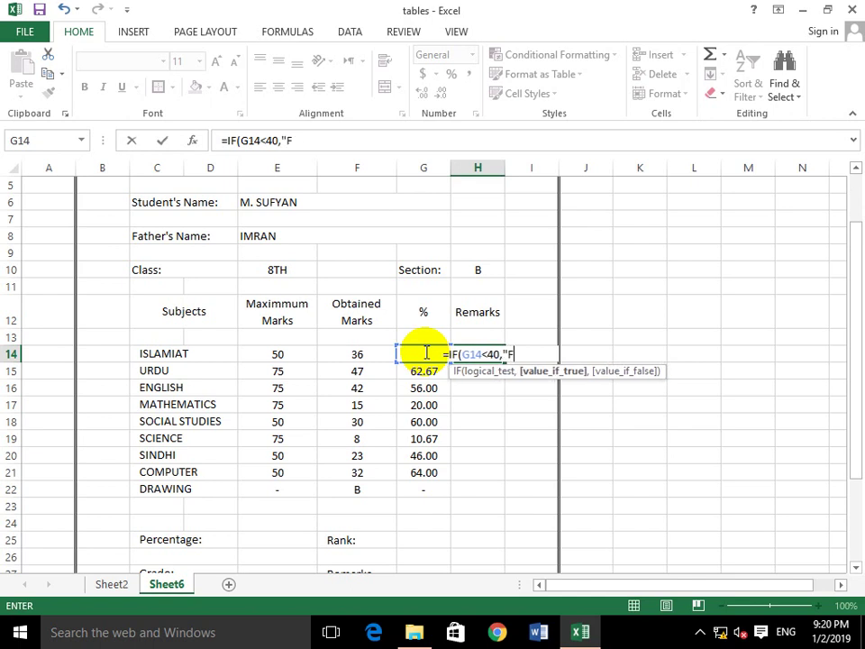
{"action": "type", "text": "AILED\""}
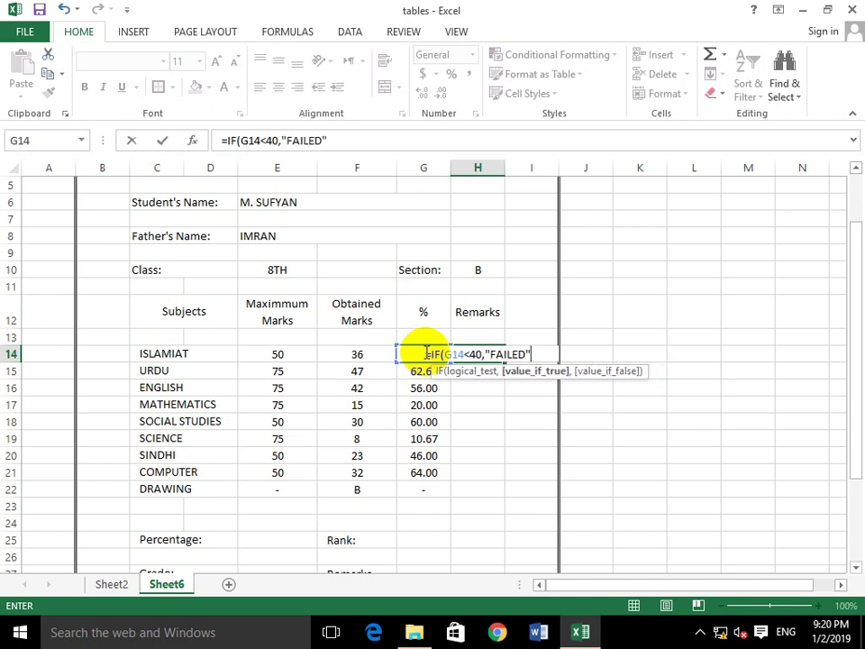
{"action": "type", "text": ",\""}
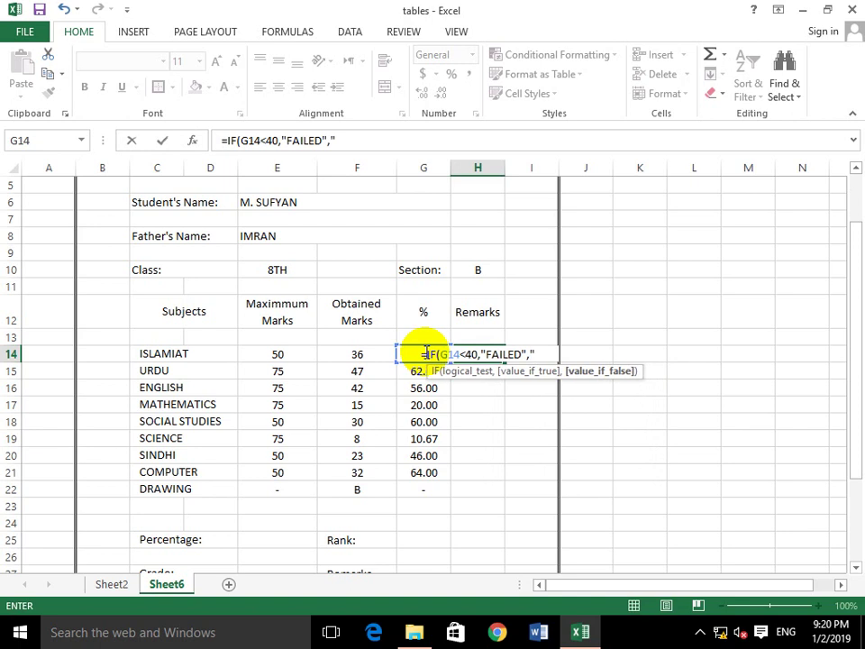
{"action": "type", "text": "PASS"}
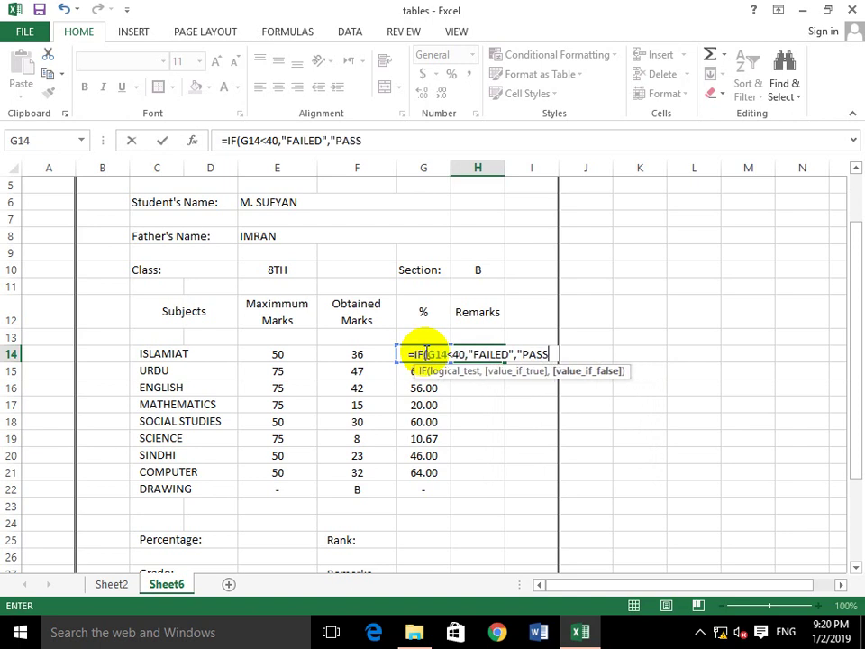
{"action": "type", "text": "ED\""}
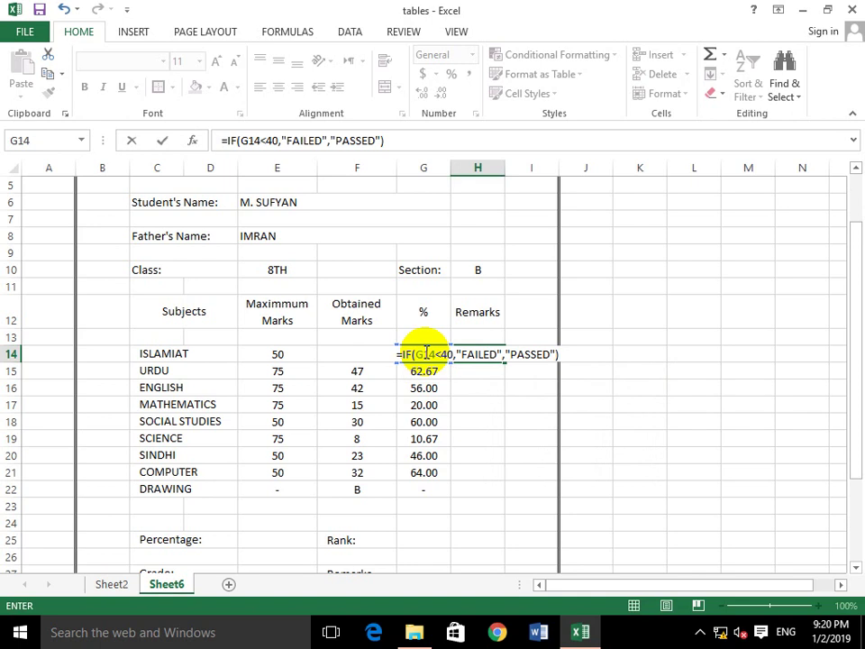
{"action": "key", "text": "Return"}
- Fill the remarks formula down to H21, leaving DRAWING's H22 remark blank
{"action": "left_click", "coordinate": [473, 354]}
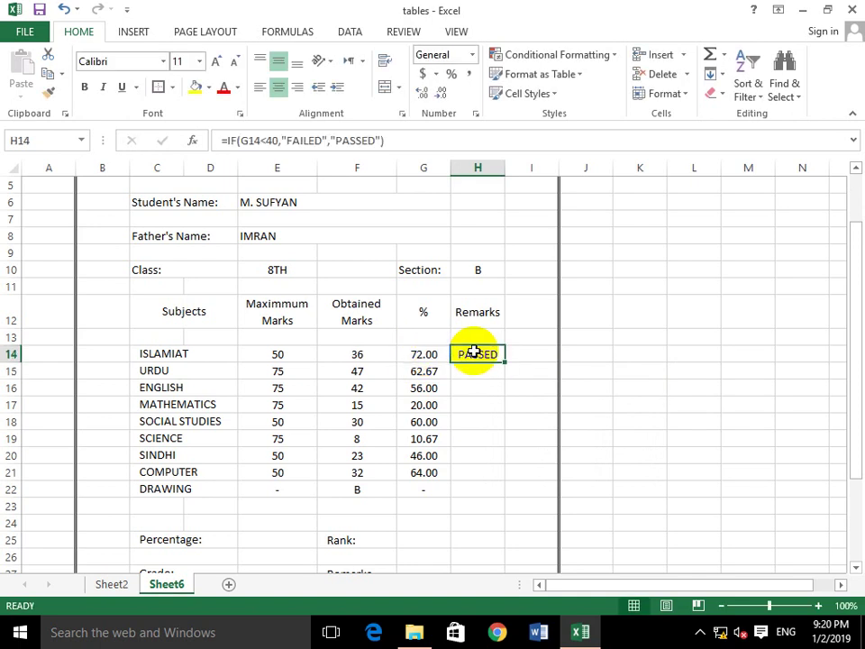
{"action": "left_click_drag", "start_coordinate": [508, 363], "coordinate": [511, 476]}
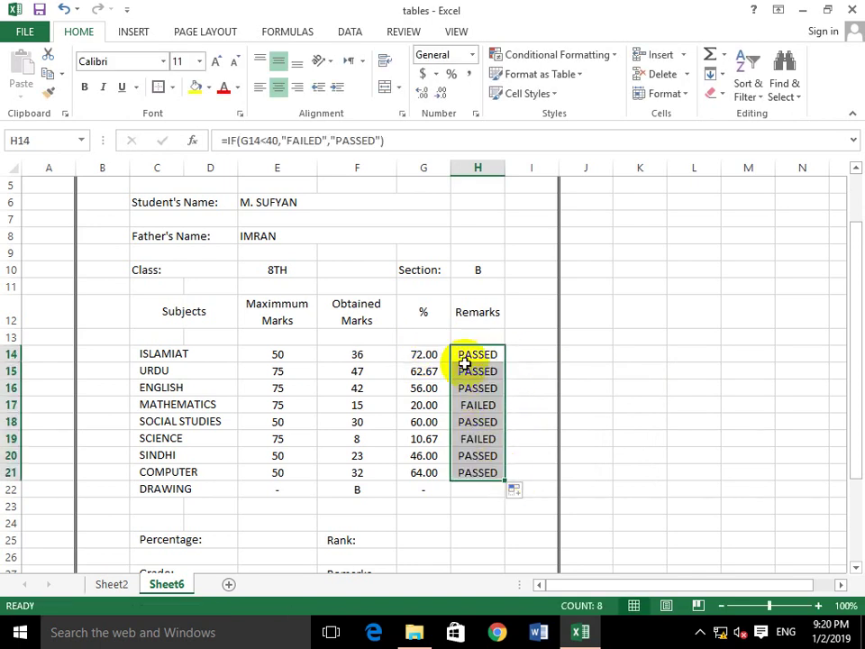
{"action": "left_click", "coordinate": [409, 406]}
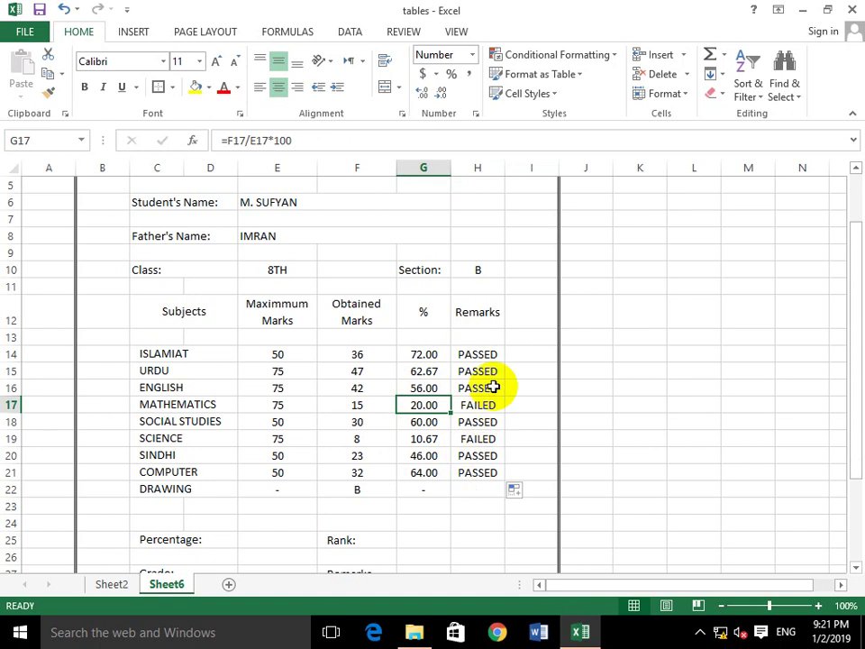
{"action": "left_click_drag", "start_coordinate": [492, 353], "coordinate": [492, 478]}
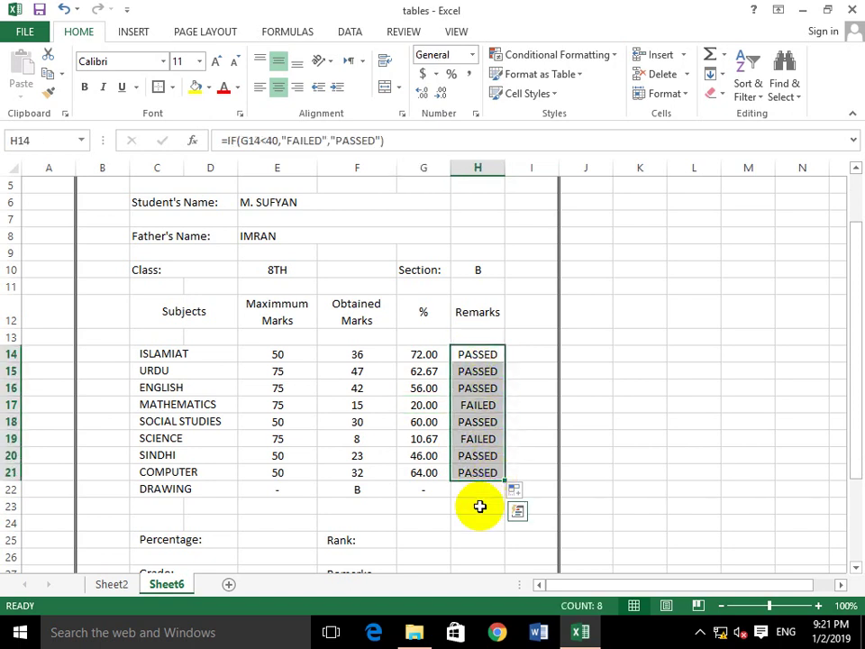
{"action": "left_click", "coordinate": [470, 489]}
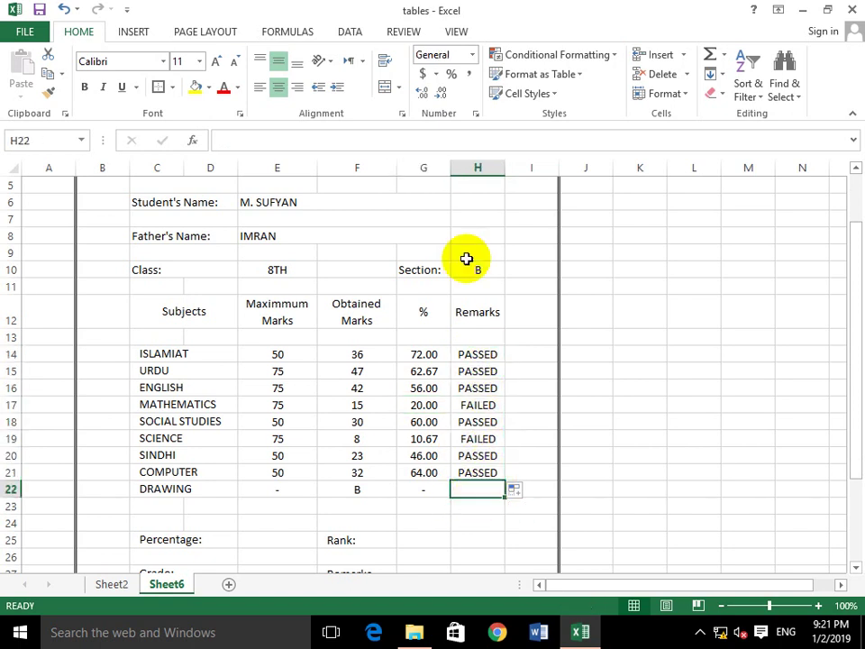
- Confirm on Sheet2 that the student table's Remarks column is index 17
{"action": "left_click", "coordinate": [112, 583]}
{"action": "left_click_drag", "start_coordinate": [721, 412], "coordinate": [720, 411]}
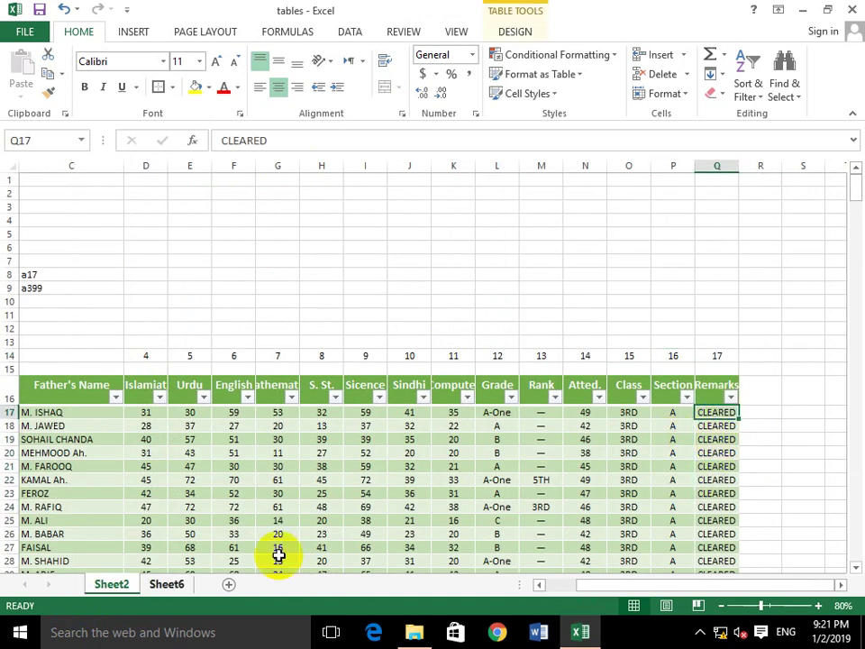
{"action": "left_click", "coordinate": [717, 355]}
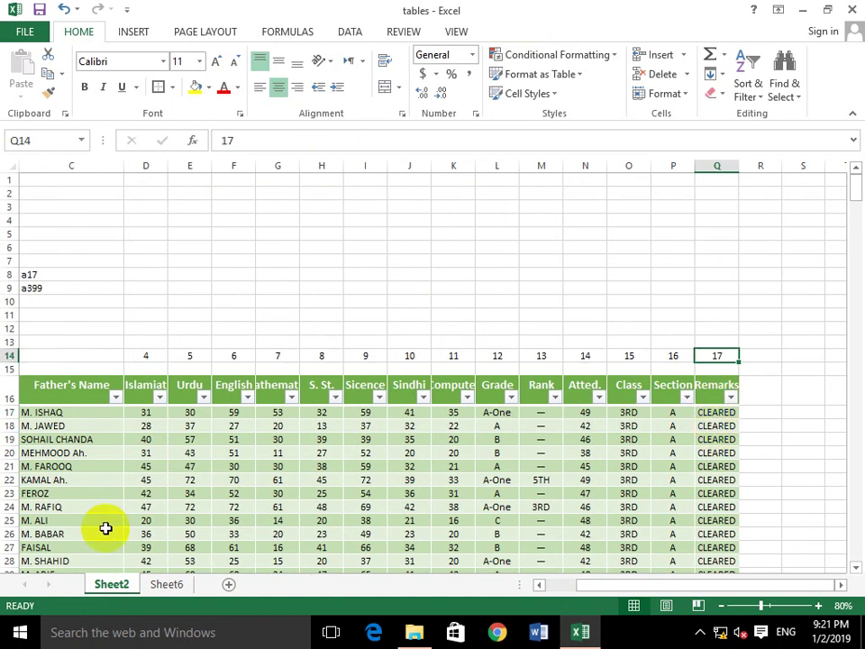
{"action": "left_click", "coordinate": [171, 584]}
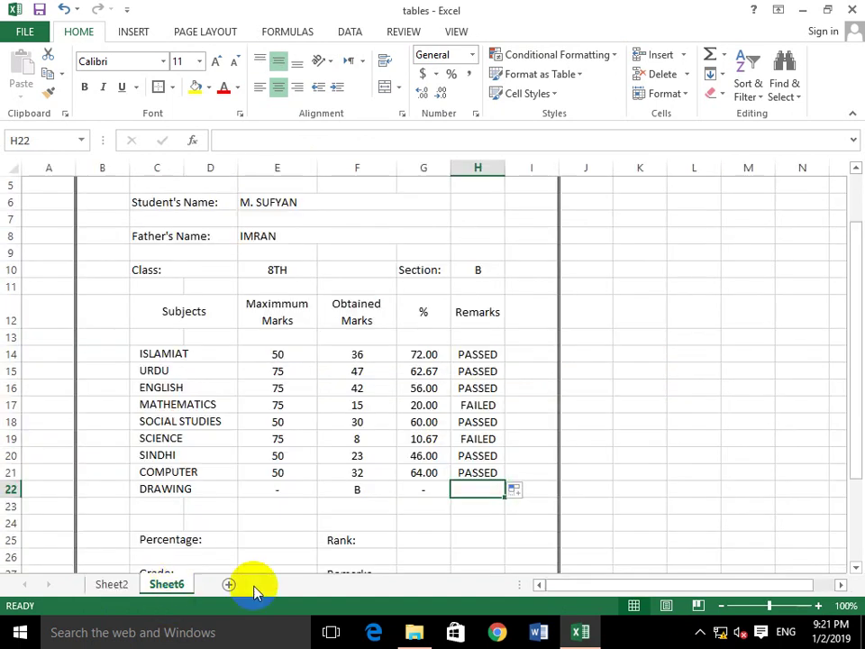
- Copy F22's VLOOKUP into H22 and set its column index to 17, returning CLEARED
{"action": "left_click", "coordinate": [390, 488]}
{"action": "key", "text": "ctrl+c"}
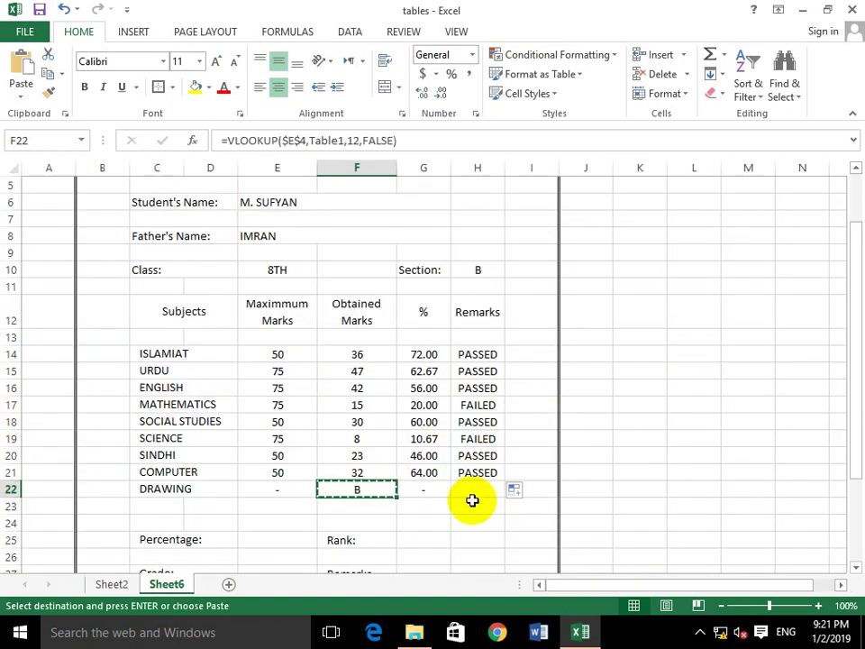
{"action": "left_click", "coordinate": [486, 493]}
{"action": "key", "text": "ctrl+v"}
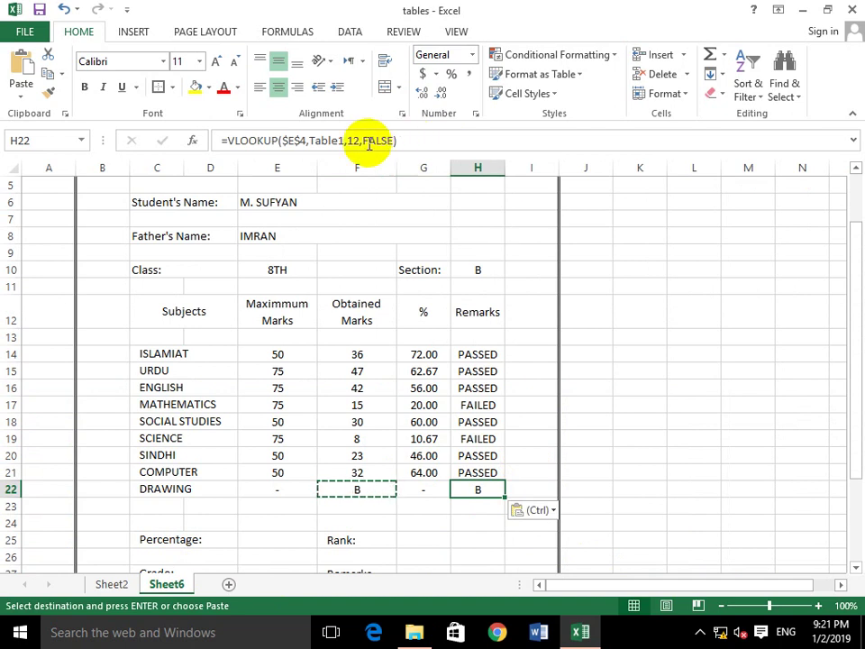
{"action": "left_click", "coordinate": [359, 140]}
{"action": "type", "text": "7"}
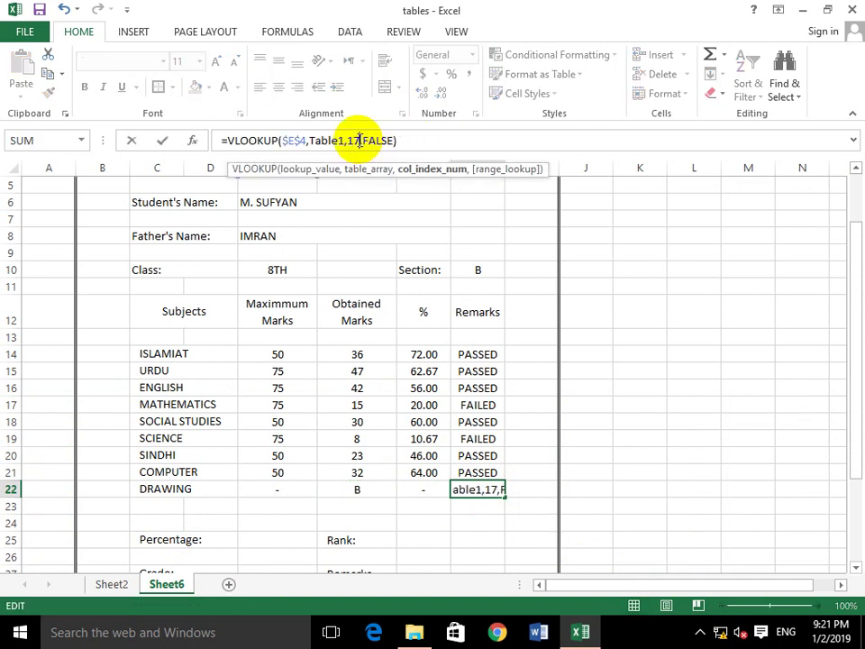
{"action": "key", "text": "Return"}
{"action": "left_click", "coordinate": [490, 491]}
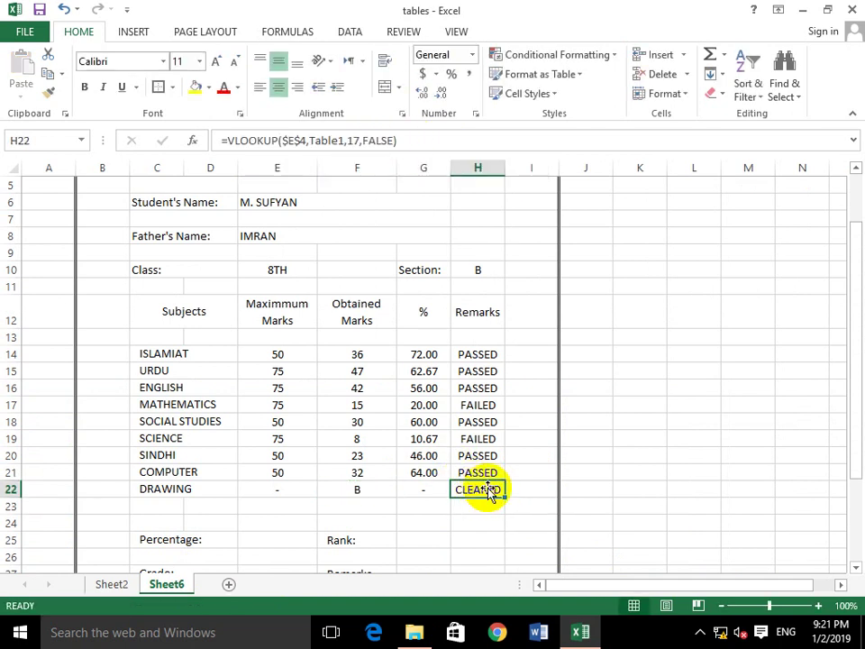
{"action": "left_click", "coordinate": [478, 352]}
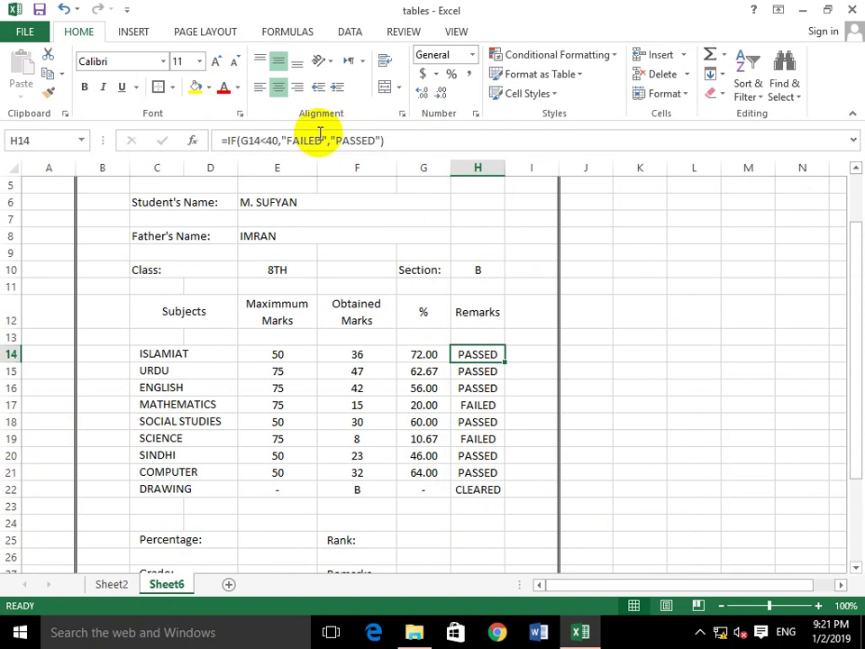
- Change H14's IF wording to CLEARED / NOT CLEARED and fill it down to H21
{"action": "left_click", "coordinate": [325, 142]}
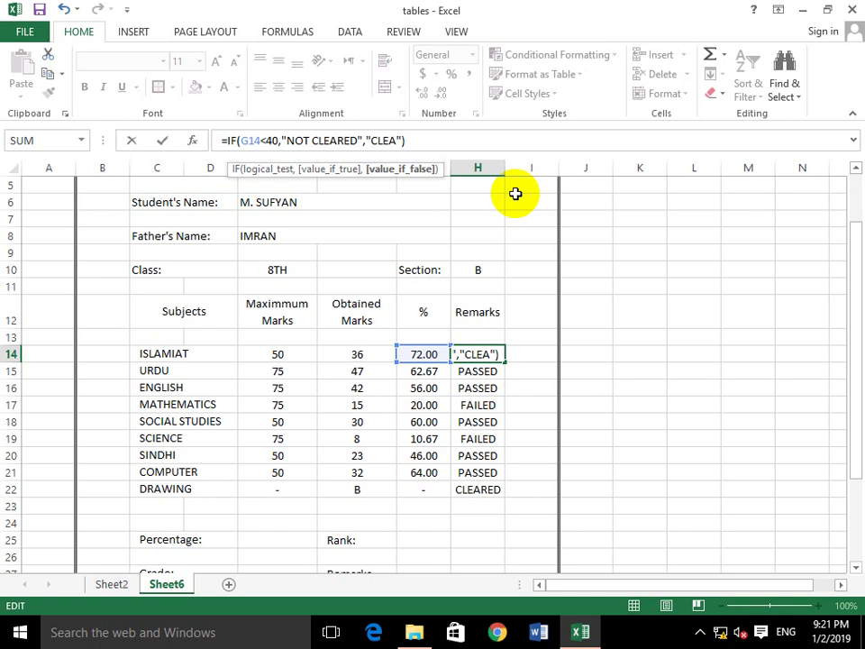
{"action": "key", "text": "Return"}
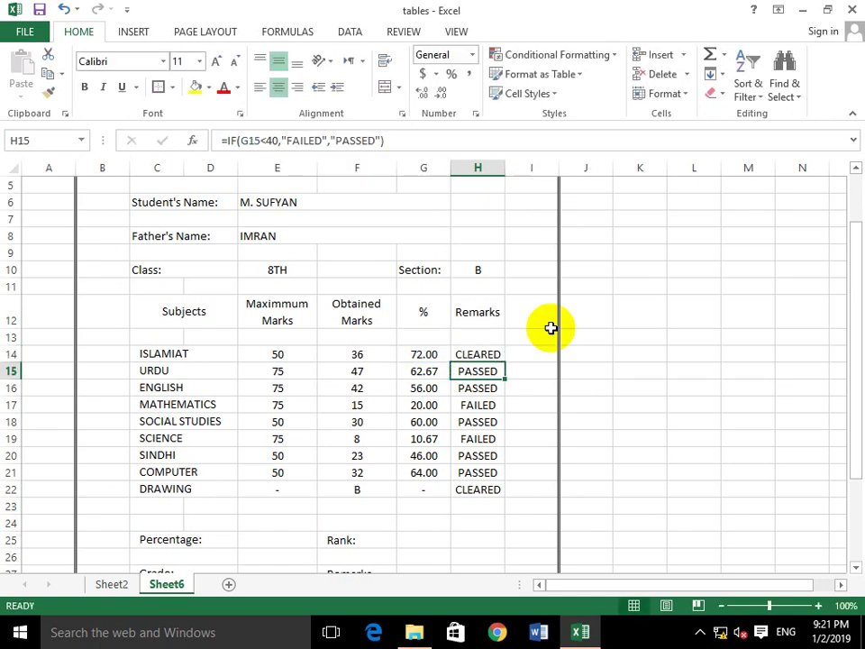
{"action": "left_click", "coordinate": [499, 355]}
{"action": "left_click_drag", "start_coordinate": [505, 359], "coordinate": [500, 475]}
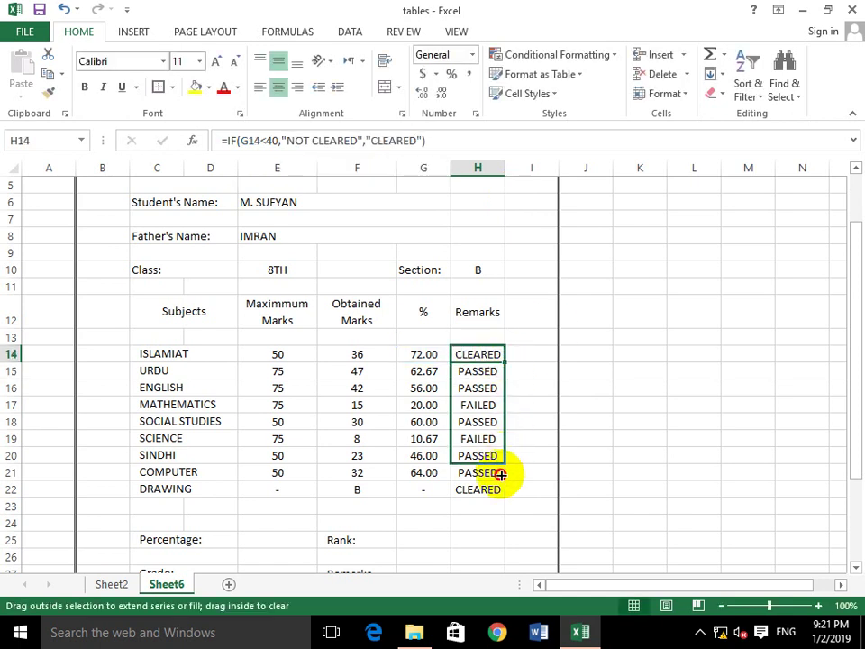
{"action": "left_click", "coordinate": [499, 393]}
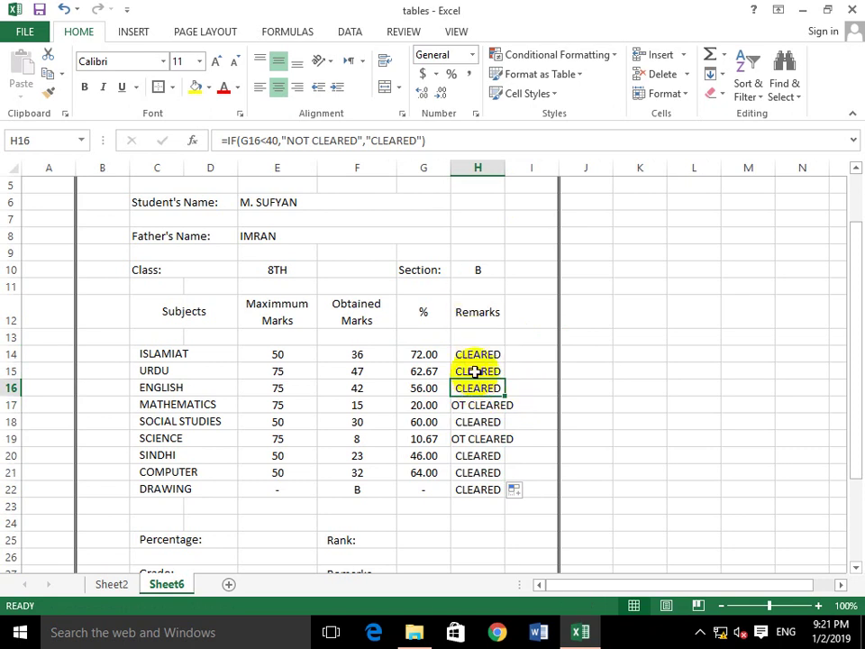
- Autofit column H to fit NOT CLEARED and left-align remarks H14:H22
{"action": "left_click_drag", "start_coordinate": [478, 354], "coordinate": [477, 439]}
{"action": "double_click", "coordinate": [505, 168]}
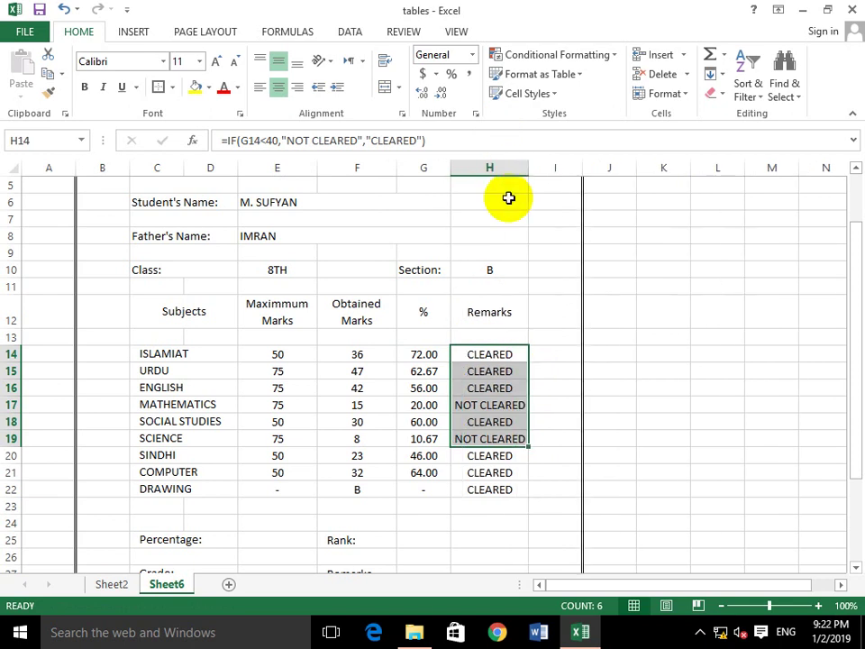
{"action": "left_click_drag", "start_coordinate": [498, 355], "coordinate": [512, 492]}
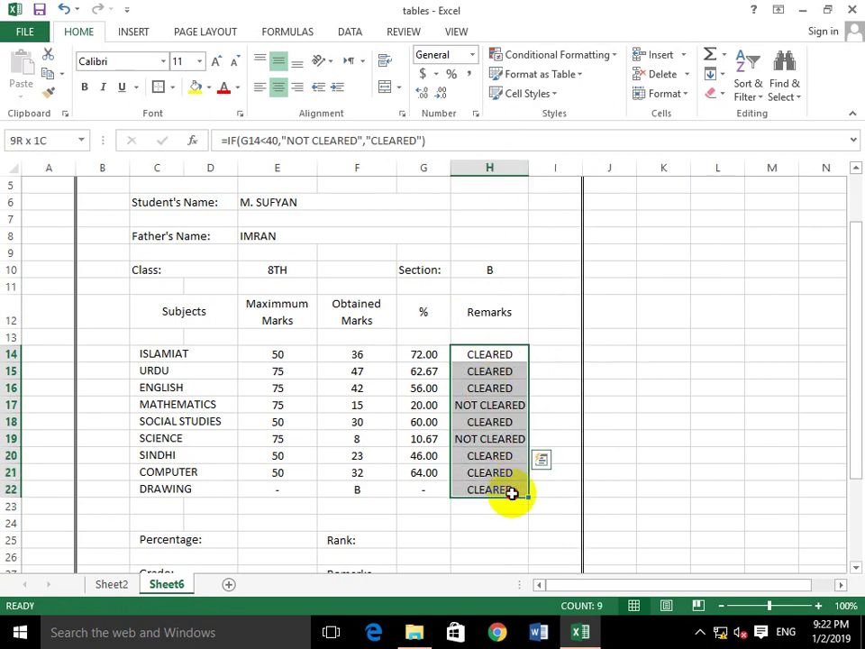
{"action": "left_click", "coordinate": [260, 86]}
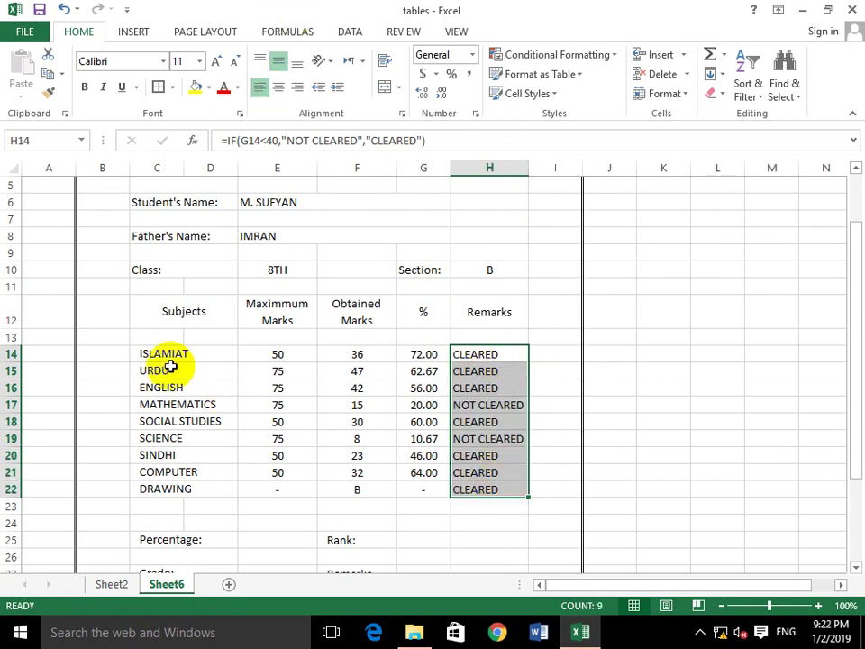
- Format Painter the ISLAMIAT cell's formatting from C14 onto remarks H14:H22
{"action": "left_click", "coordinate": [216, 359]}
{"action": "left_click", "coordinate": [48, 92]}
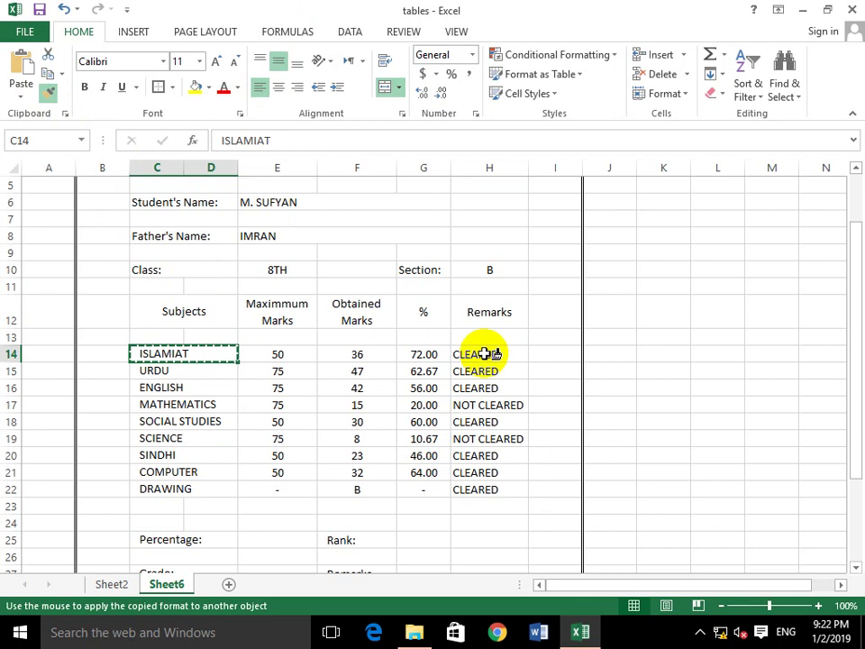
{"action": "left_click_drag", "start_coordinate": [482, 354], "coordinate": [498, 490]}
{"action": "left_click", "coordinate": [423, 521]}
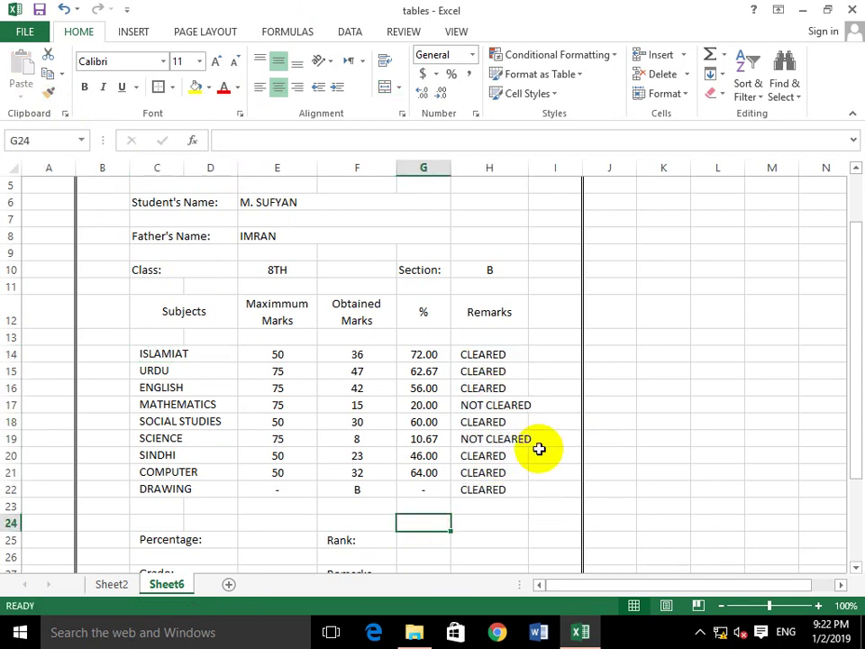
{"action": "left_click", "coordinate": [446, 366]}
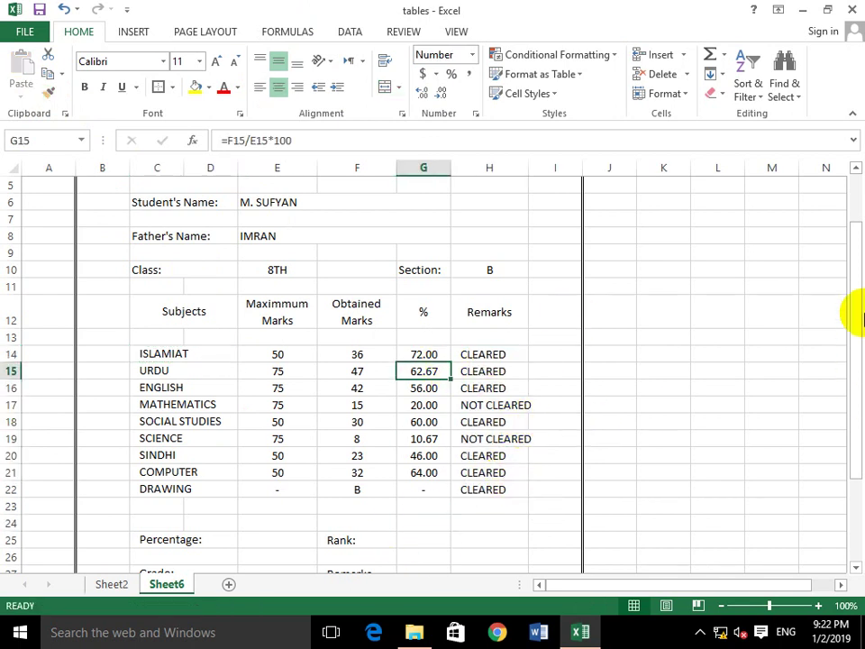
{"action": "mouse_move", "coordinate": [852, 367]}
{"action": "left_mouse_down"}
{"action": "mouse_move", "coordinate": [858, 311]}
{"action": "mouse_move", "coordinate": [857, 361]}
{"action": "left_mouse_up"}
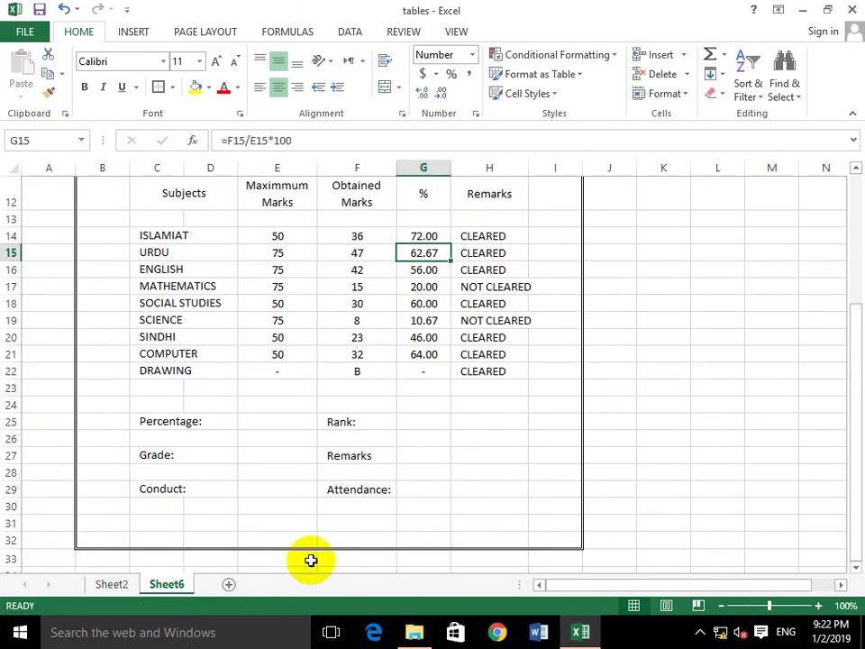
- AutoSum the maximum marks E14:E22 into E23, totalling 500
{"action": "left_click", "coordinate": [260, 424]}
{"action": "left_click", "coordinate": [265, 457]}
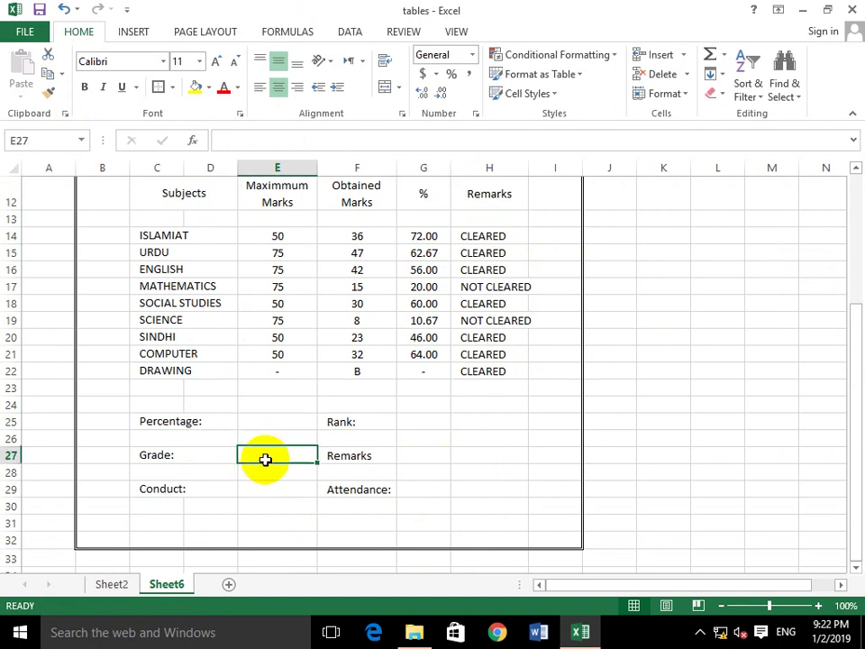
{"action": "left_click", "coordinate": [438, 421]}
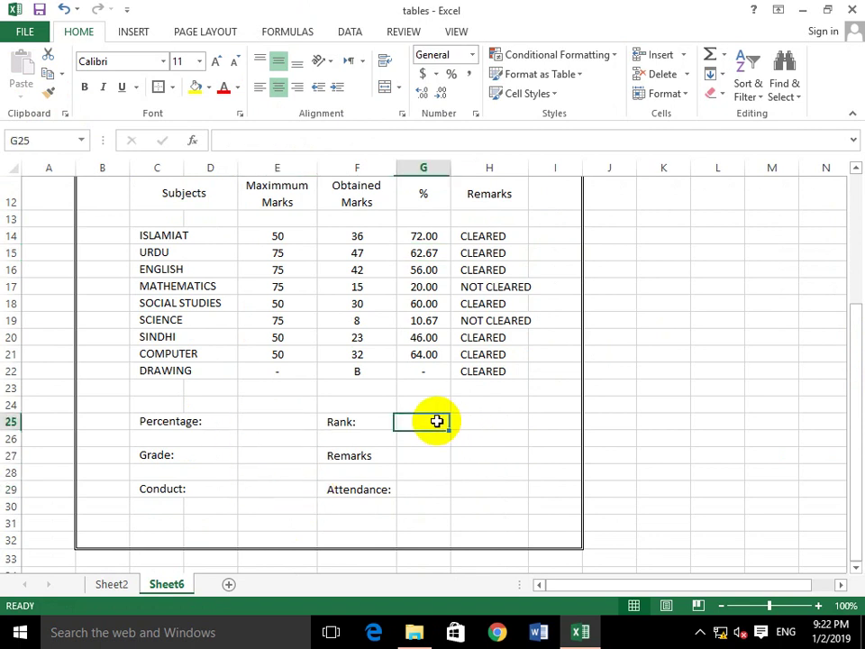
{"action": "left_click", "coordinate": [490, 425]}
{"action": "left_click", "coordinate": [285, 390]}
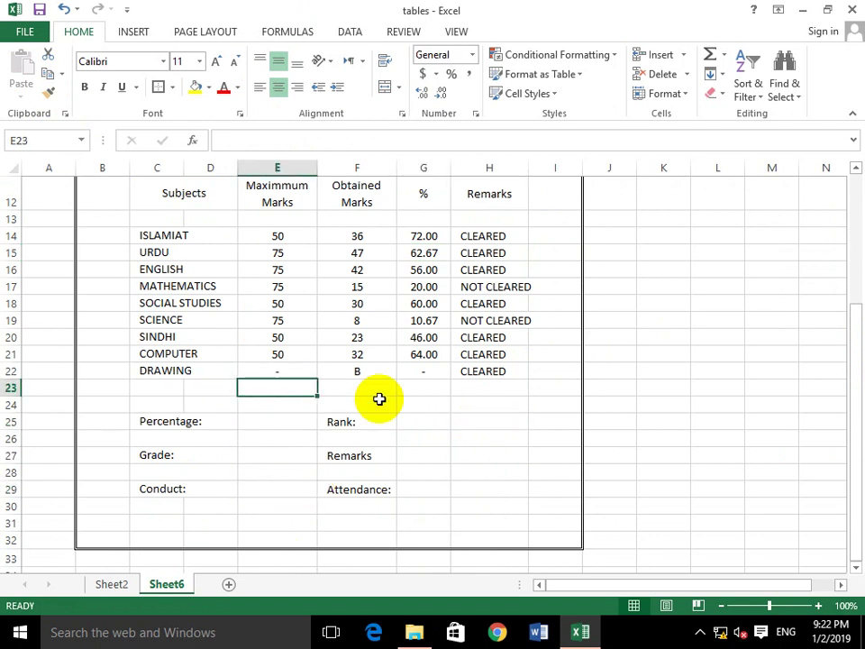
{"action": "left_click", "coordinate": [726, 56]}
{"action": "left_click", "coordinate": [728, 73]}
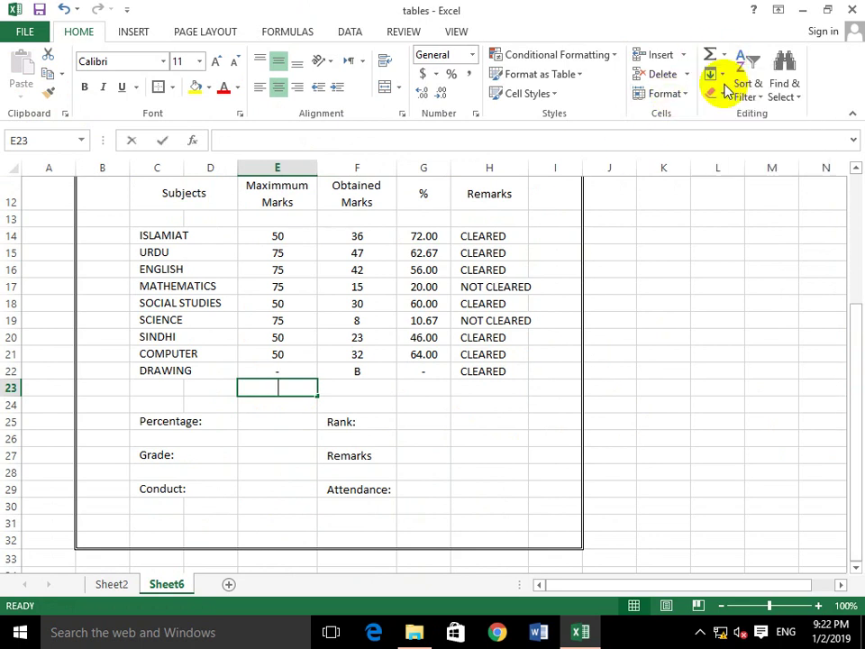
{"action": "key", "text": "Return"}
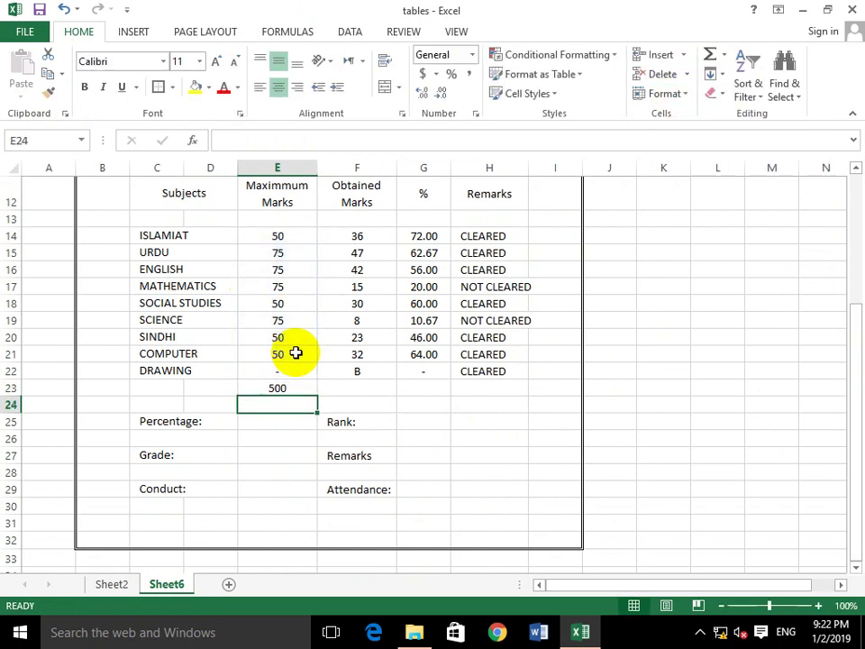
{"action": "left_click", "coordinate": [275, 387]}
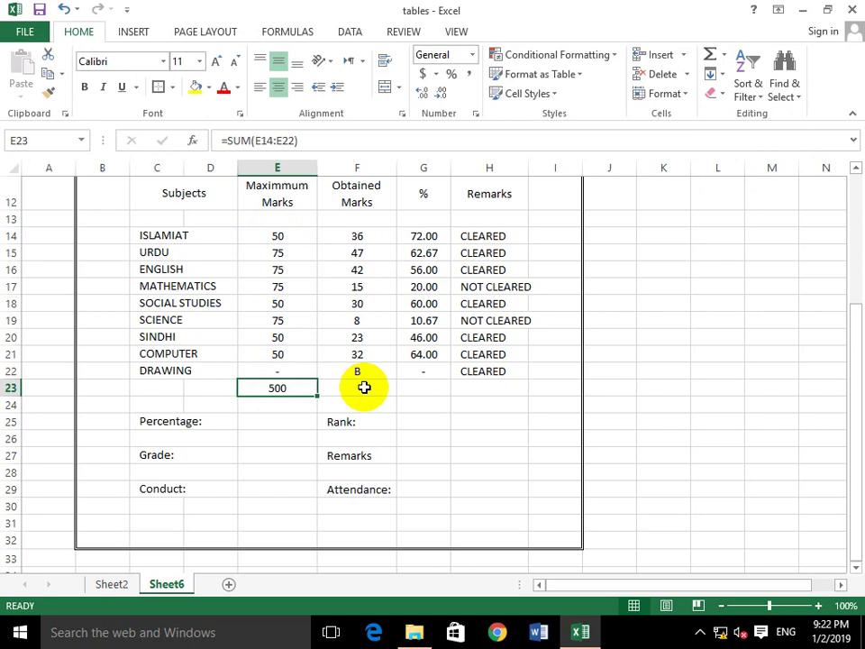
- Copy the Drawing lookup formula from F22 into G22
{"action": "left_click", "coordinate": [365, 387]}
{"action": "left_click", "coordinate": [363, 372]}
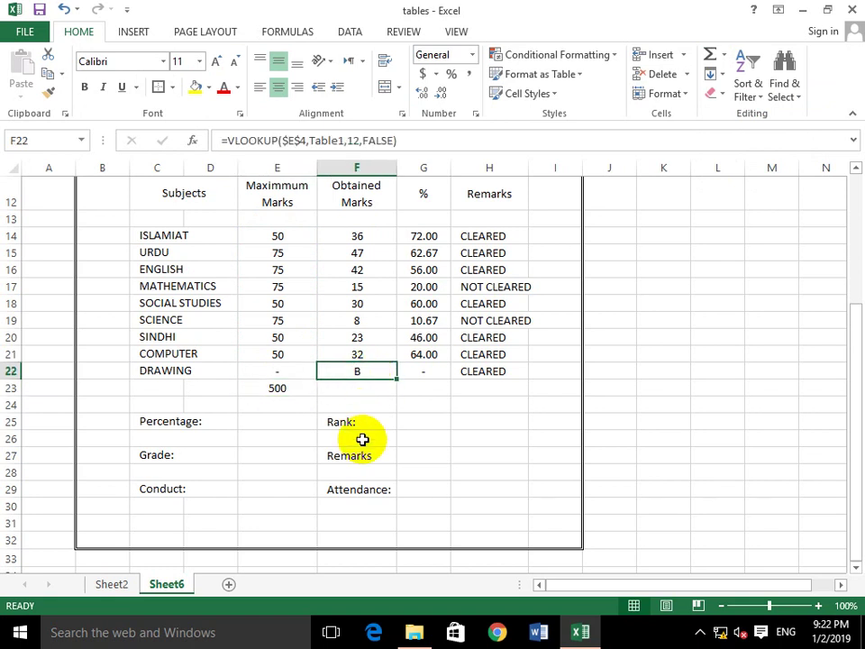
{"action": "key", "text": "ctrl+c"}
{"action": "left_click", "coordinate": [422, 375]}
{"action": "key", "text": "Return"}
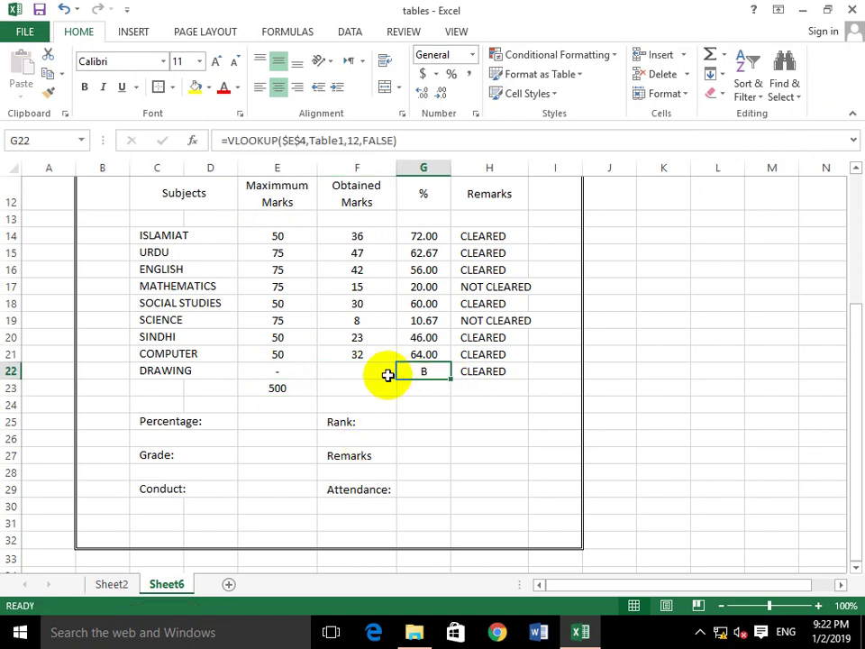
- Enter a dash as Drawing's obtained marks in F22
{"action": "left_click", "coordinate": [357, 359]}
{"action": "left_click", "coordinate": [358, 372]}
{"action": "type", "text": "-"}
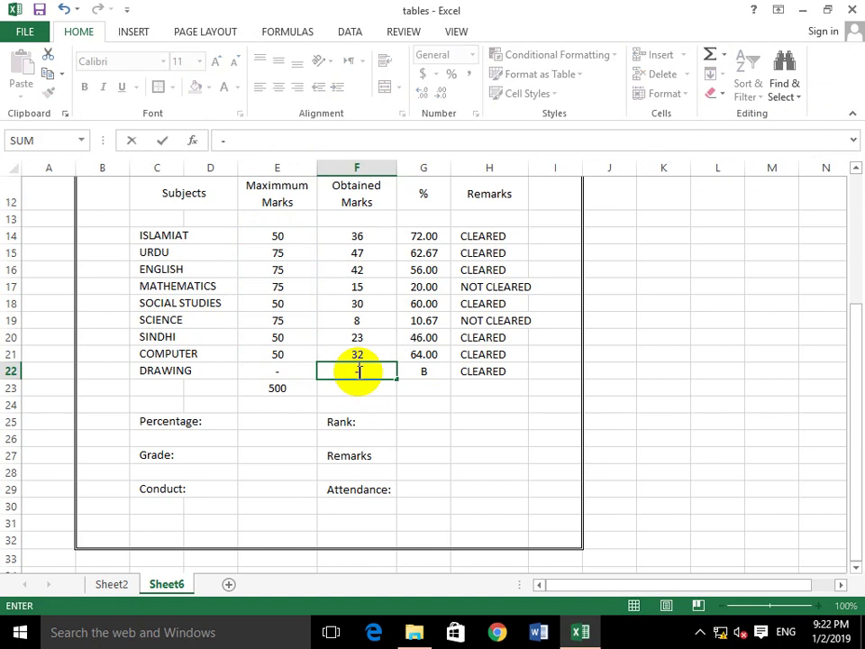
{"action": "key", "text": "Return"}
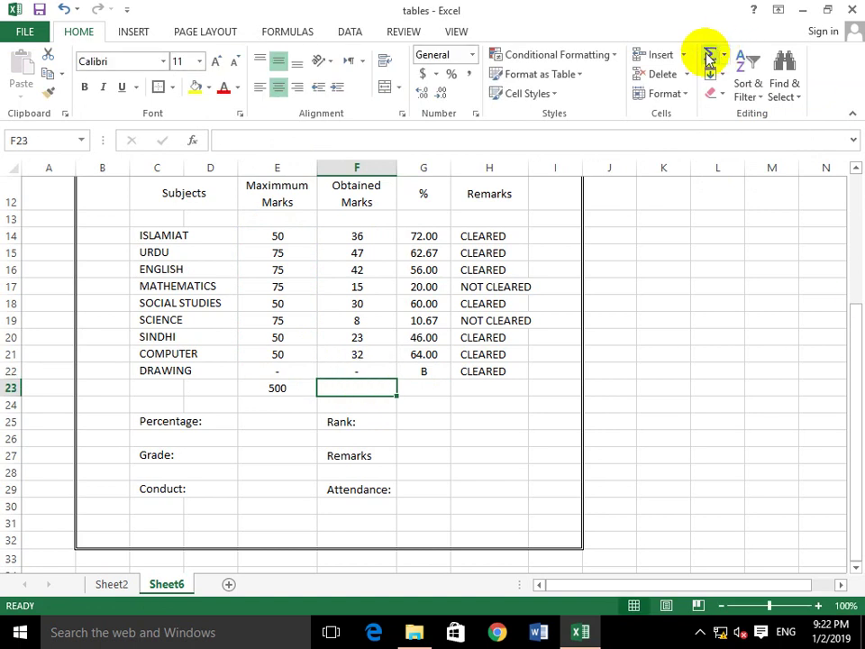
- AutoSum the obtained marks into F23, totalling 233
{"action": "left_click", "coordinate": [709, 56]}
{"action": "key", "text": "Return"}
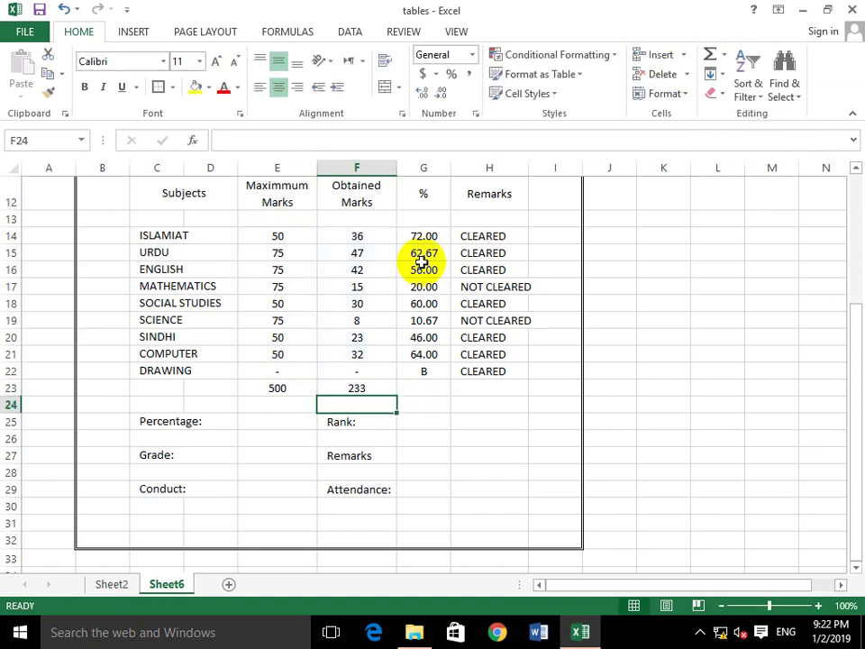
{"action": "left_click", "coordinate": [281, 387]}
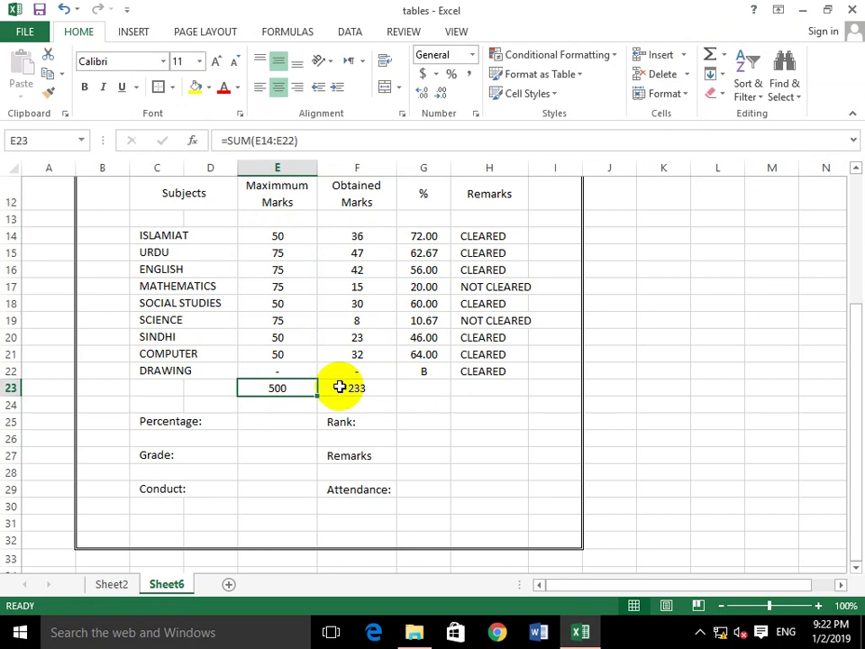
{"action": "left_click", "coordinate": [339, 388]}
- Fill the DRAWING label down into C23 and overwrite it with TOTAL
{"action": "left_click", "coordinate": [199, 385]}
{"action": "left_click", "coordinate": [153, 377]}
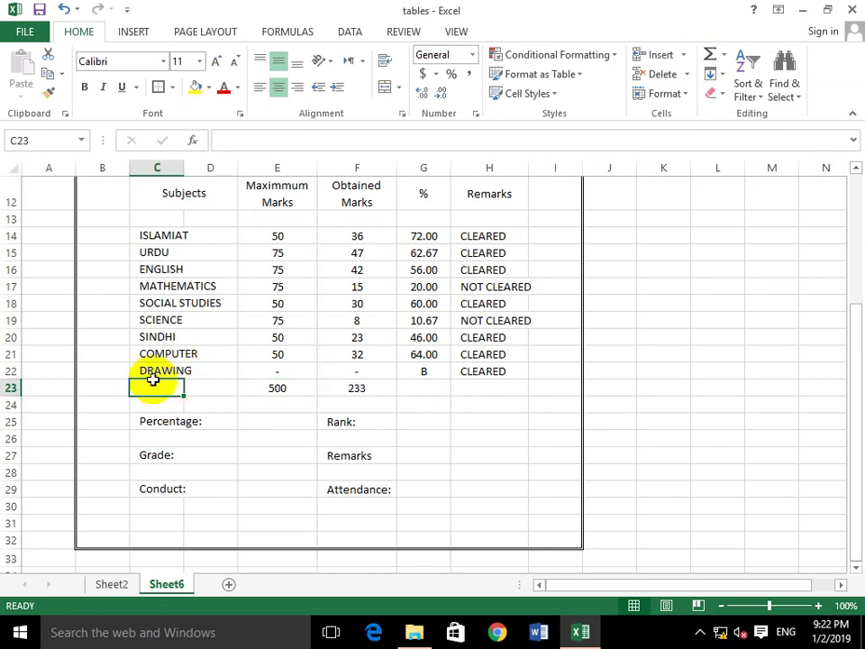
{"action": "left_click", "coordinate": [171, 372]}
{"action": "left_click_drag", "start_coordinate": [238, 379], "coordinate": [236, 396]}
{"action": "left_click", "coordinate": [192, 388]}
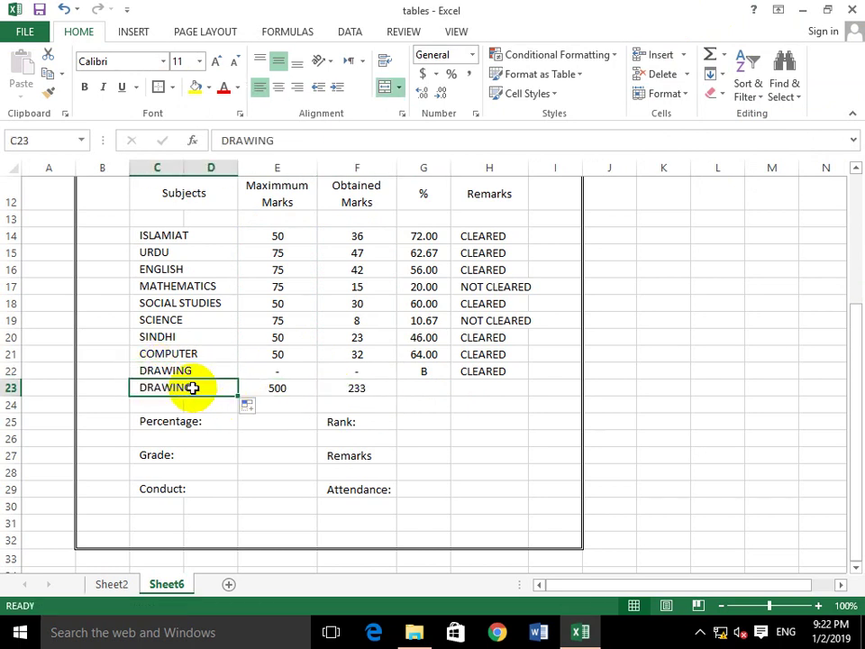
{"action": "type", "text": "TOTAL"}
{"action": "key", "text": "Return"}
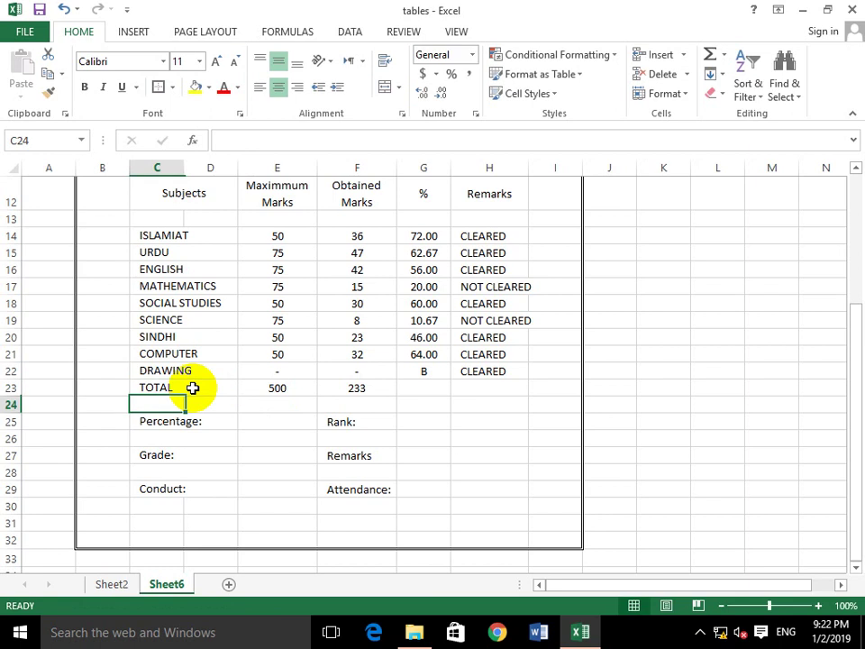
- Add an Alignment indent to the TOTAL label in C23 through Format Cells
{"action": "left_click", "coordinate": [168, 385]}
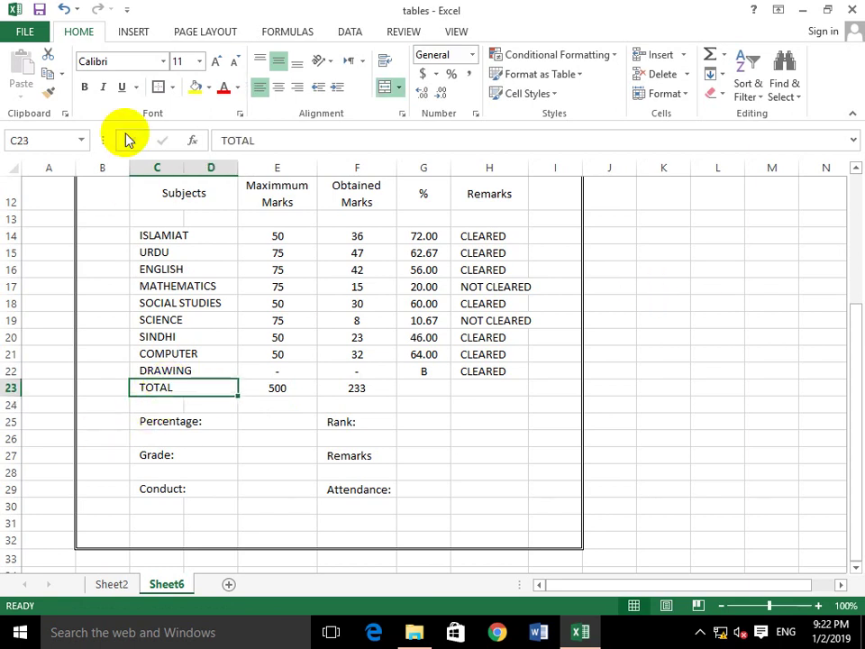
{"action": "right_click", "coordinate": [222, 389]}
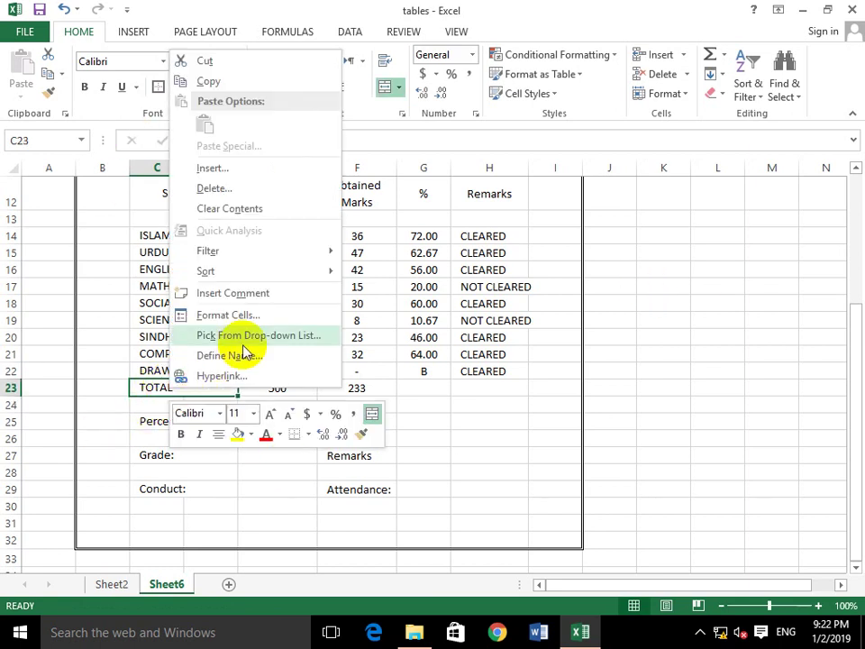
{"action": "left_click", "coordinate": [233, 314]}
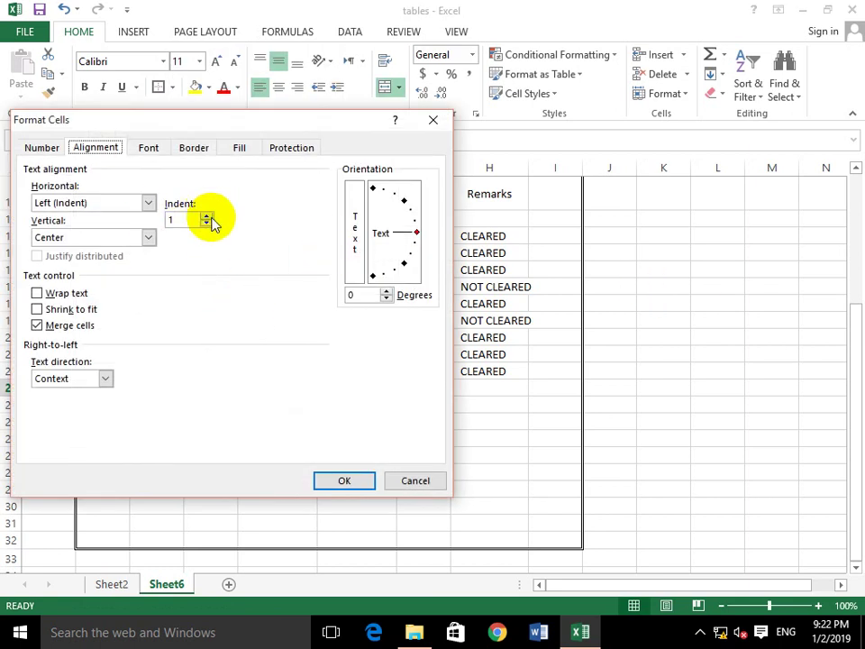
{"action": "left_click", "coordinate": [342, 481]}
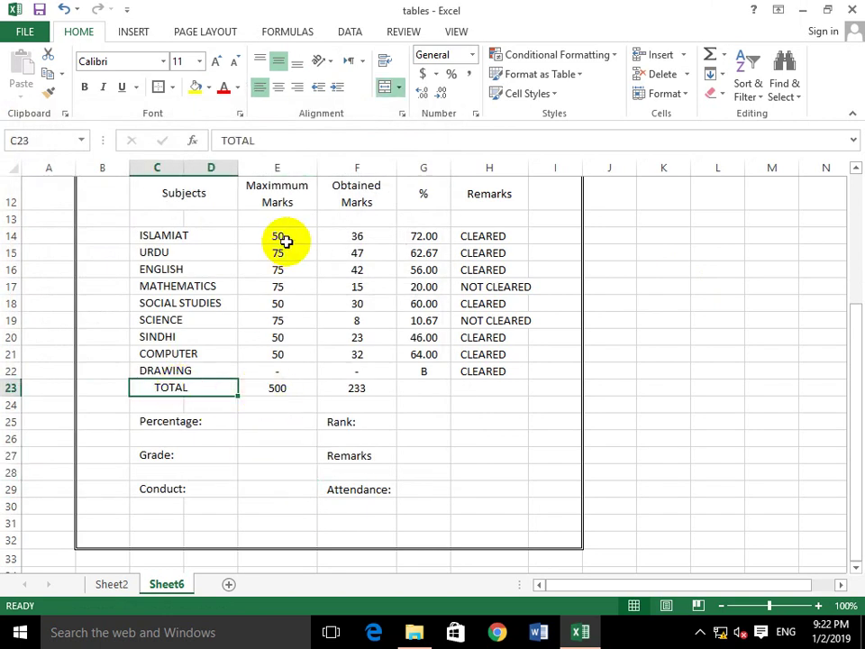
{"action": "left_click_drag", "start_coordinate": [277, 194], "coordinate": [311, 397]}
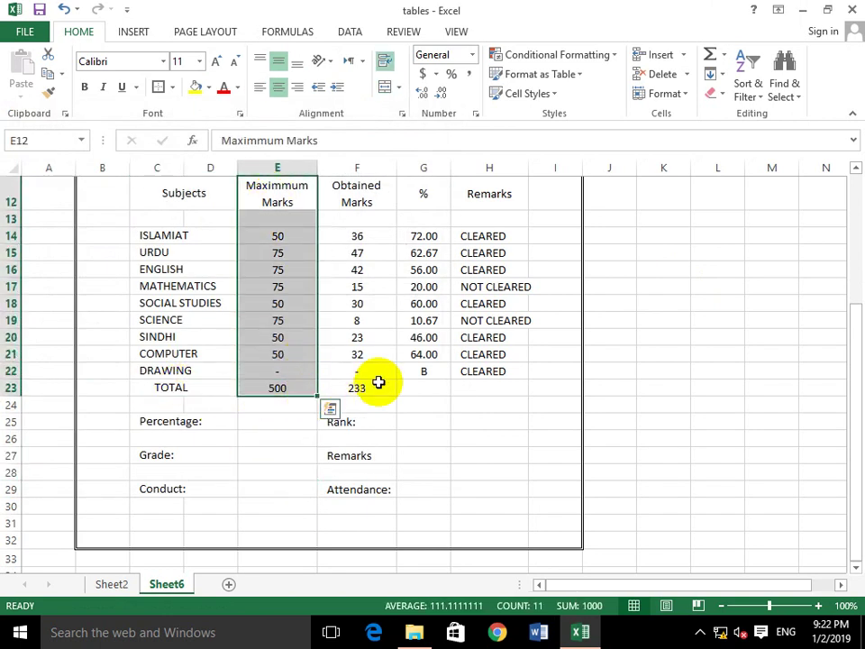
- Enter =F23/E23*100 as the overall Percentage in E25
{"action": "left_click", "coordinate": [378, 385]}
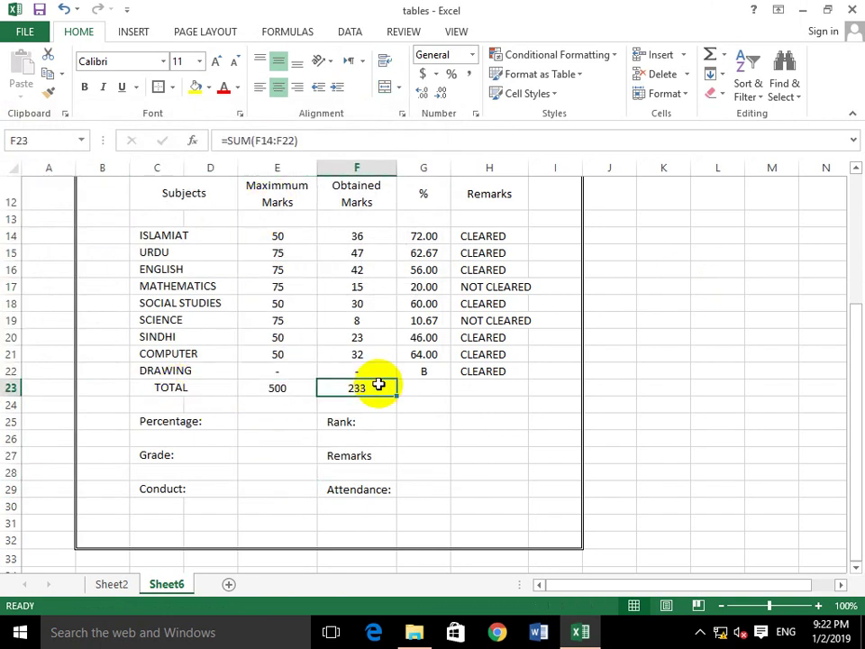
{"action": "left_click", "coordinate": [260, 421]}
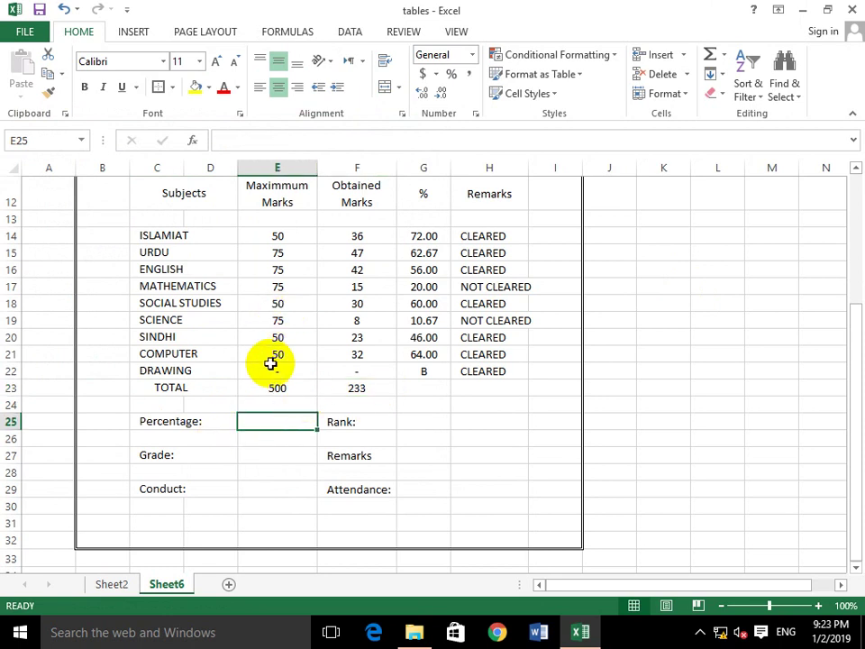
{"action": "type", "text": "=i"}
{"action": "key", "text": "BackSpace"}
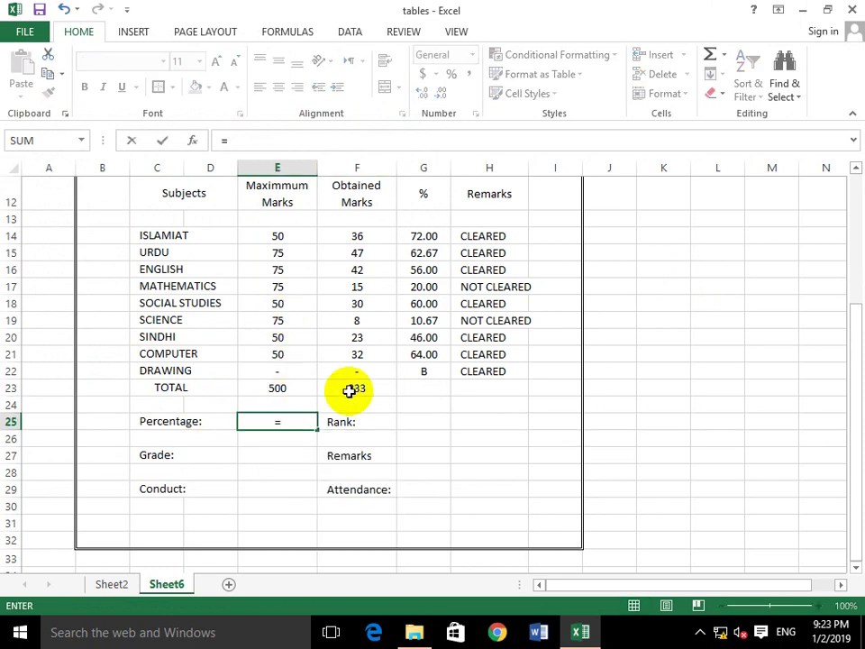
{"action": "left_click", "coordinate": [356, 389]}
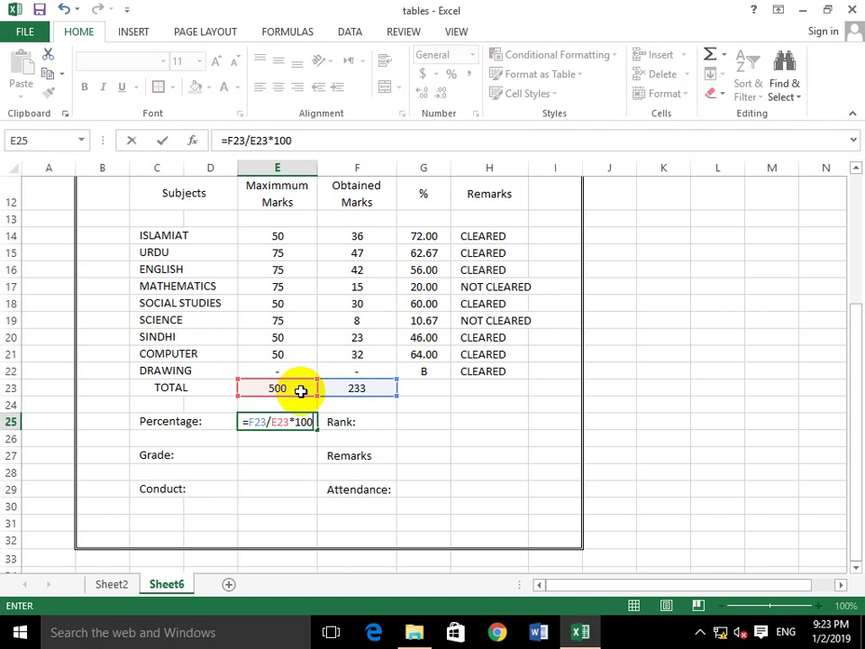
{"action": "key", "text": "Return"}
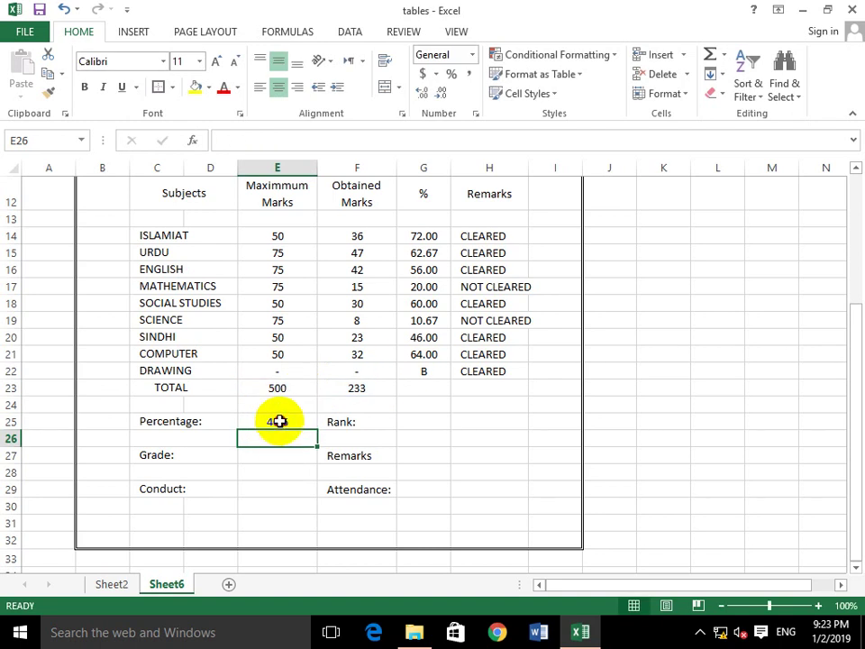
- Increase the percentage's decimals so it shows 46.60
{"action": "left_click", "coordinate": [279, 421]}
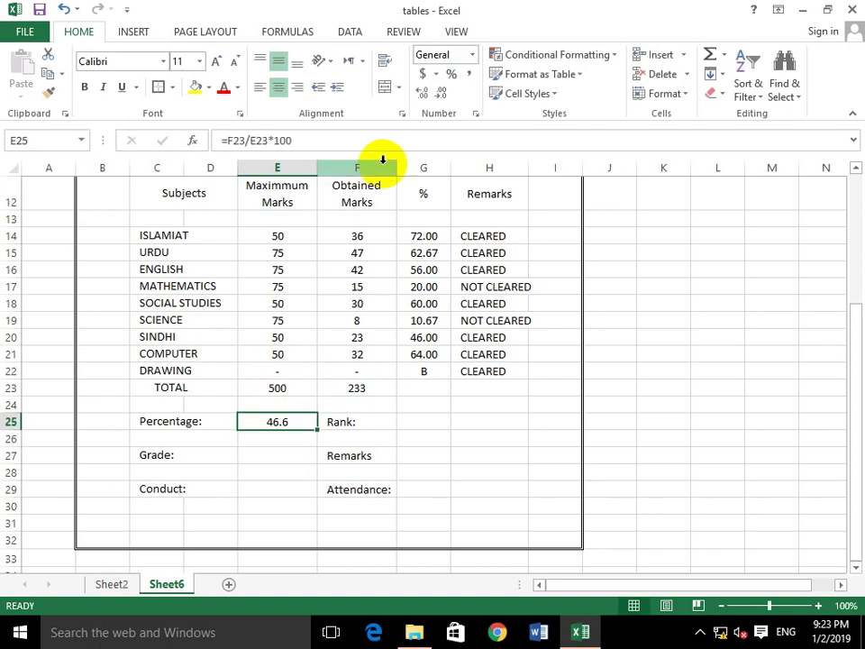
{"action": "left_click", "coordinate": [421, 97]}
{"action": "left_click", "coordinate": [281, 487]}
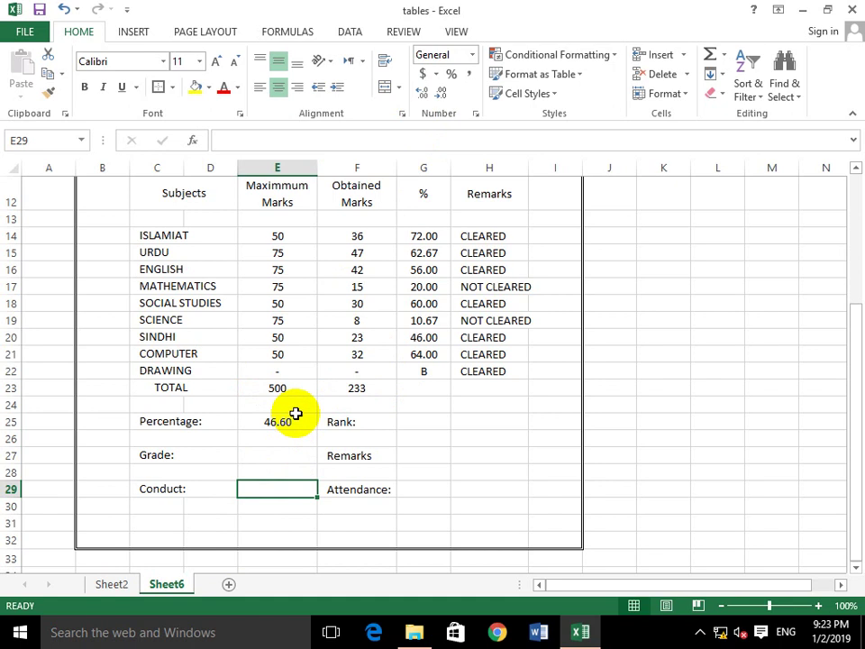
{"action": "left_click", "coordinate": [289, 421]}
{"action": "left_click", "coordinate": [290, 424]}
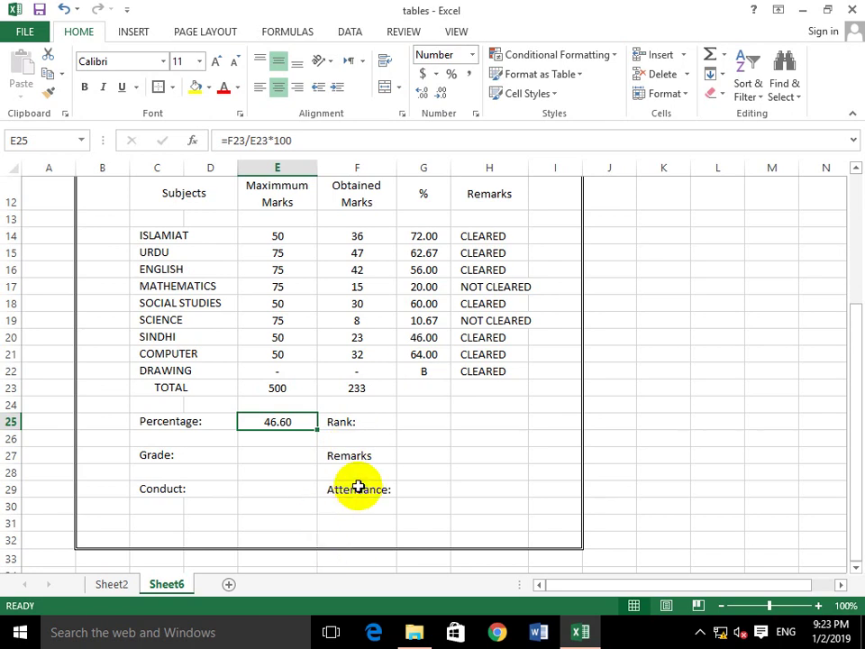
- Compare the overall percentage formula with a subject's percentage formula
{"action": "left_click", "coordinate": [249, 459]}
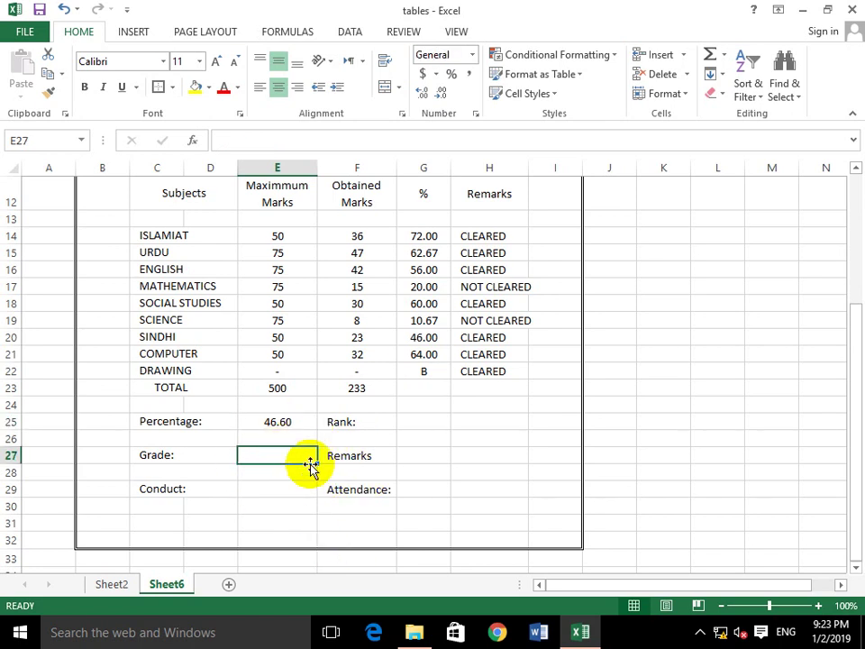
{"action": "left_click", "coordinate": [280, 417]}
{"action": "left_click", "coordinate": [420, 319]}
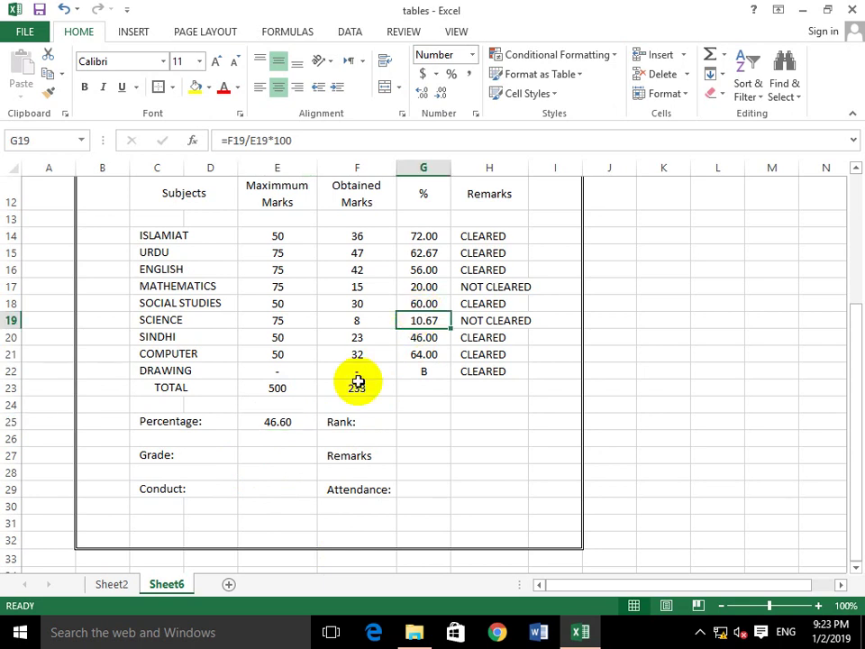
{"action": "left_click", "coordinate": [306, 420]}
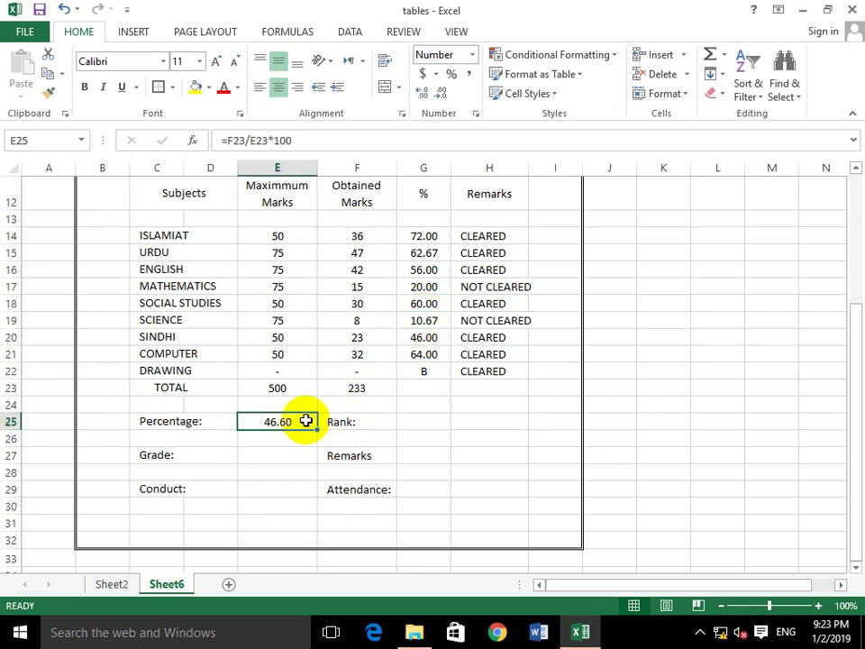
{"action": "left_click", "coordinate": [281, 490]}
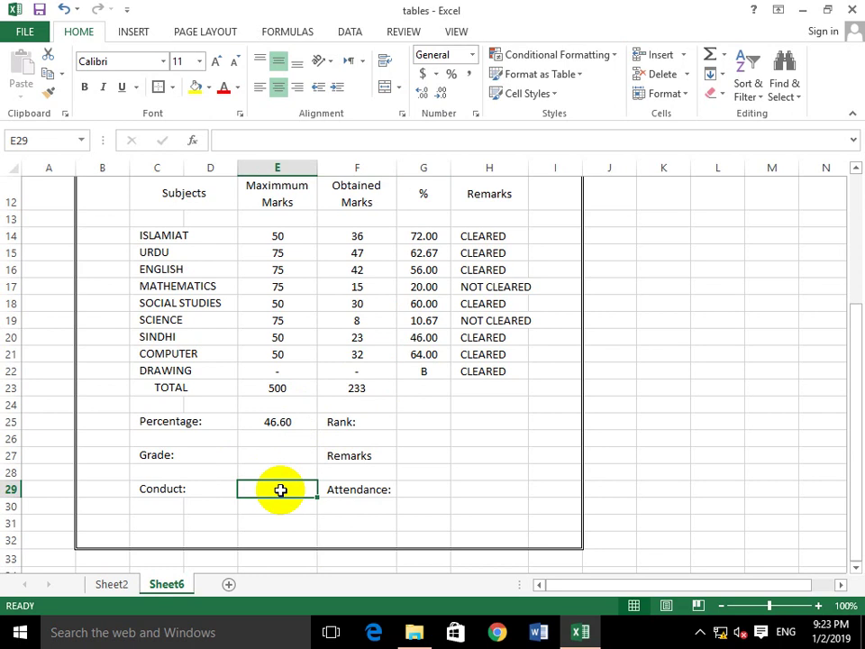
{"action": "left_click", "coordinate": [283, 272]}
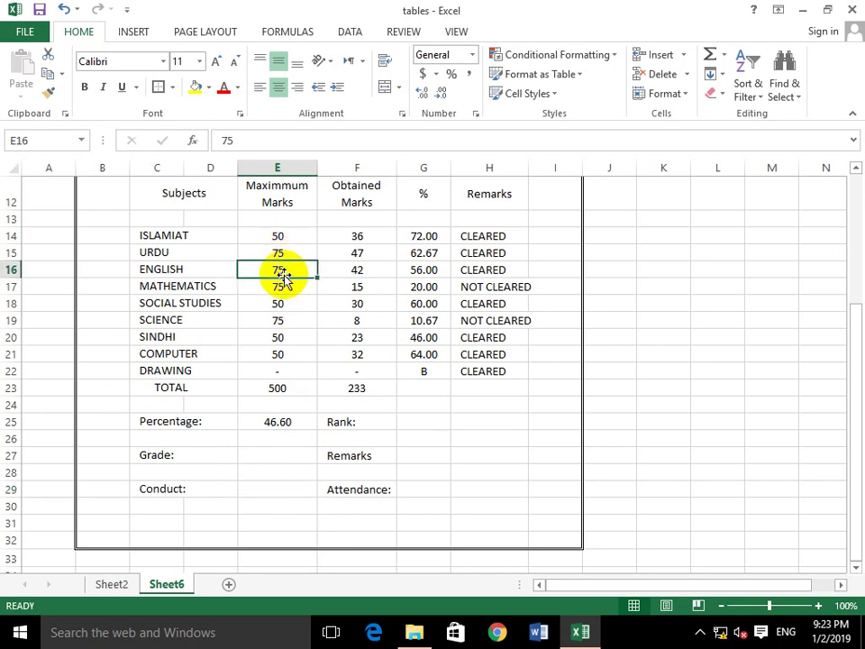
{"action": "type", "text": "100"}
{"action": "key", "text": "Return"}
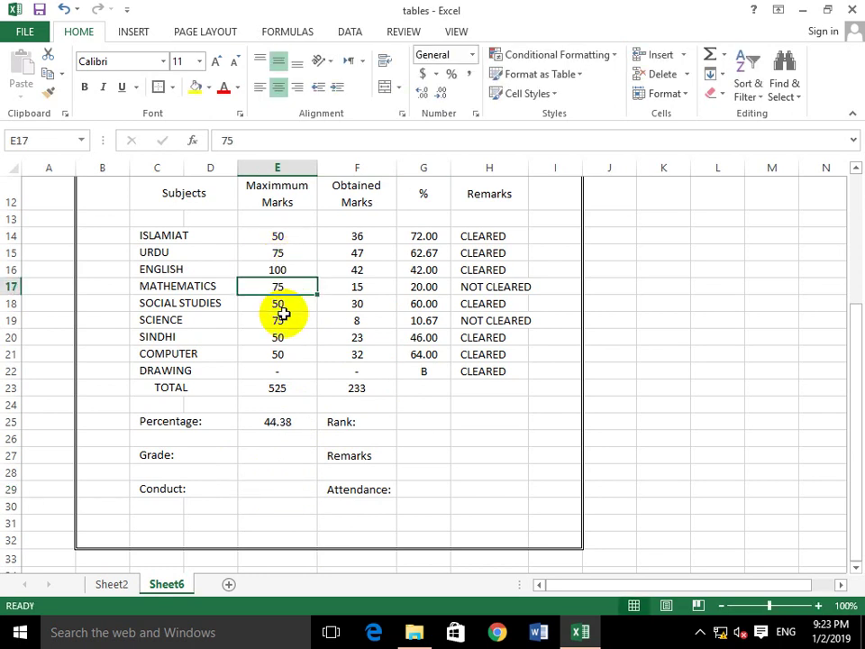
{"action": "left_click", "coordinate": [462, 272]}
{"action": "left_click", "coordinate": [270, 432]}
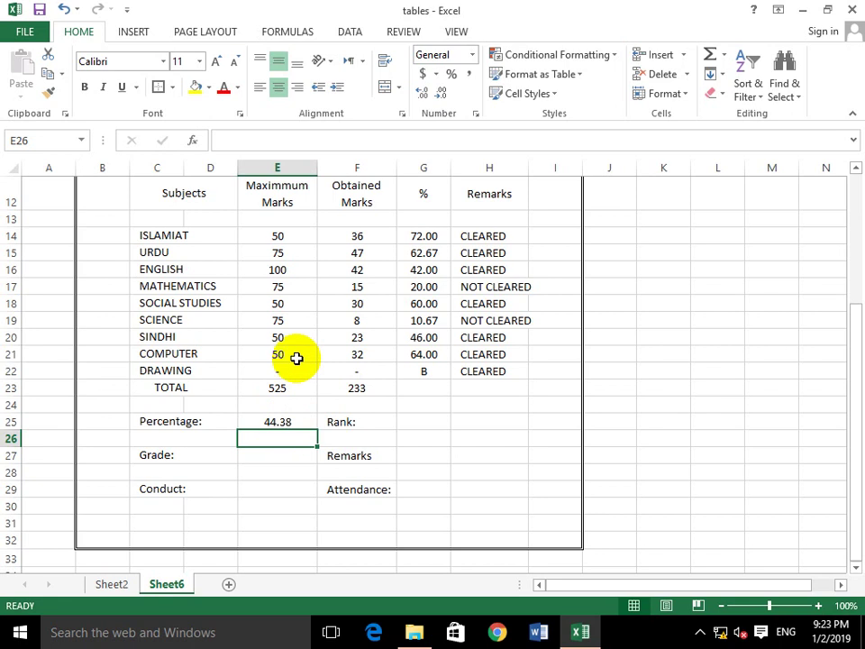
{"action": "key", "text": "ctrl+z"}
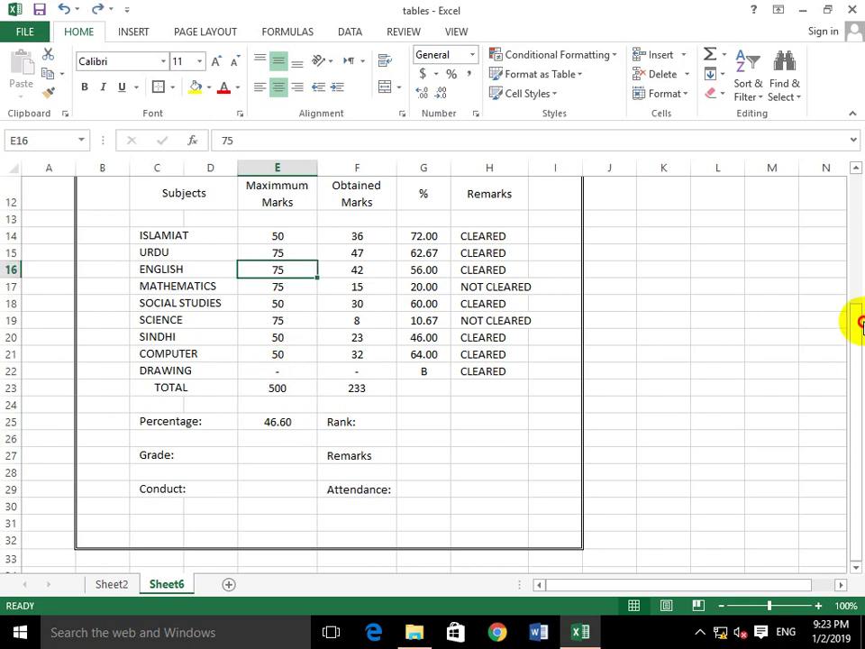
{"action": "left_click_drag", "start_coordinate": [860, 322], "coordinate": [856, 216]}
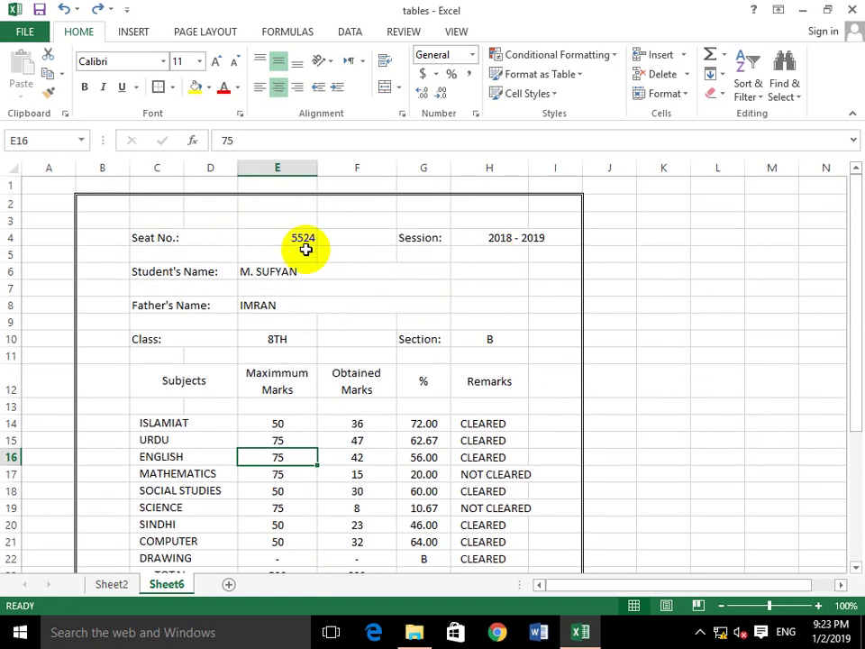
- Choose seat 5527 in E4, verify the 82.00 percentage, then view Sheet2's data
{"action": "left_click", "coordinate": [305, 248]}
{"action": "left_click", "coordinate": [324, 238]}
{"action": "left_click", "coordinate": [282, 284]}
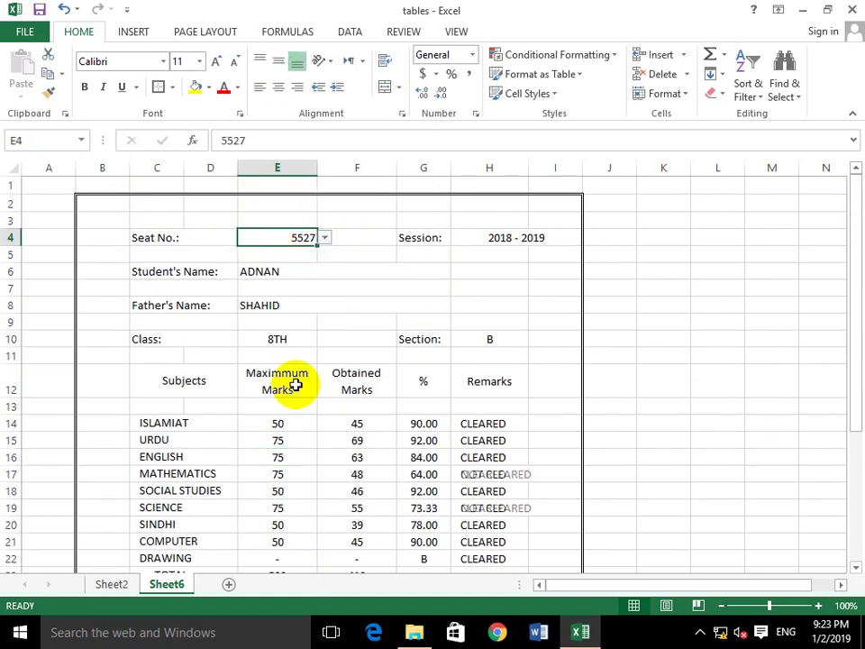
{"action": "left_click_drag", "start_coordinate": [854, 307], "coordinate": [856, 388]}
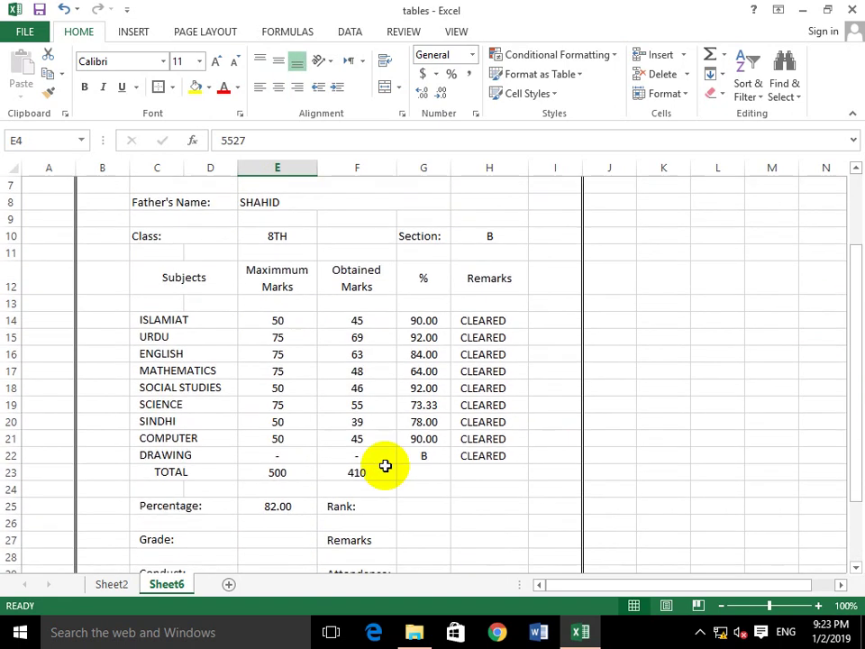
{"action": "left_click", "coordinate": [267, 507]}
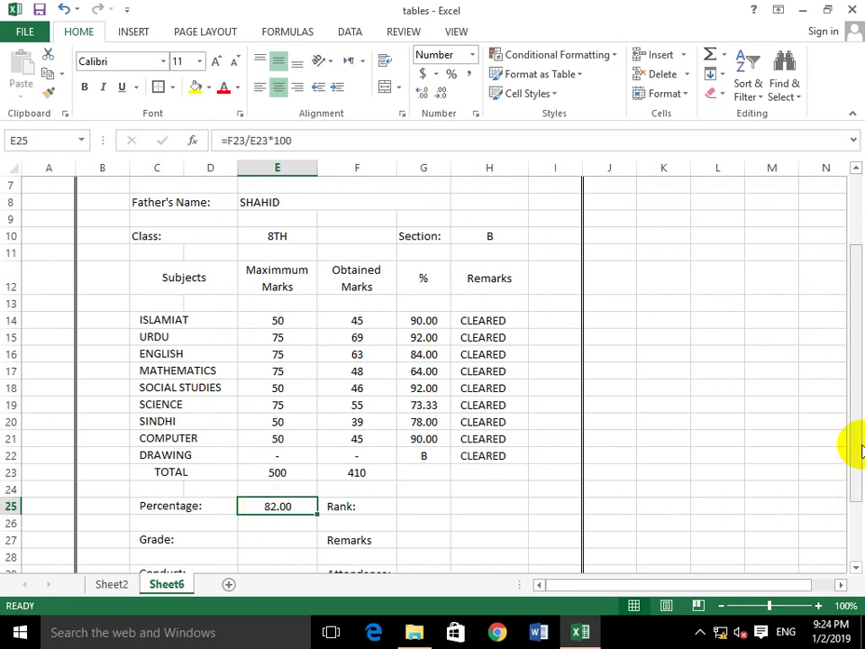
{"action": "left_click_drag", "start_coordinate": [851, 448], "coordinate": [853, 483]}
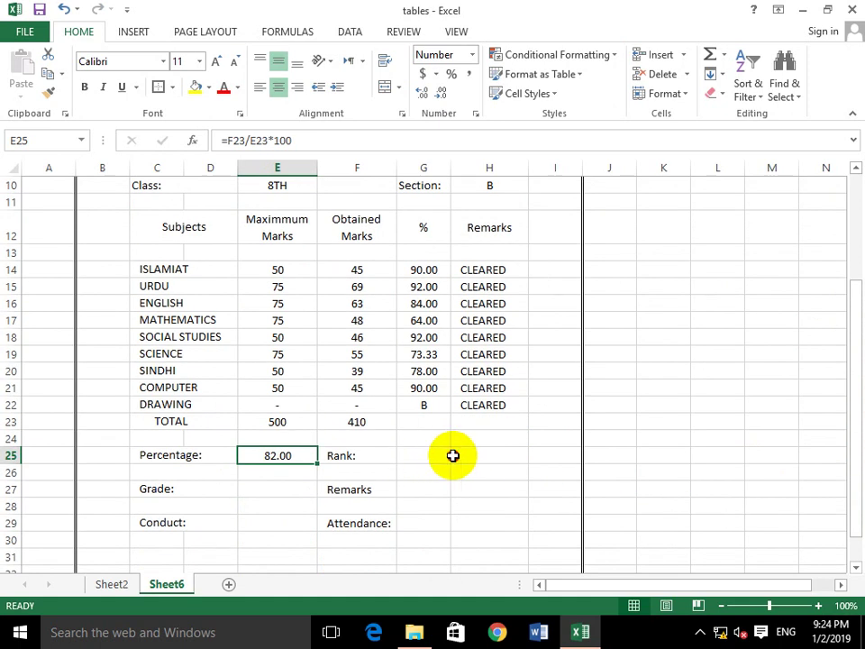
{"action": "left_click", "coordinate": [469, 460]}
{"action": "left_click", "coordinate": [435, 455]}
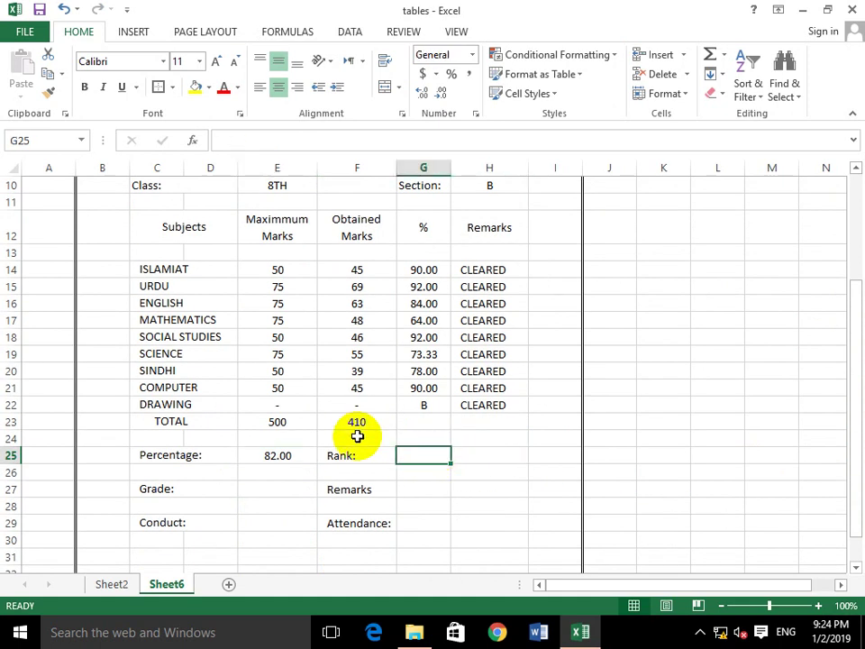
{"action": "left_click", "coordinate": [105, 587]}
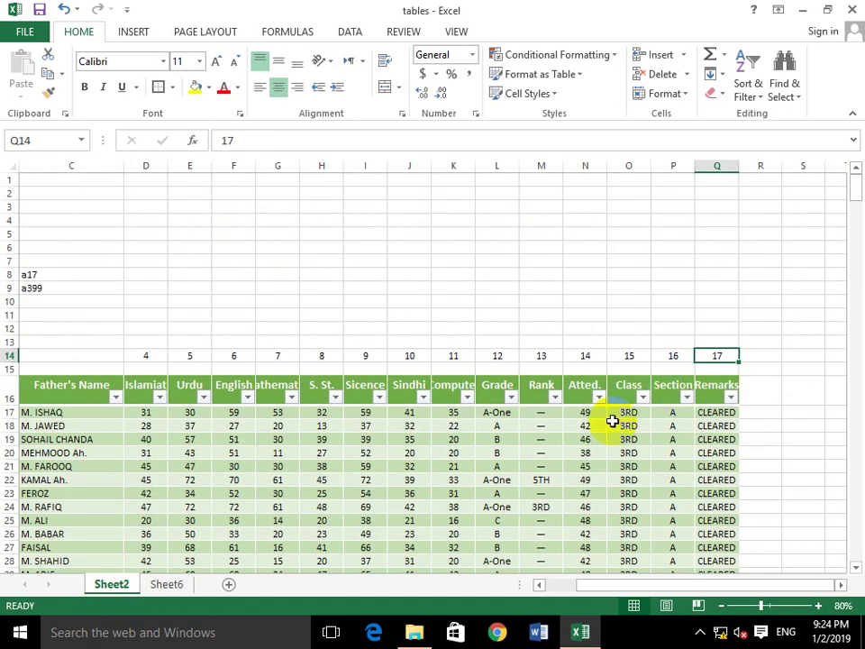
- Check the column index numbers of Sheet2's Rank and Attendance columns
{"action": "left_click", "coordinate": [536, 388]}
{"action": "left_click_drag", "start_coordinate": [535, 388], "coordinate": [544, 507]}
{"action": "left_click", "coordinate": [586, 453]}
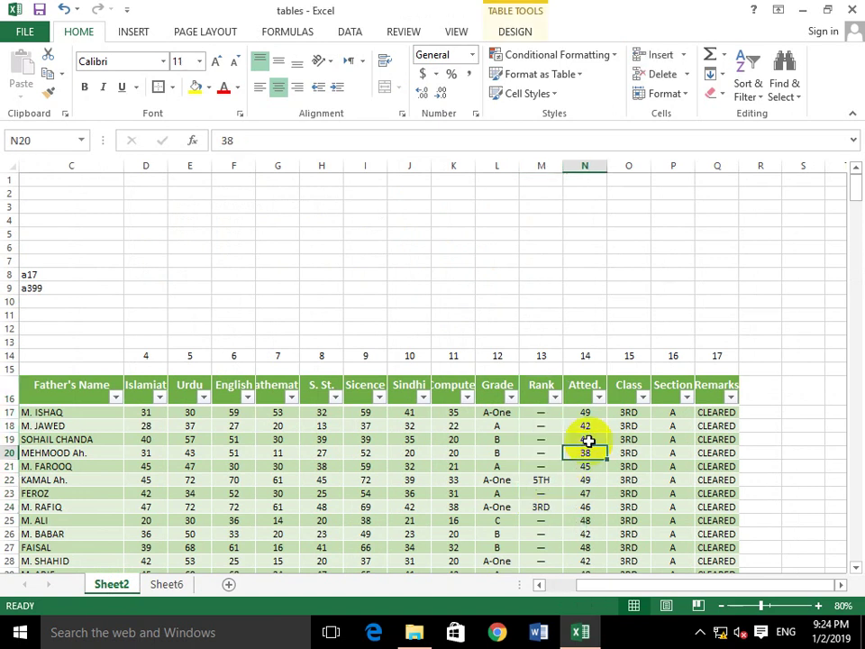
{"action": "left_click", "coordinate": [543, 356]}
{"action": "left_click", "coordinate": [577, 359]}
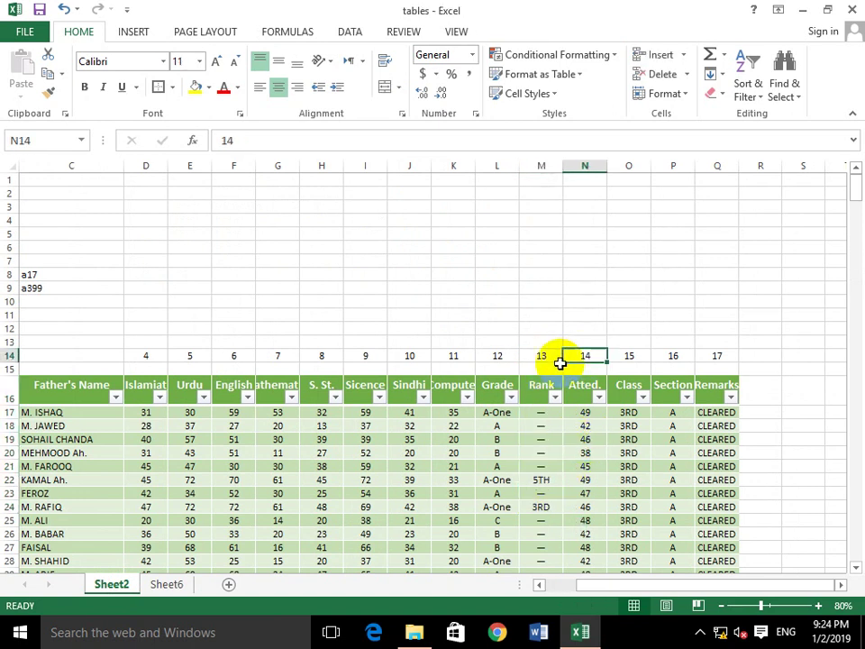
{"action": "left_click", "coordinate": [187, 586]}
- Try moving the Rank, Remarks and Attendance labels one column right, then undo it
{"action": "left_click", "coordinate": [404, 402]}
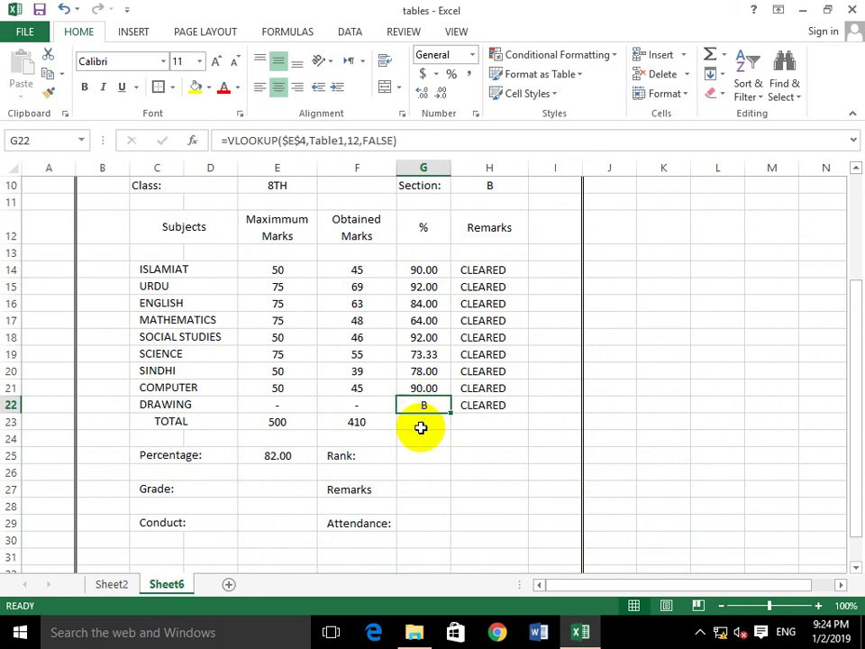
{"action": "key", "text": "ctrl+c"}
{"action": "left_click", "coordinate": [438, 455]}
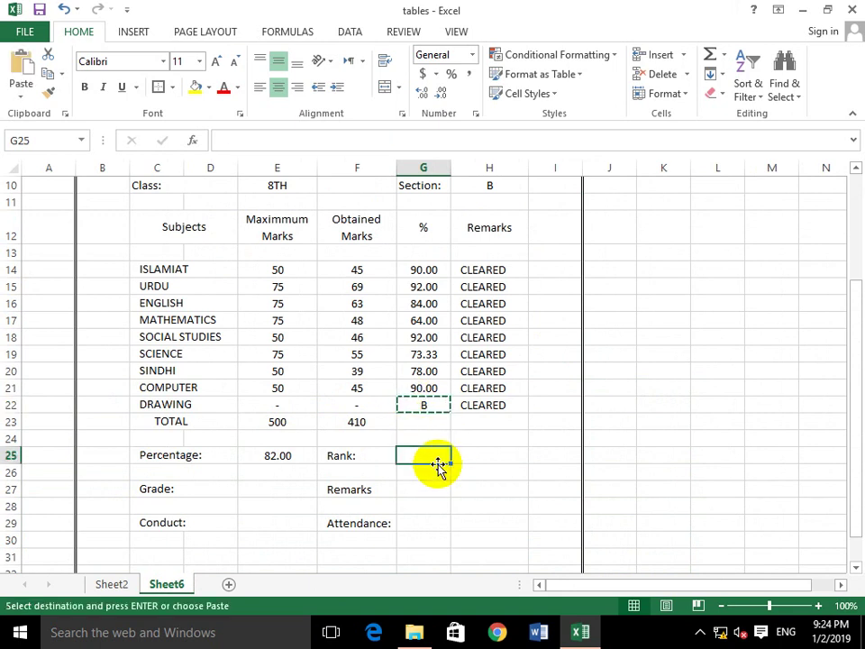
{"action": "left_click", "coordinate": [360, 539]}
{"action": "left_click_drag", "start_coordinate": [375, 451], "coordinate": [382, 534]}
{"action": "key", "text": "ctrl+x"}
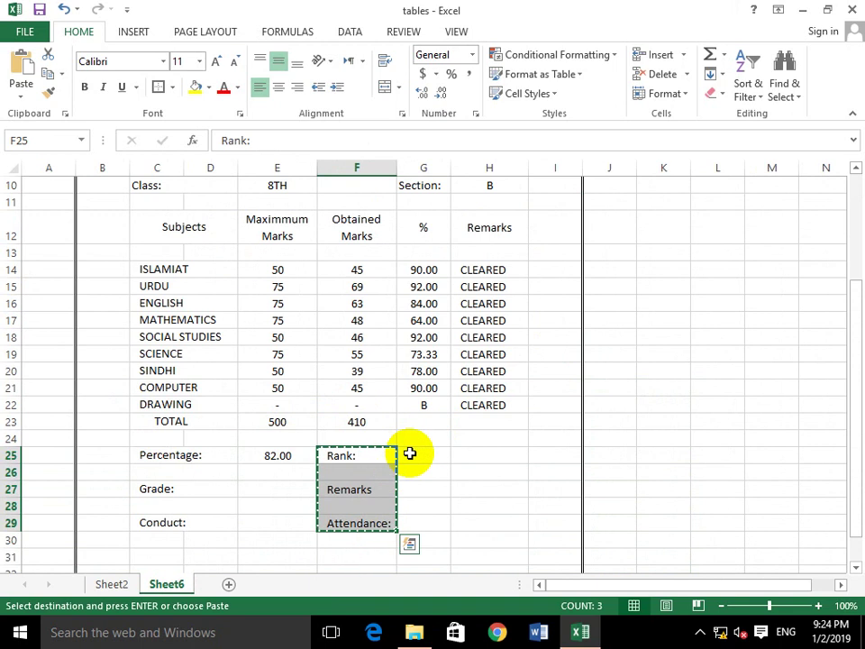
{"action": "left_click", "coordinate": [412, 456]}
{"action": "key", "text": "ctrl+v"}
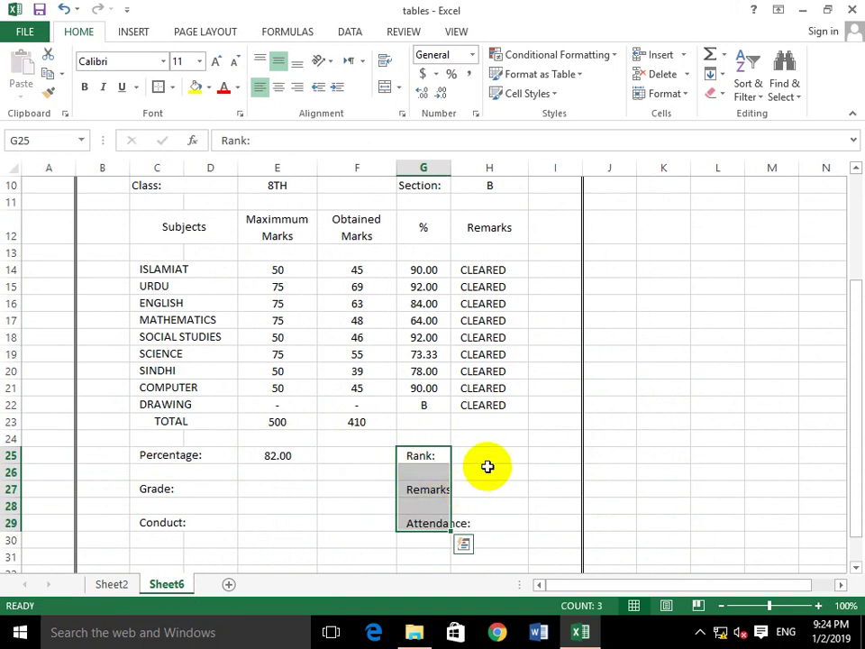
{"action": "left_click", "coordinate": [491, 471]}
{"action": "key", "text": "ctrl+z"}
- Paste the Drawing row's VLOOKUP into G25 beside Rank and G29 beside Attendance
{"action": "left_click", "coordinate": [421, 462]}
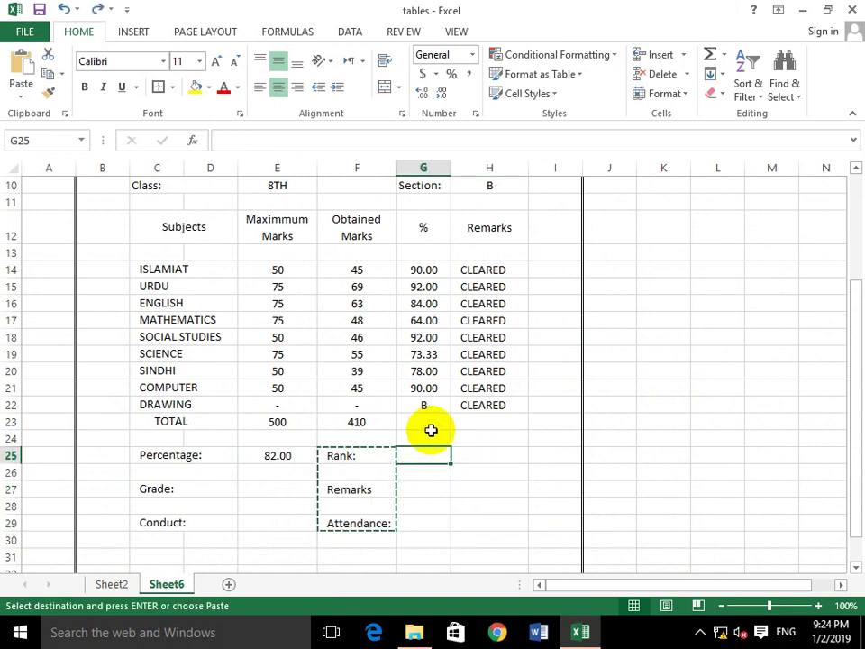
{"action": "left_click", "coordinate": [429, 405]}
{"action": "key", "text": "ctrl+c"}
{"action": "left_click", "coordinate": [427, 457]}
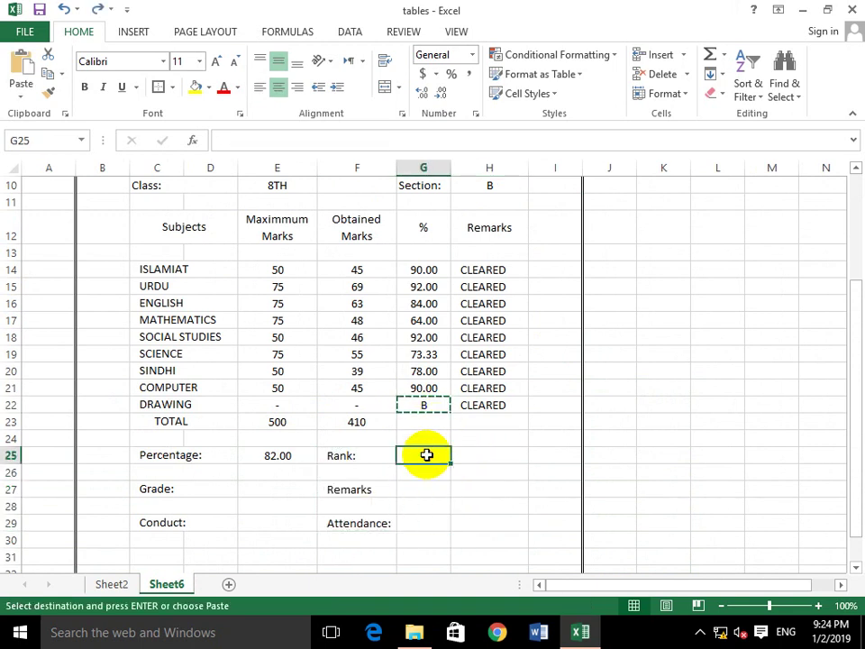
{"action": "key", "text": "ctrl+v"}
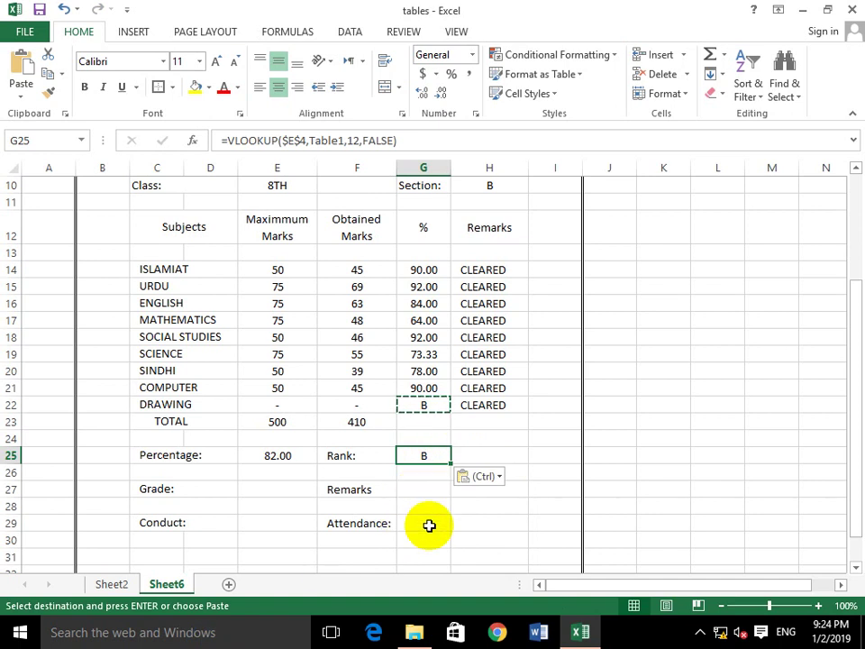
{"action": "left_click", "coordinate": [429, 523]}
{"action": "key", "text": "ctrl+v"}
- Point G25's lookup at the Rank column so Rank shows a dash
{"action": "key", "text": "ctrl+Page_Up"}
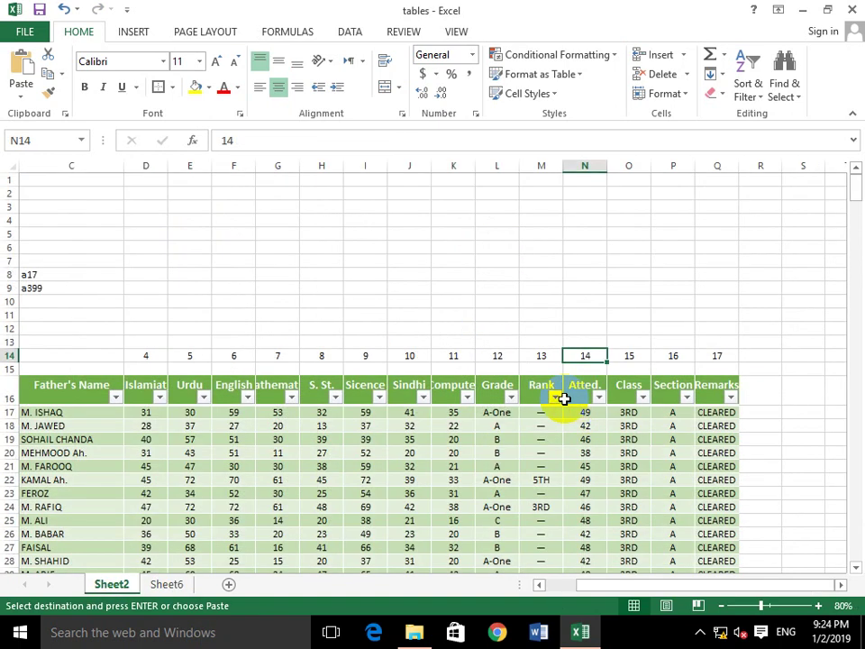
{"action": "left_click", "coordinate": [168, 585]}
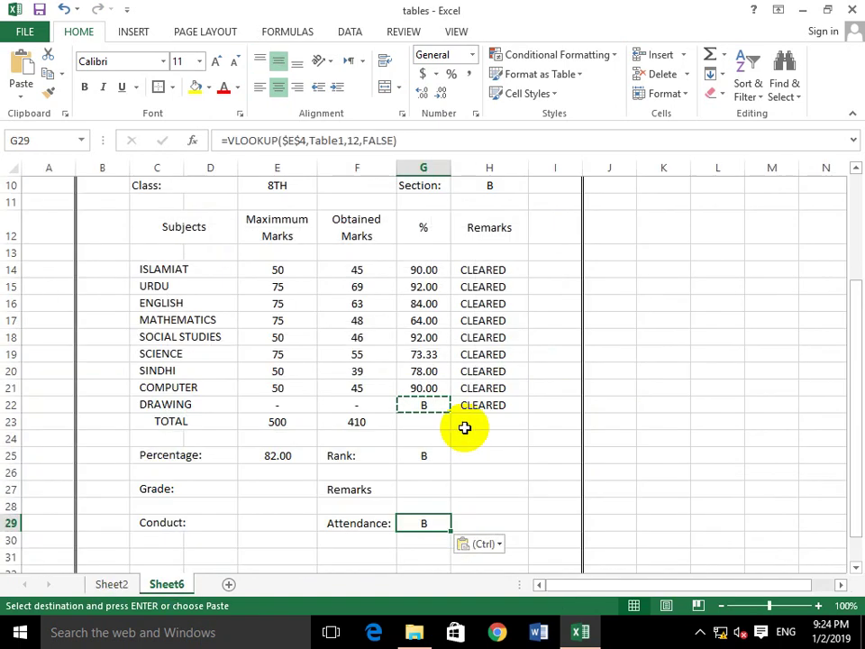
{"action": "left_click", "coordinate": [424, 455]}
{"action": "left_click", "coordinate": [361, 140]}
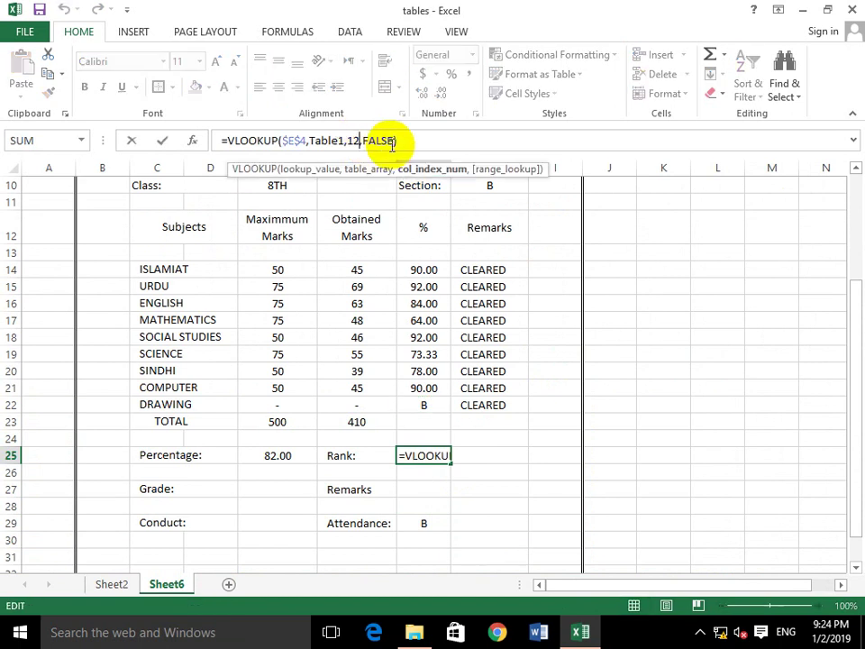
{"action": "type", "text": "3"}
{"action": "key", "text": "Return"}
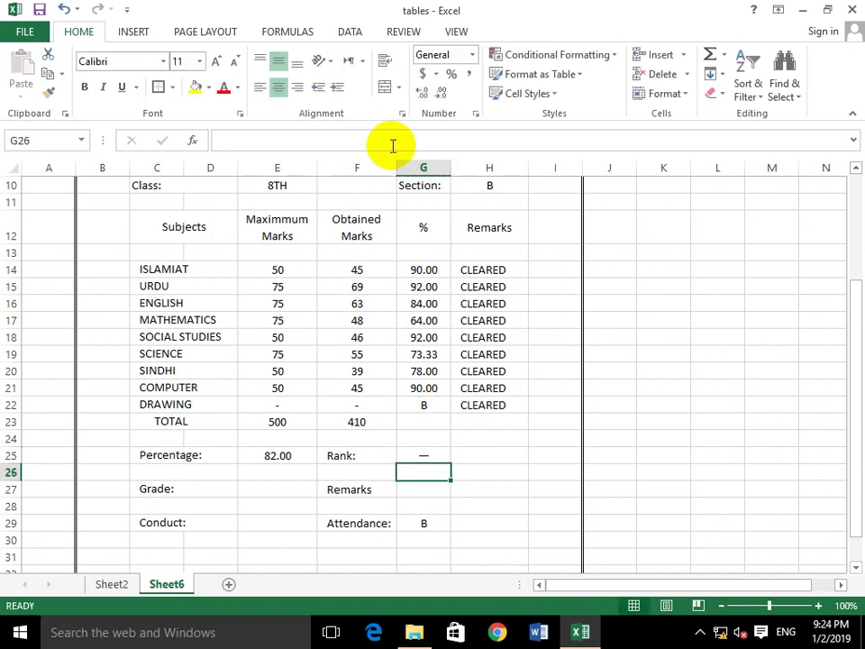
{"action": "key", "text": "Down"}
{"action": "key", "text": "Down"}
{"action": "key", "text": "Down"}
{"action": "key", "text": "F2"}
{"action": "key", "text": "Left"}
{"action": "key", "text": "Left"}
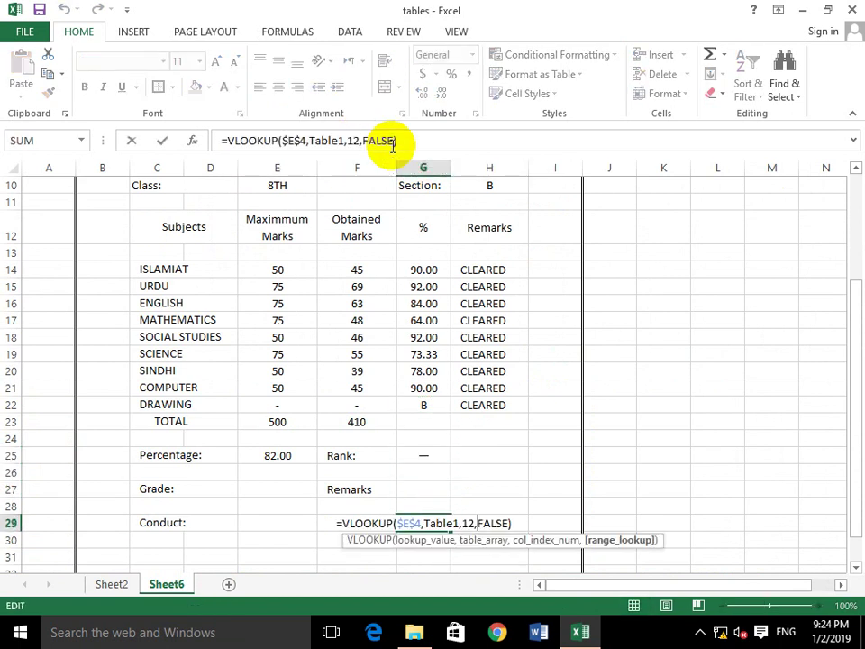
- Set the Attendance lookup's column index to 14, showing 46
{"action": "key", "text": "BackSpace"}
{"action": "key", "text": "Return"}
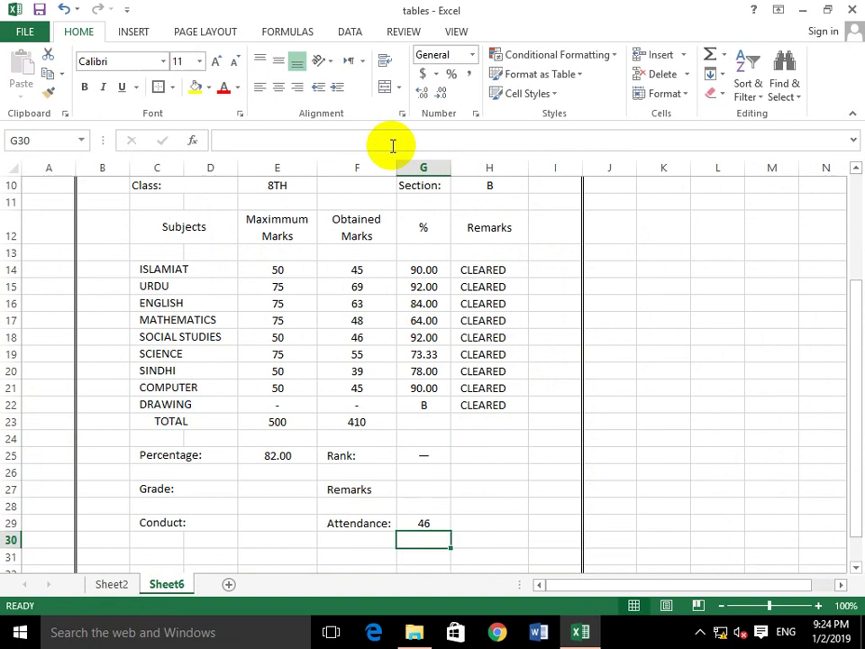
{"action": "left_click", "coordinate": [422, 523]}
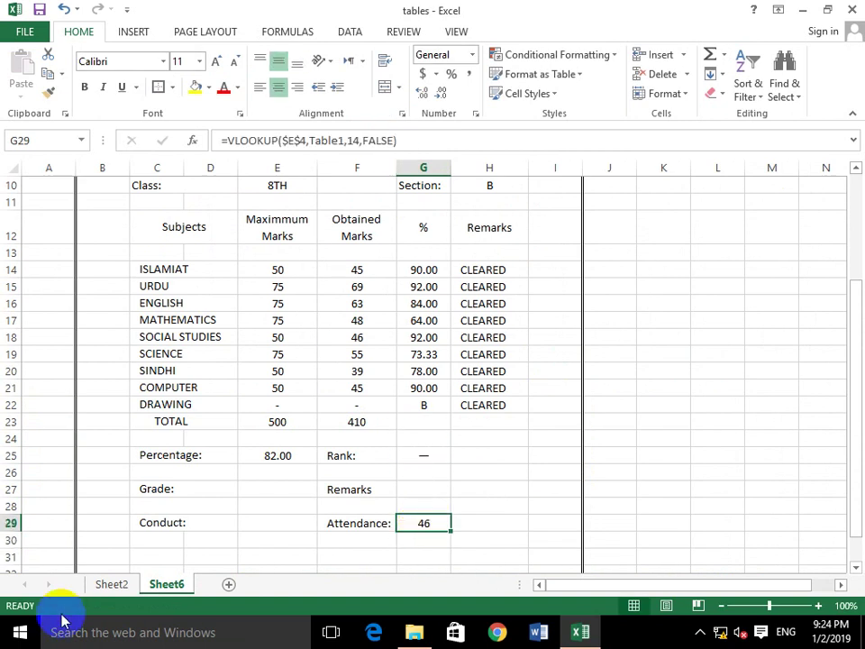
- Copy the long dash character from Sheet2's Rank cell M17
{"action": "left_click", "coordinate": [103, 585]}
{"action": "left_click", "coordinate": [537, 414]}
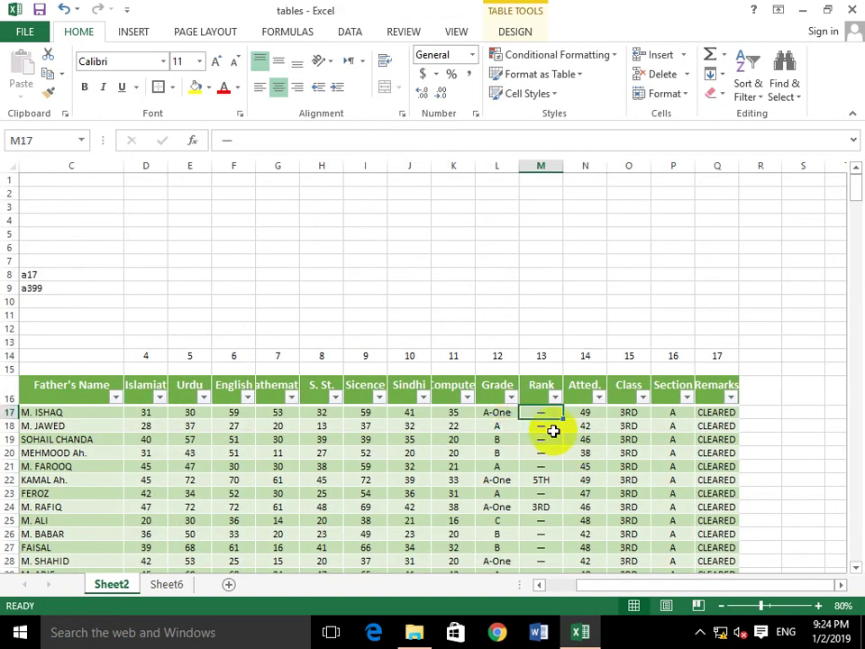
{"action": "double_click", "coordinate": [230, 139]}
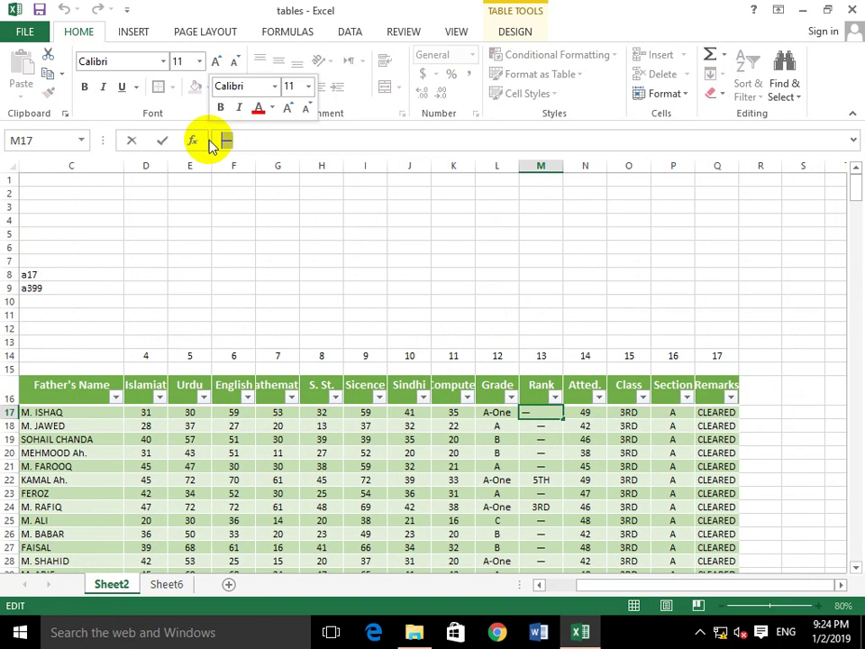
{"action": "key", "text": "ctrl+c"}
{"action": "key", "text": "Escape"}
- Paste the long dash into Drawing's maximum and obtained marks, E22 and F22
{"action": "left_click", "coordinate": [154, 584]}
{"action": "left_click", "coordinate": [297, 405]}
{"action": "key", "text": "ctrl+v"}
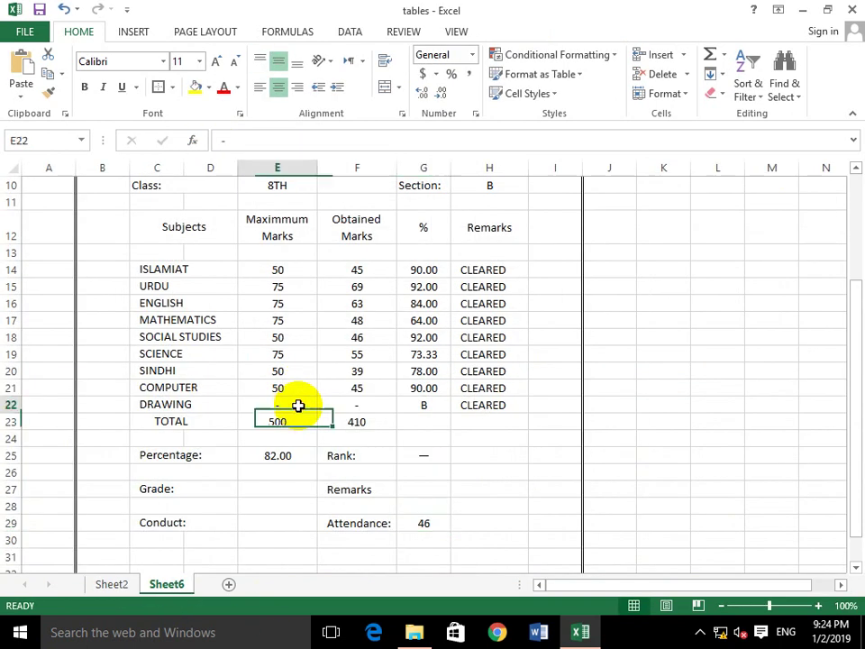
{"action": "key", "text": "ctrl+v"}
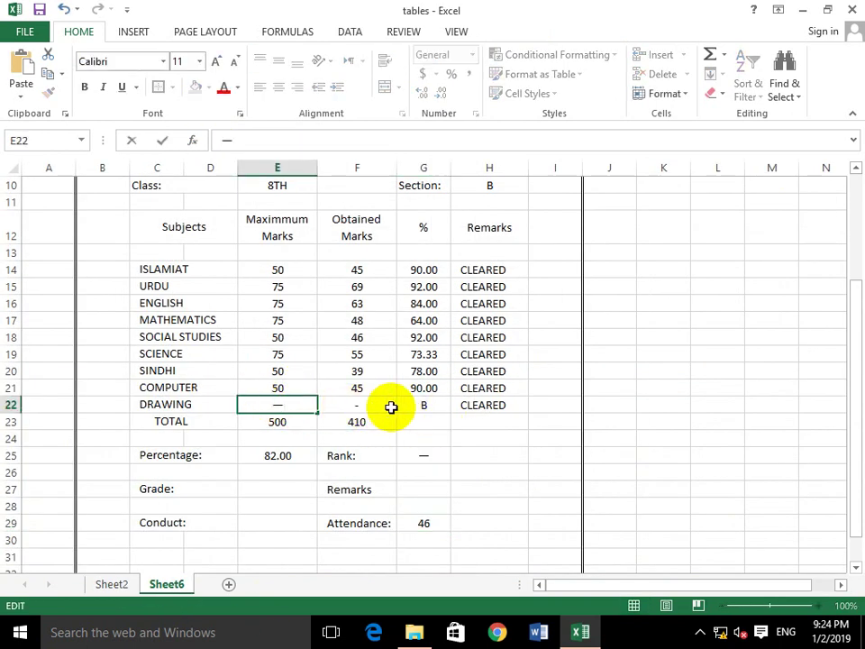
{"action": "left_click", "coordinate": [380, 401]}
{"action": "double_click", "coordinate": [380, 401]}
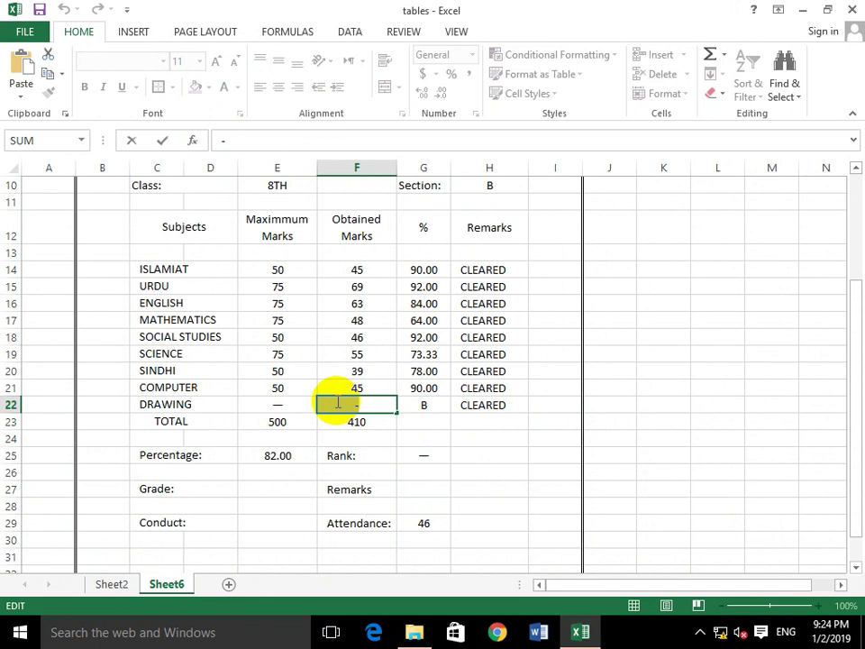
{"action": "type", "text": "—"}
{"action": "key", "text": "Return"}
{"action": "left_click", "coordinate": [328, 519]}
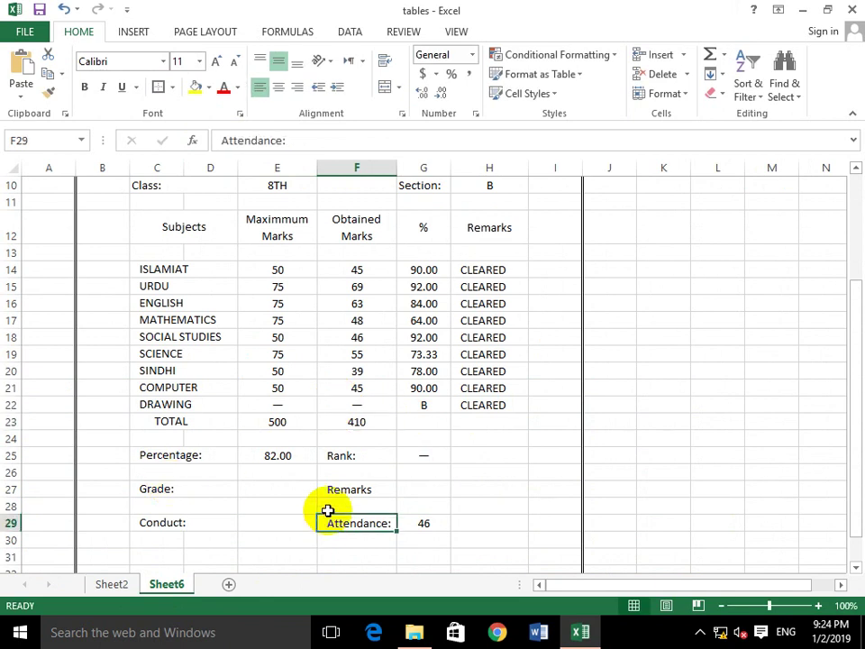
- Scroll back to the top of the result card and bring up the VIEW ribbon tab
{"action": "left_click", "coordinate": [294, 475]}
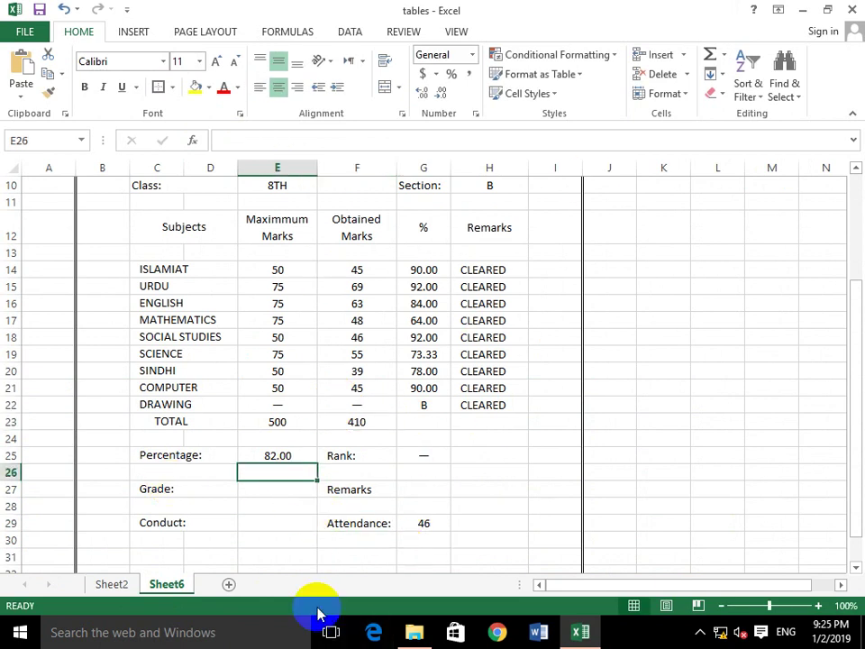
{"action": "left_click", "coordinate": [276, 490]}
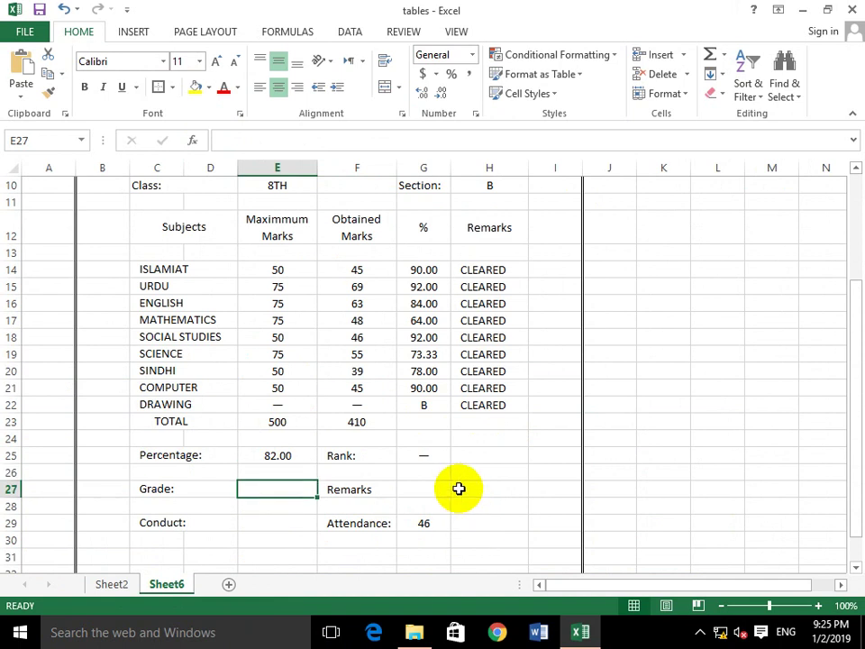
{"action": "left_click", "coordinate": [457, 489]}
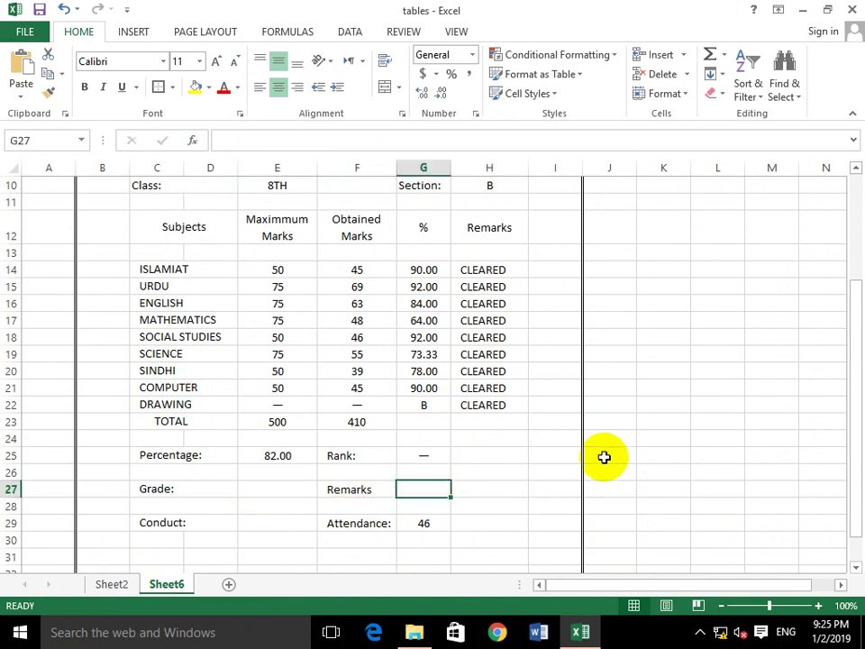
{"action": "mouse_move", "coordinate": [854, 357]}
{"action": "left_mouse_down"}
{"action": "mouse_move", "coordinate": [861, 233]}
{"action": "mouse_move", "coordinate": [861, 253]}
{"action": "left_mouse_up"}
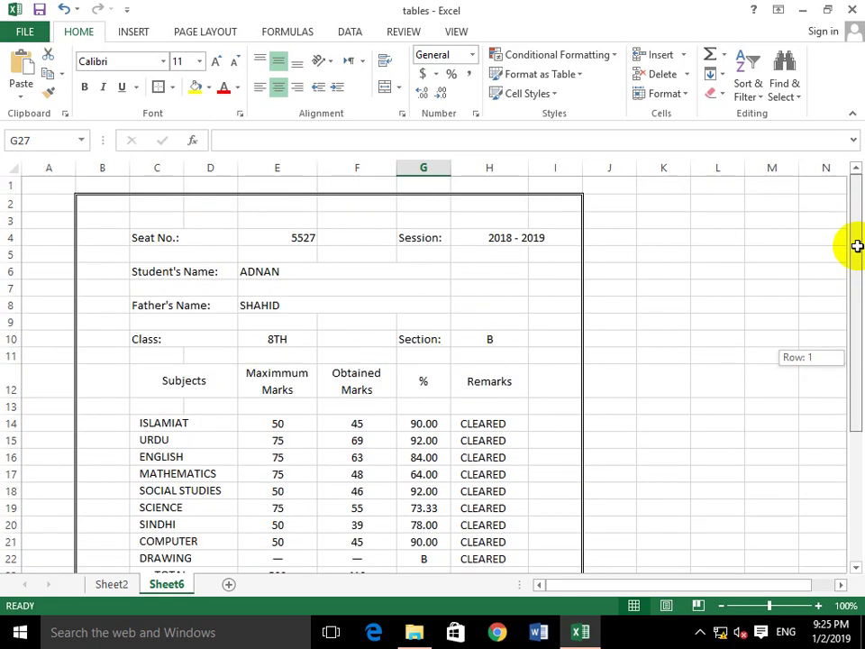
{"action": "left_click", "coordinate": [456, 31]}
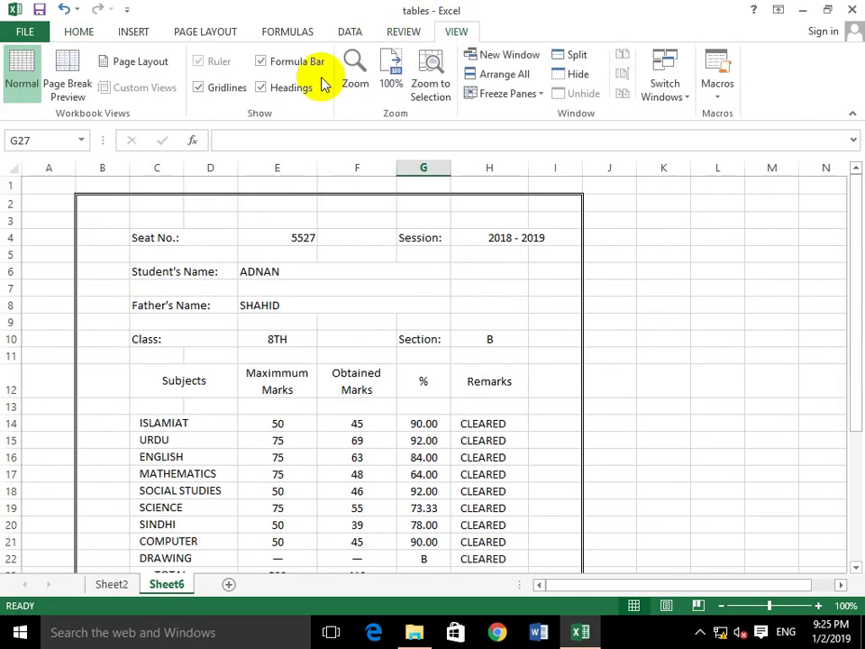
- Turn off worksheet gridlines and scroll through the card to confirm a clean bordered form
{"action": "left_click", "coordinate": [198, 85]}
{"action": "left_click_drag", "start_coordinate": [852, 271], "coordinate": [857, 399]}
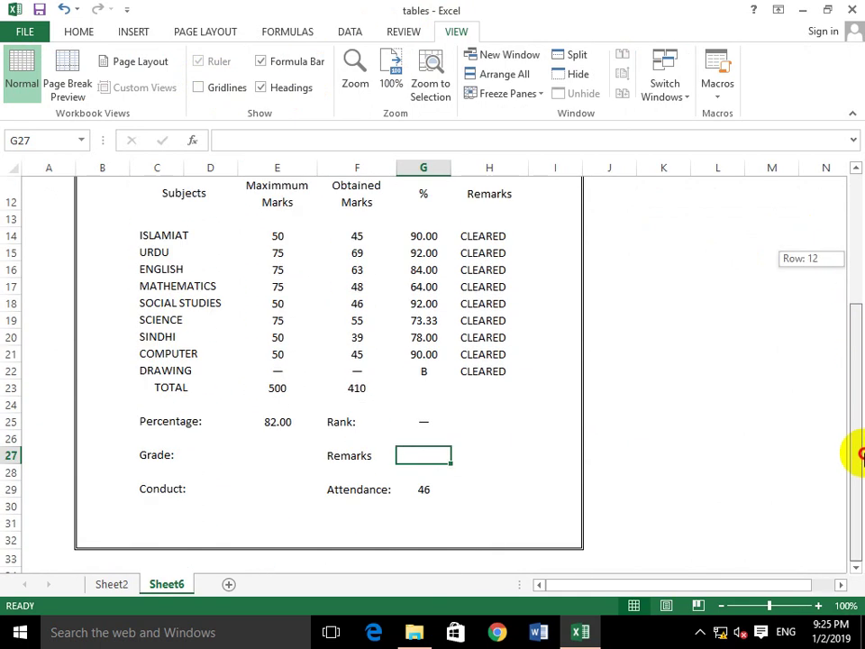
{"action": "left_click", "coordinate": [247, 458]}
{"action": "left_click", "coordinate": [487, 453]}
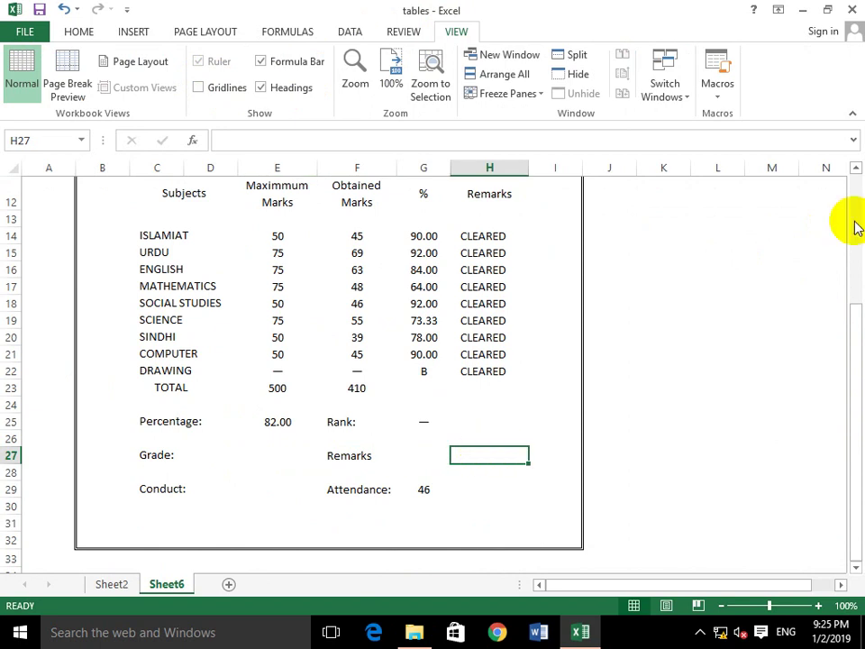
{"action": "left_click_drag", "start_coordinate": [852, 411], "coordinate": [856, 271]}
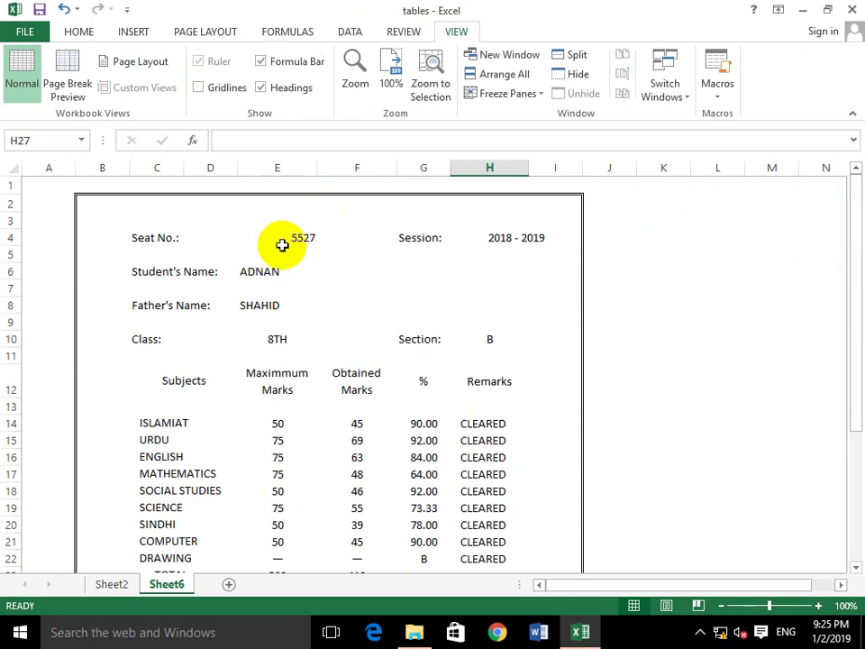
{"action": "left_click", "coordinate": [282, 241]}
- Left-align seat number E4 and switch the card to seat 5529
{"action": "left_click", "coordinate": [79, 31]}
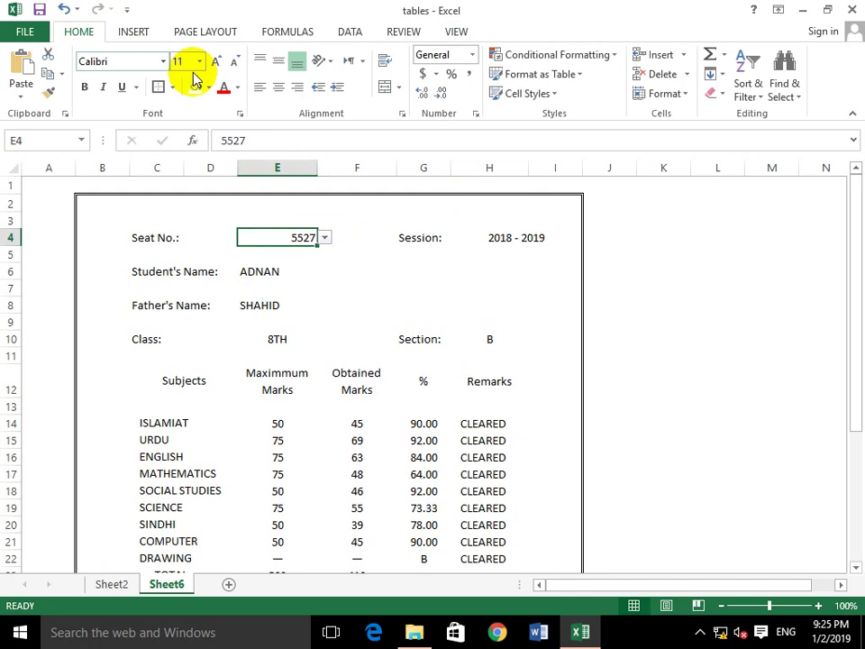
{"action": "left_click", "coordinate": [259, 86]}
{"action": "left_click", "coordinate": [325, 237]}
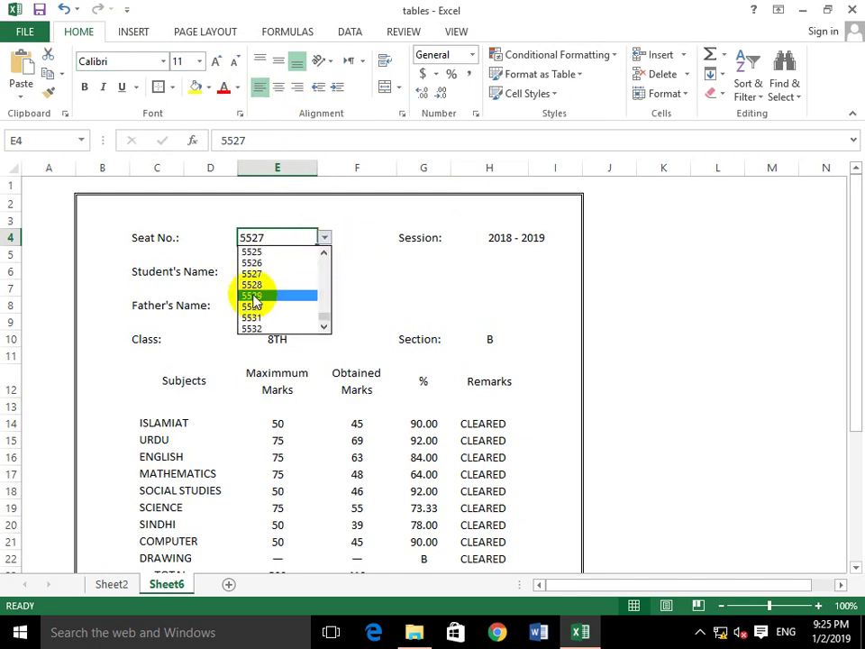
{"action": "left_click", "coordinate": [257, 296]}
- Inspect the IF remark formula in H14, percentage in G14 and overall percentage in E25
{"action": "left_click", "coordinate": [486, 457]}
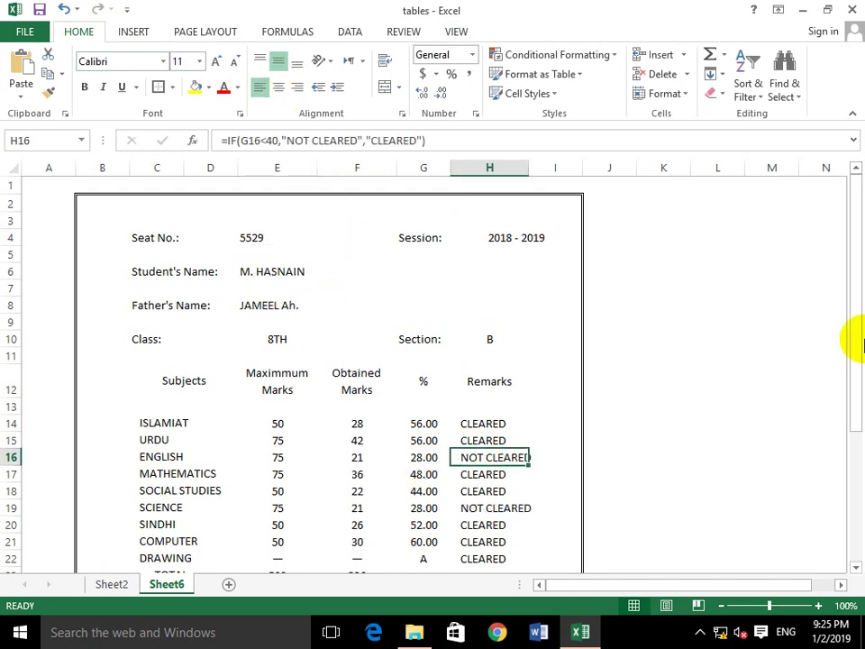
{"action": "left_click_drag", "start_coordinate": [856, 379], "coordinate": [467, 478]}
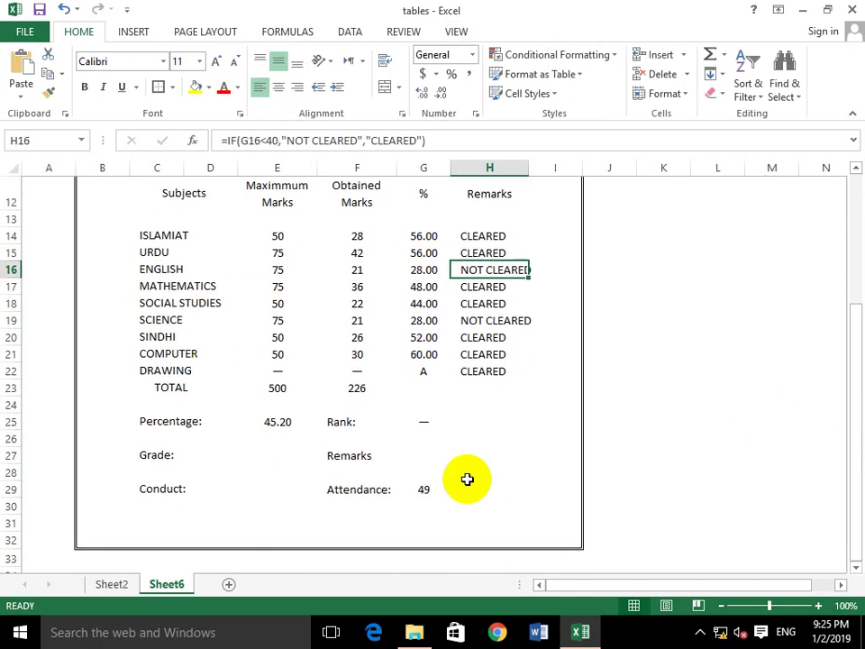
{"action": "left_click", "coordinate": [480, 458]}
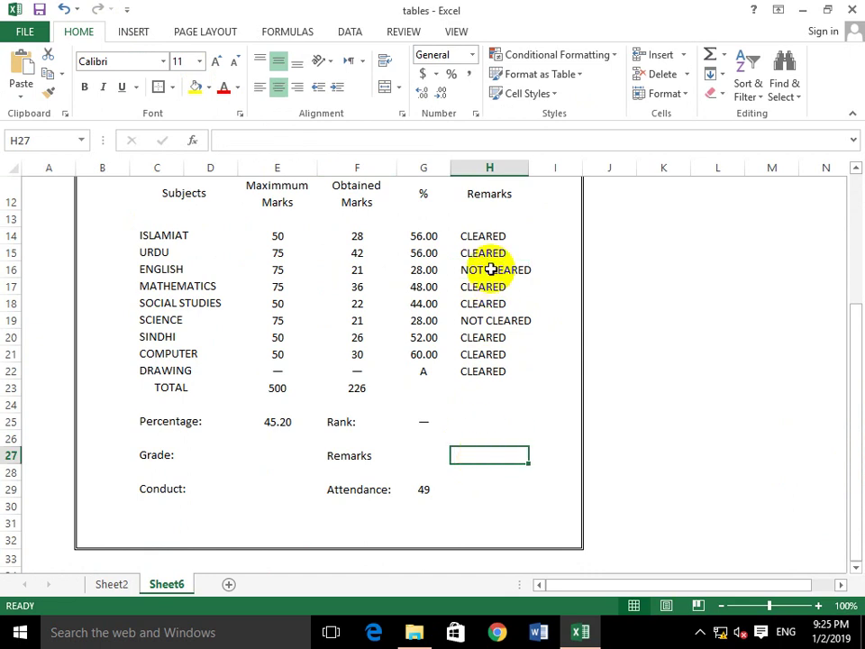
{"action": "left_click", "coordinate": [487, 236]}
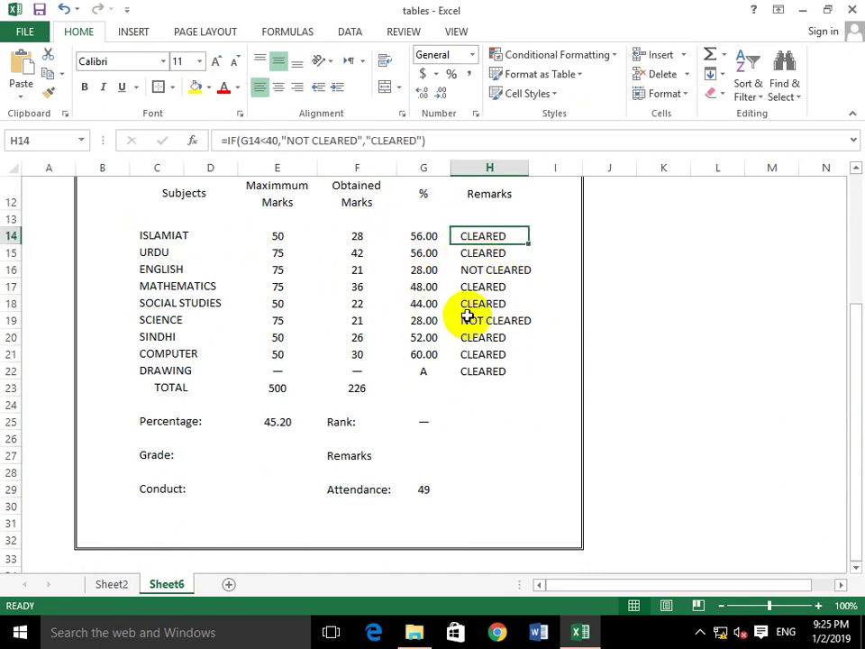
{"action": "left_click", "coordinate": [423, 234]}
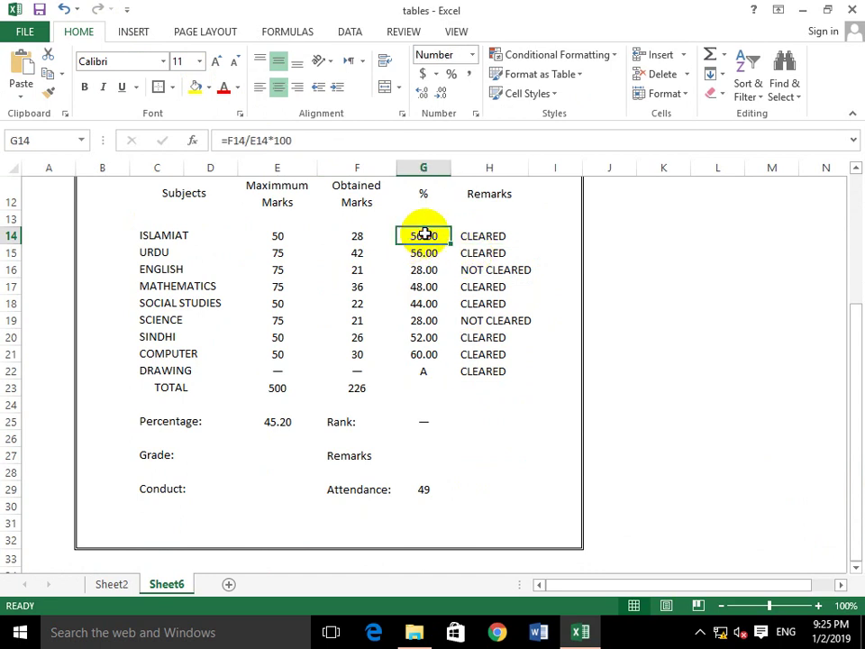
{"action": "left_click", "coordinate": [464, 457]}
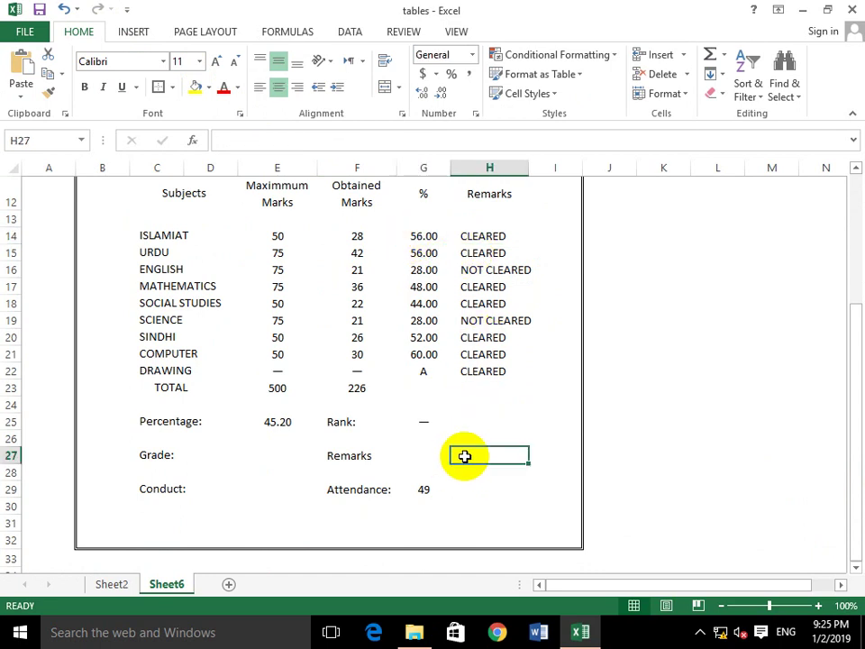
{"action": "left_click", "coordinate": [270, 423]}
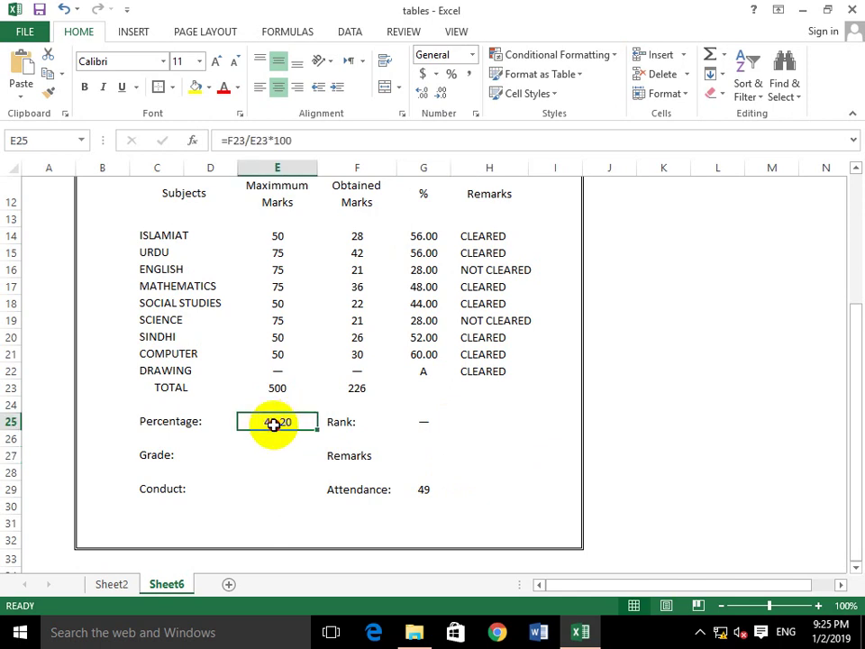
{"action": "left_click", "coordinate": [468, 456]}
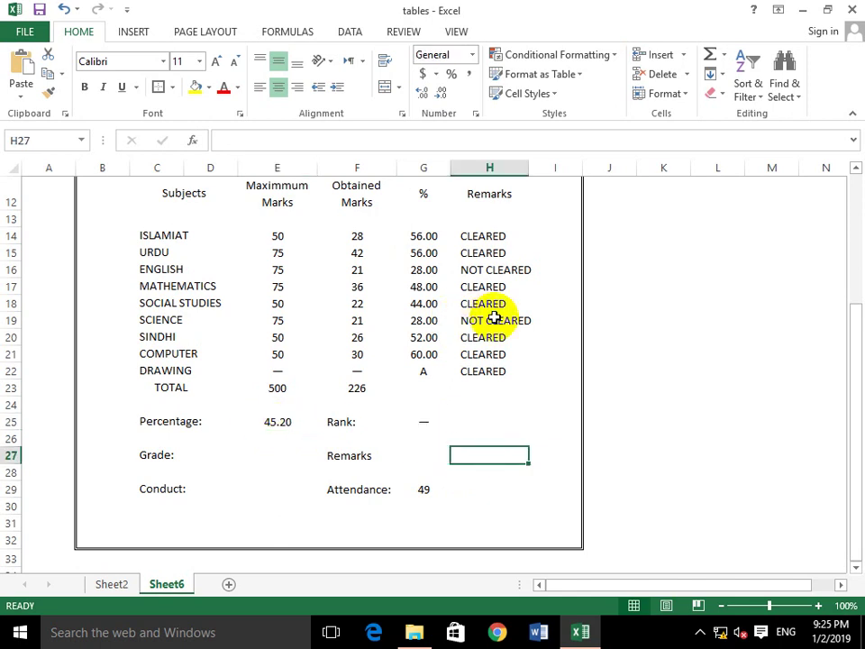
- Review the English and Science NOT CLEARED remarks, the 45.20% overall, and remarks H14:H22
{"action": "mouse_move", "coordinate": [492, 317]}
{"action": "left_mouse_down"}
{"action": "mouse_move", "coordinate": [259, 304]}
{"action": "mouse_move", "coordinate": [271, 271]}
{"action": "left_mouse_up"}
{"action": "left_click", "coordinate": [473, 269]}
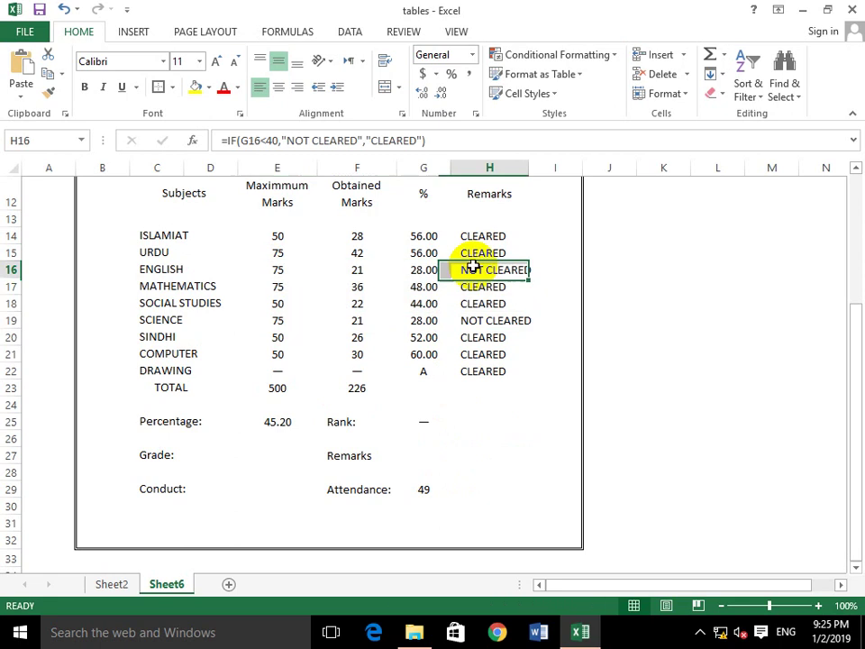
{"action": "left_click", "coordinate": [473, 320]}
{"action": "left_click", "coordinate": [477, 271]}
{"action": "left_click", "coordinate": [487, 320]}
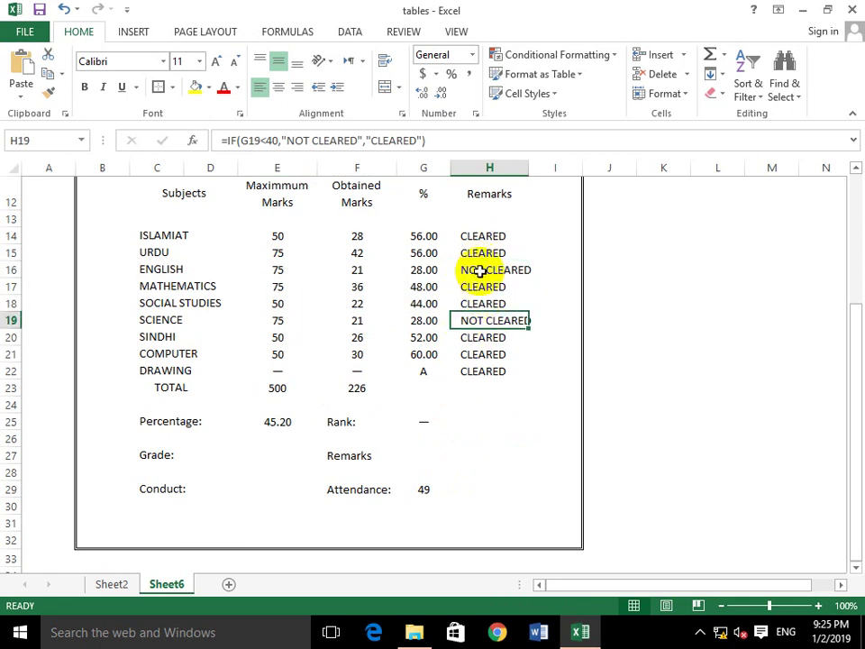
{"action": "left_click", "coordinate": [487, 271]}
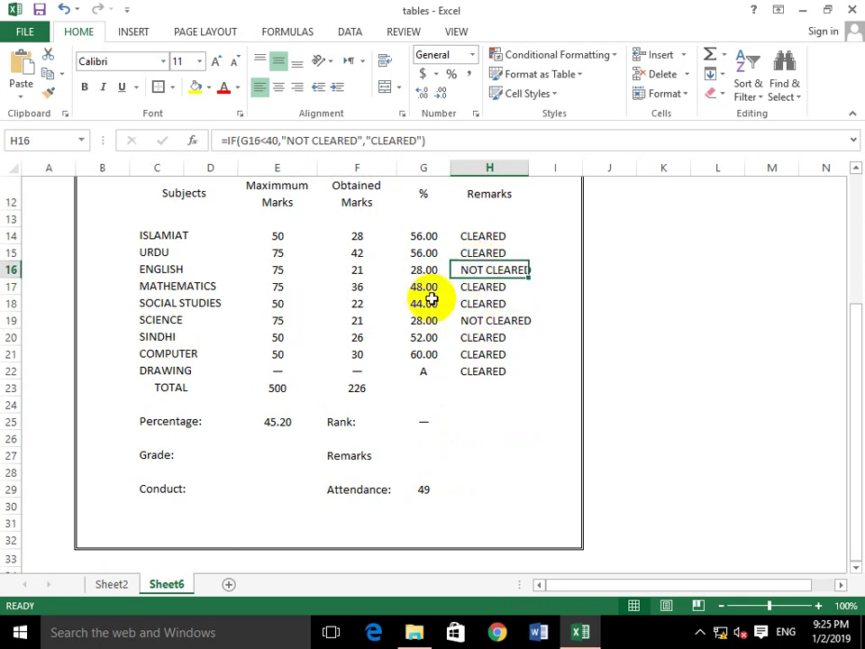
{"action": "left_click", "coordinate": [278, 421]}
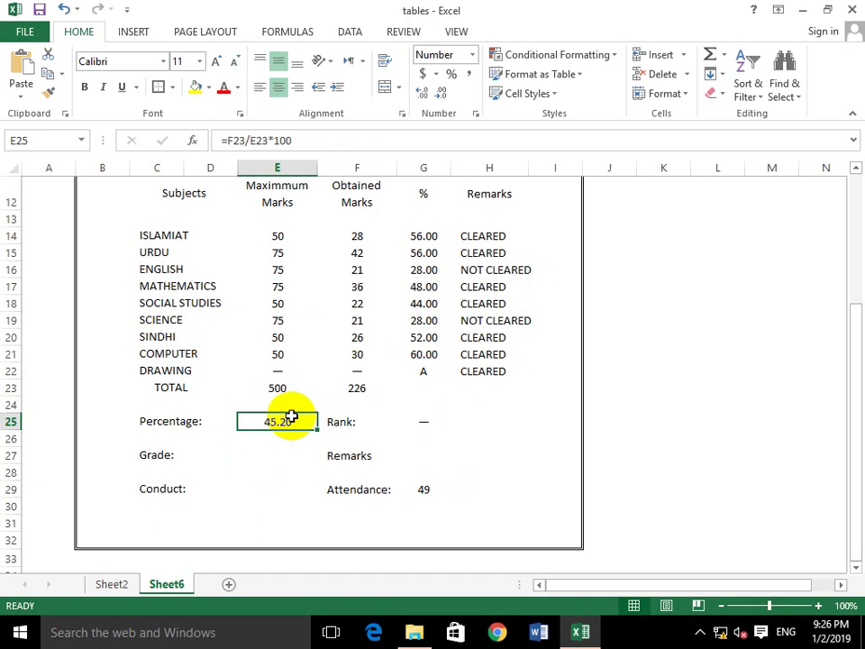
{"action": "left_click_drag", "start_coordinate": [480, 236], "coordinate": [496, 365]}
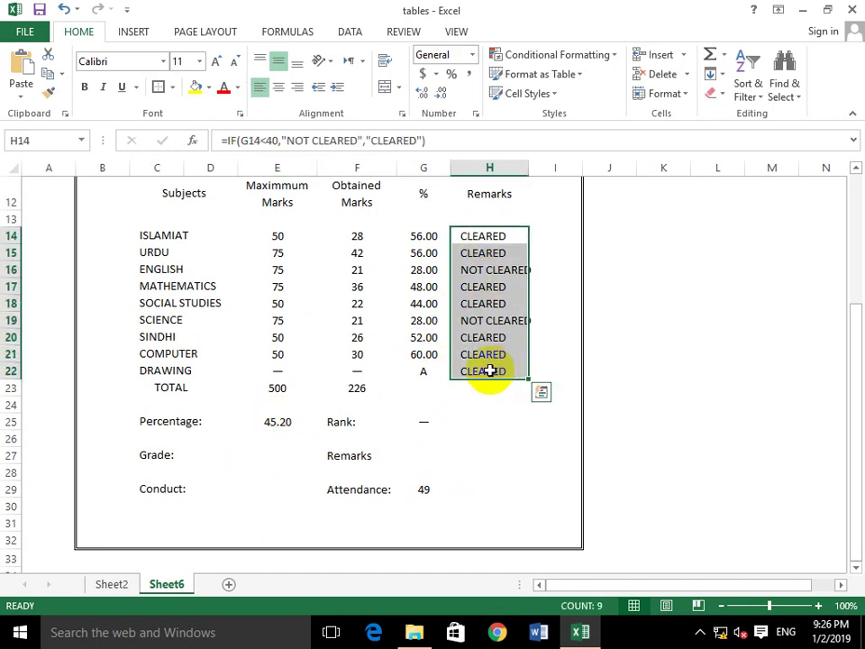
{"action": "left_click", "coordinate": [492, 453]}
{"action": "left_click", "coordinate": [462, 403]}
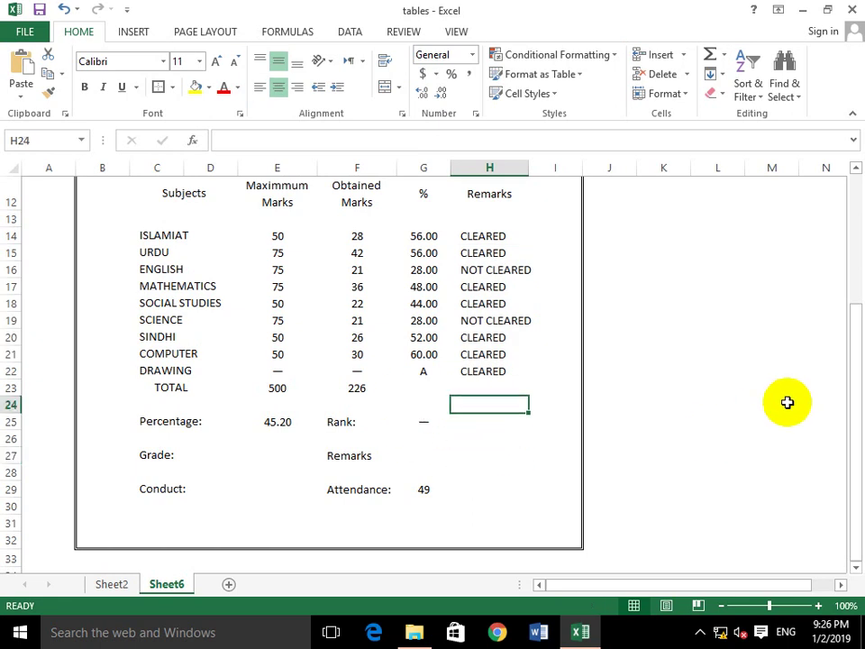
{"action": "left_click_drag", "start_coordinate": [853, 378], "coordinate": [855, 344]}
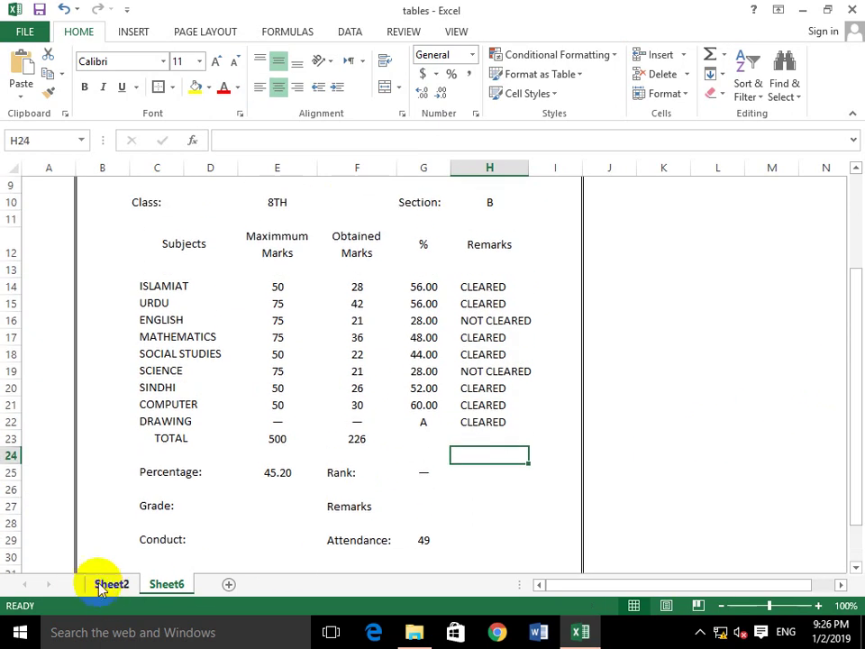
{"action": "left_click", "coordinate": [106, 584]}
{"action": "left_click", "coordinate": [369, 507]}
{"action": "scroll", "coordinate": [634, 594], "scroll_direction": "left", "scroll_amount": 3}
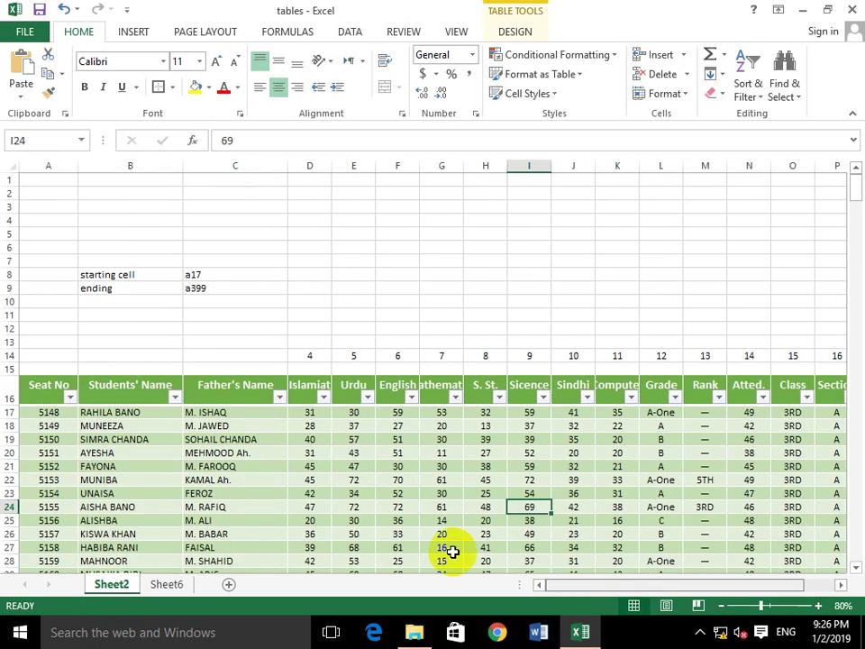
{"action": "left_click_drag", "start_coordinate": [855, 189], "coordinate": [855, 279]}
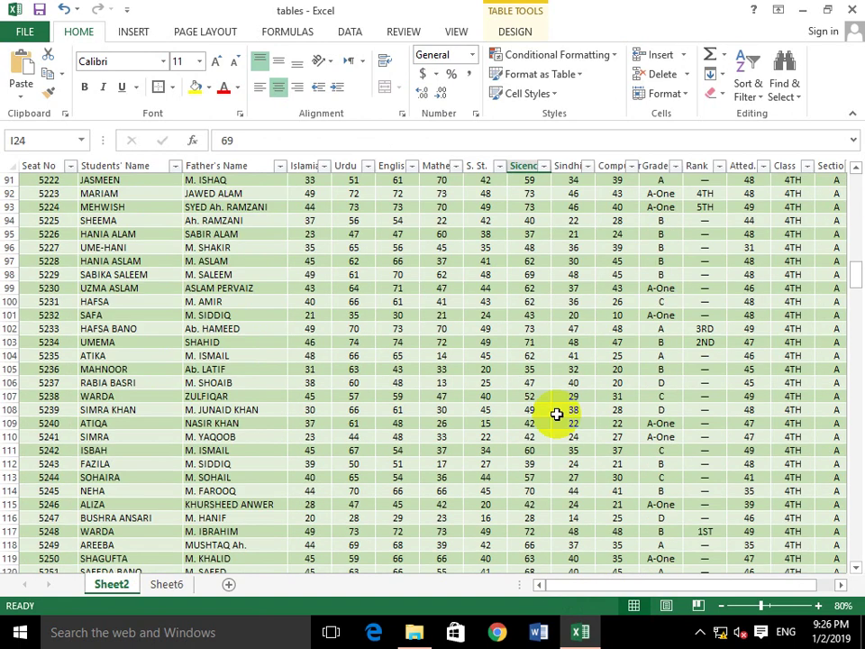
{"action": "left_click", "coordinate": [180, 591]}
{"action": "left_click", "coordinate": [159, 368]}
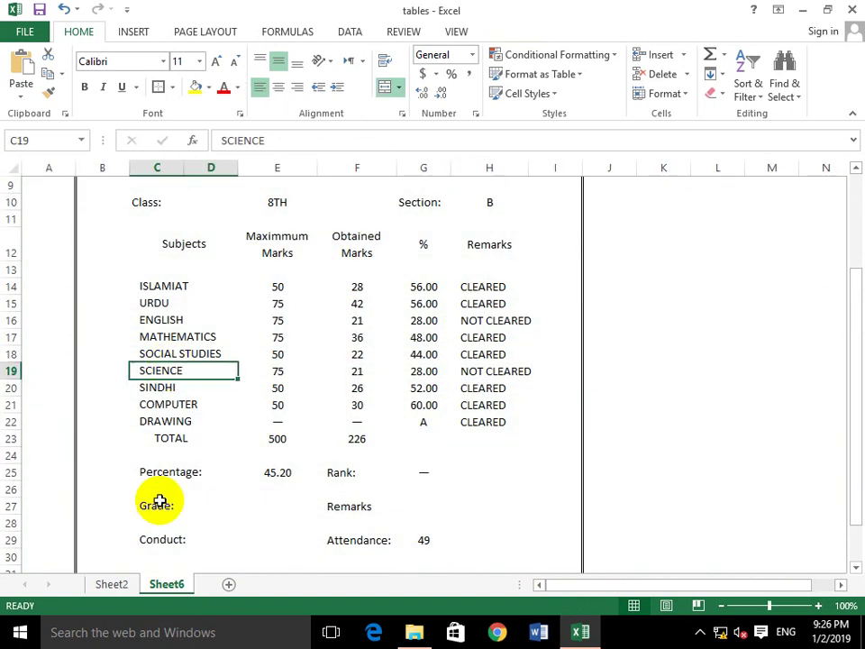